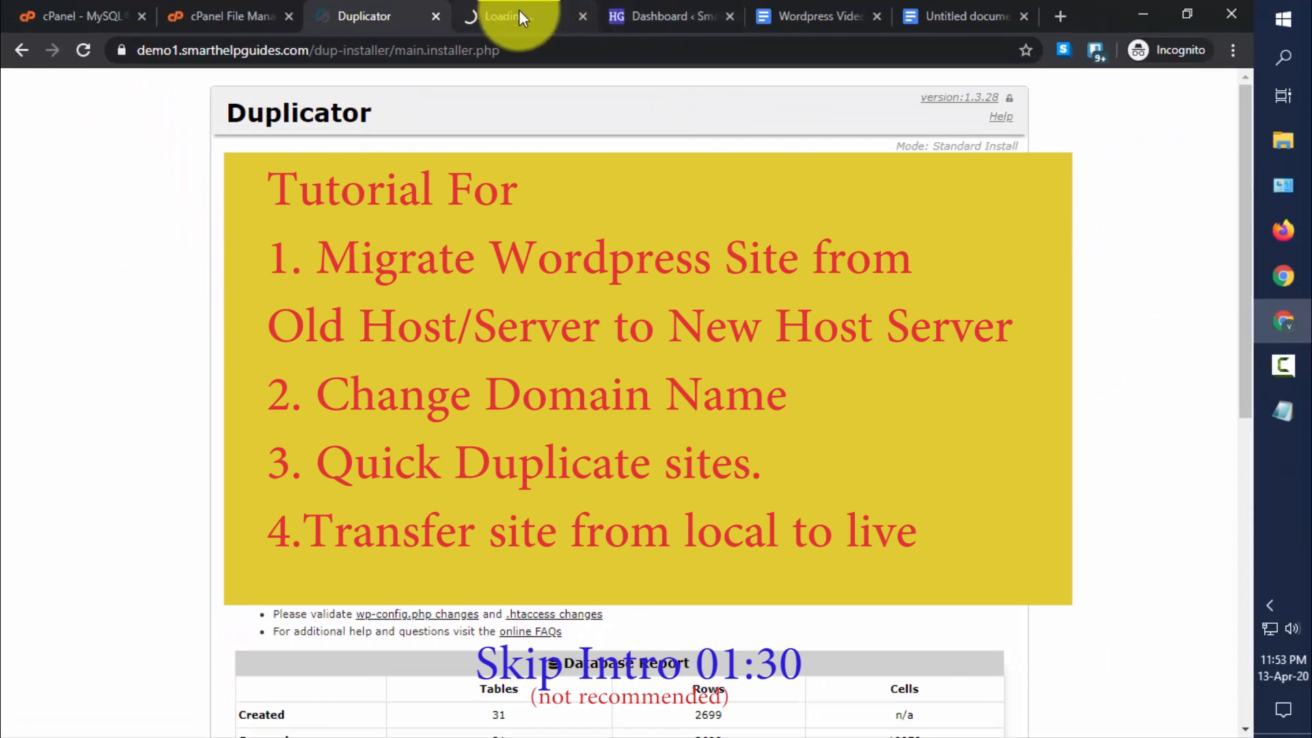
View the duplicated site's home page at demo1.smarthelpguides.com, checking its address, tagline and posts.
click(519, 11)
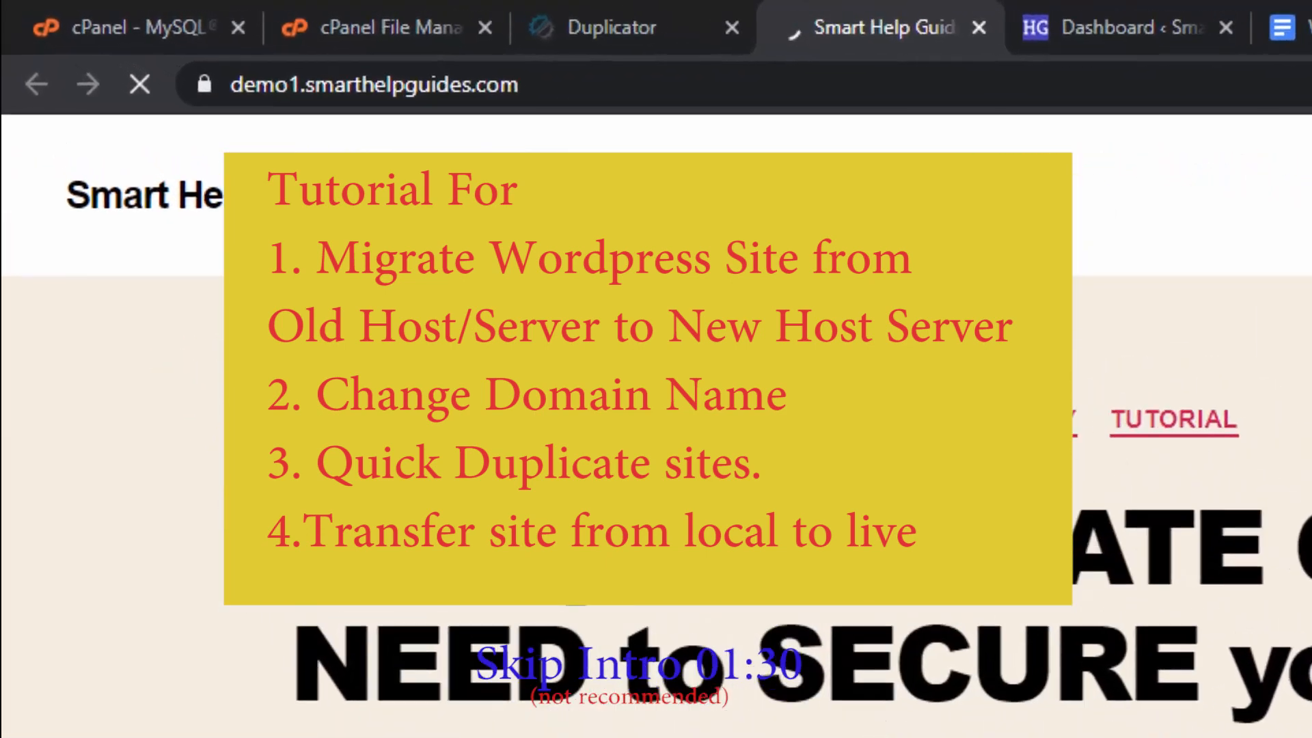
drag(540, 85, 230, 84)
click(112, 492)
drag(149, 232, 46, 222)
click(8, 383)
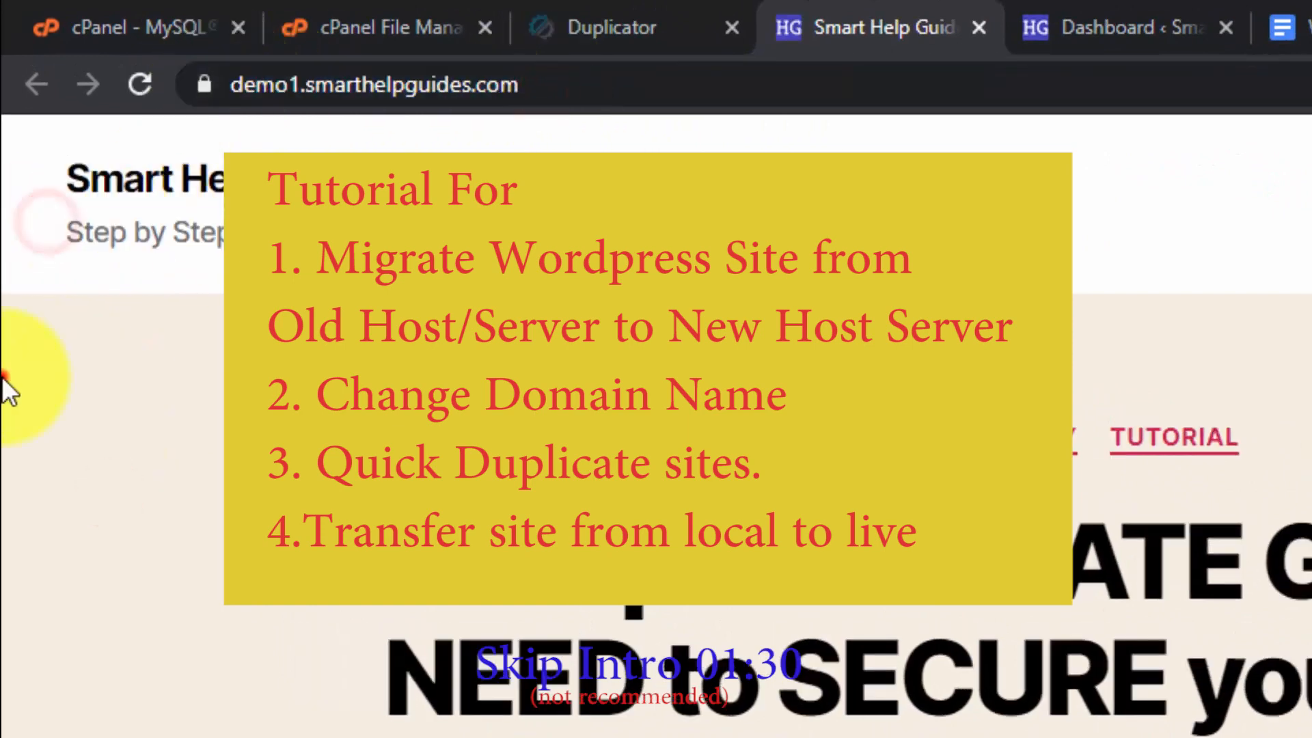
scroll(294, 656, down, 10)
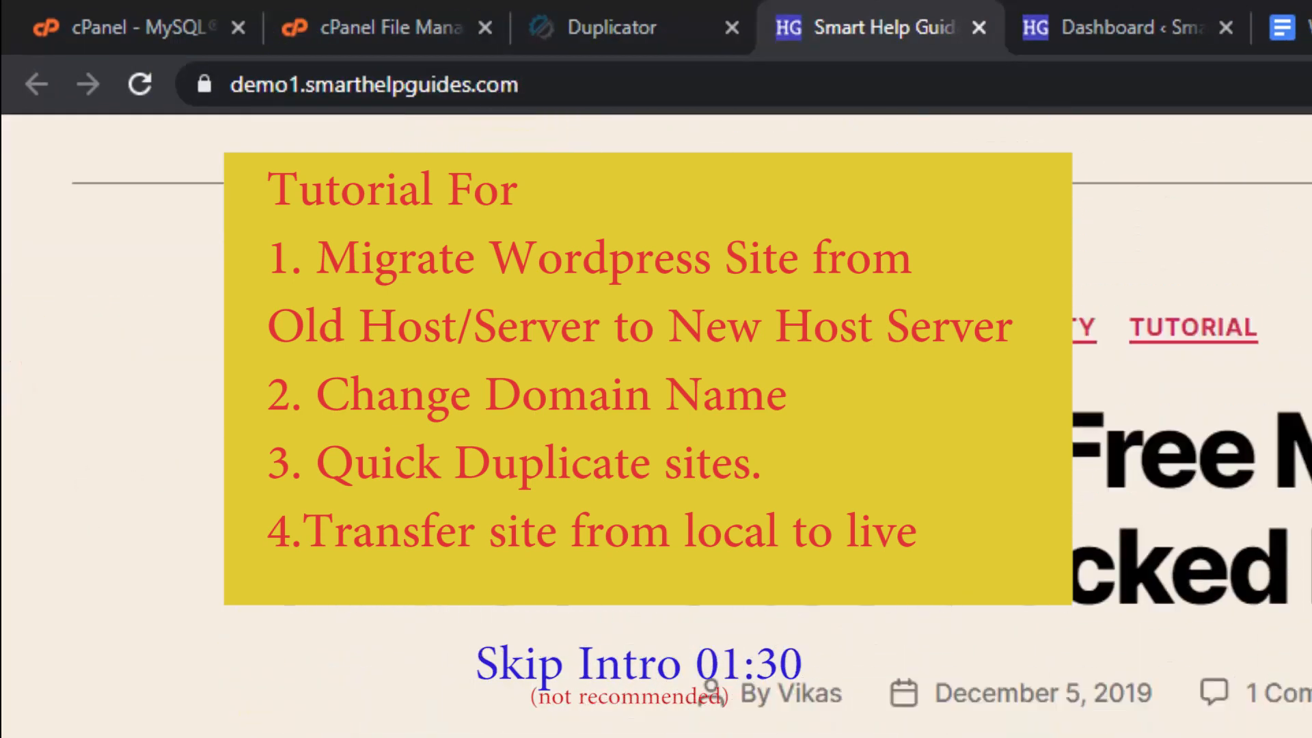
scroll(656, 410, up, 10)
Open the original smarthelpguides.com front page from its dashboard and compare it with the demo1.smarthelpguides.com copy.
click(1072, 13)
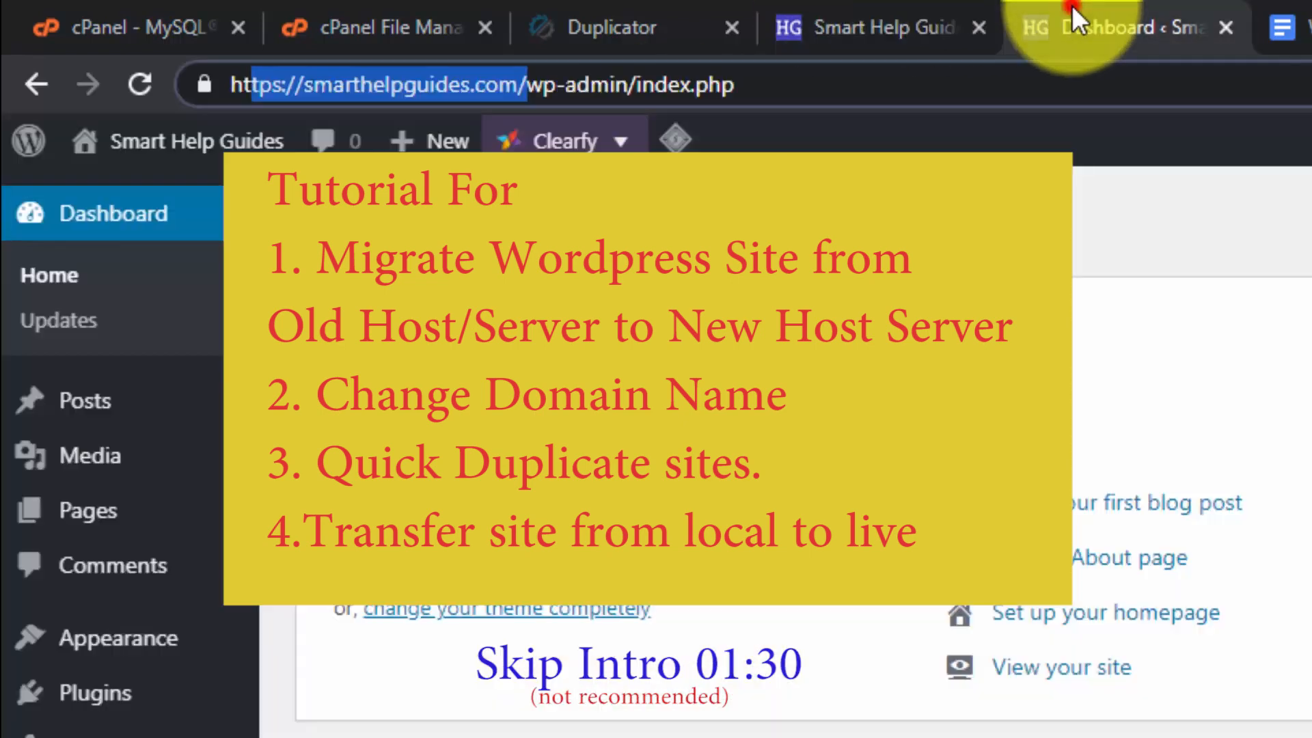
mouse_move(164, 141)
click(140, 198)
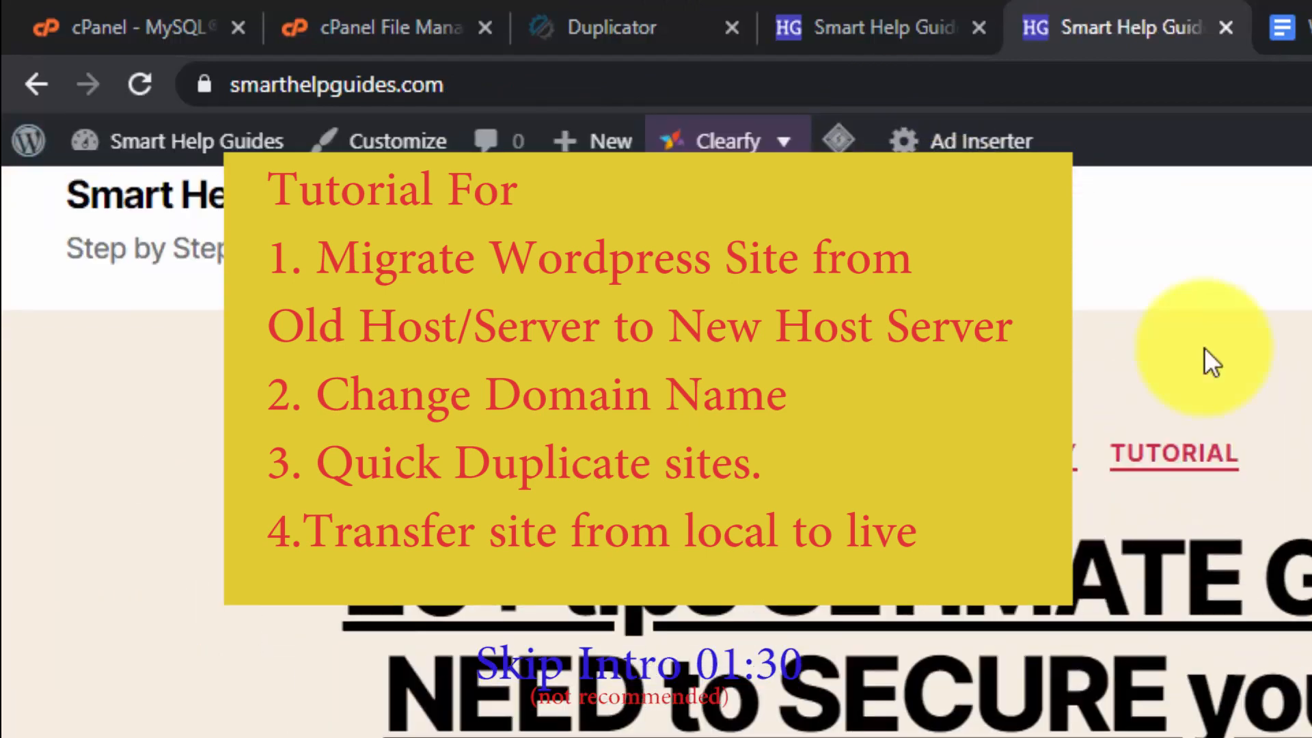
click(888, 5)
click(1065, 5)
click(854, 7)
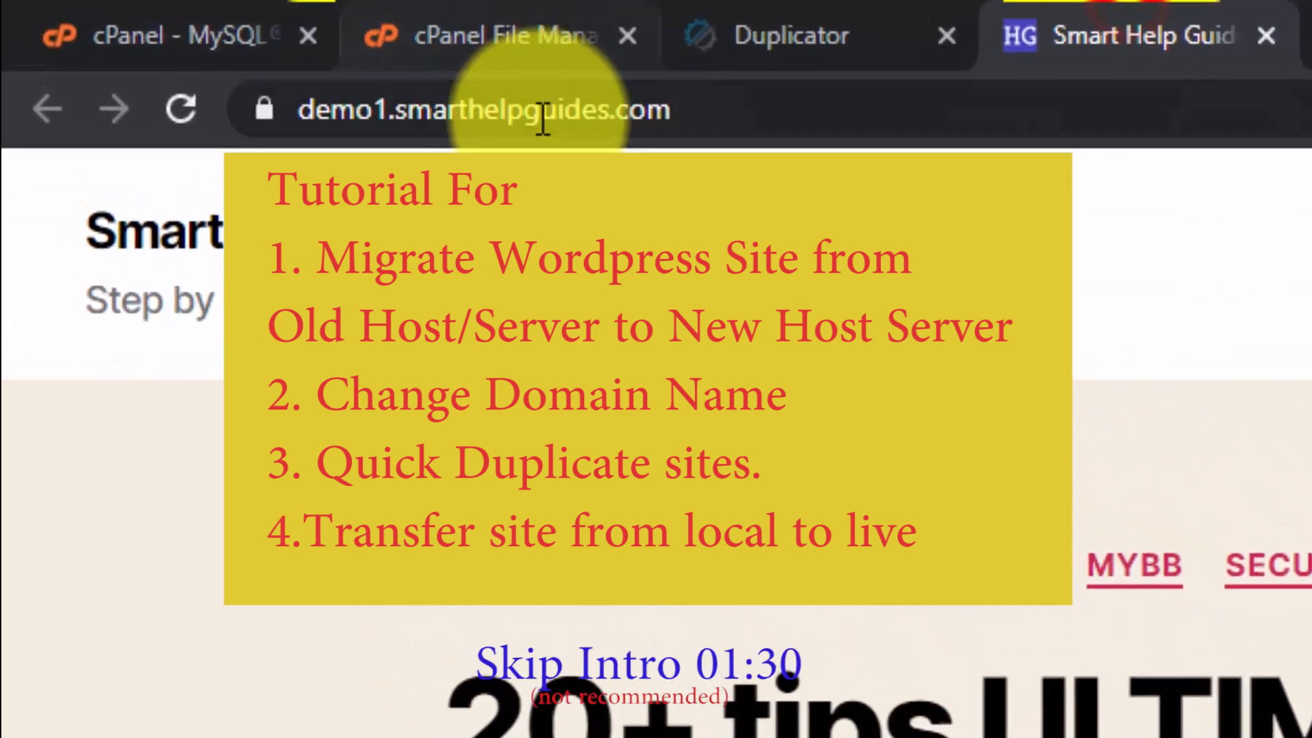
click(1223, 14)
click(968, 3)
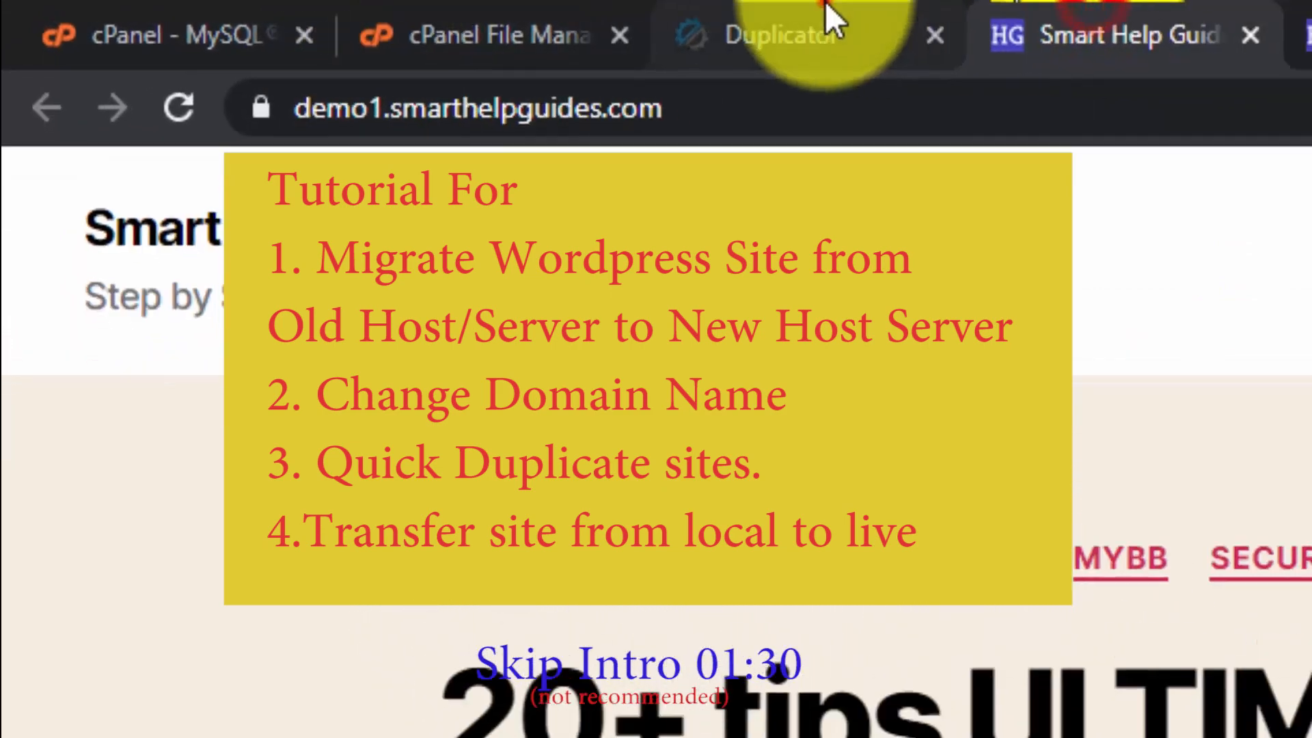
Compare the original and new wp-config.php files from the Duplicator installer report, then close the comparison.
click(851, 6)
scroll(615, 375, down, 3)
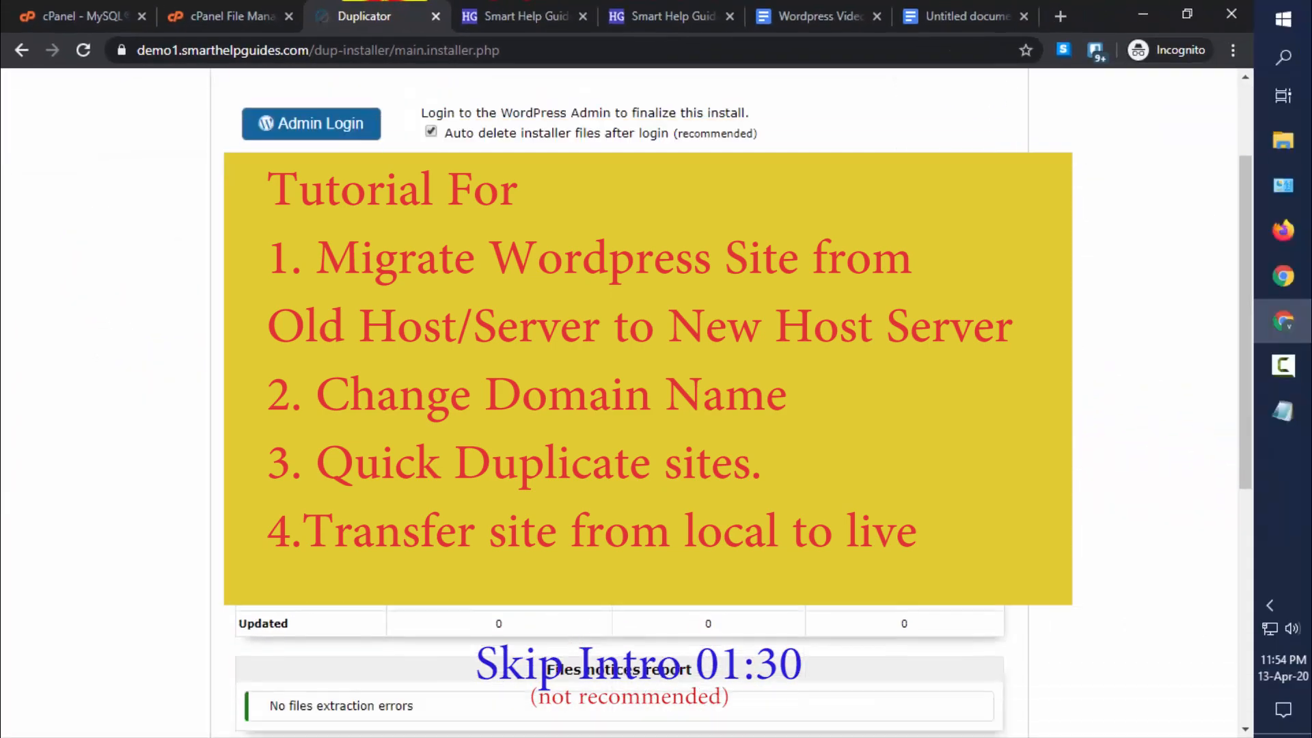
scroll(615, 375, down, 1)
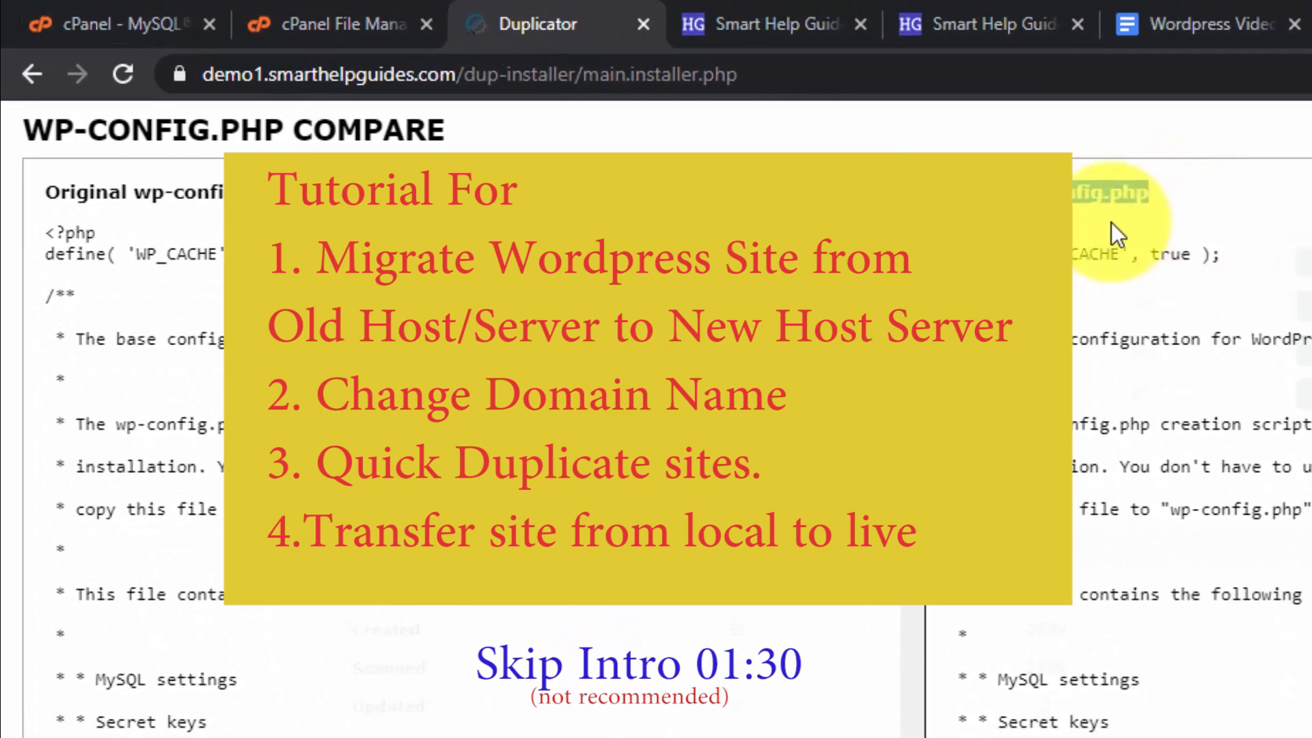
drag(47, 192, 233, 193)
scroll(1127, 639, down, 10)
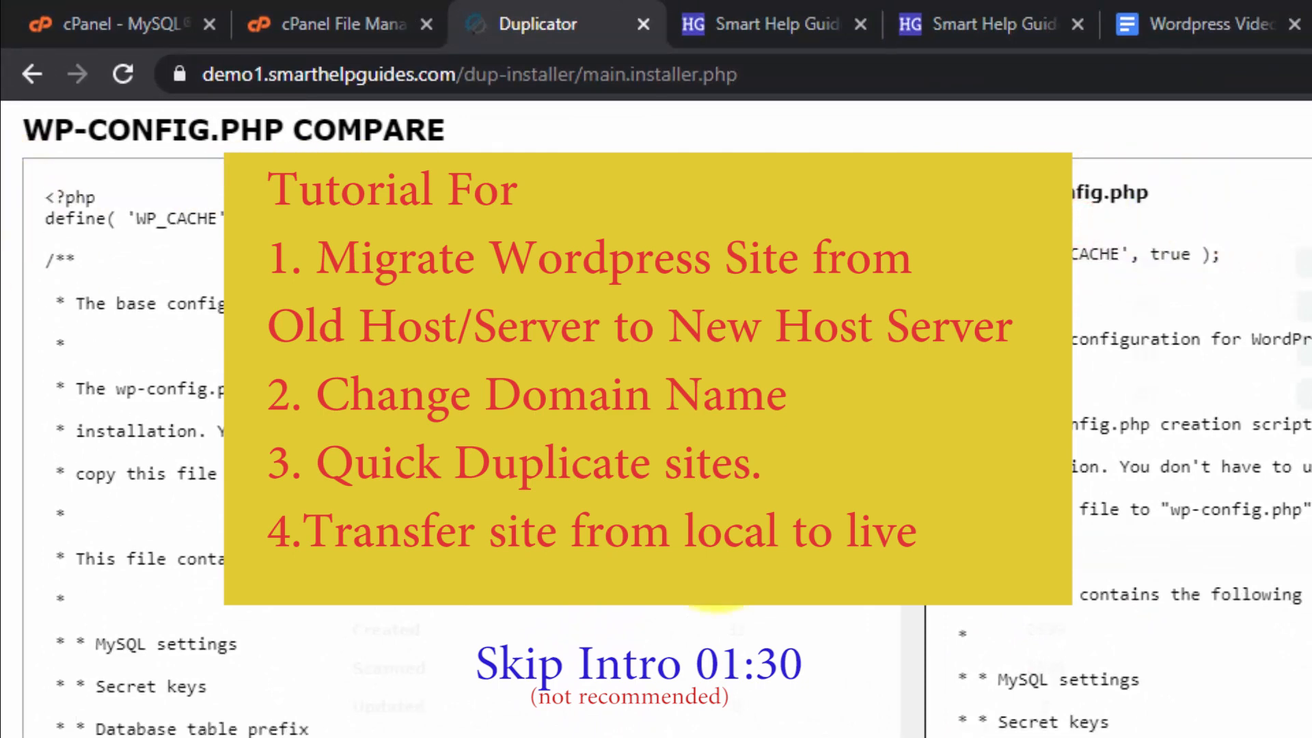
key(Escape)
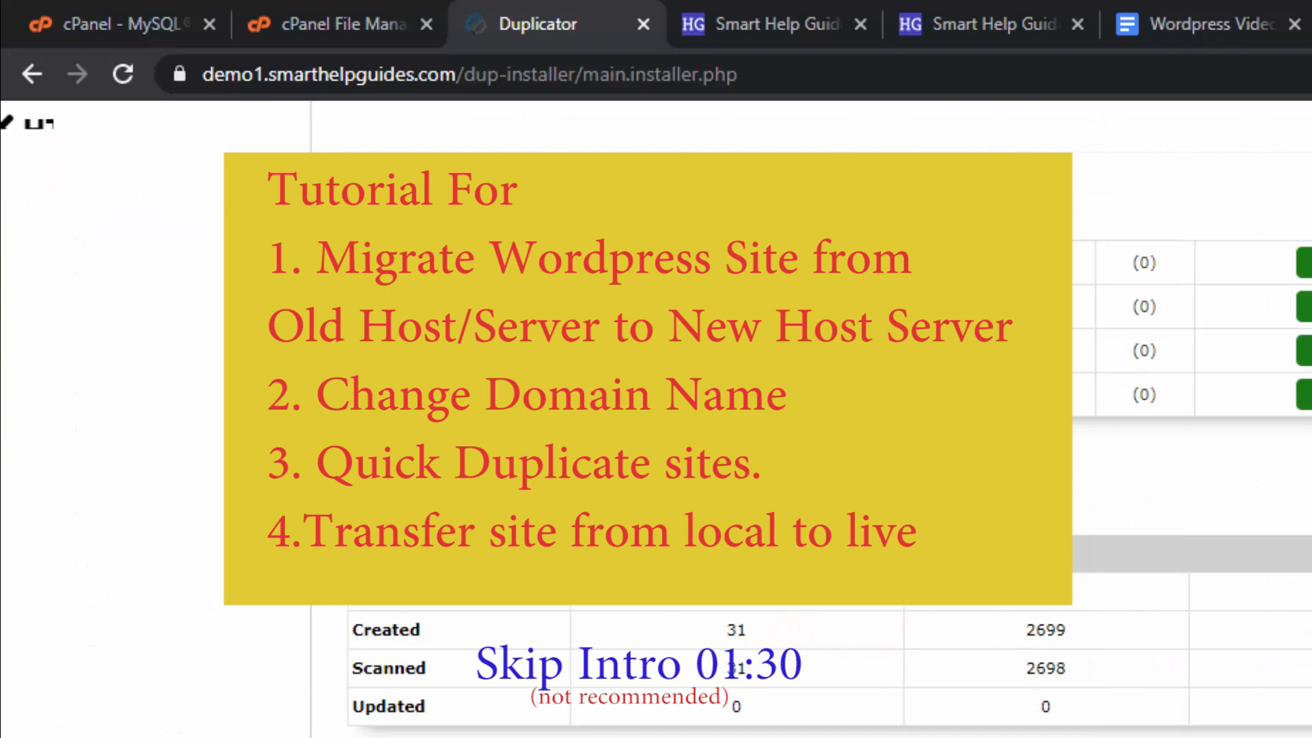
Open the .htaccess changes from the Duplicator installer report and compare the original and new files.
click(684, 595)
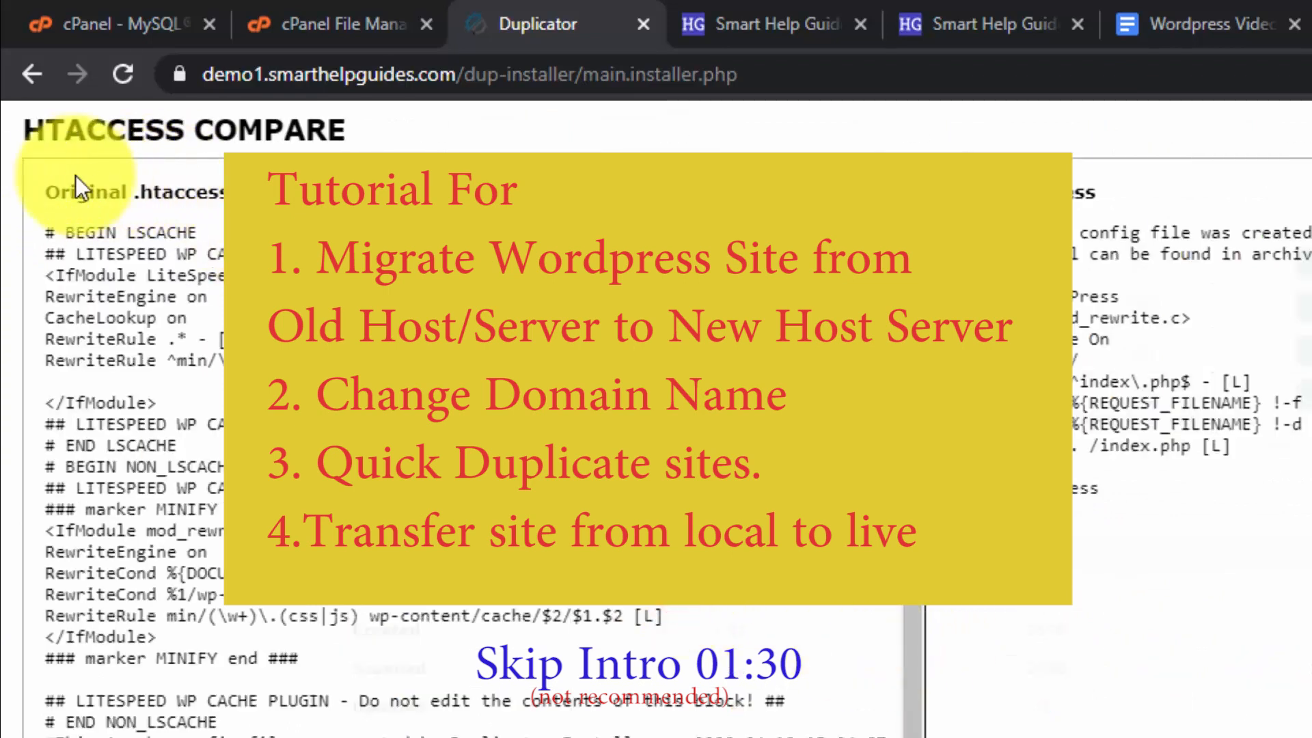
drag(45, 178, 204, 235)
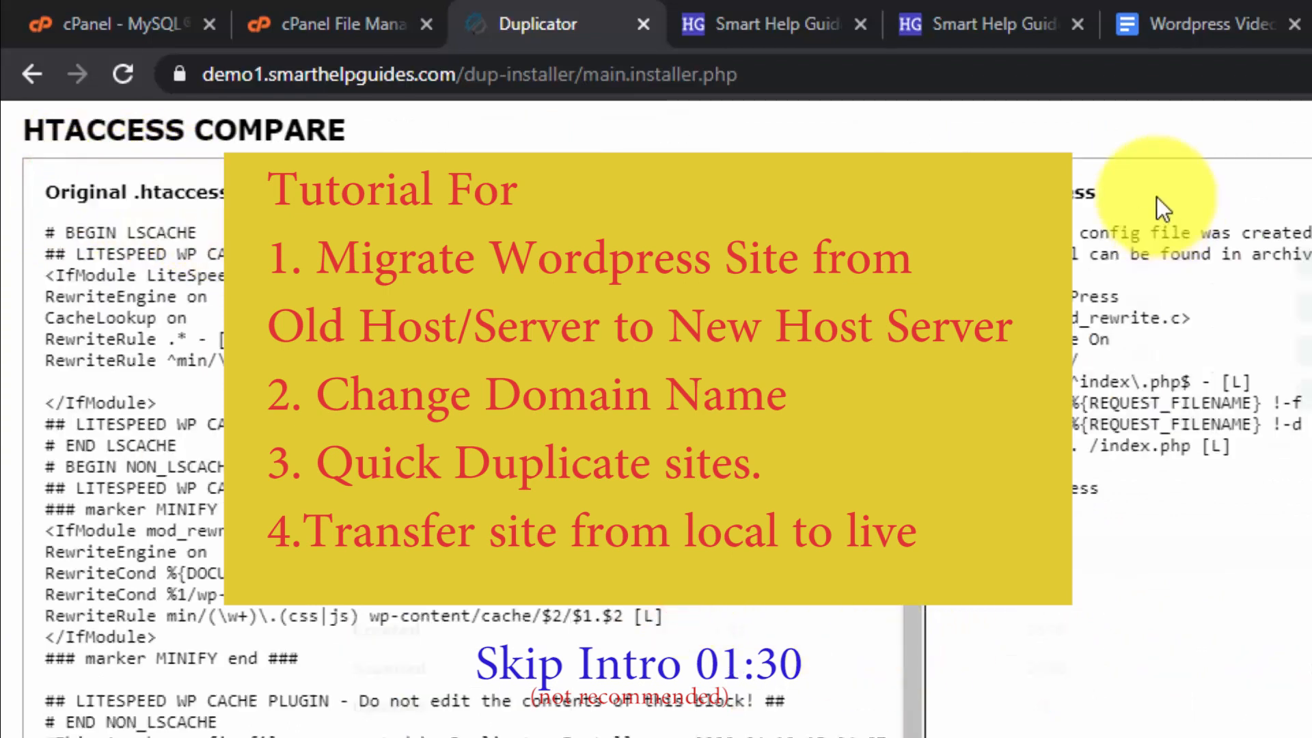
key(ctrl+a)
click(1158, 603)
scroll(414, 693, down, 3)
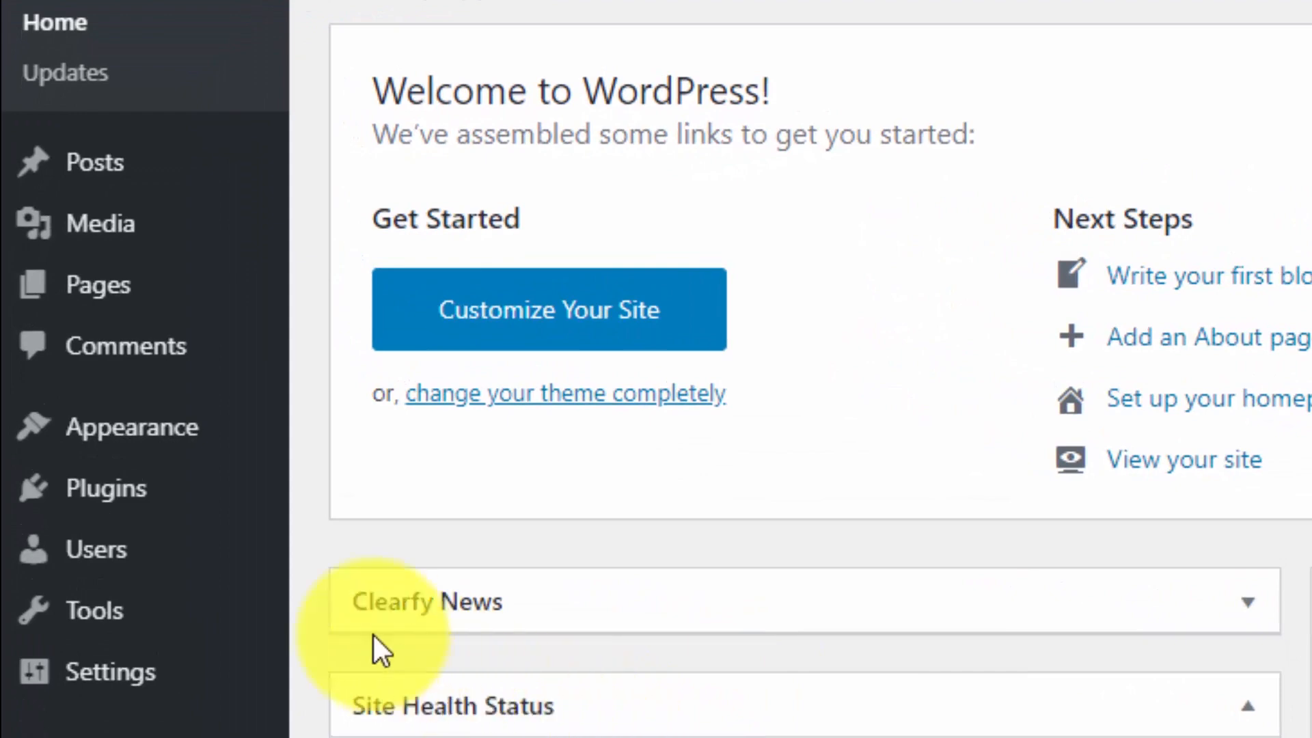
Open the original site's installed plugins list and deactivate NinjaFirewall (WP Edition).
mouse_move(220, 490)
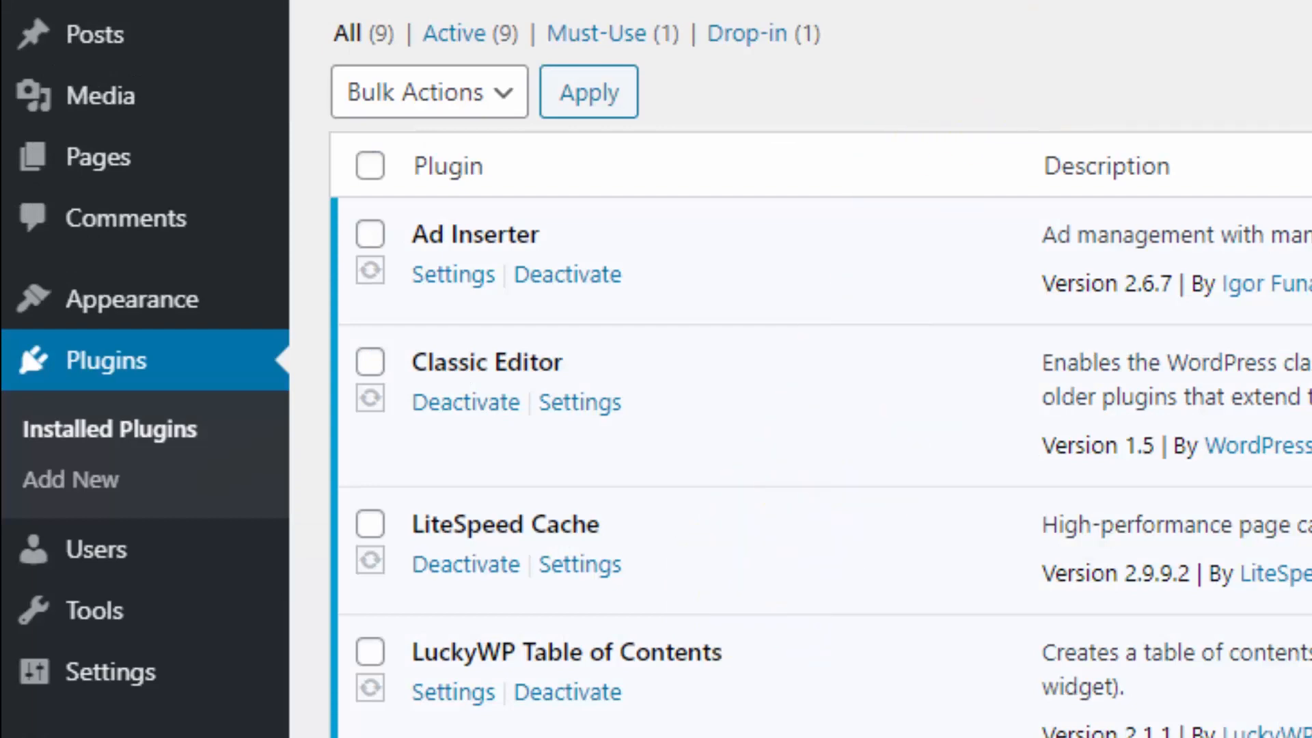
scroll(1093, 677, down, 1)
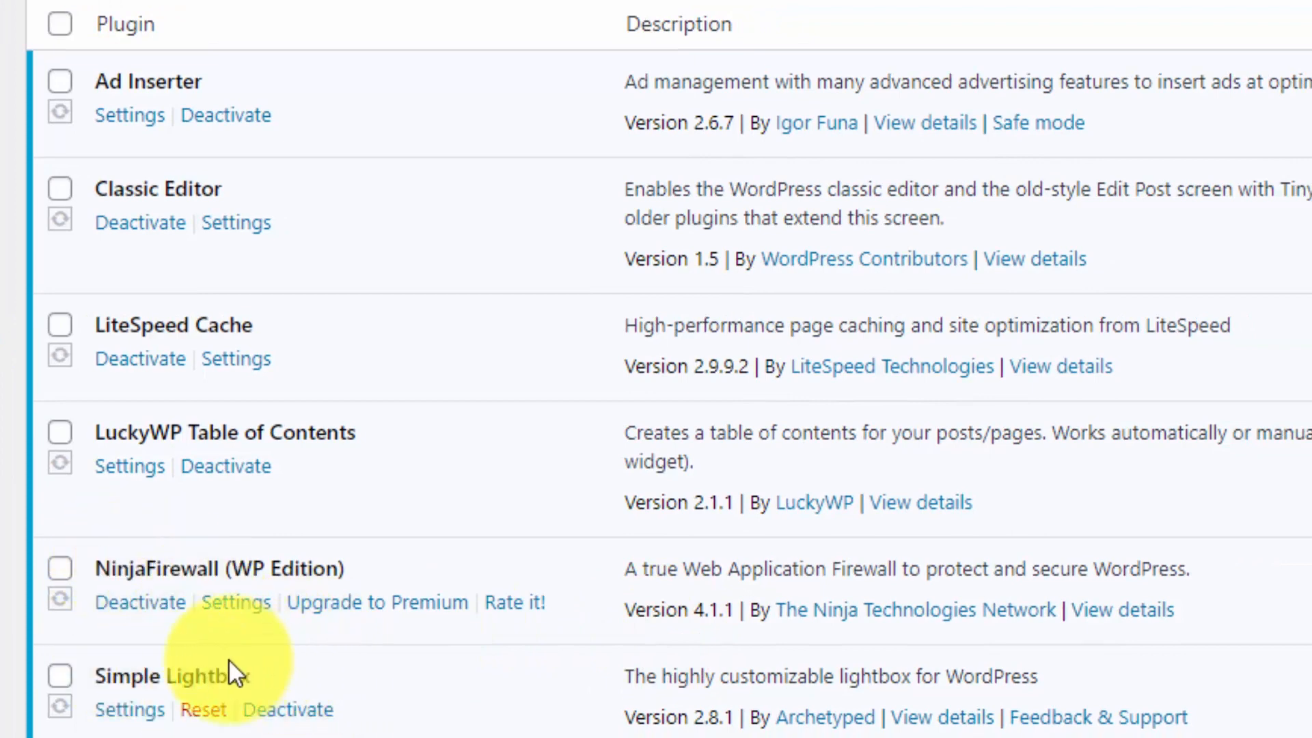
click(149, 607)
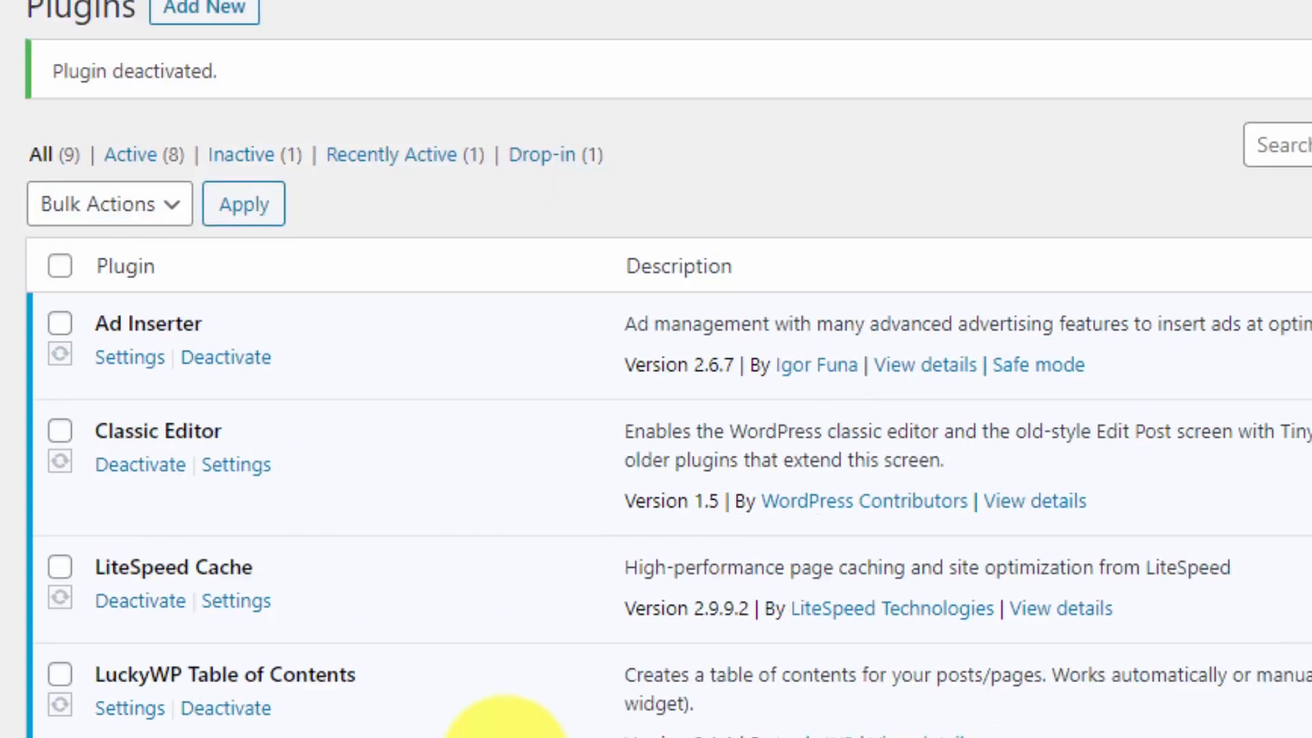
scroll(504, 724, down, 9)
scroll(804, 462, up, 1)
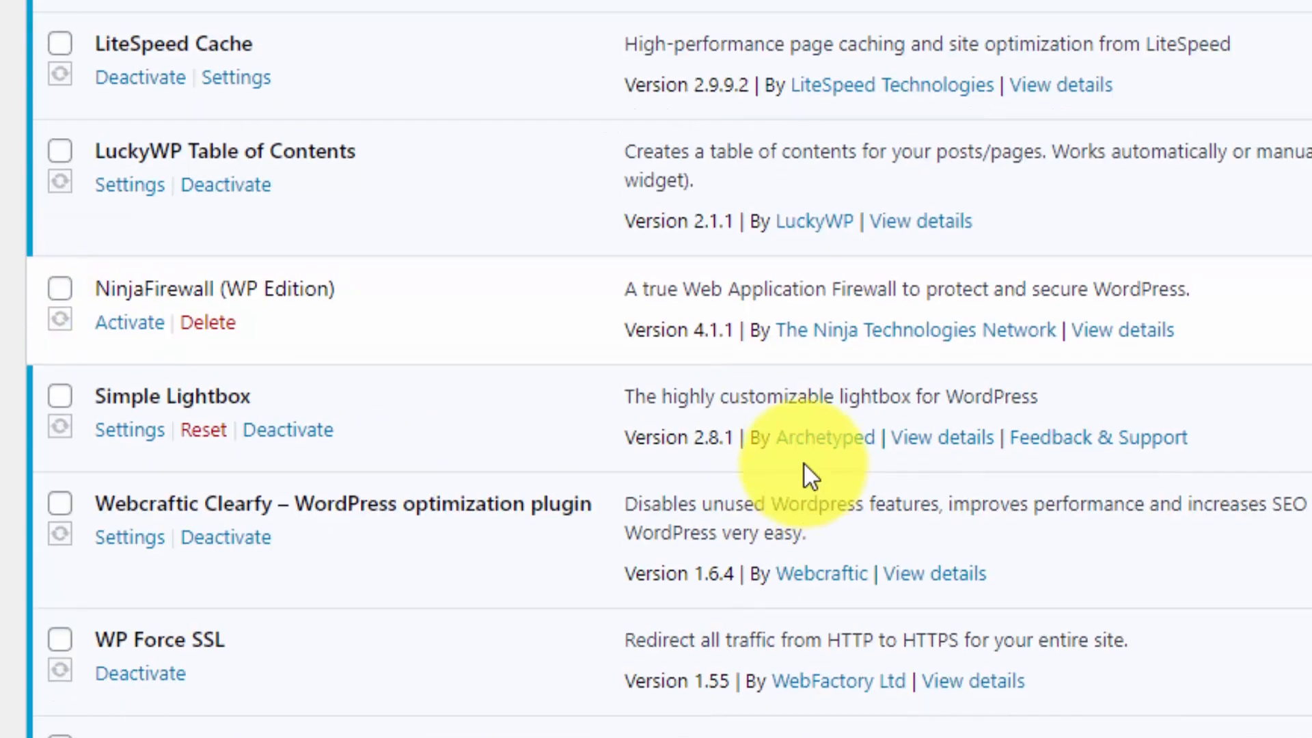
Disable caching in the general settings of the LiteSpeed Cache plugin and save the settings.
scroll(804, 463, up, 4)
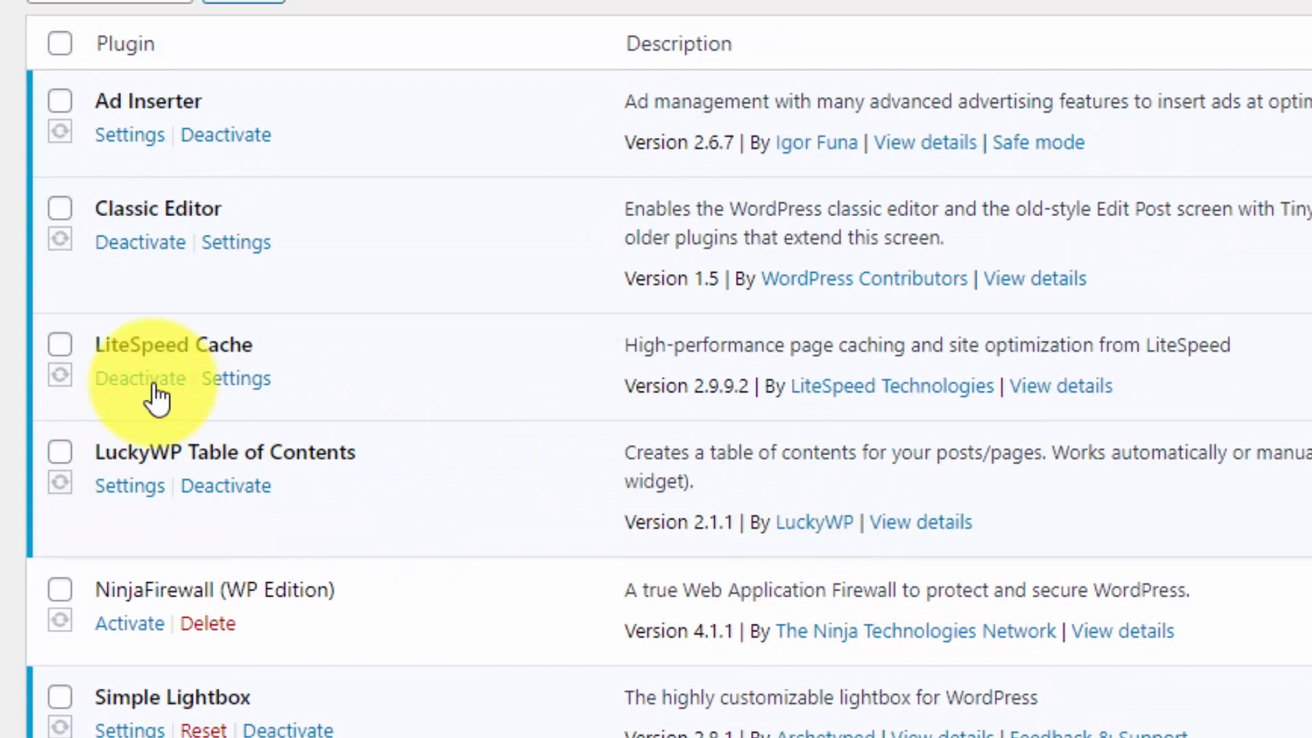
click(227, 383)
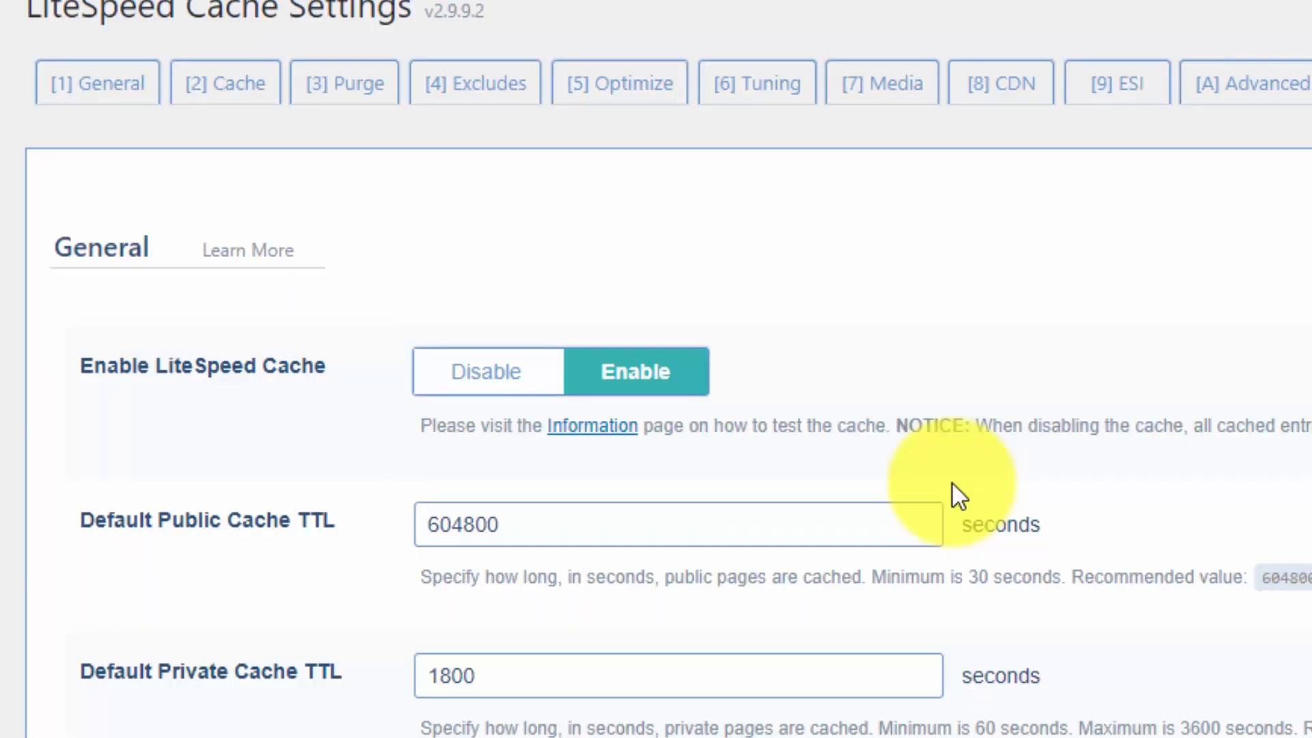
click(496, 373)
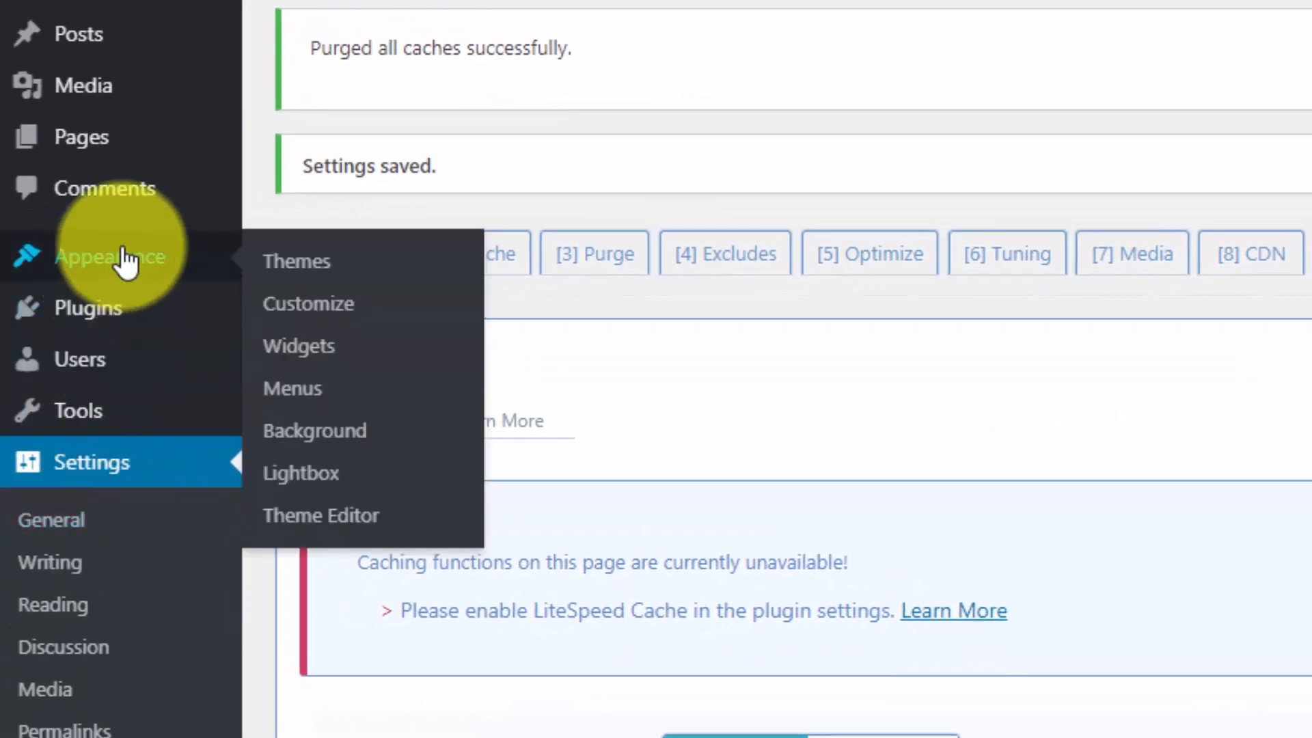
Go back to the plugins, find Duplicator – WordPress Migration Plugin in the plugin directory, install it and activate it.
mouse_move(118, 316)
click(242, 314)
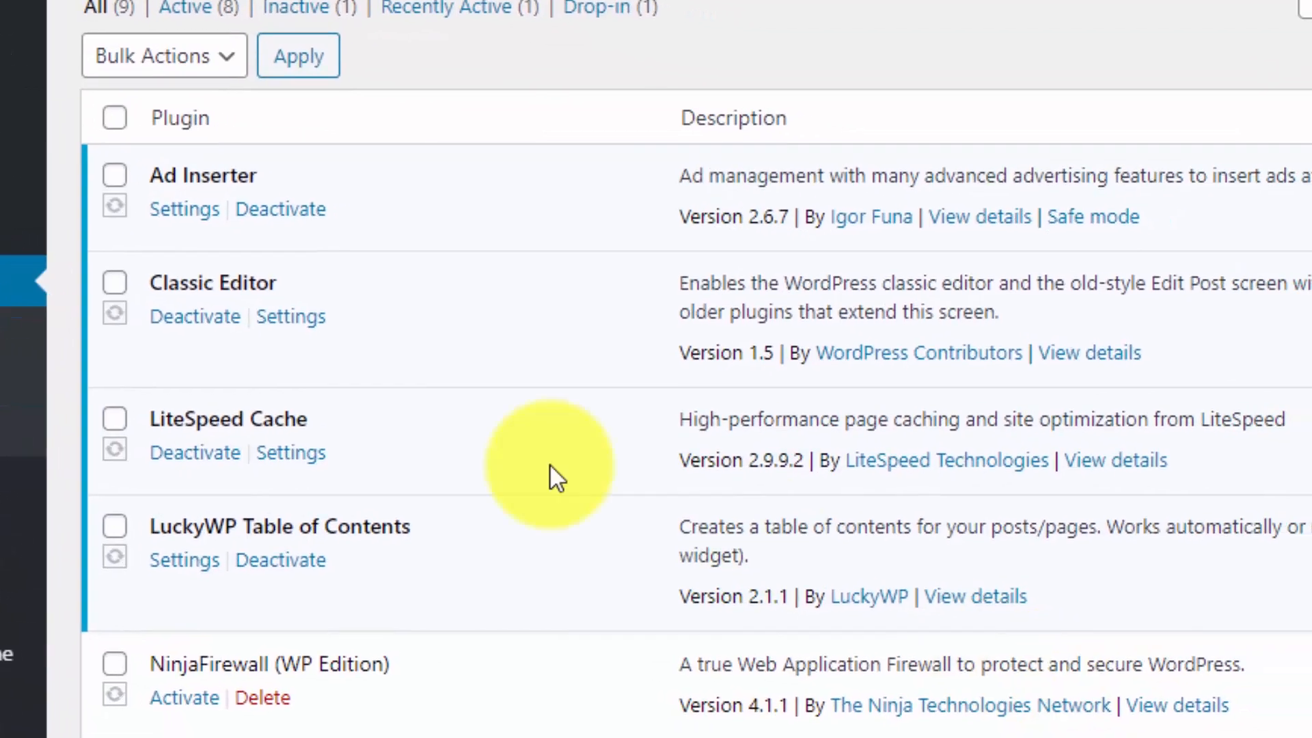
scroll(425, 477, down, 5)
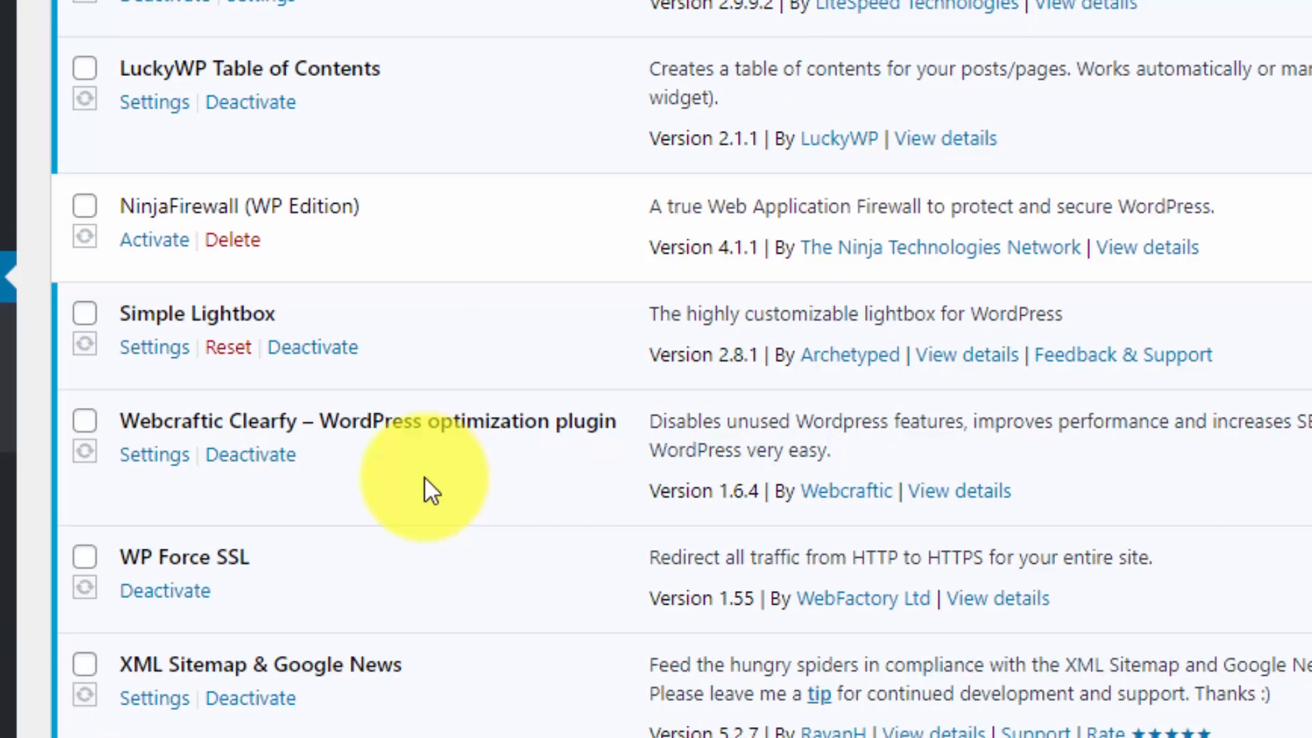
scroll(334, 518, up, 2)
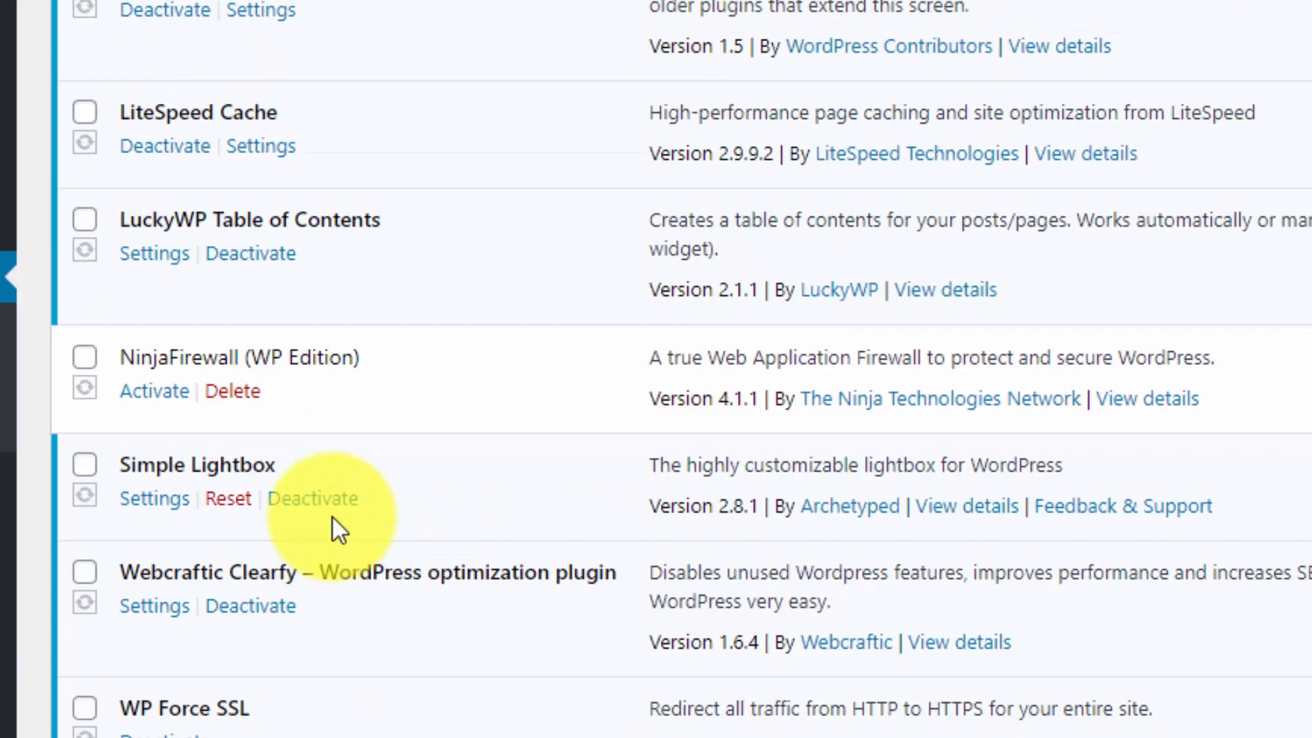
scroll(334, 518, up, 4)
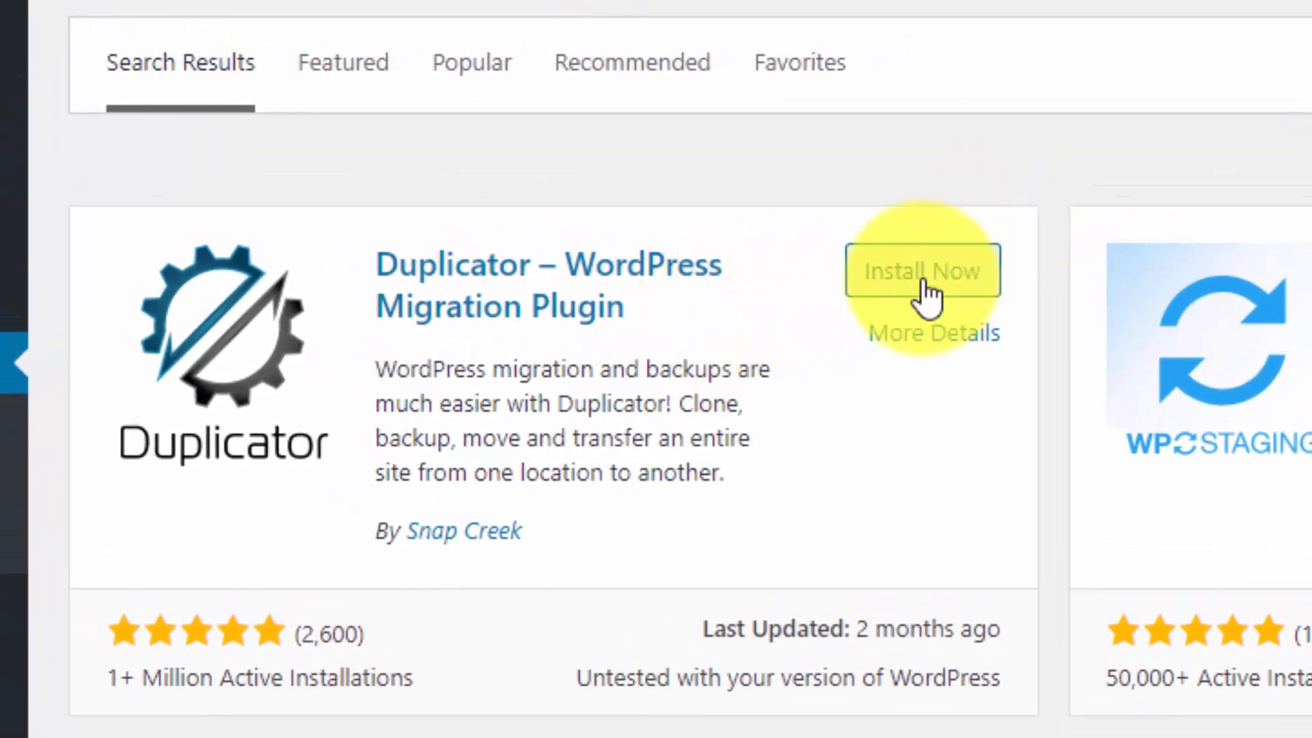
click(916, 280)
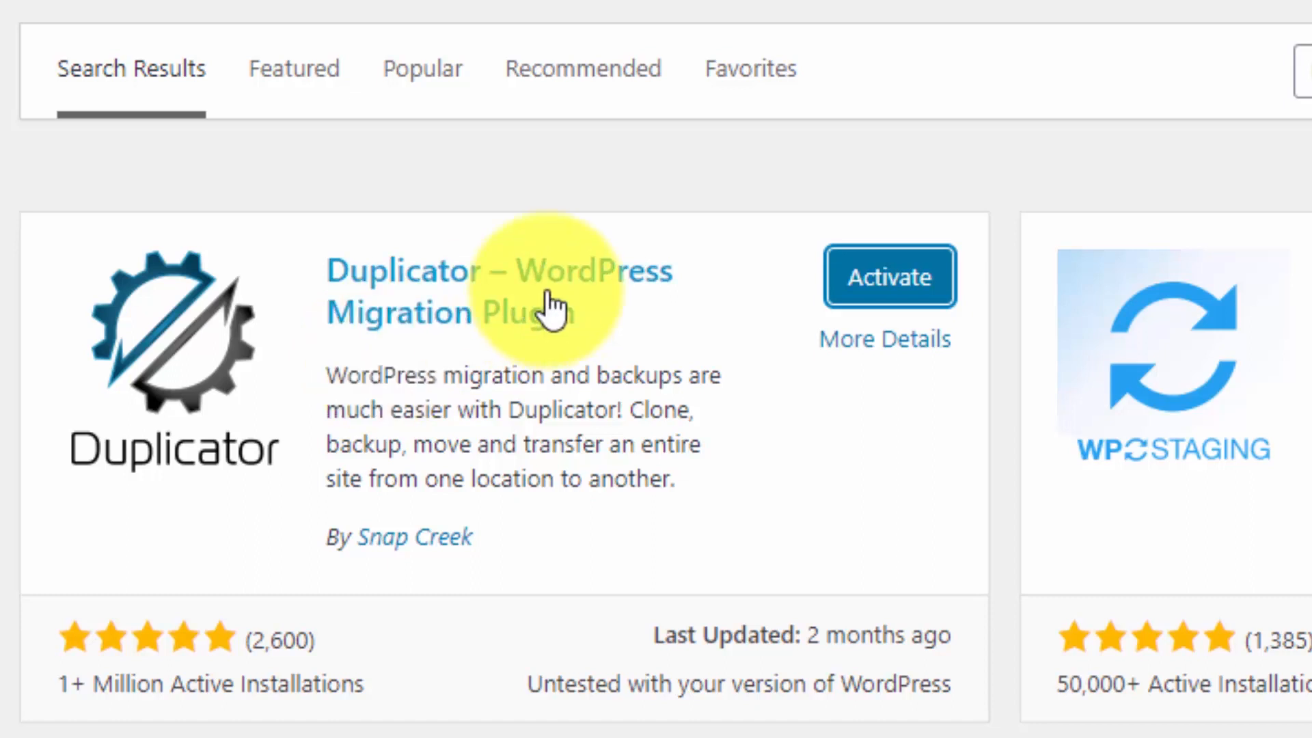
click(862, 255)
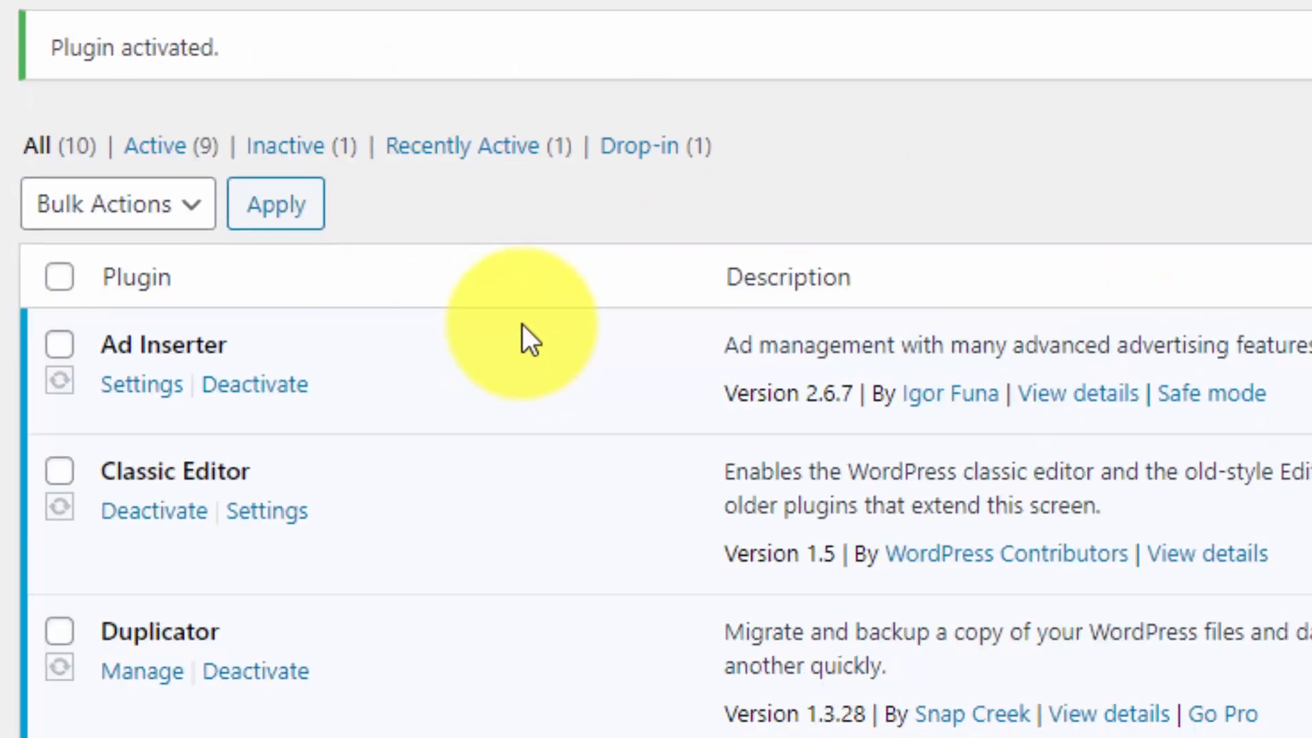
Find Duplicator among the installed plugins and open its package management page.
scroll(382, 239, down, 5)
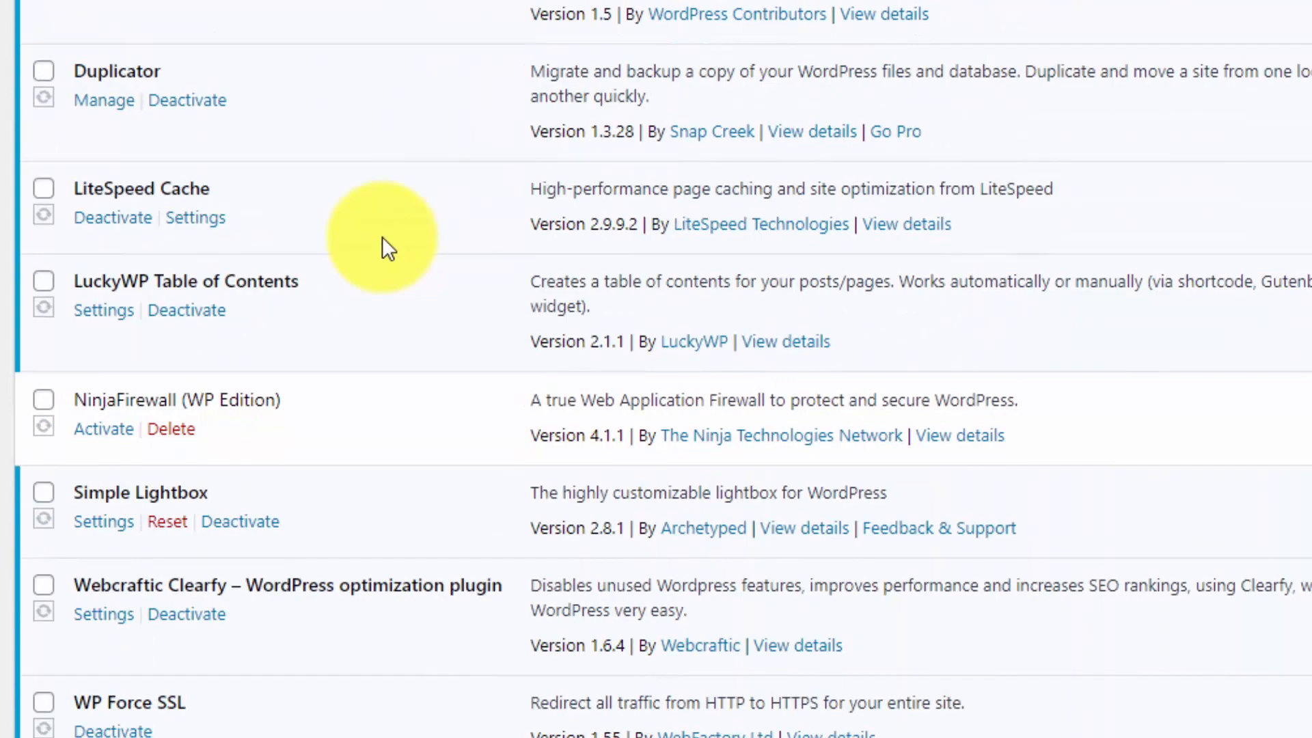
scroll(383, 236, down, 4)
scroll(383, 236, up, 4)
scroll(383, 237, up, 5)
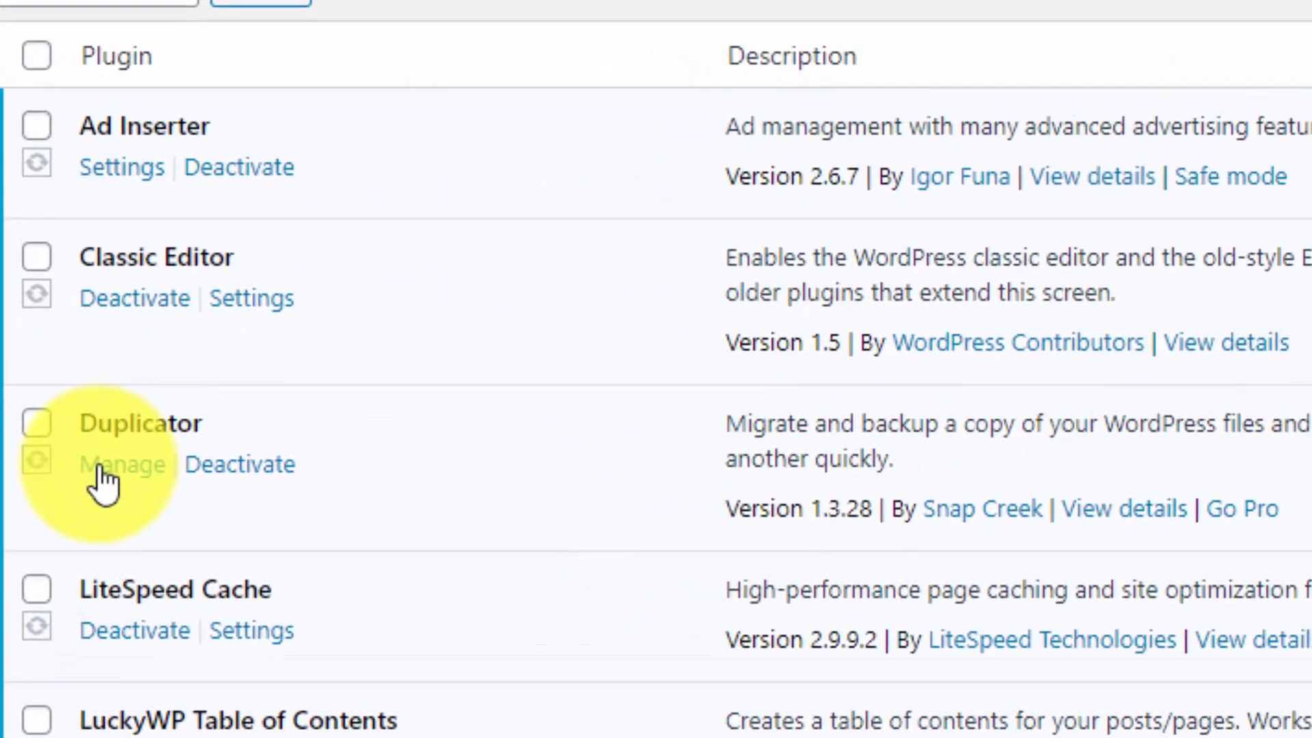
click(100, 471)
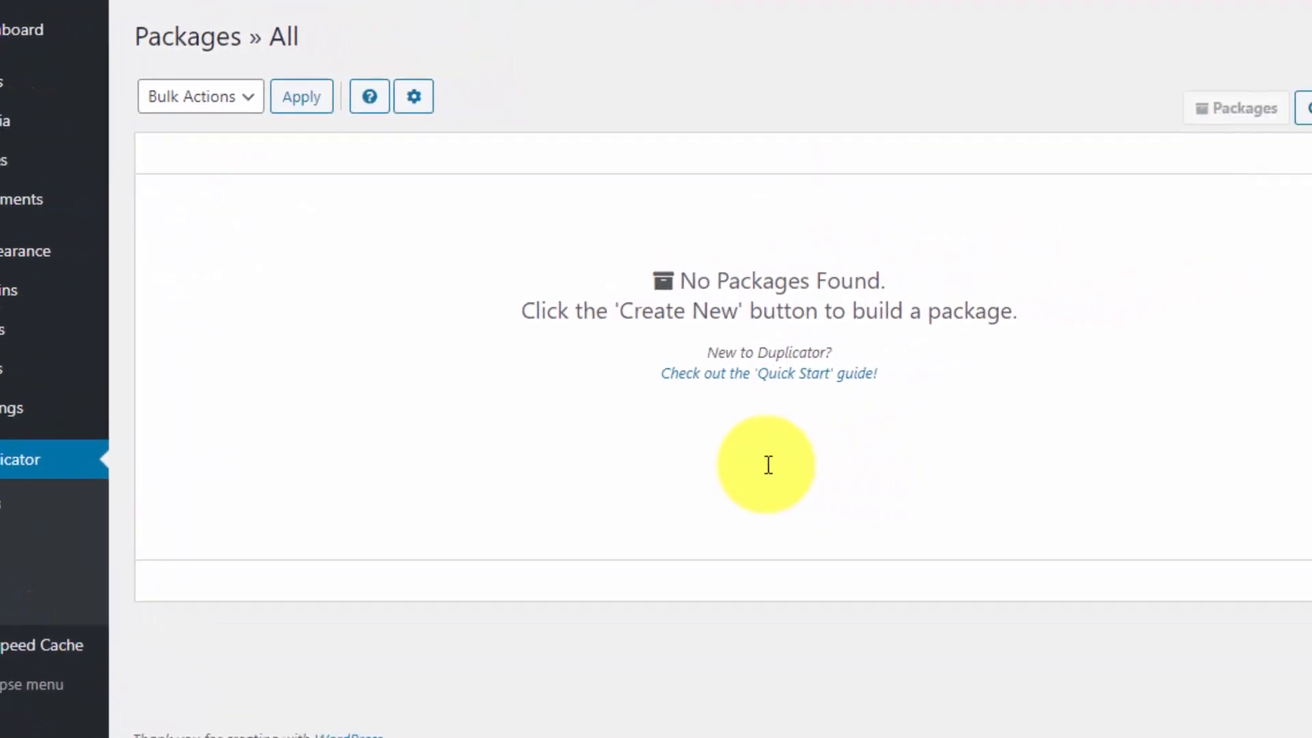
Look through Duplicator's settings for packages, schedules and storage, including the storage locations offered in Duplicator Pro.
click(410, 101)
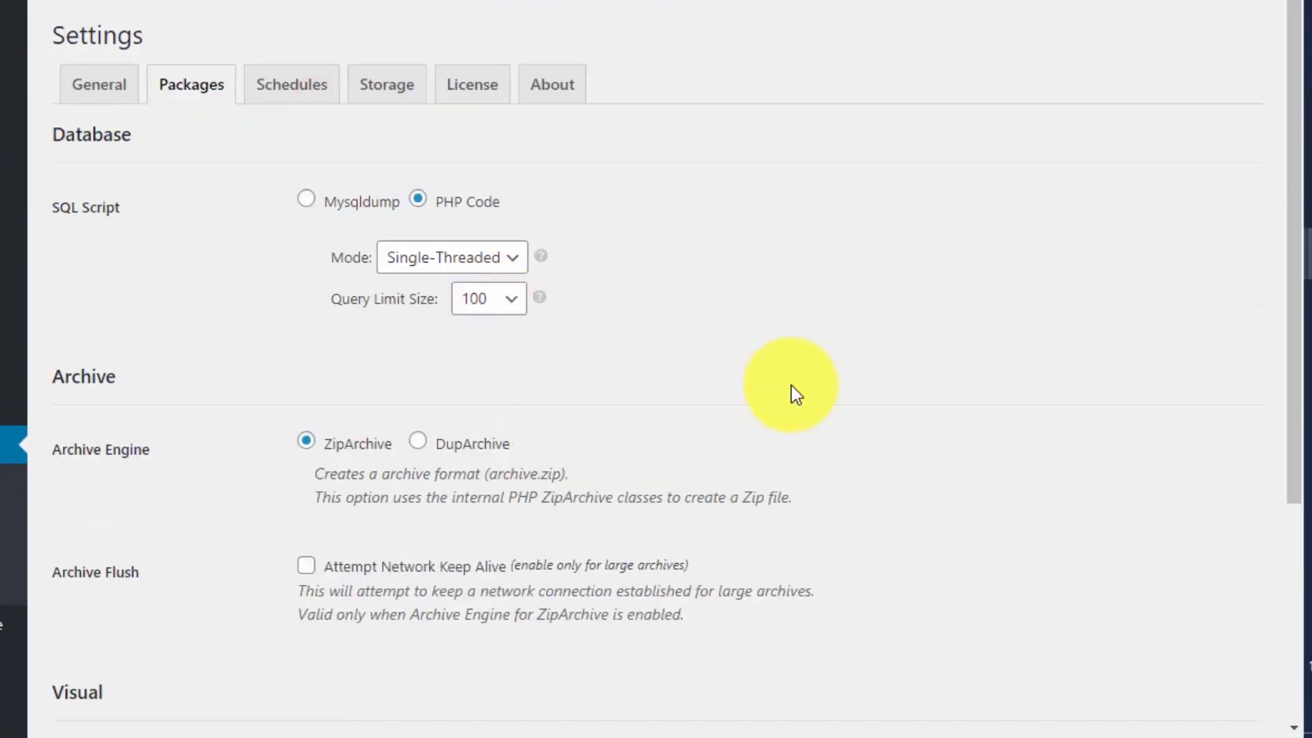
scroll(793, 386, down, 5)
scroll(776, 352, up, 5)
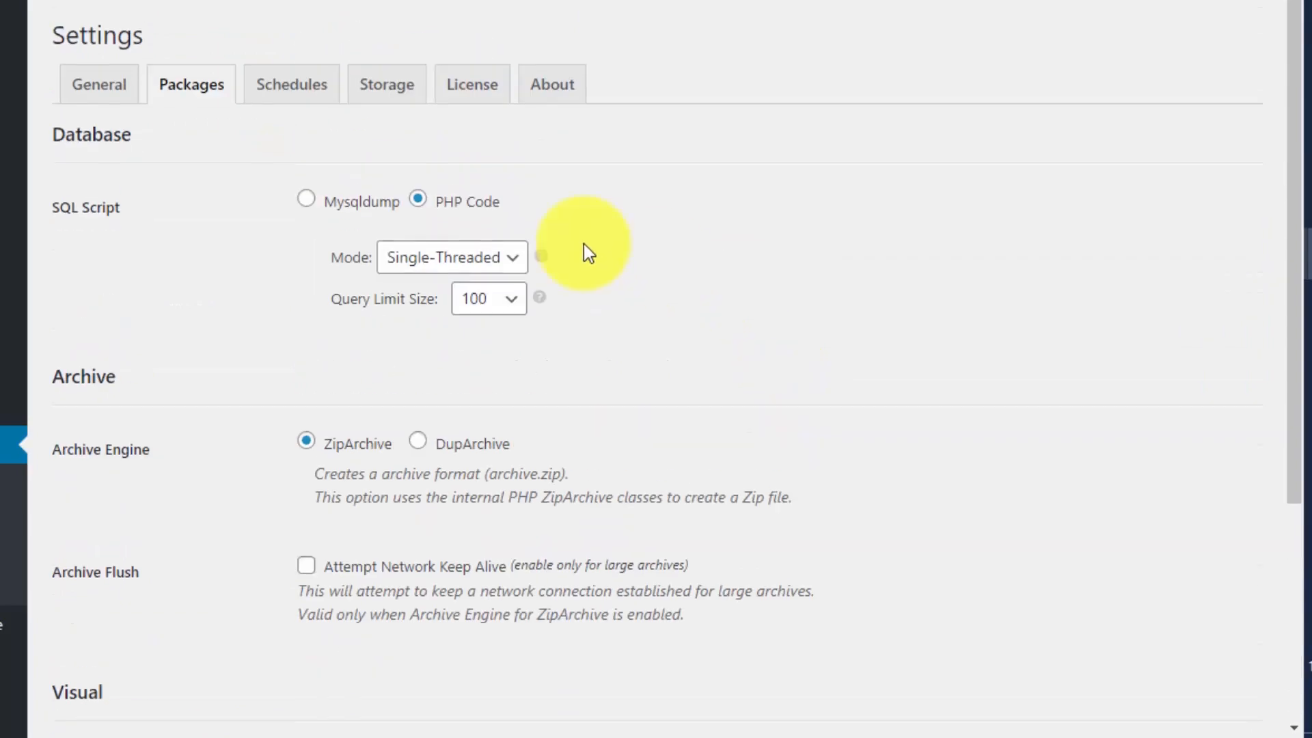
click(269, 82)
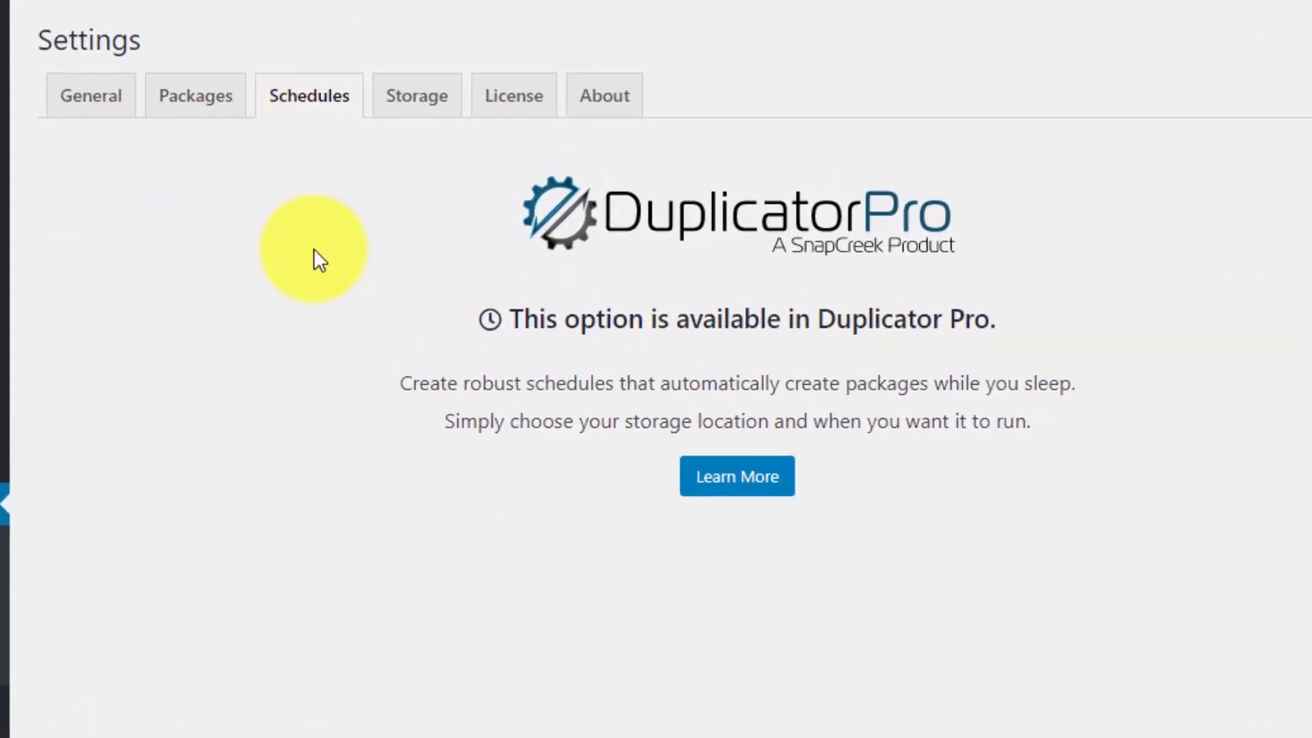
click(422, 91)
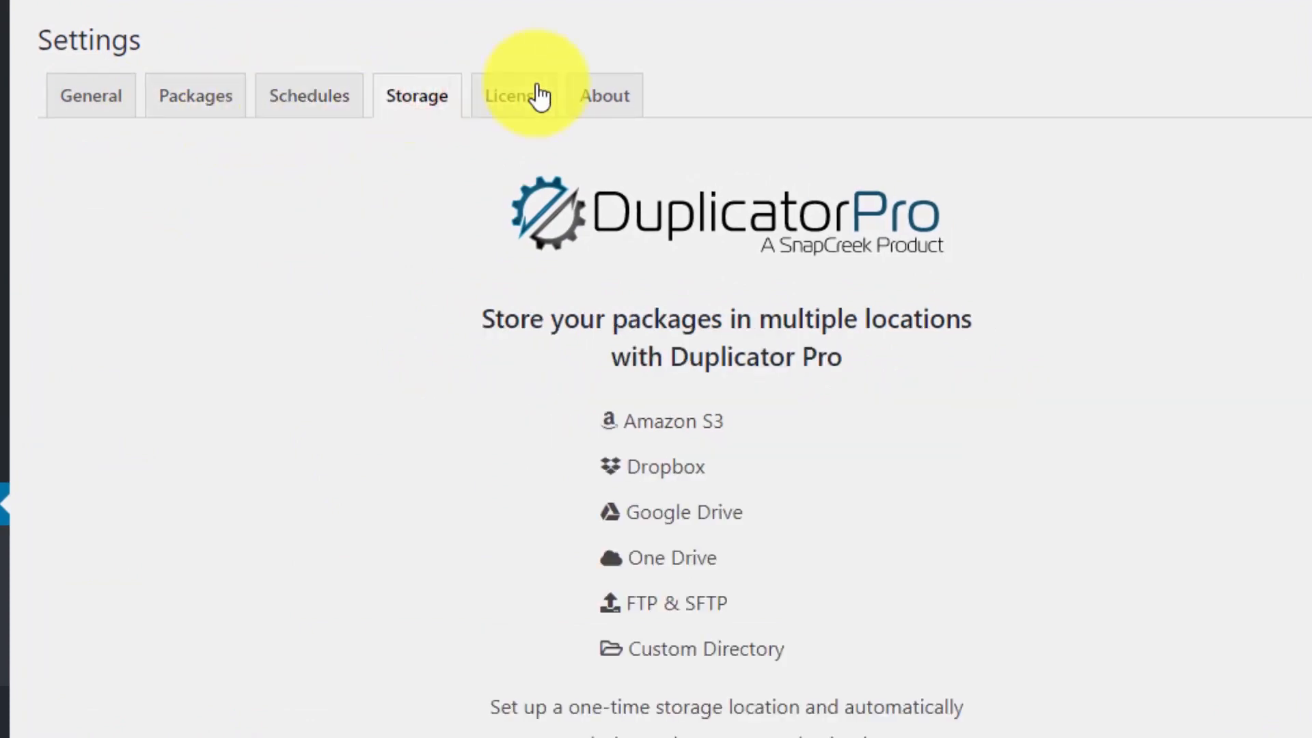
drag(498, 300, 863, 319)
click(834, 395)
scroll(565, 355, down, 1)
scroll(551, 323, up, 1)
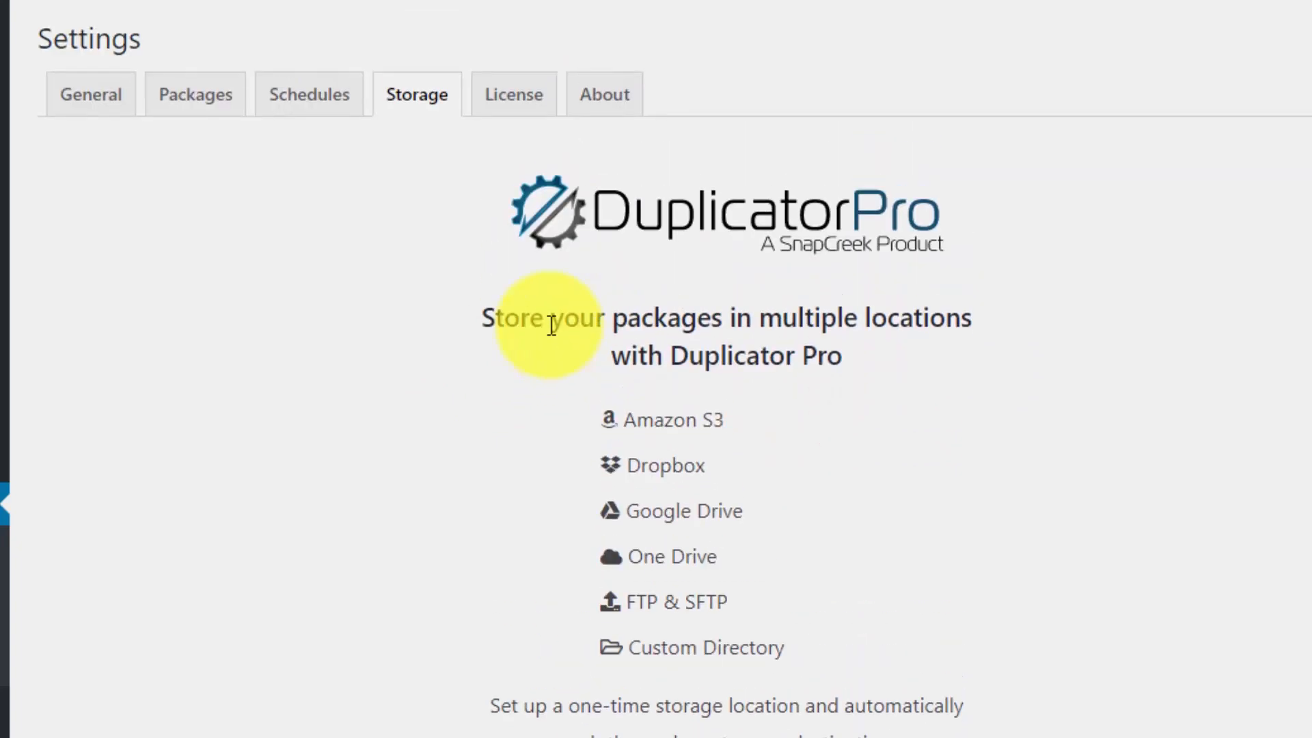
Examine Duplicator's license details and its package options for the database script and archive engine.
click(514, 83)
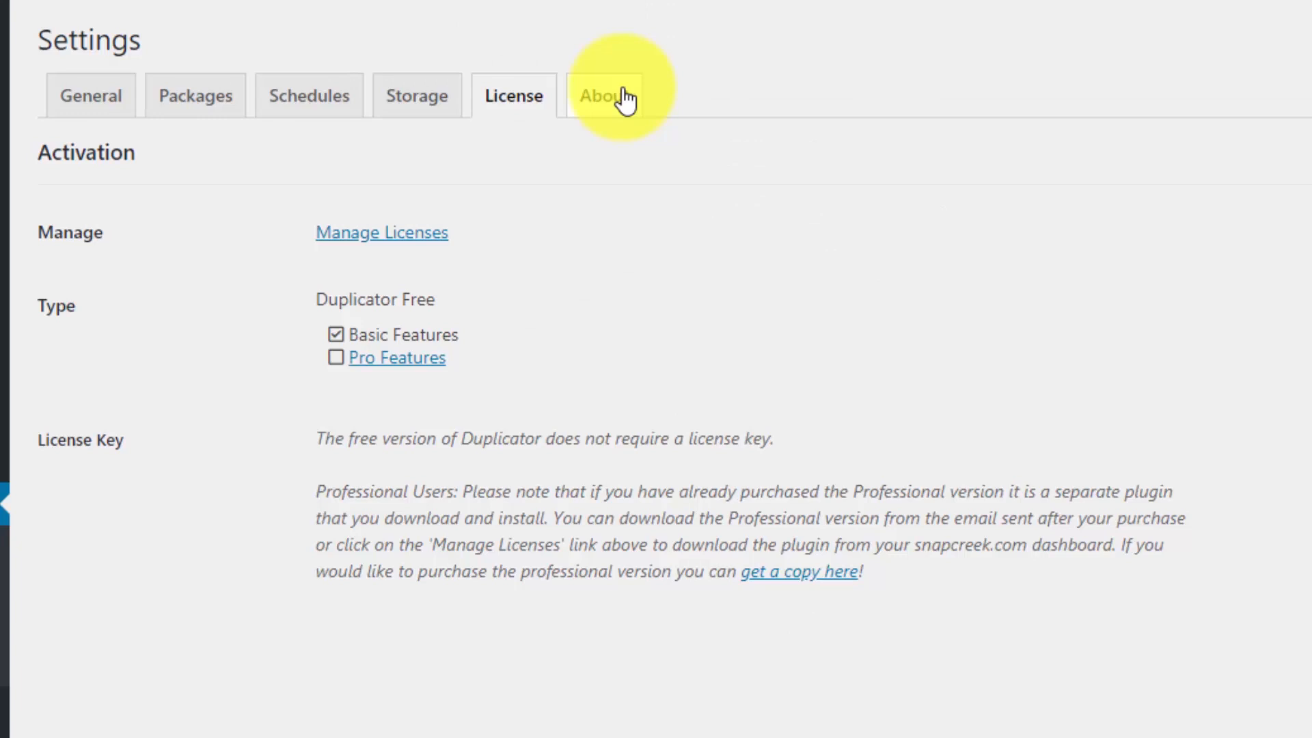
drag(366, 300, 464, 332)
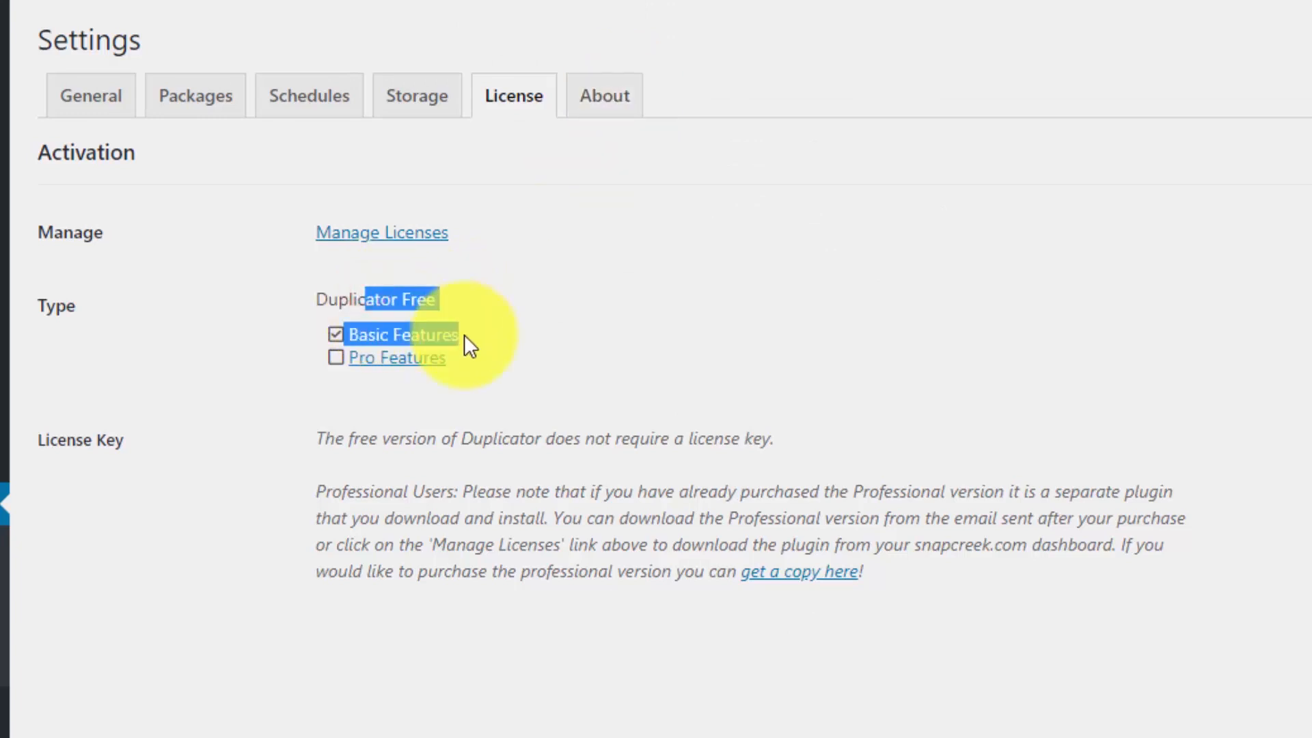
click(465, 335)
click(102, 104)
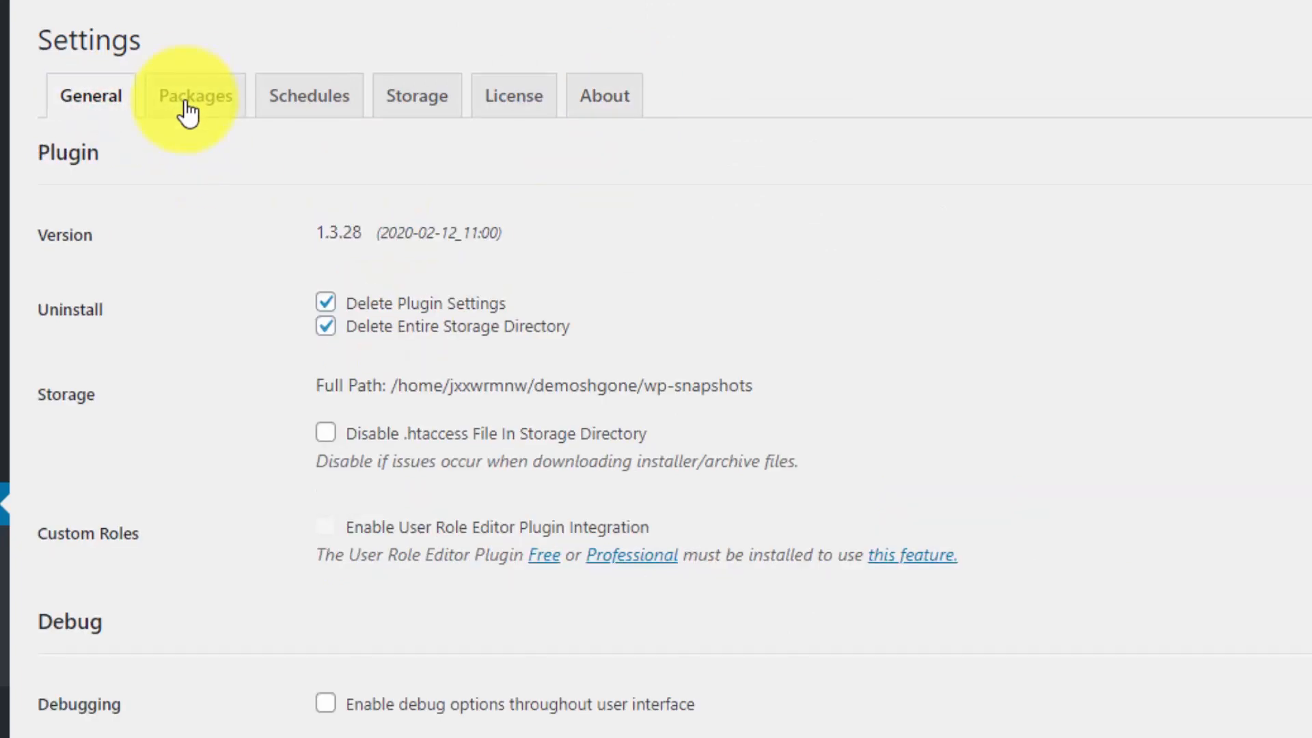
click(188, 108)
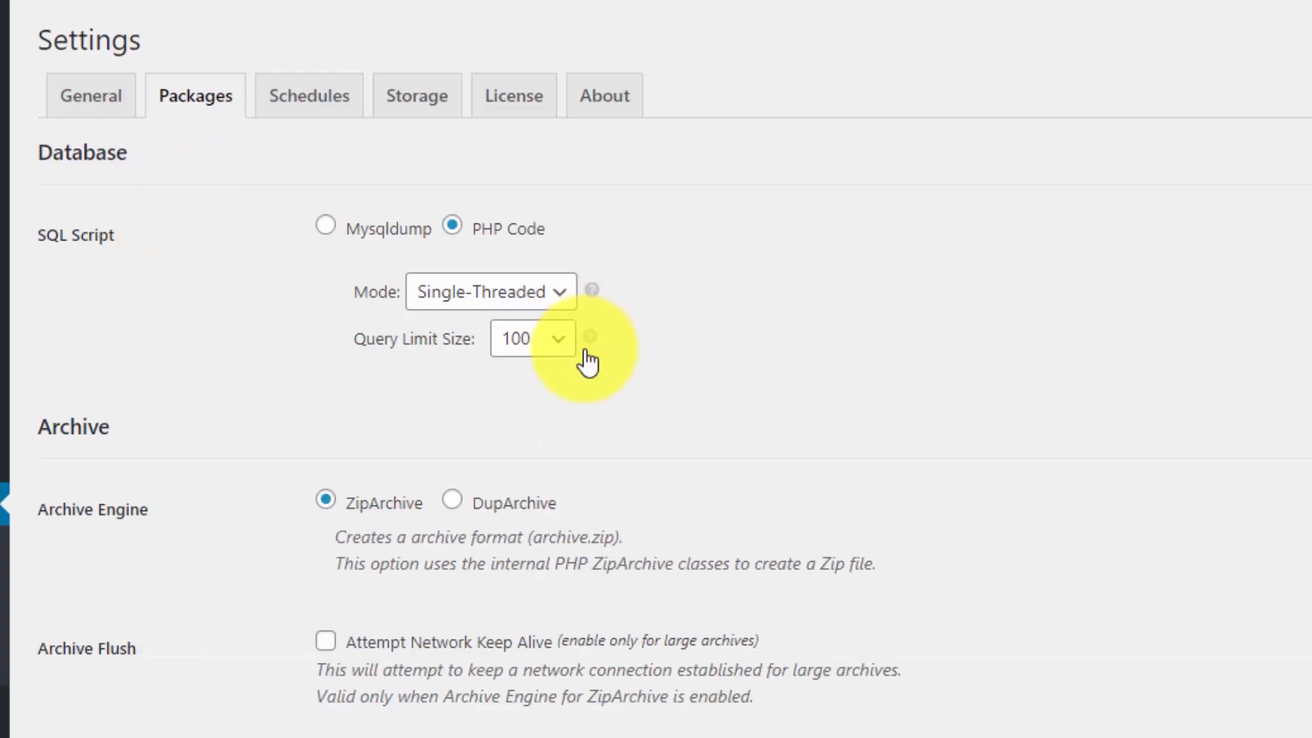
scroll(588, 362, down, 5)
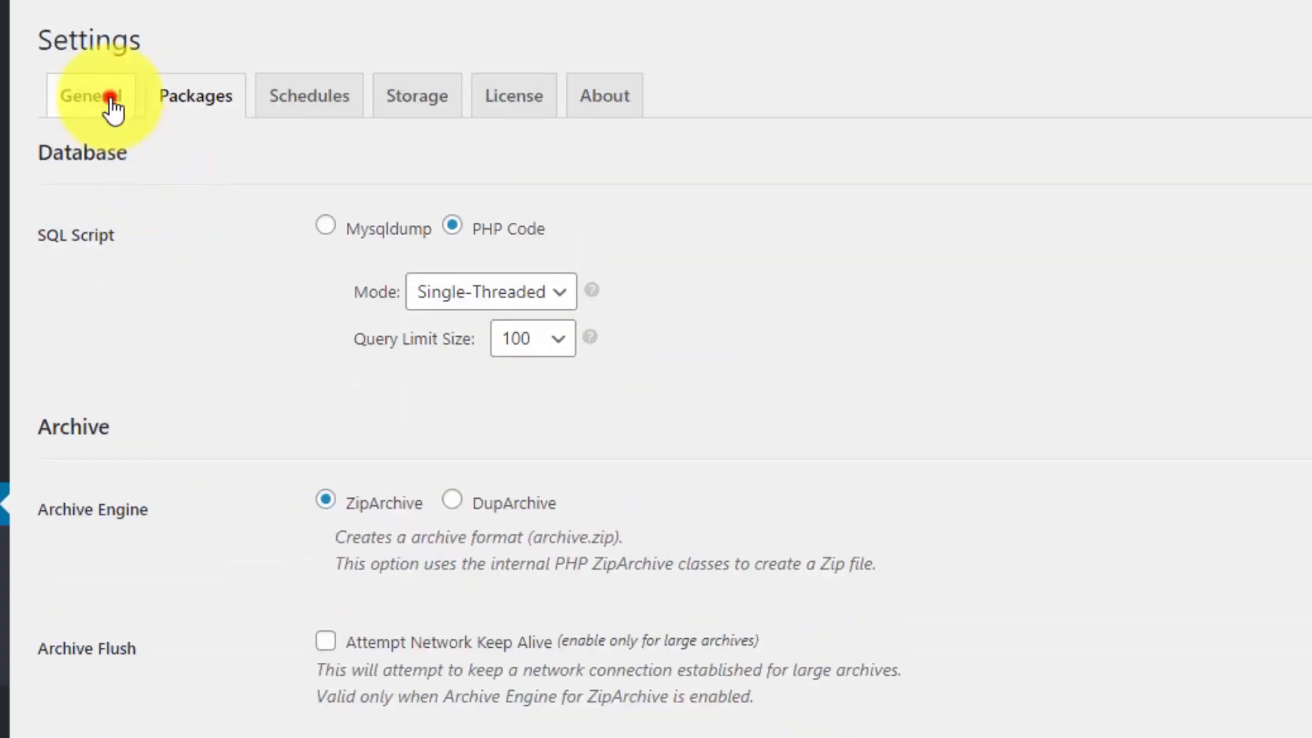
Examine Duplicator's general settings, from the uninstall and storage options to the debug, archive scan and JS/CSS unhooking options.
click(110, 99)
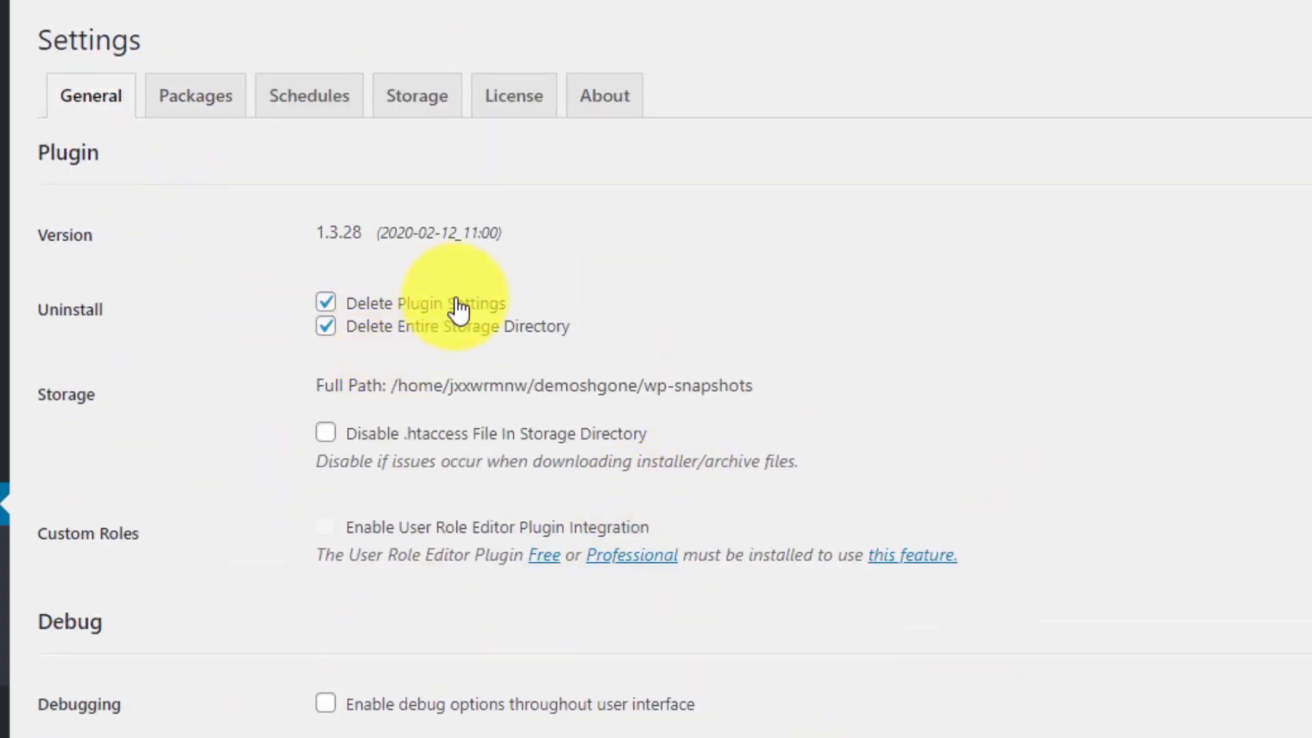
scroll(588, 437, down, 7)
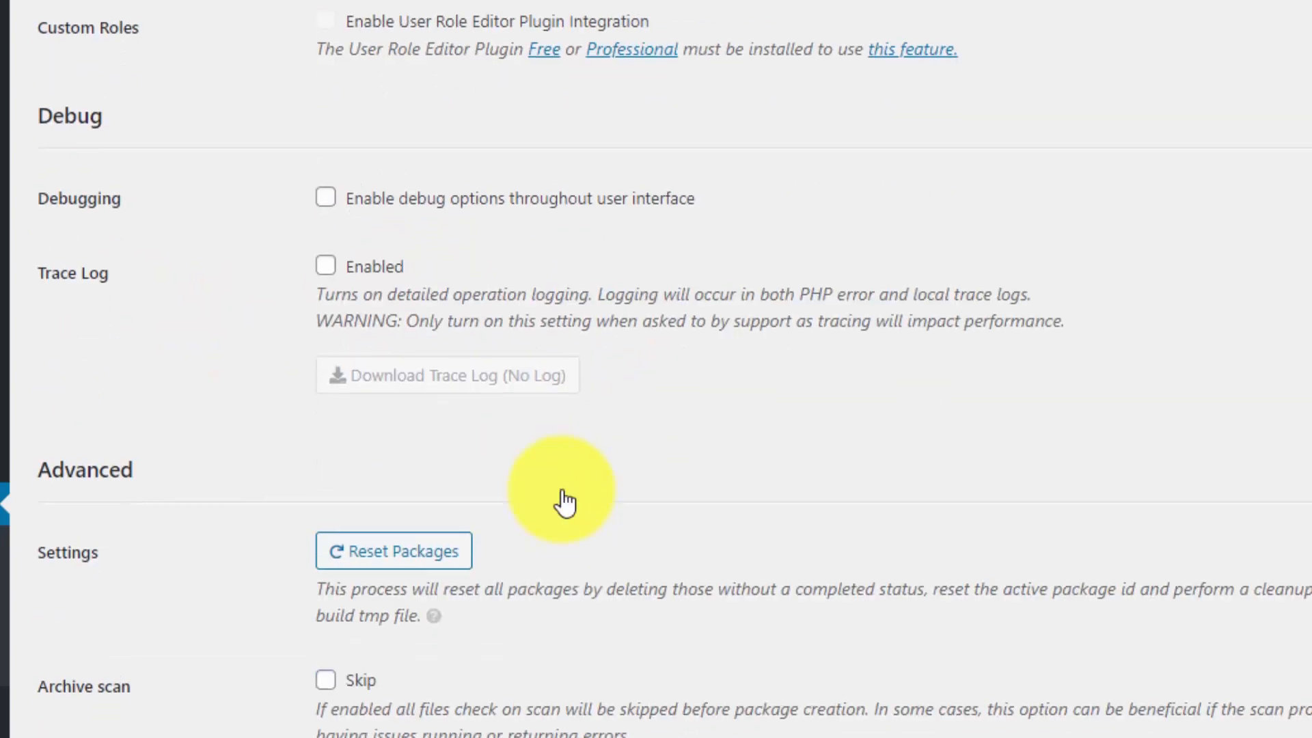
scroll(560, 492, up, 4)
scroll(555, 473, down, 5)
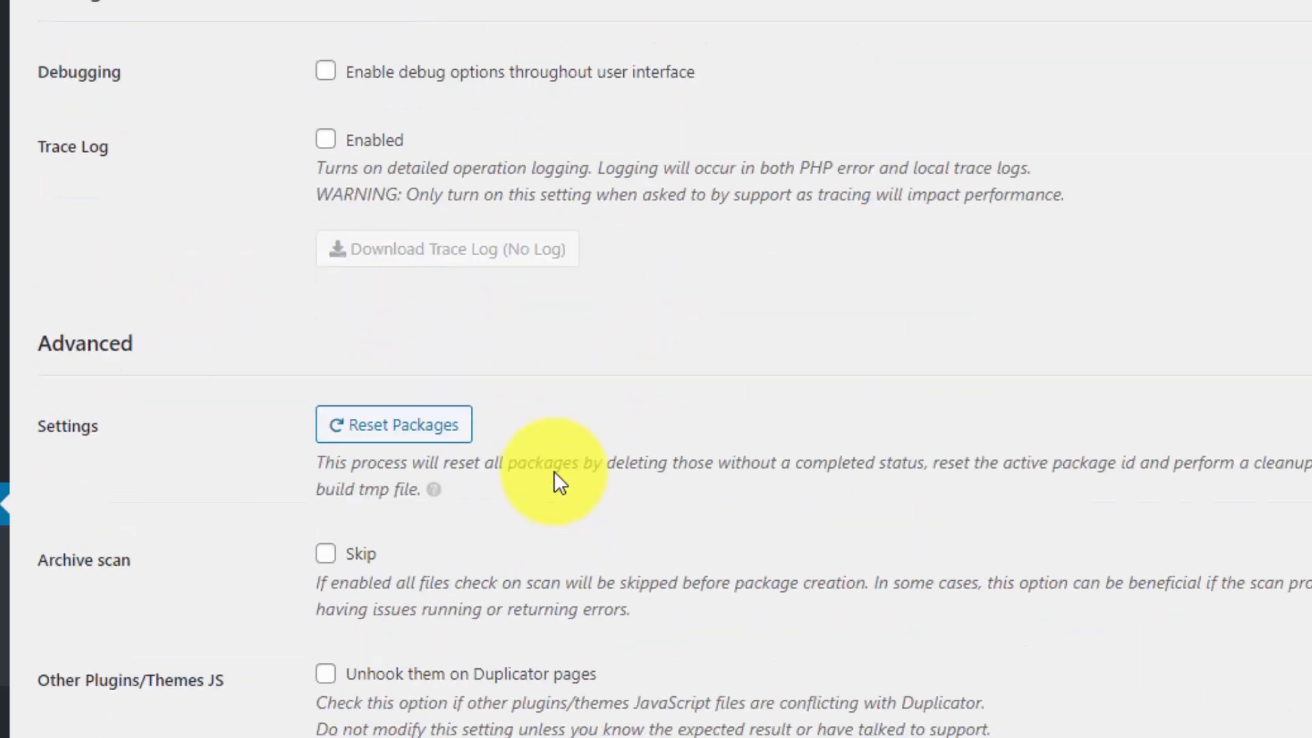
scroll(555, 471, down, 3)
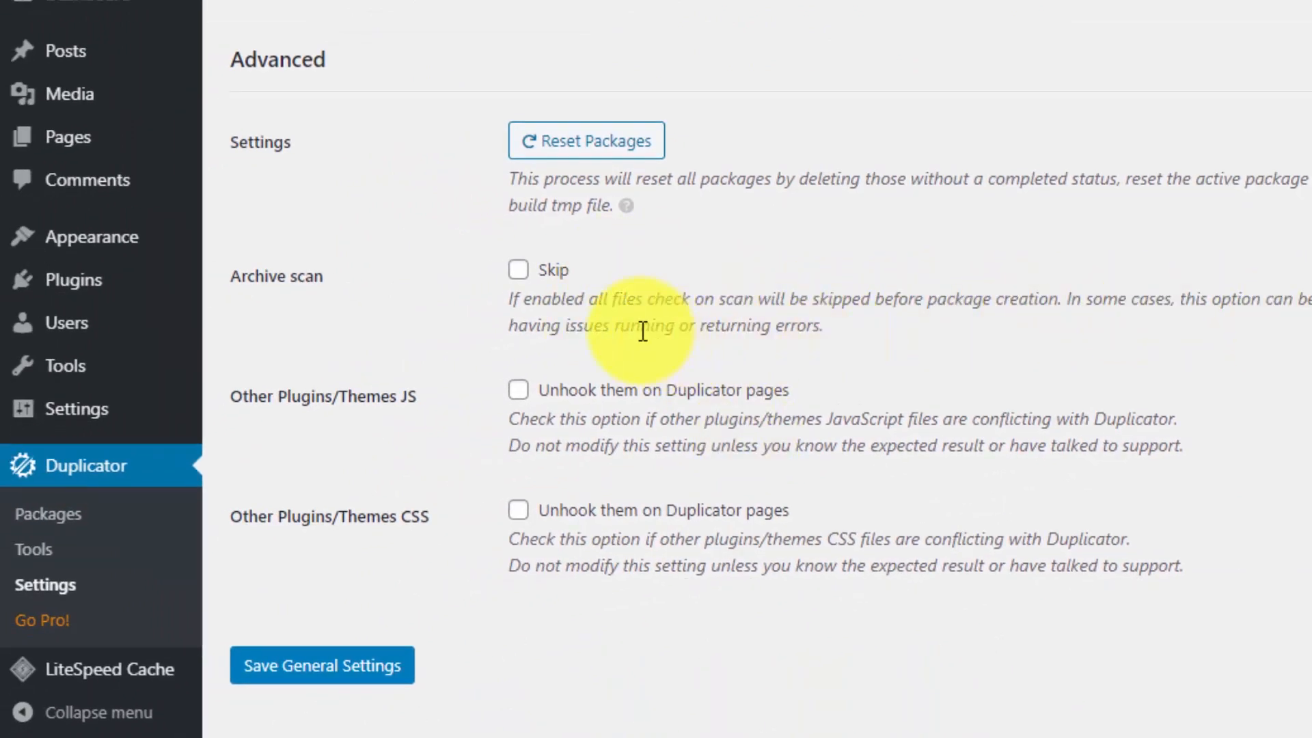
drag(642, 332, 843, 337)
click(1087, 402)
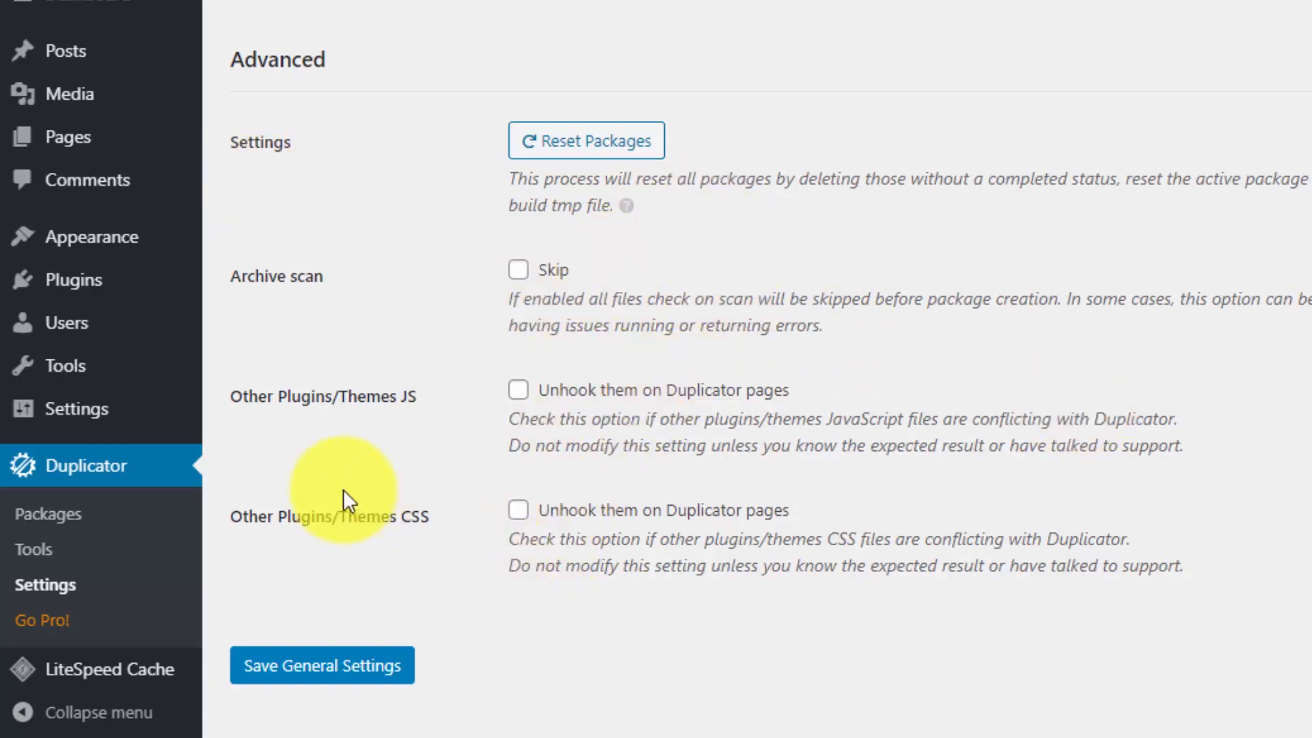
scroll(334, 465, up, 15)
Check the database, archive and created-date options for packages in Duplicator's settings and save the package settings.
click(407, 51)
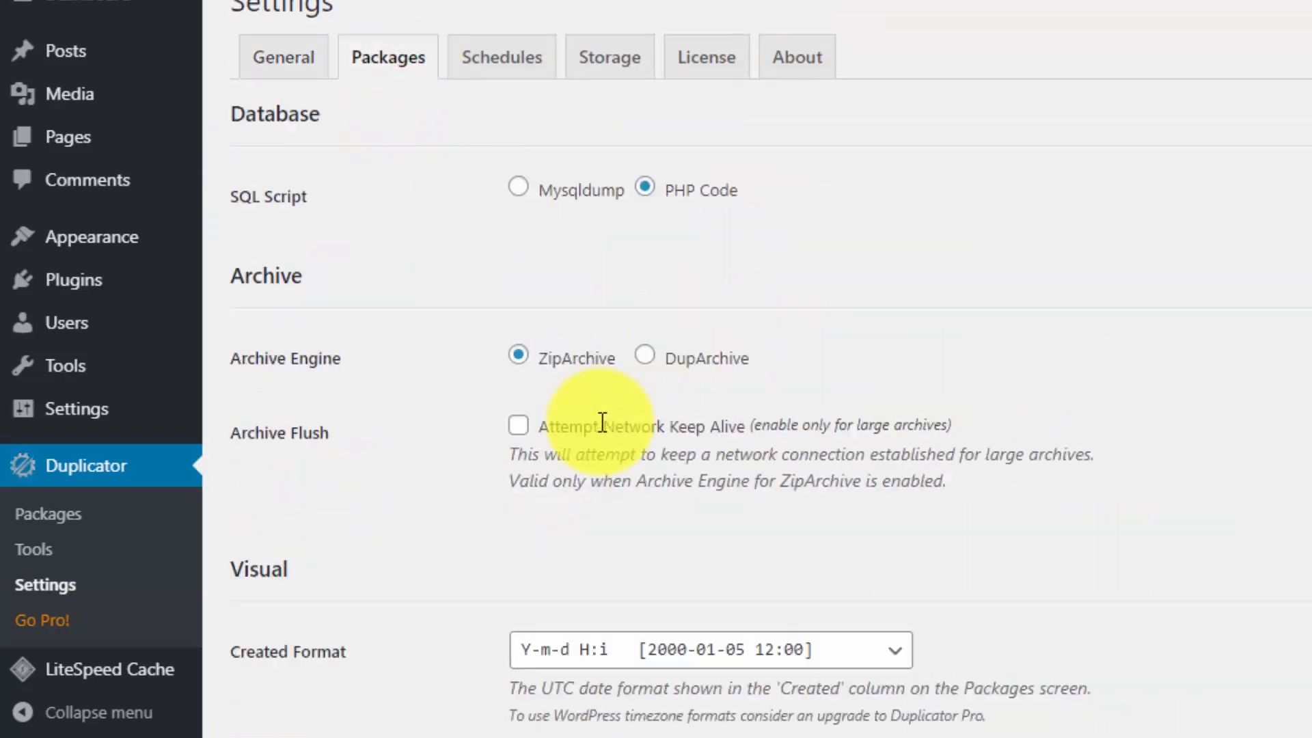
scroll(602, 422, down, 5)
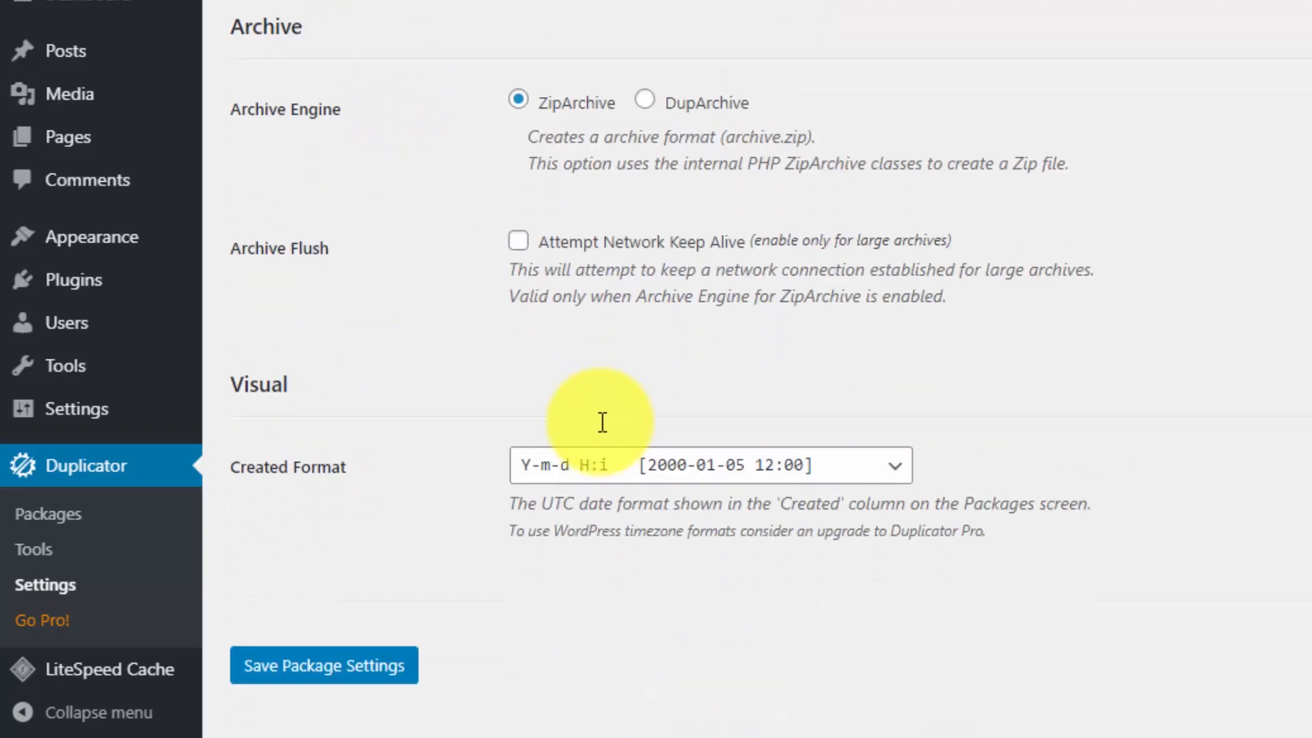
click(358, 666)
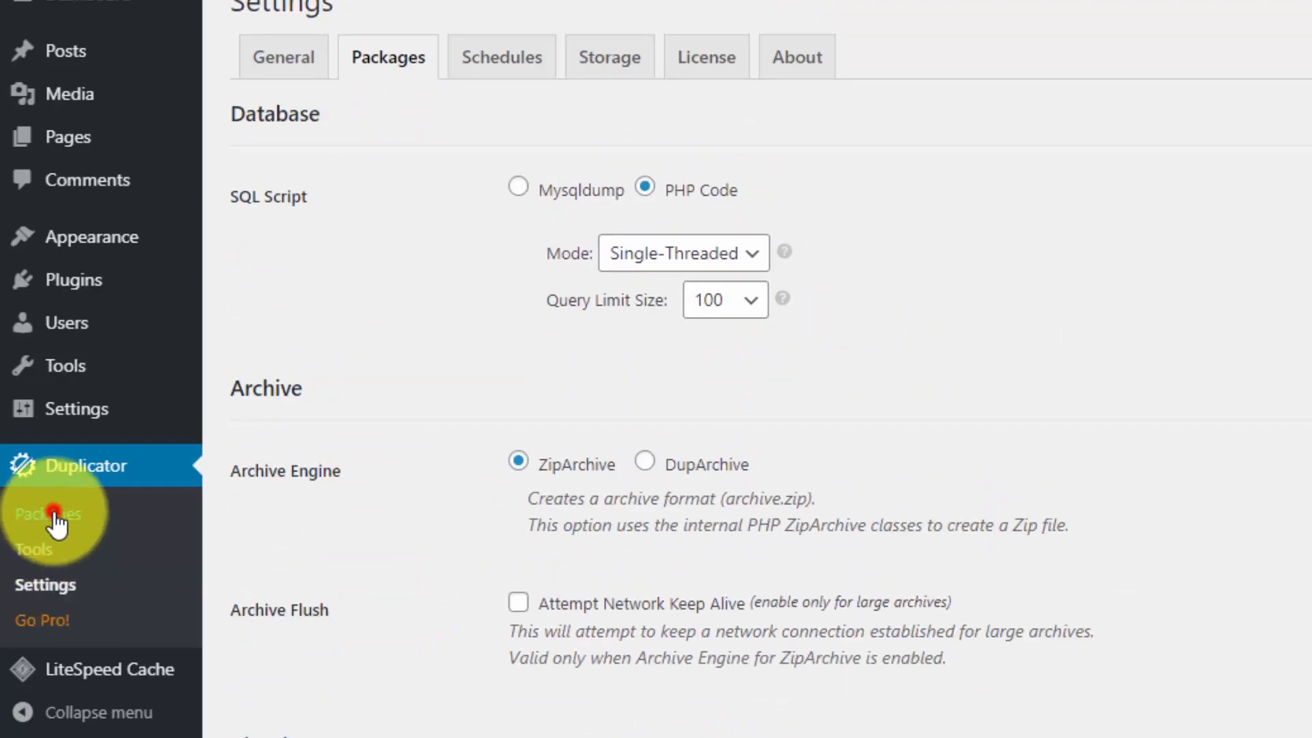
Start a new package, keep the name 20200412_smarthelpguides and add the note "Demo tutorial of duplicator plugin".
click(56, 514)
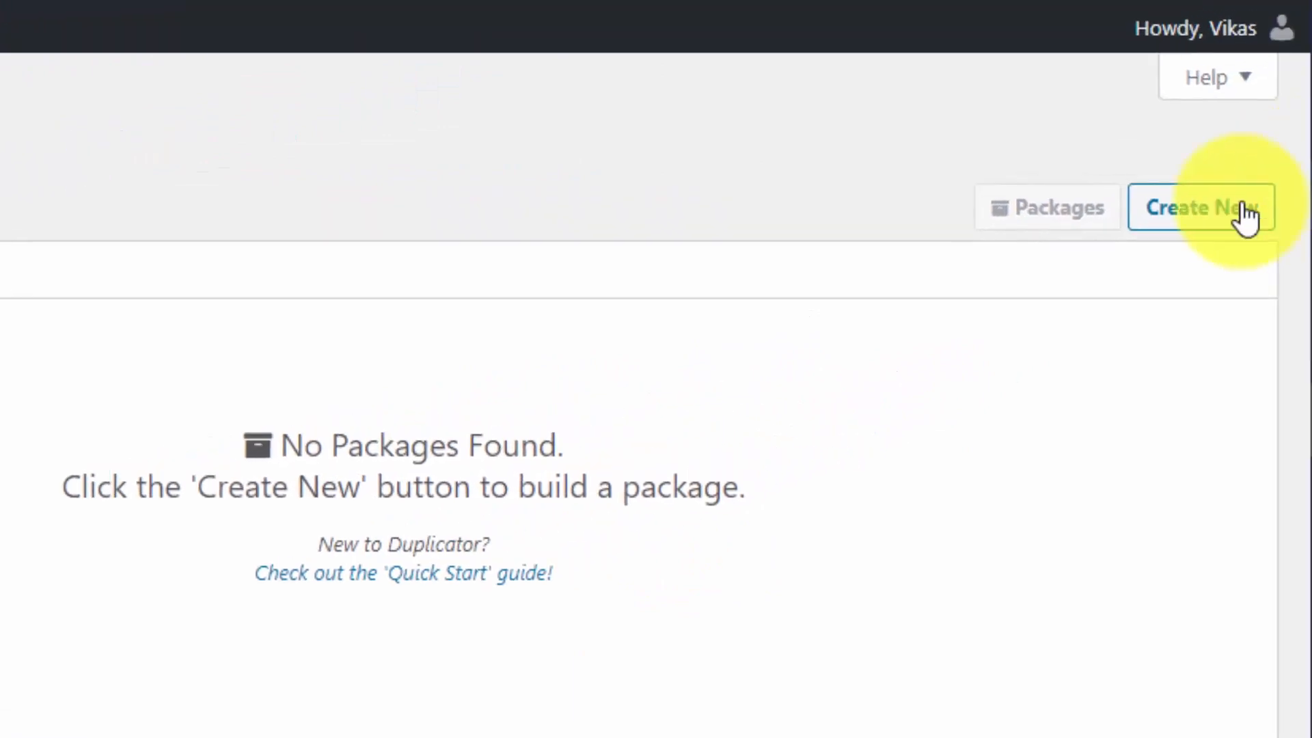
click(1298, 156)
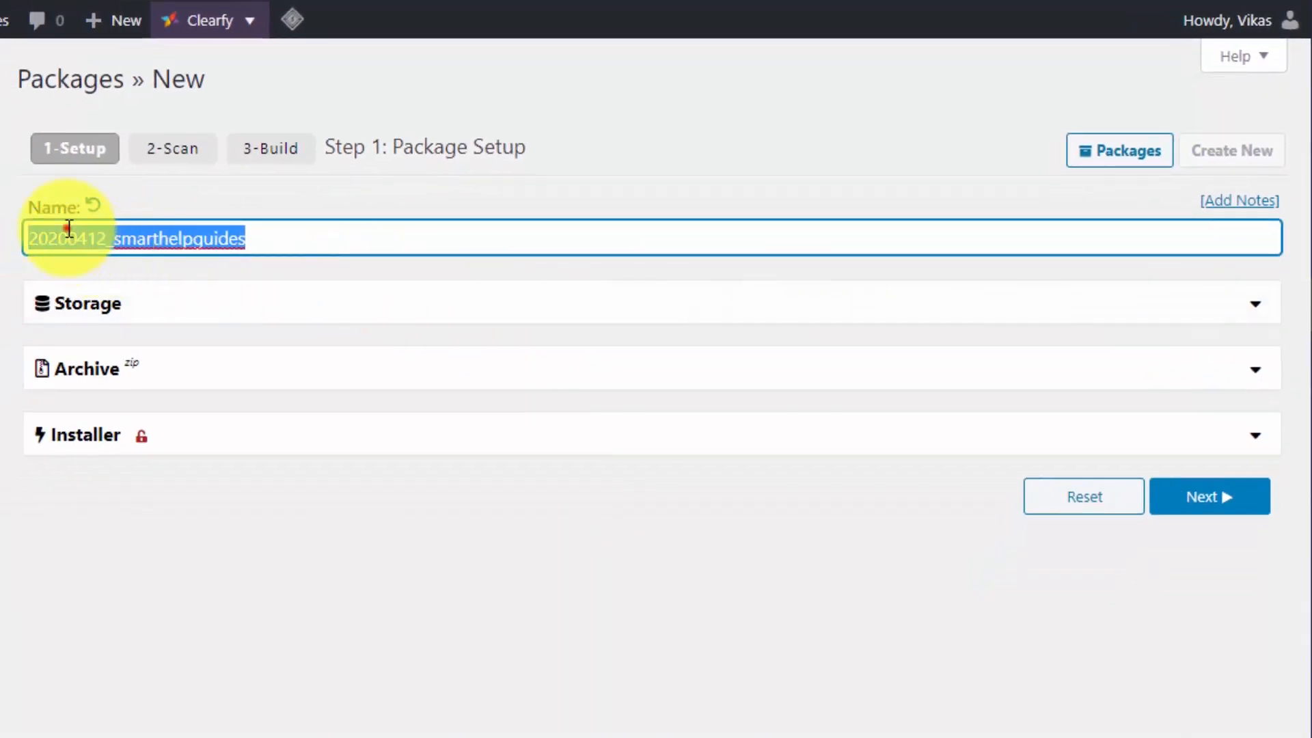
click(68, 233)
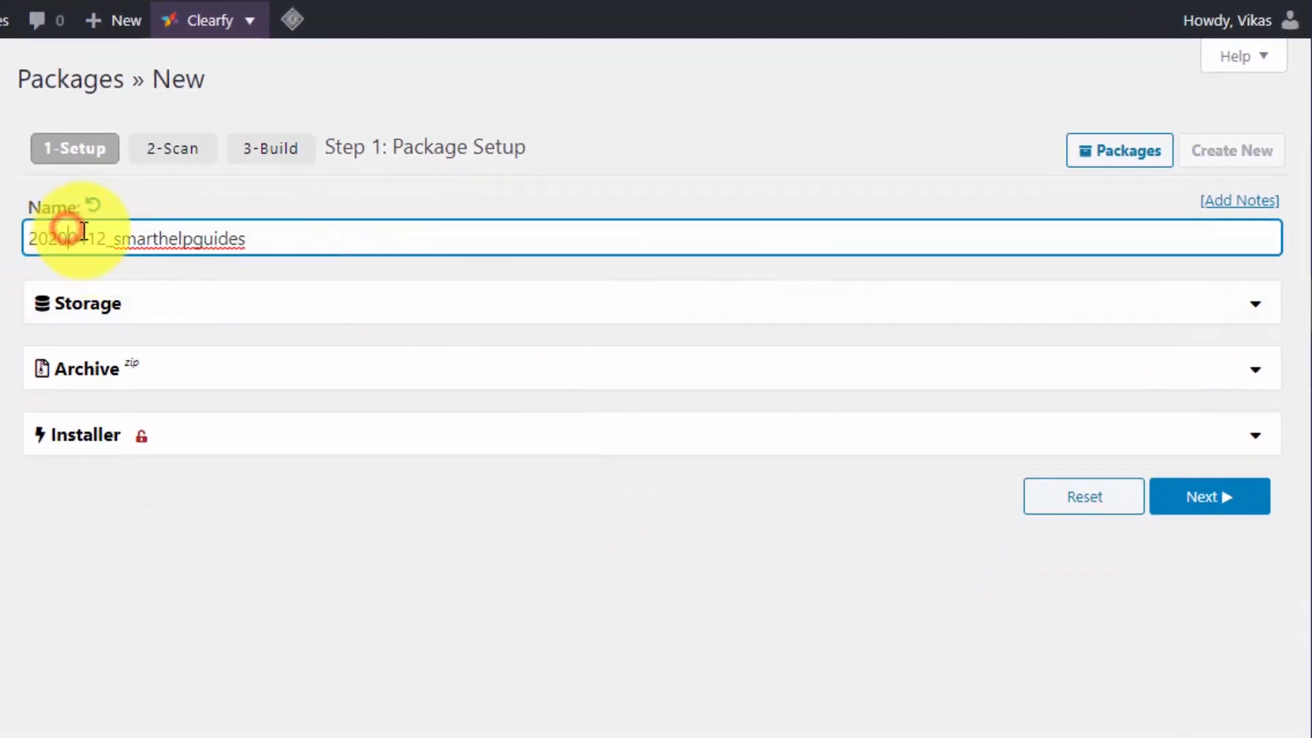
drag(103, 240, 27, 239)
click(401, 263)
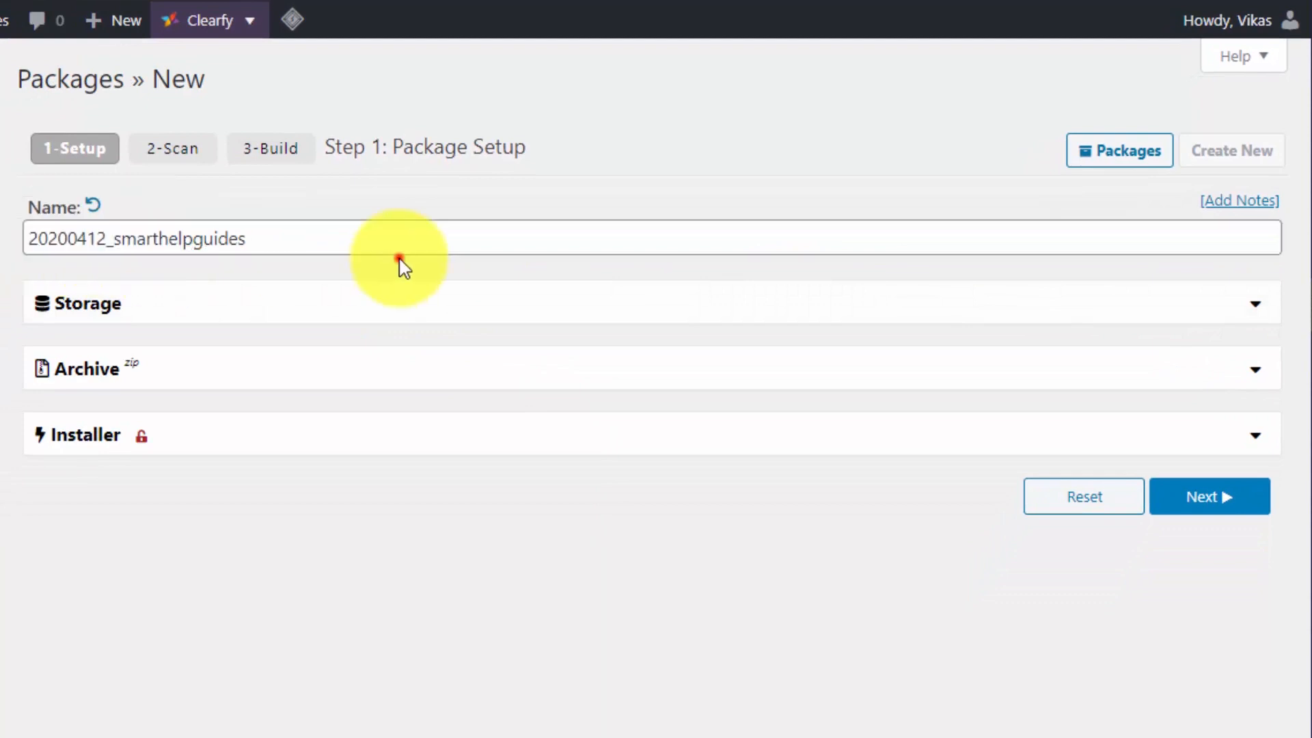
click(113, 235)
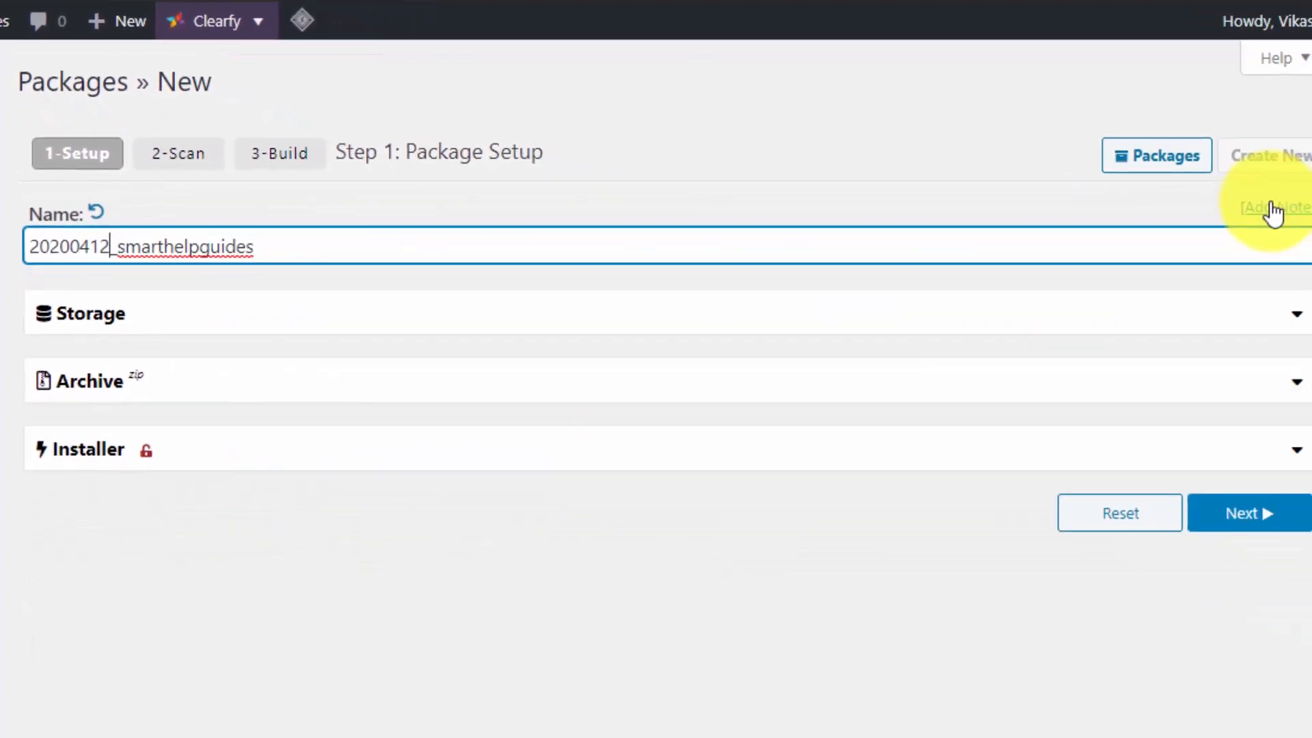
click(1238, 200)
click(454, 315)
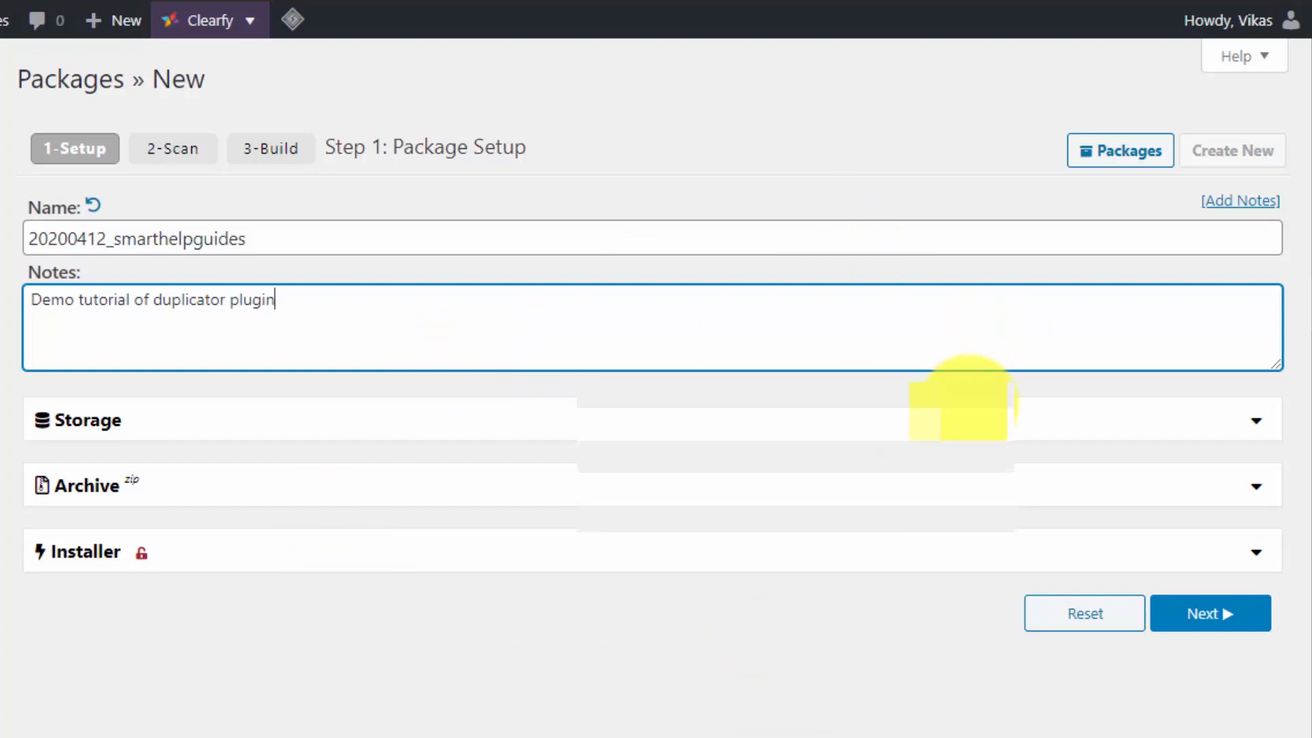
Check the new package's storage location and continue to the system scan.
click(969, 419)
scroll(969, 427, down, 1)
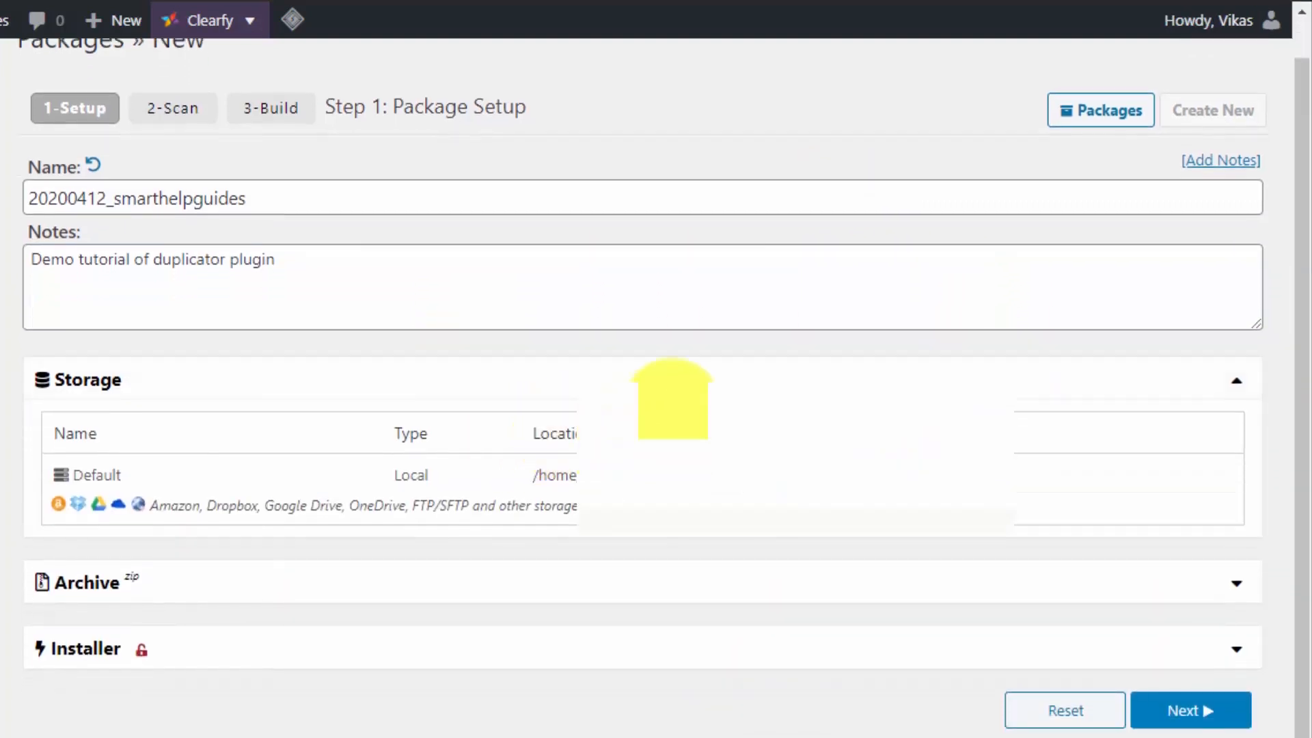
click(690, 383)
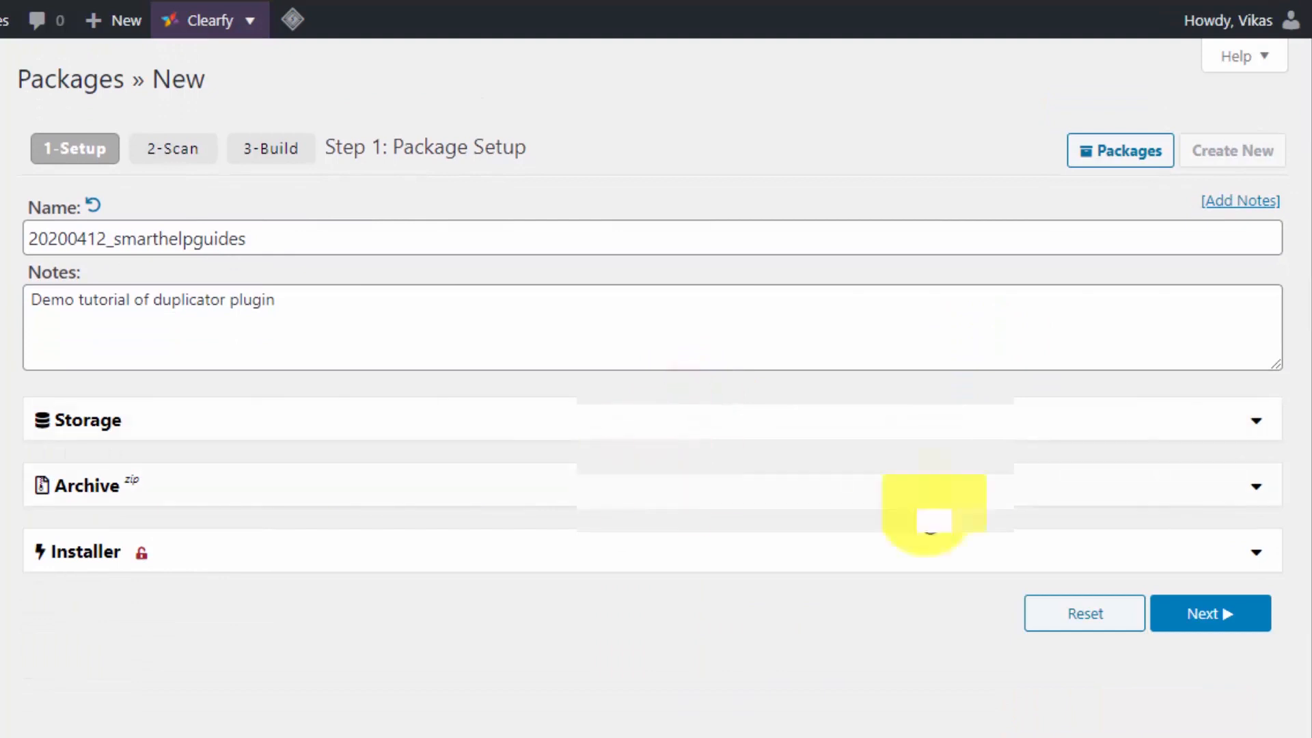
click(1210, 615)
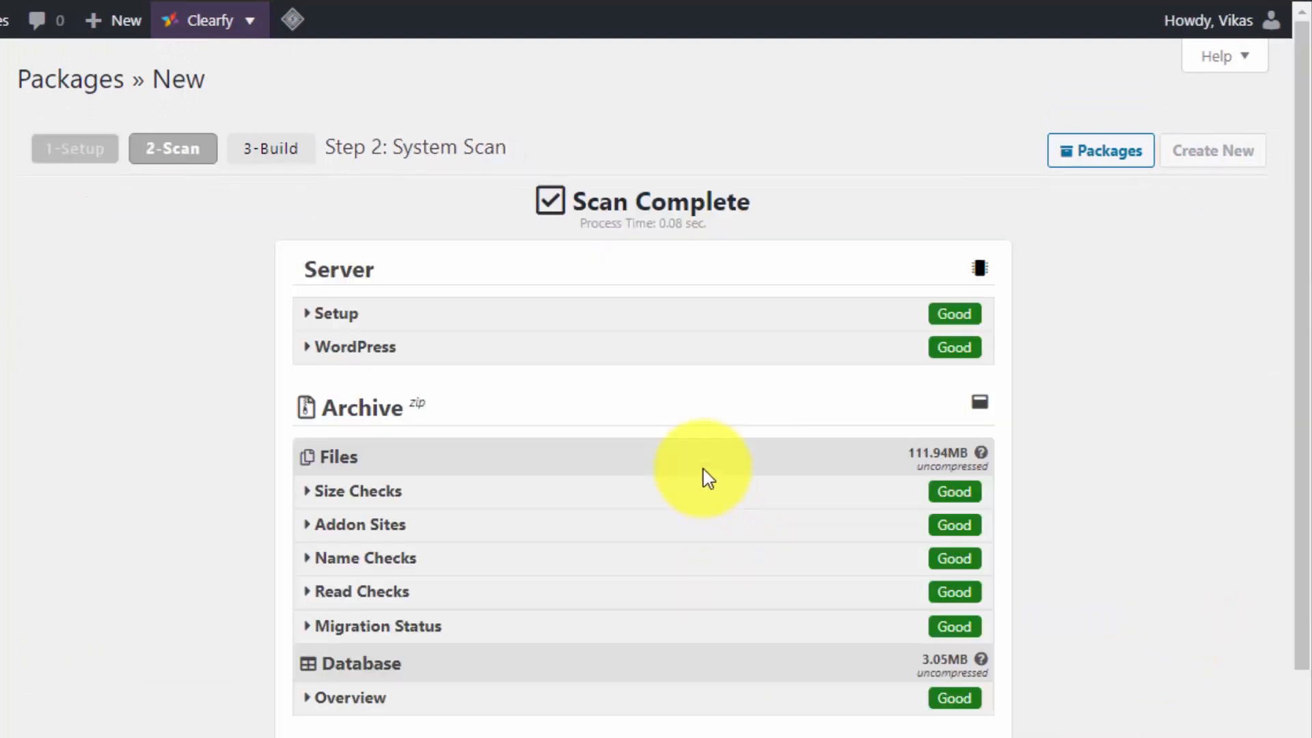
Review the system scan results, including the details of the server setup check.
scroll(708, 479, down, 2)
click(341, 170)
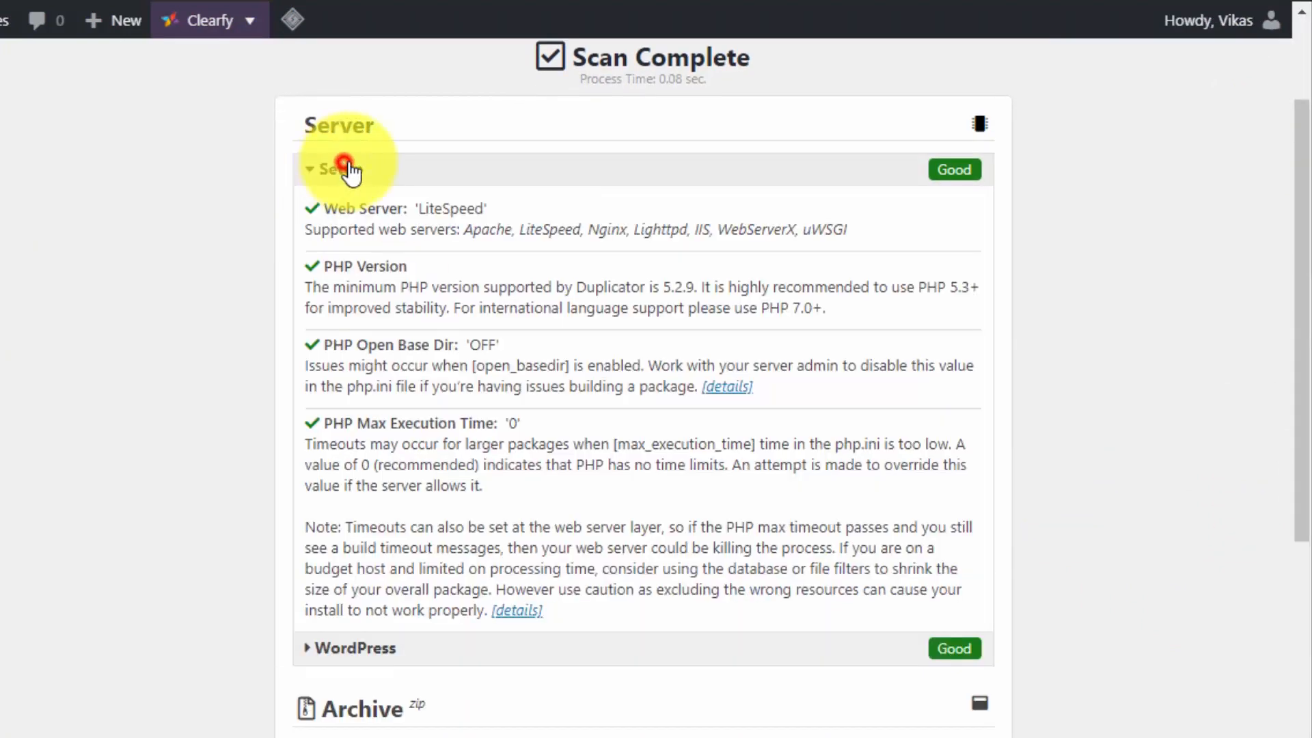
click(567, 175)
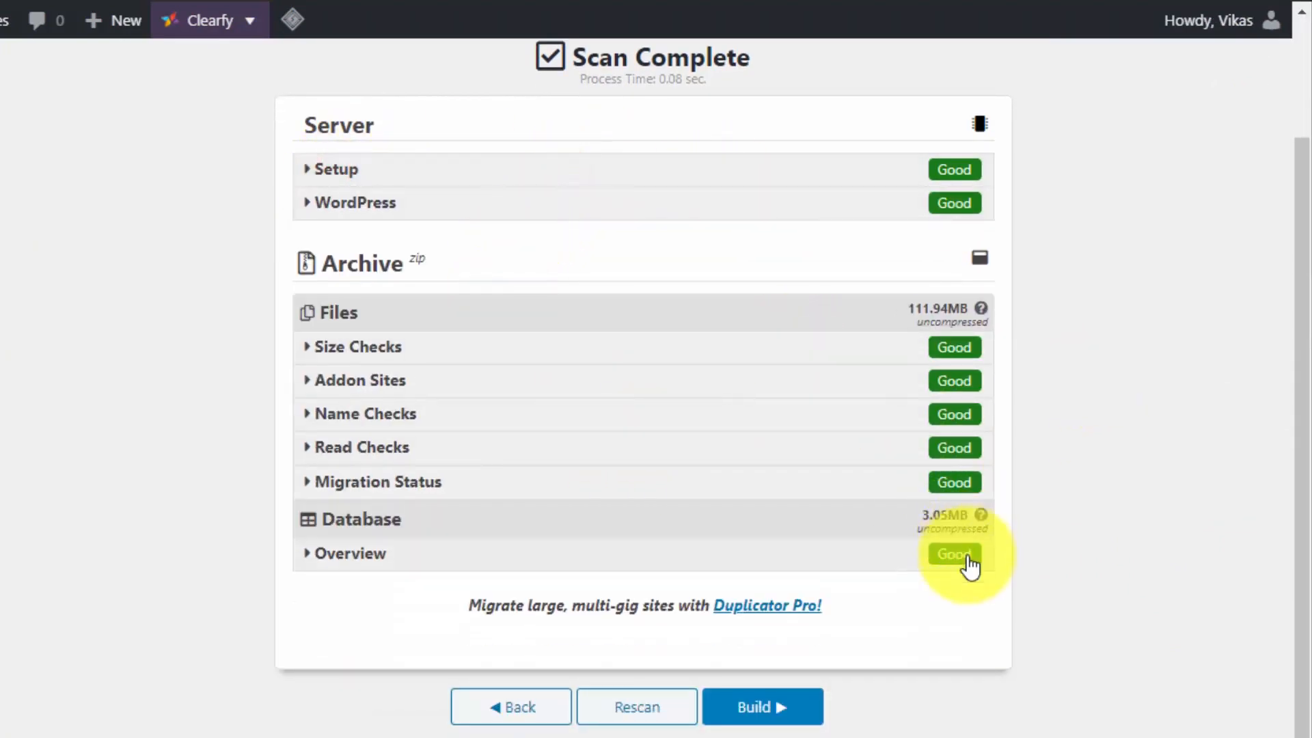
Build the package and download its installer and archive together, allowing the site to download multiple files.
click(747, 711)
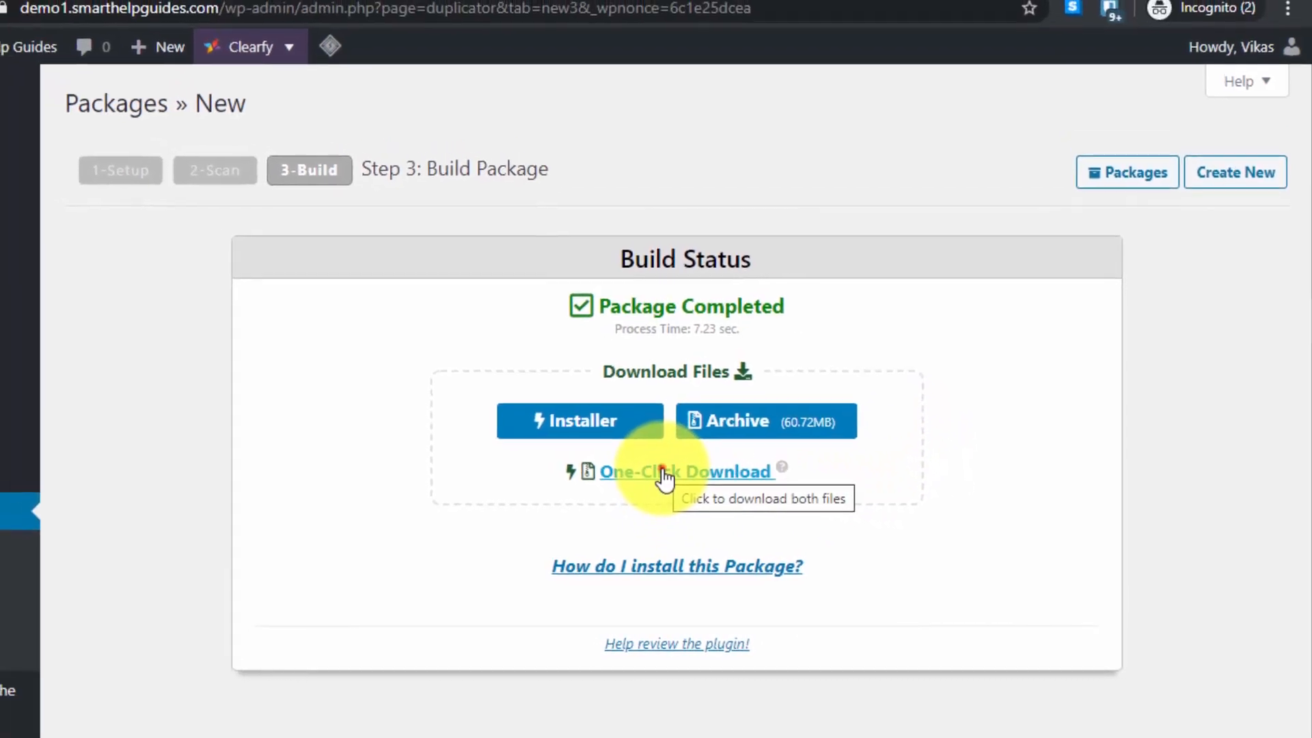
click(662, 473)
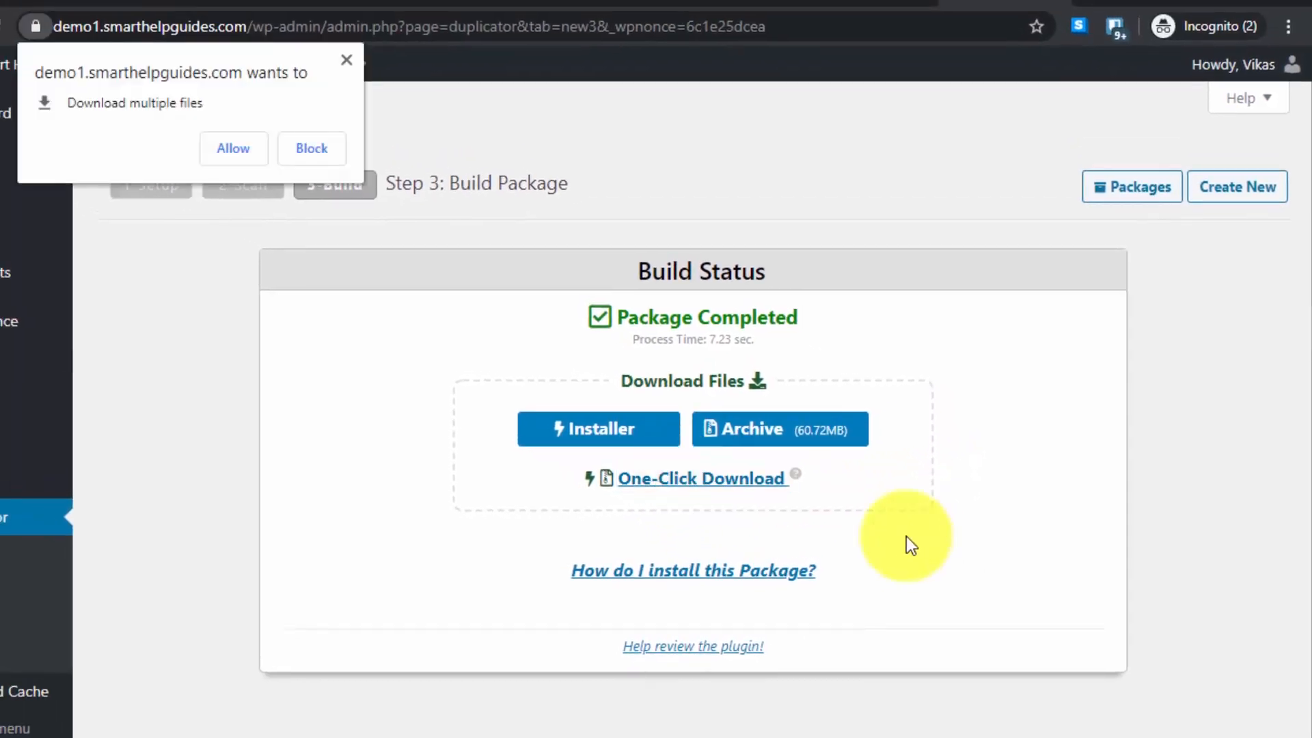
click(244, 147)
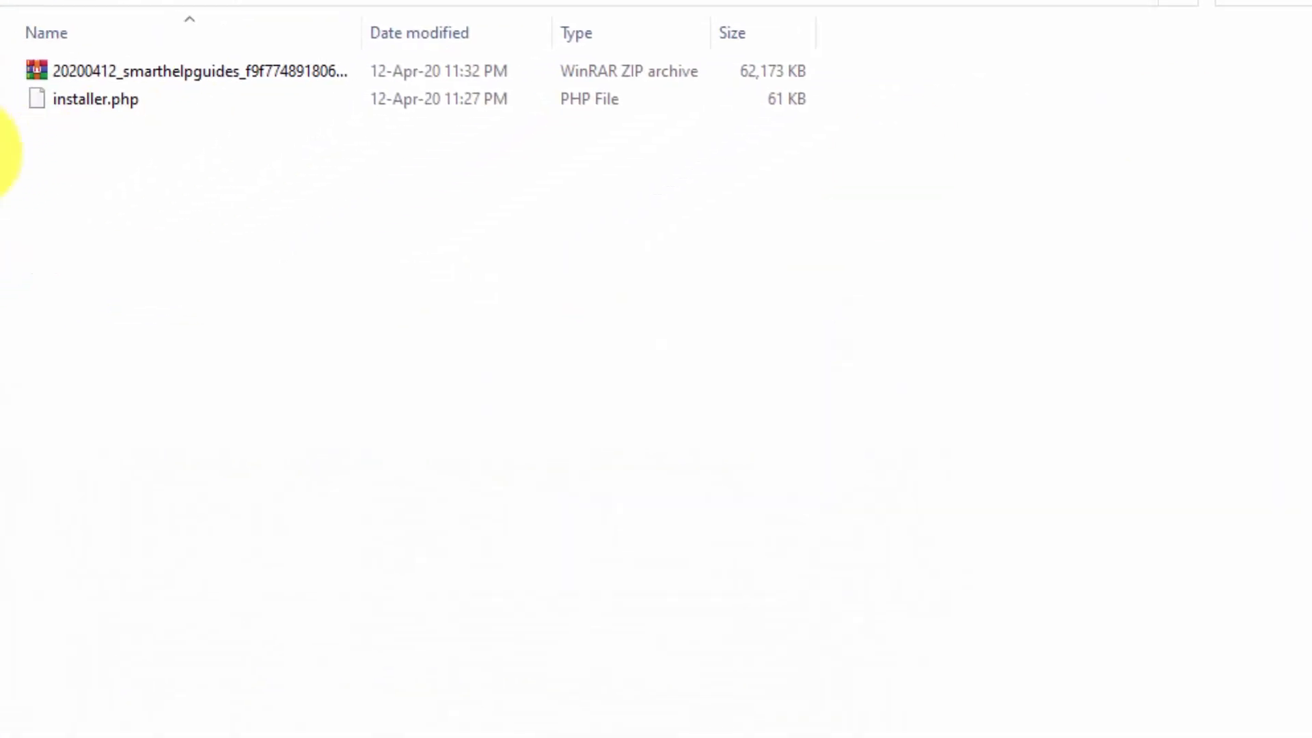
Look at the downloaded 20200412_smarthelpguides ZIP archive and installer.php in the download folder.
click(175, 241)
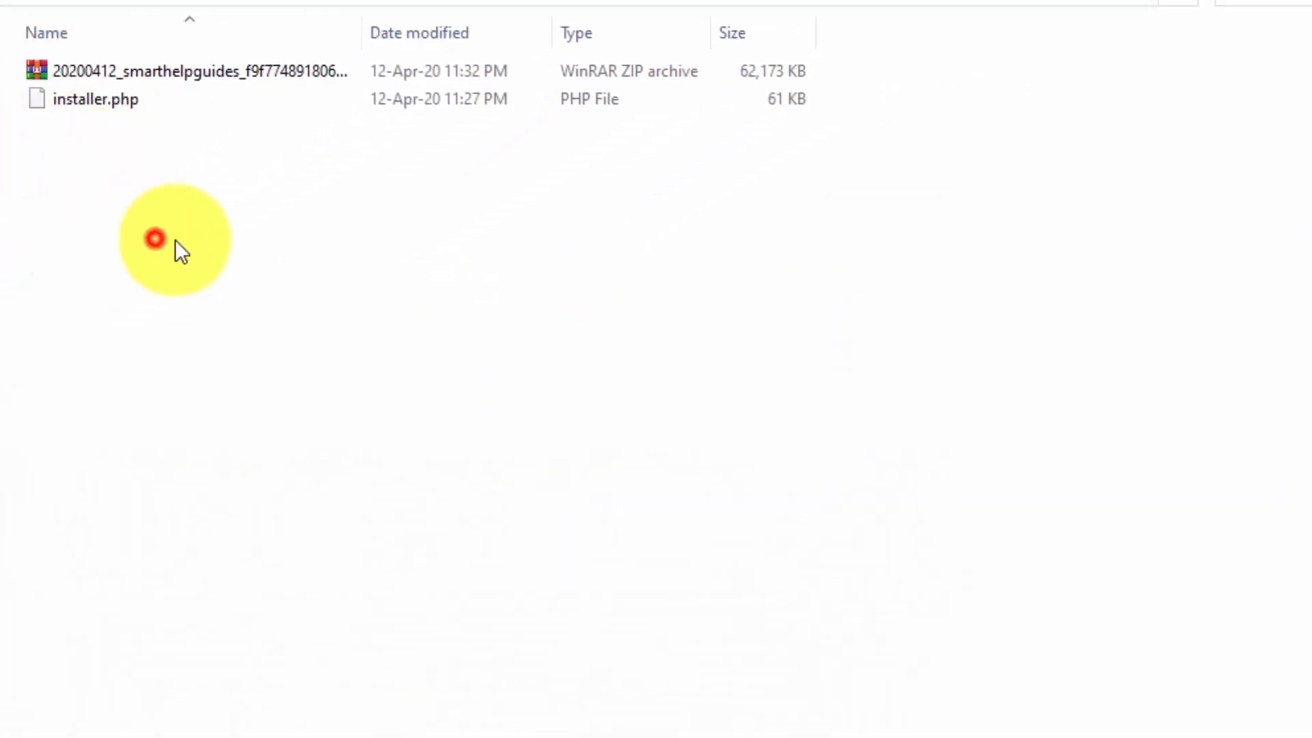
click(402, 306)
drag(179, 137, 43, 26)
click(205, 396)
click(276, 74)
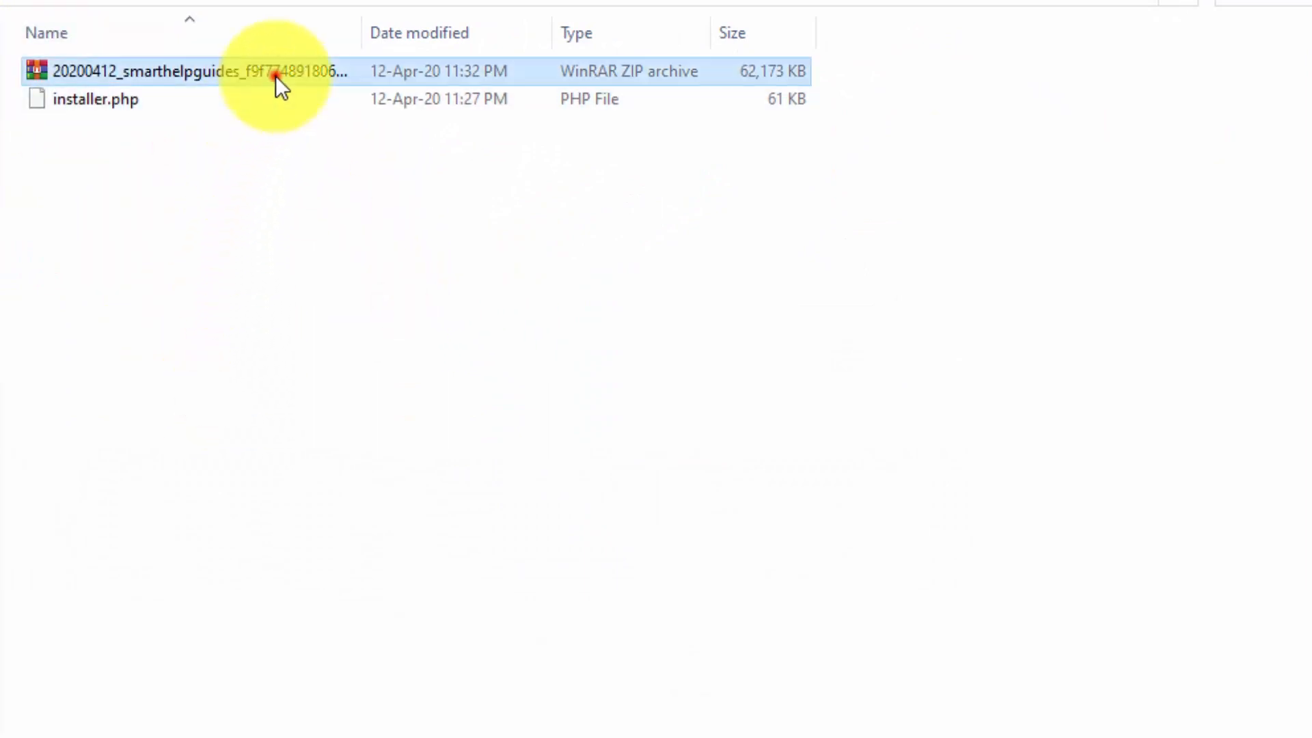
click(274, 98)
click(298, 80)
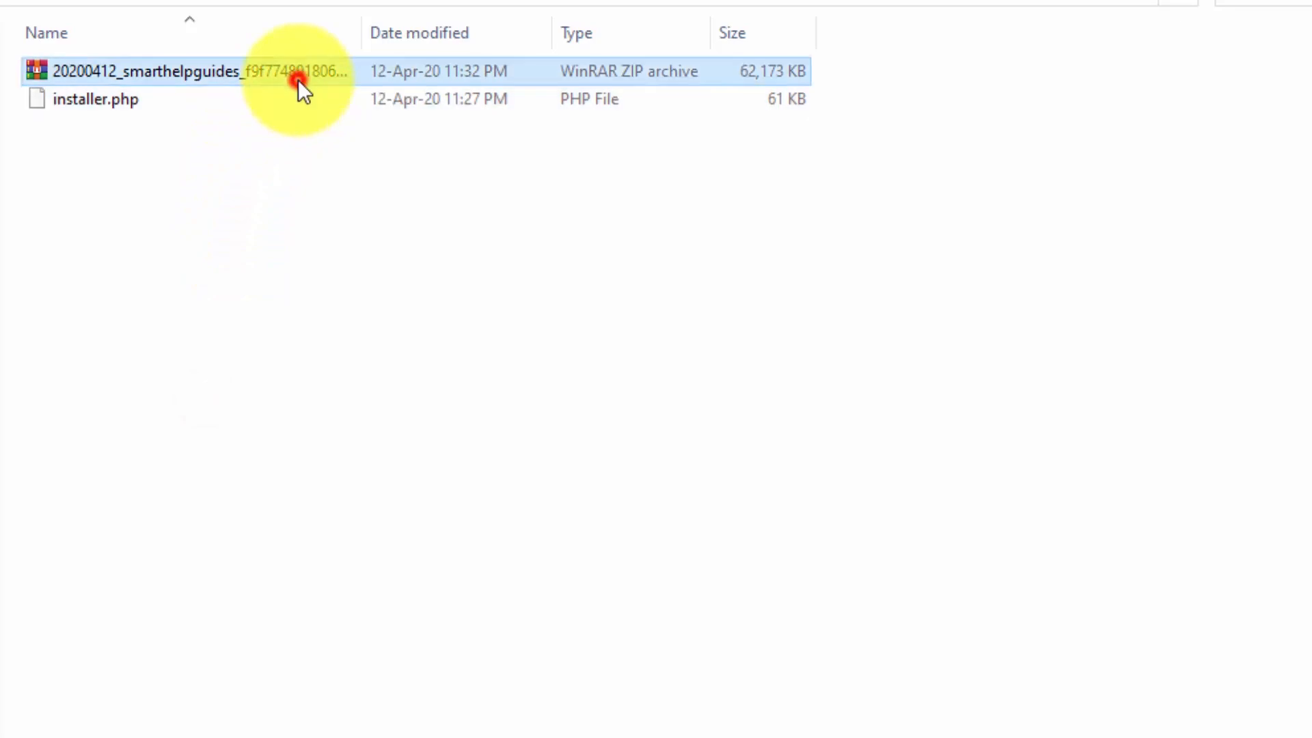
click(342, 296)
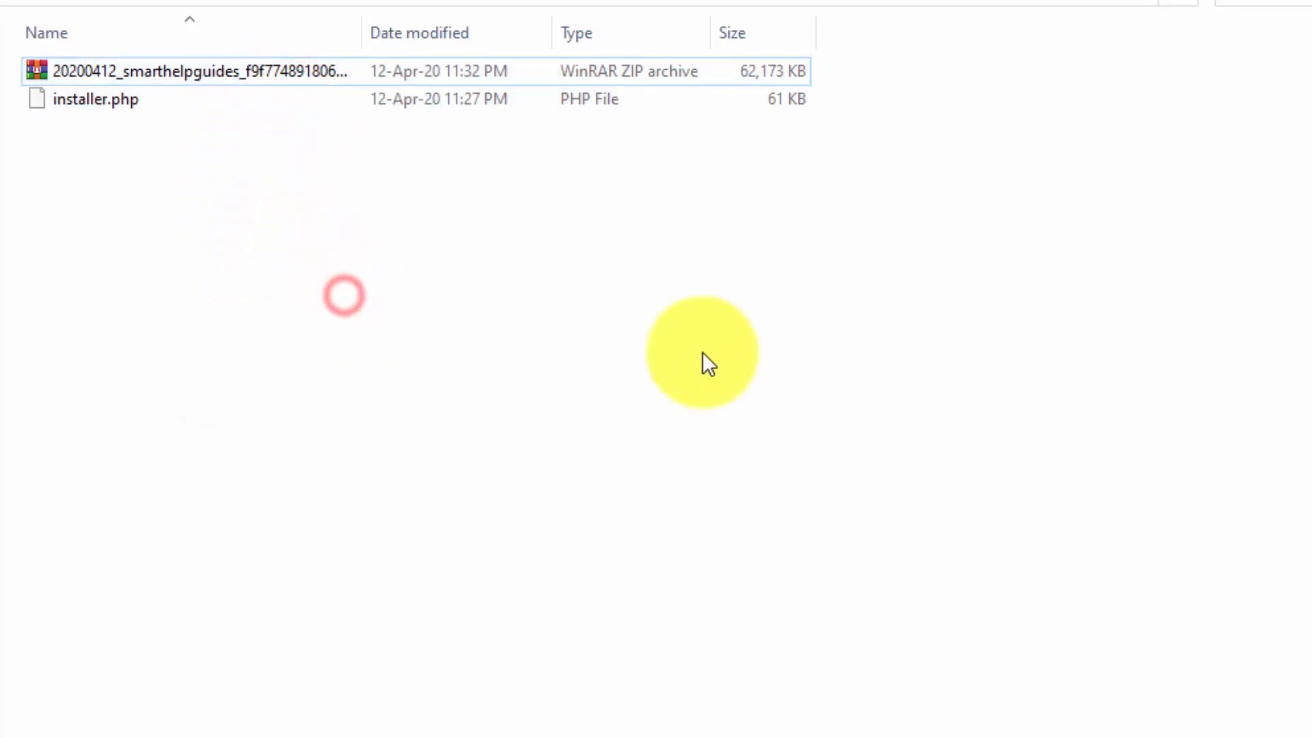
Open the downloaded package archive in WinRAR, dismiss the license reminder and look through the WordPress files it contains.
double_click(301, 68)
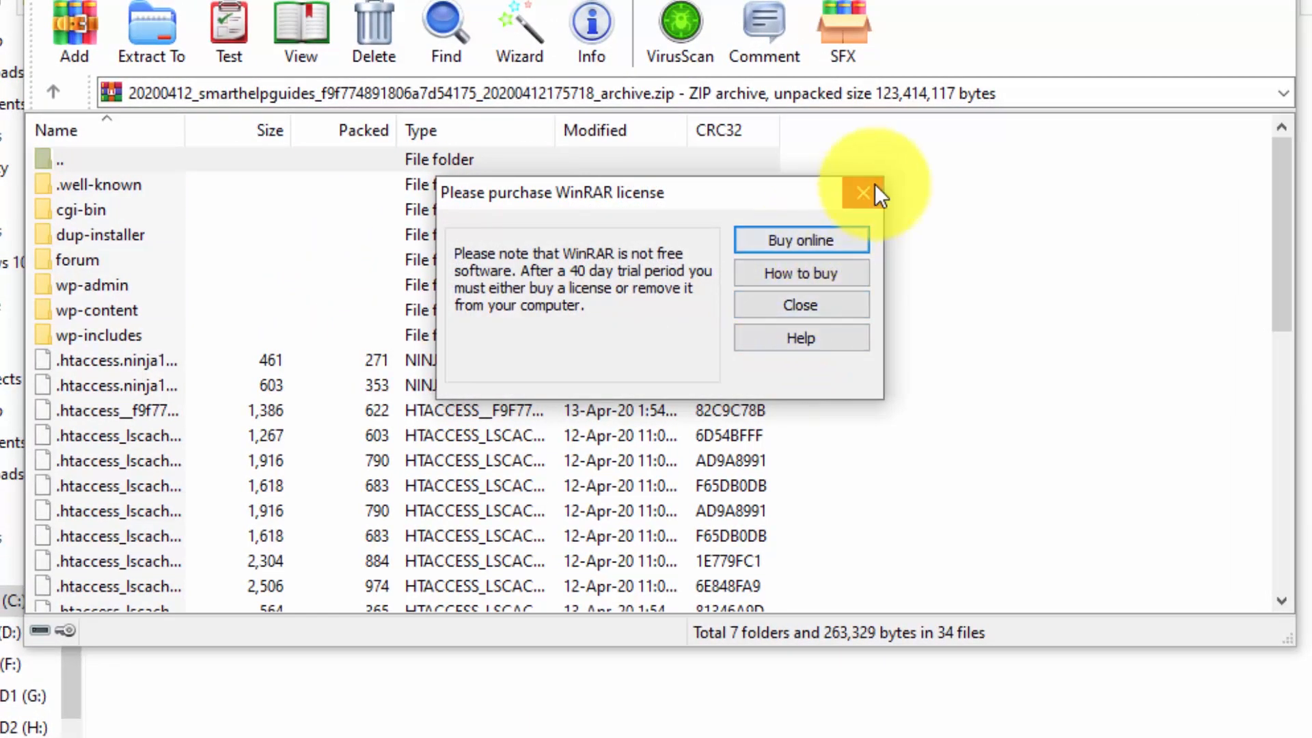
click(874, 184)
scroll(478, 341, down, 8)
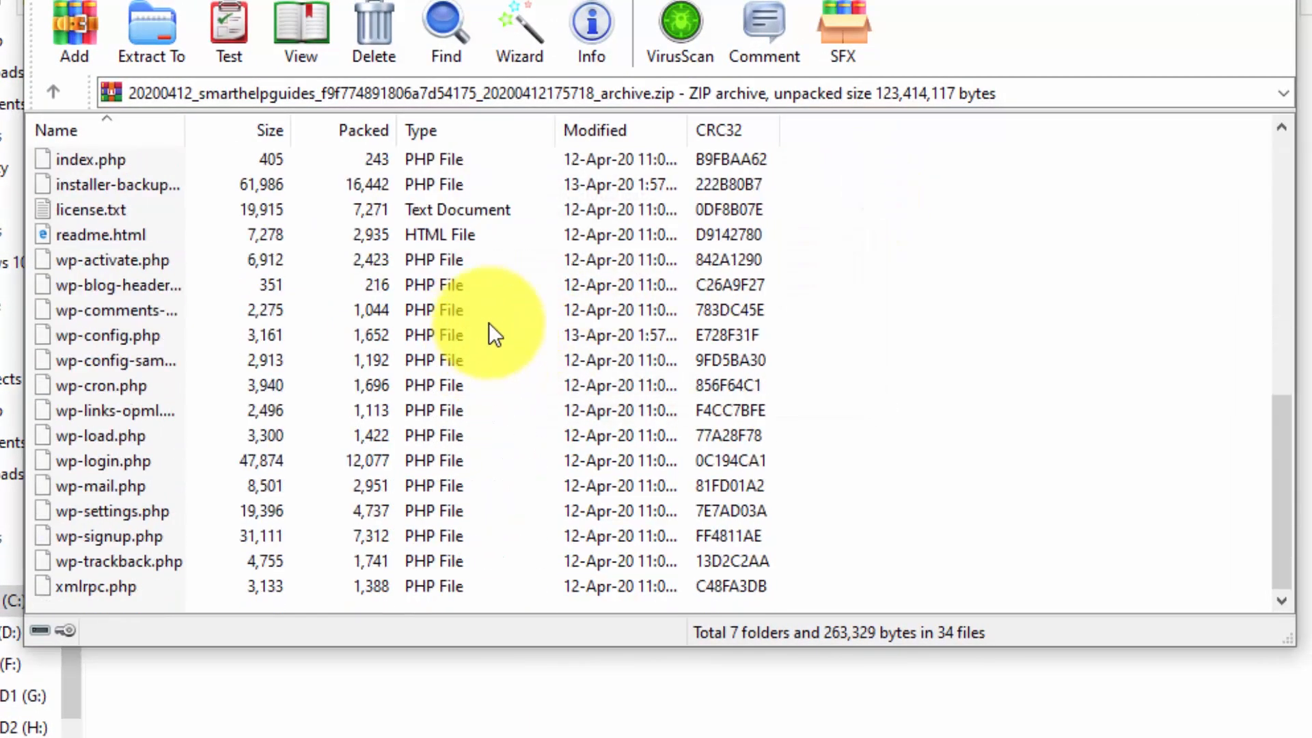
scroll(489, 323, up, 7)
scroll(489, 323, down, 4)
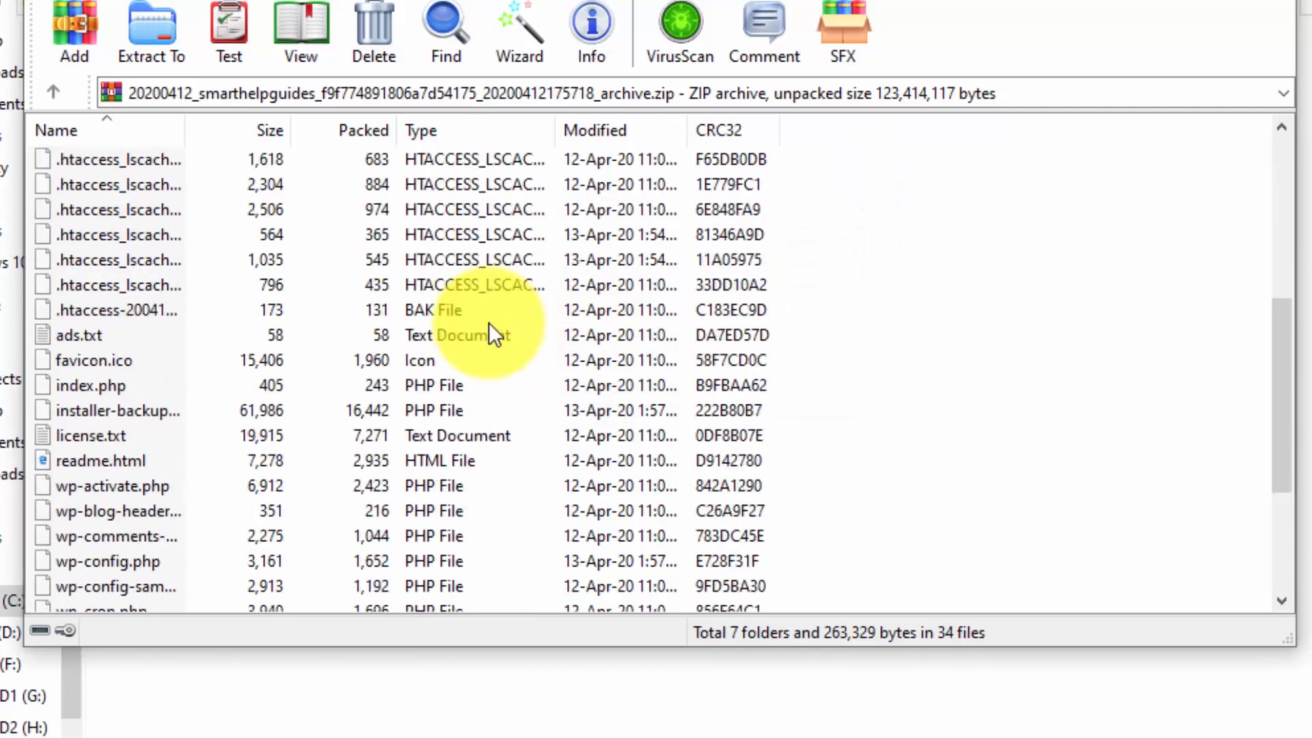
scroll(1039, 249, up, 4)
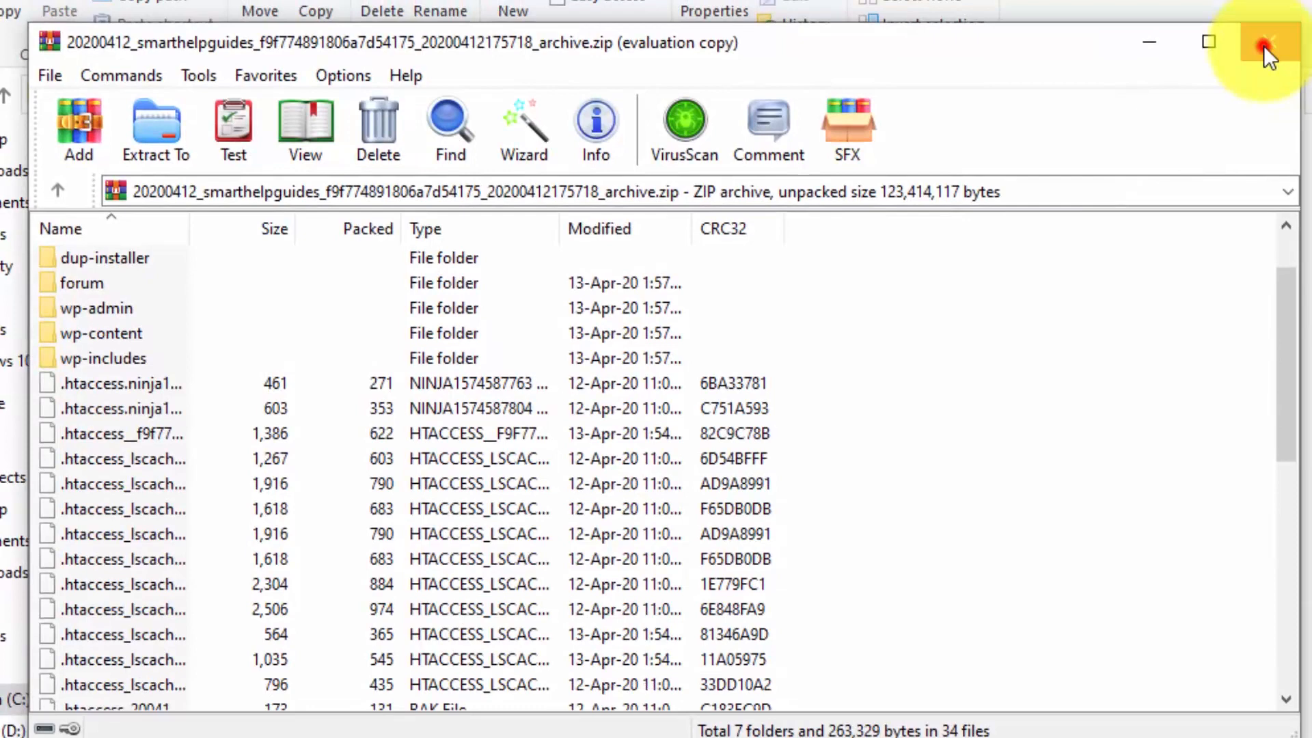
Close the package archive in WinRAR and return to the completed package build page in the browser.
click(1264, 41)
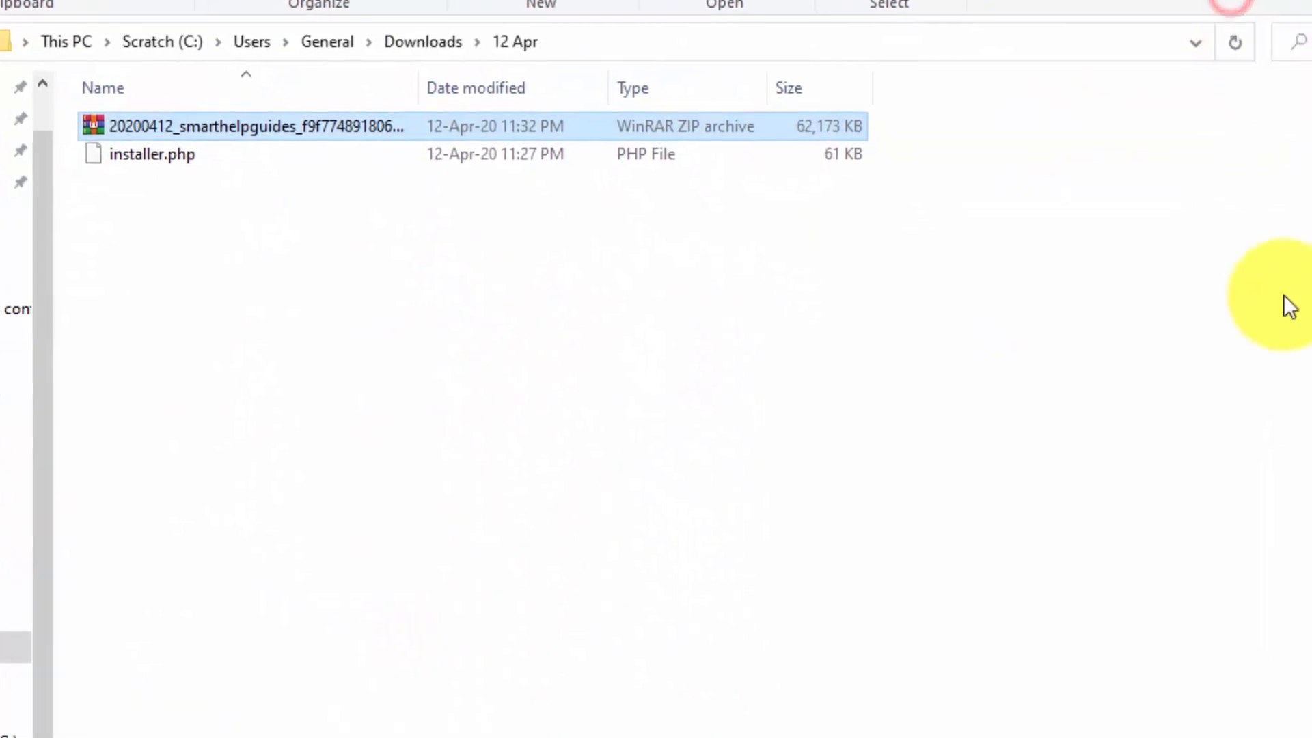
click(1289, 307)
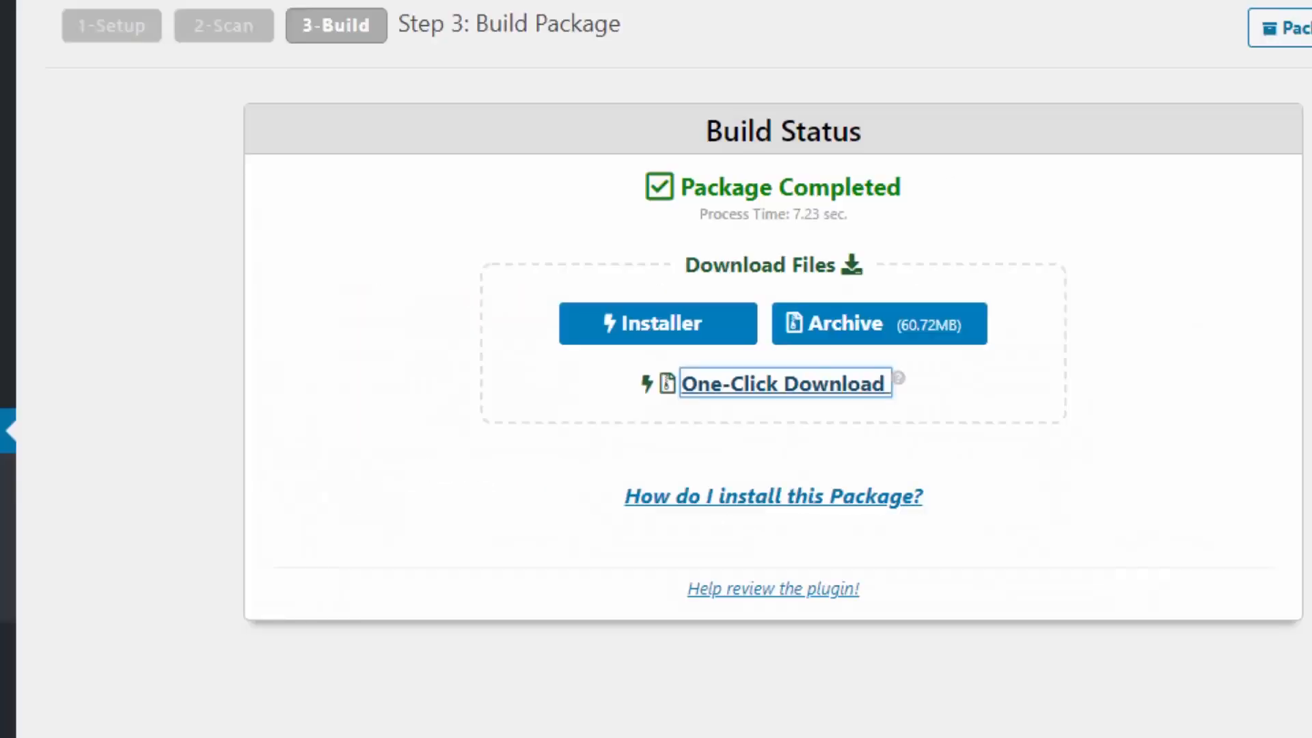
click(1311, 252)
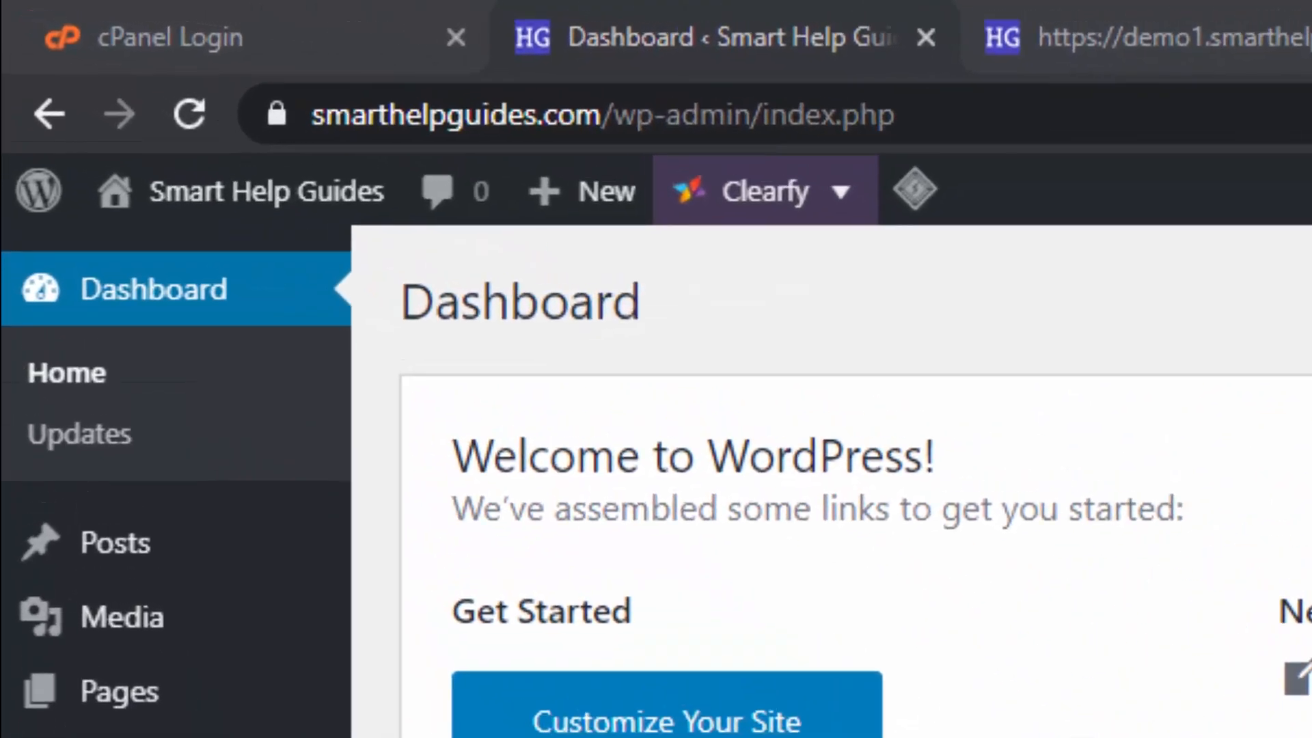
Compare the current site's dashboard address, smarthelpguides.com, with the placeholder page at demo1.smarthelpguides.com.
click(533, 115)
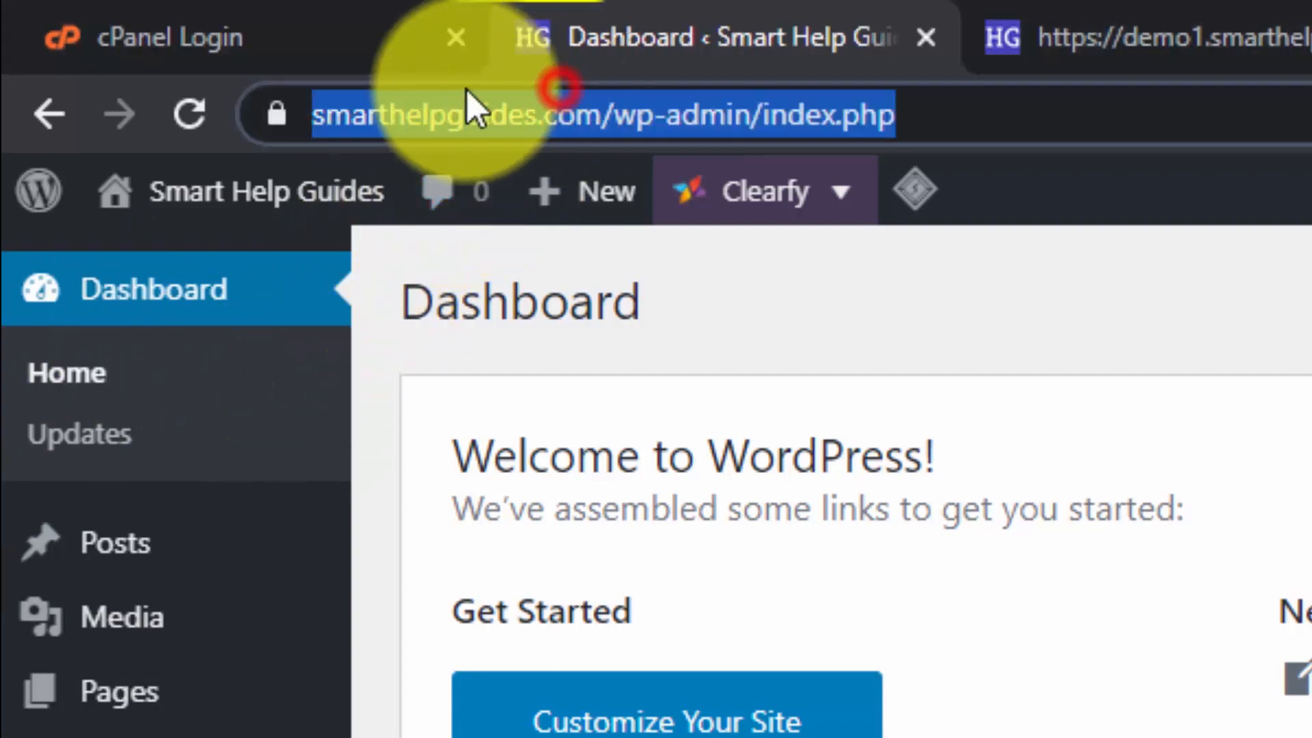
click(392, 114)
drag(714, 115, 341, 115)
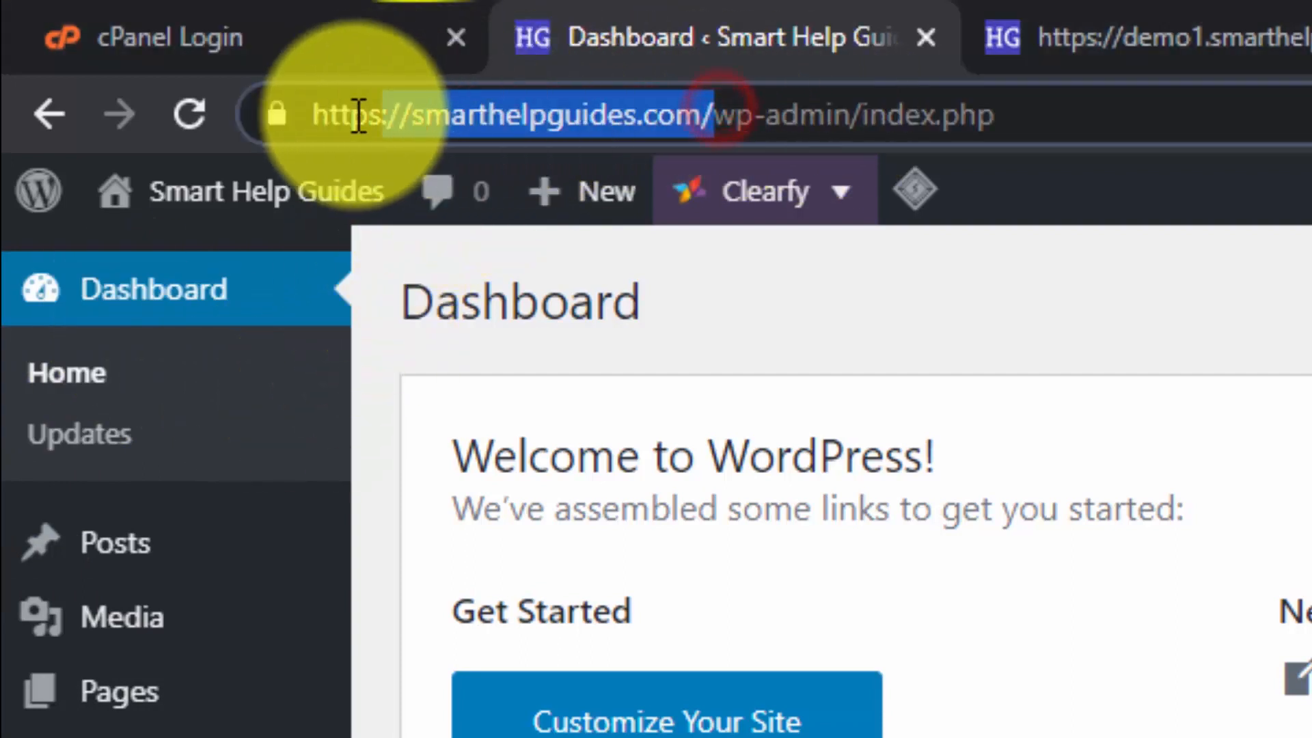
click(1068, 13)
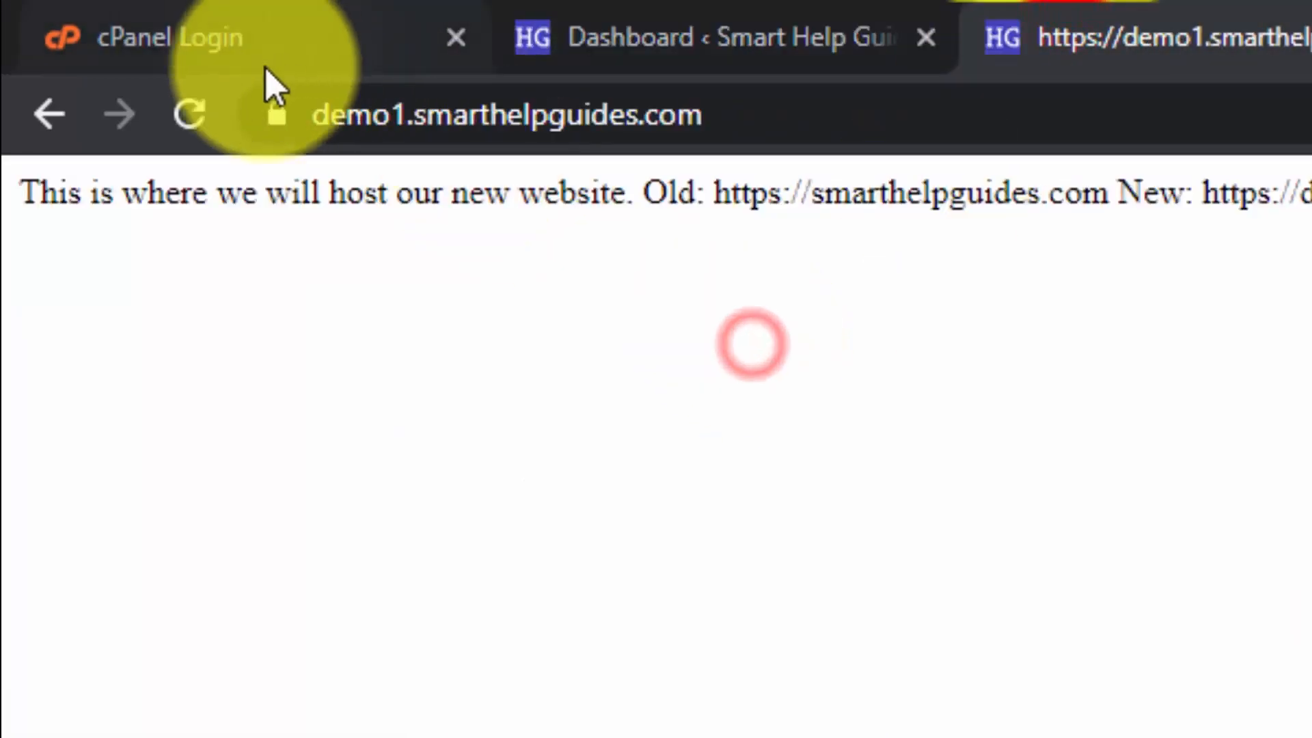
click(326, 116)
click(794, 410)
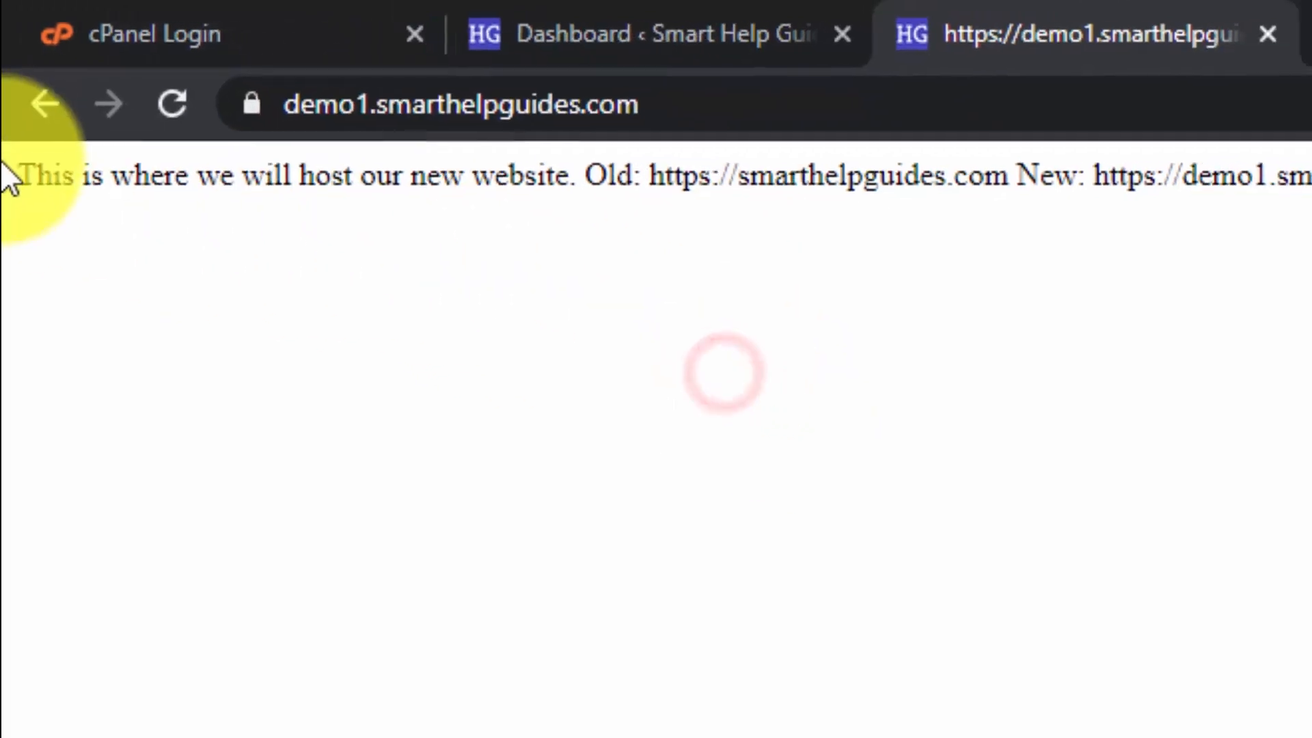
drag(10, 188, 735, 196)
drag(577, 154, 1305, 209)
click(493, 447)
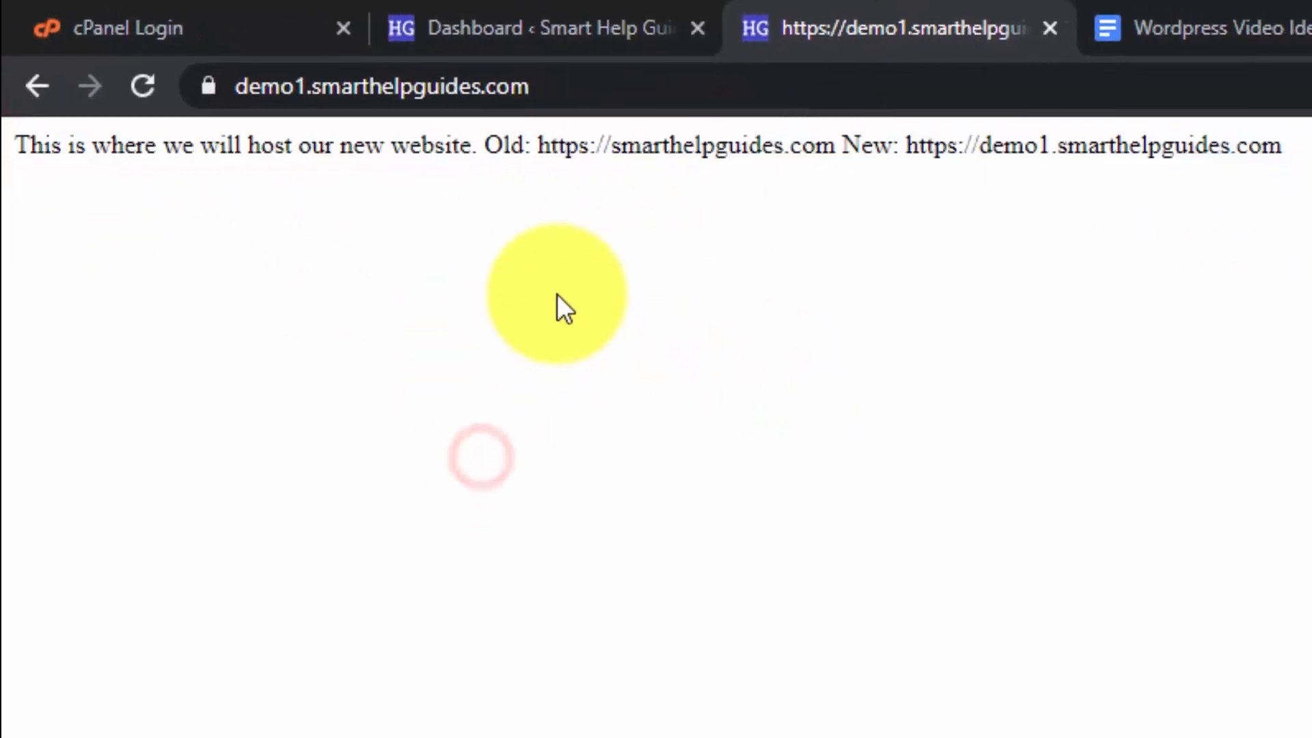
Enlarge the demo1 placeholder page to 400%, read the old and new site addresses, and restore the default zoom.
key(ctrl+plus)
key(ctrl+plus)
key(ctrl+plus)
key(ctrl+plus)
key(ctrl+plus)
key(ctrl+plus)
key(ctrl+plus)
key(ctrl+plus)
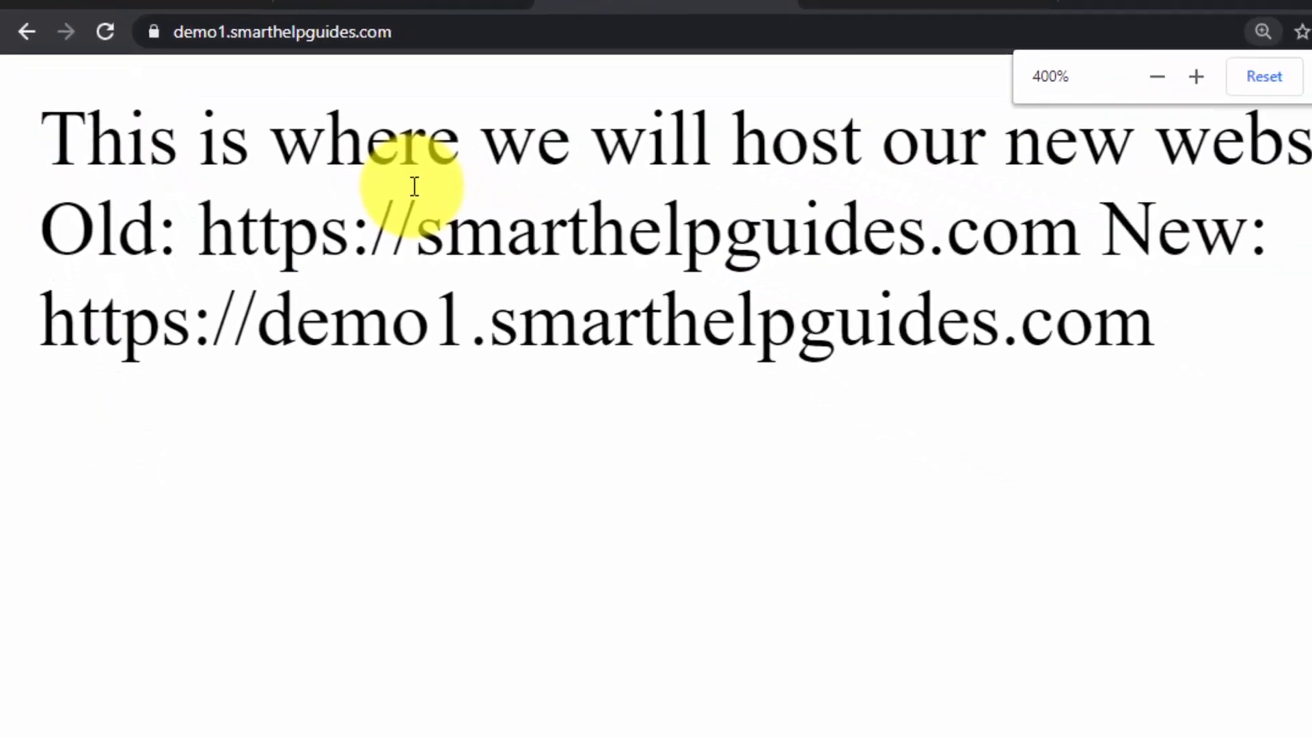
drag(37, 80, 1137, 337)
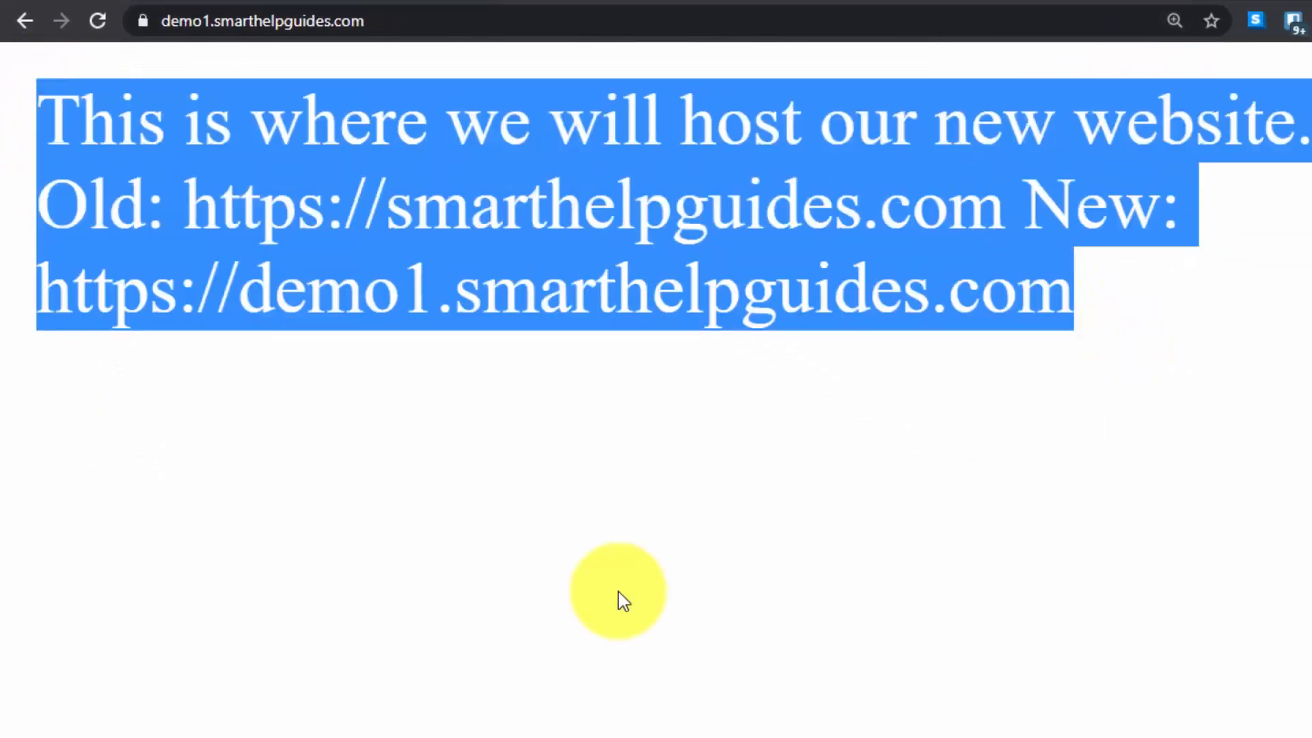
click(621, 601)
drag(176, 186, 878, 208)
click(1034, 376)
drag(41, 275, 1200, 395)
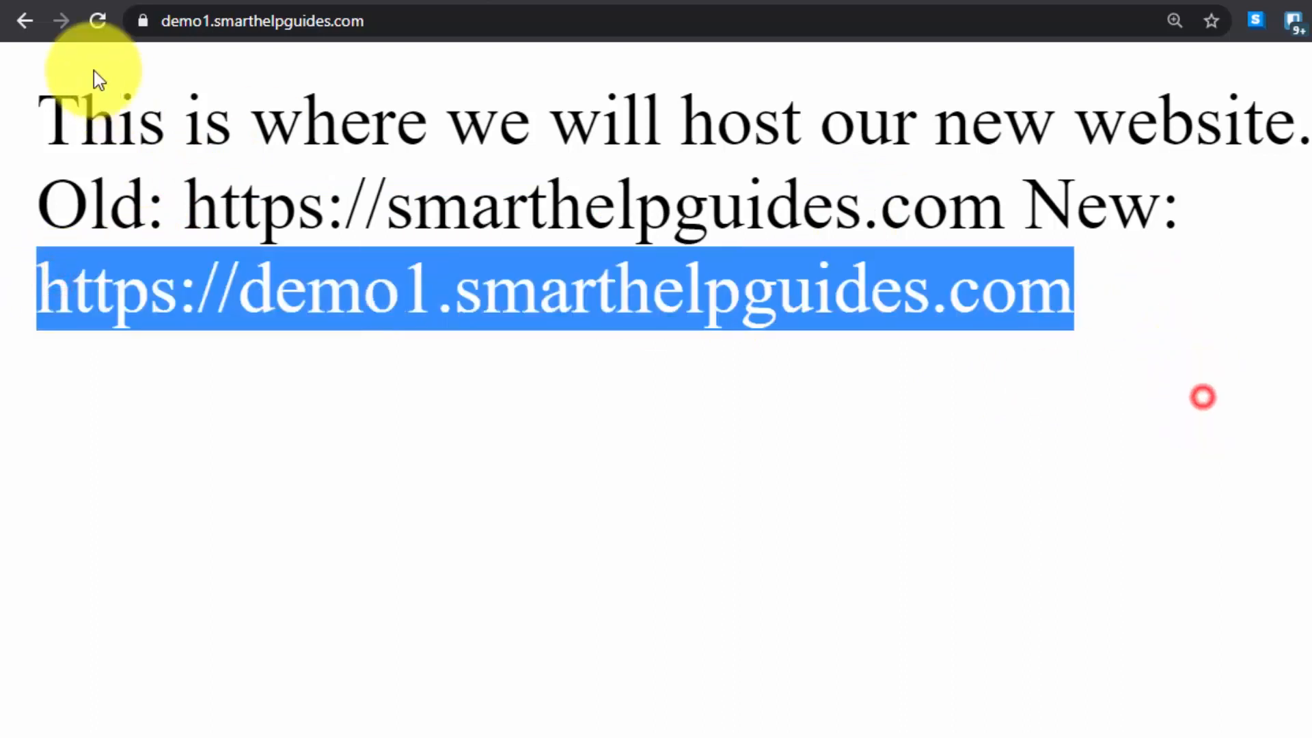
click(82, 20)
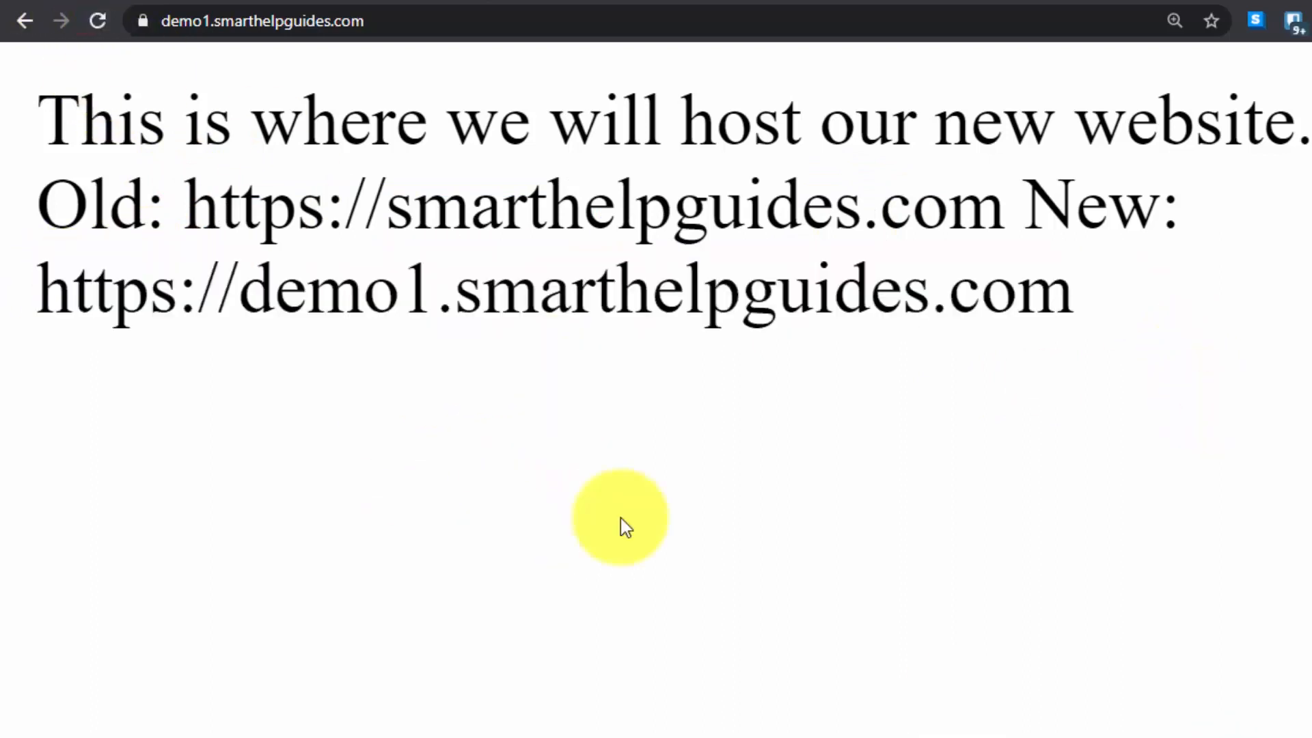
key(ctrl+minus)
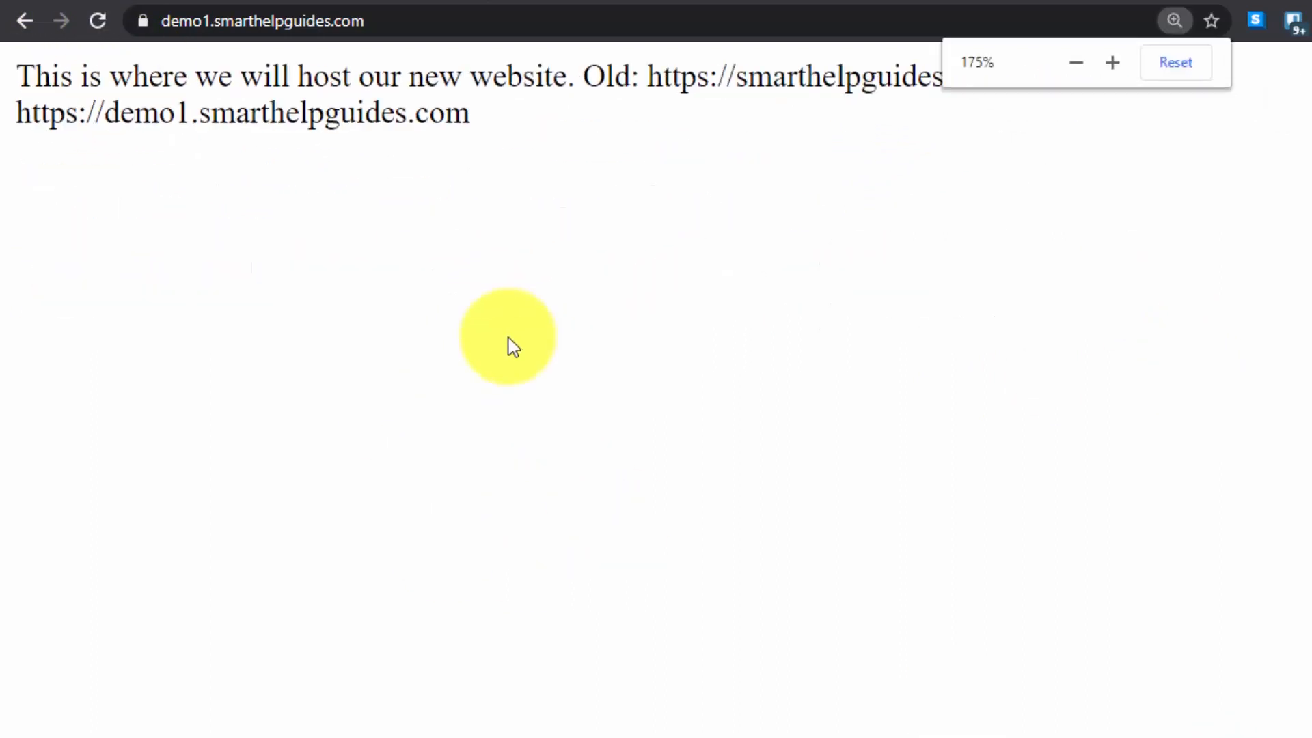
key(ctrl+minus)
click(1180, 63)
click(574, 275)
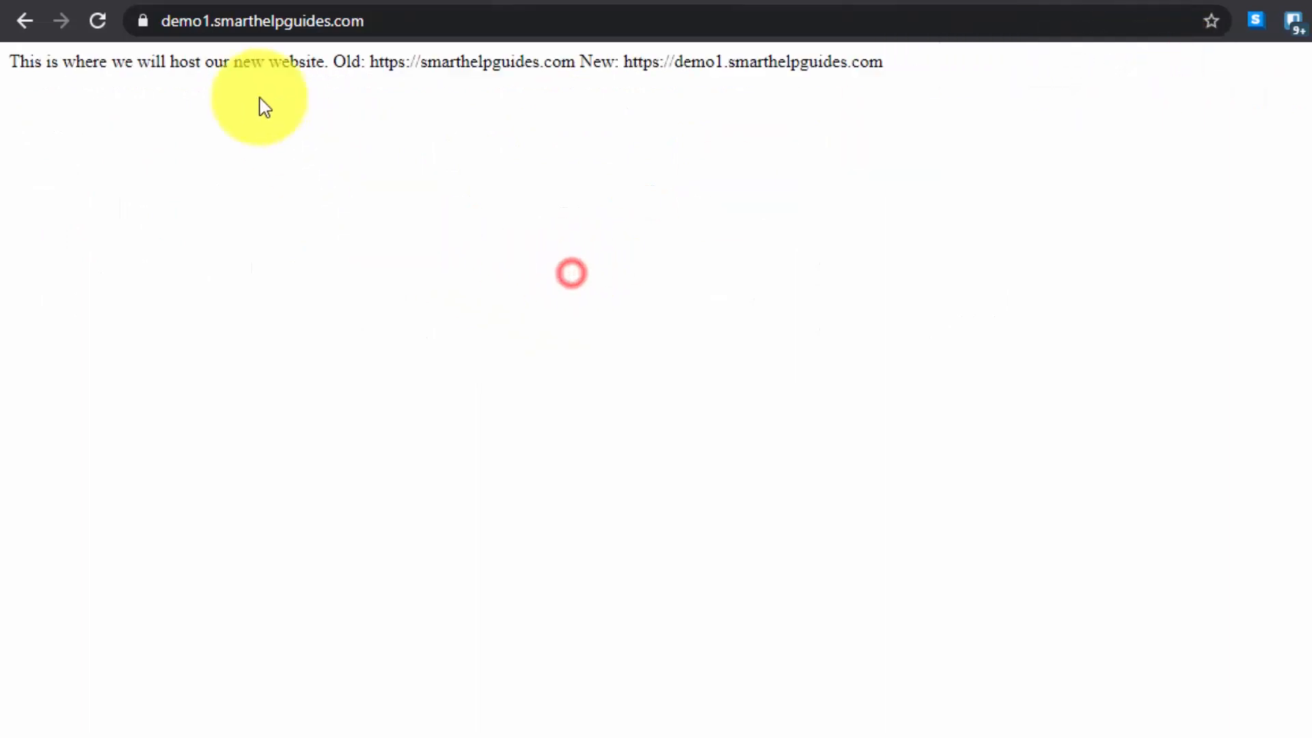
Log in to cPanel with the username and account password stored in the password manager.
click(175, 15)
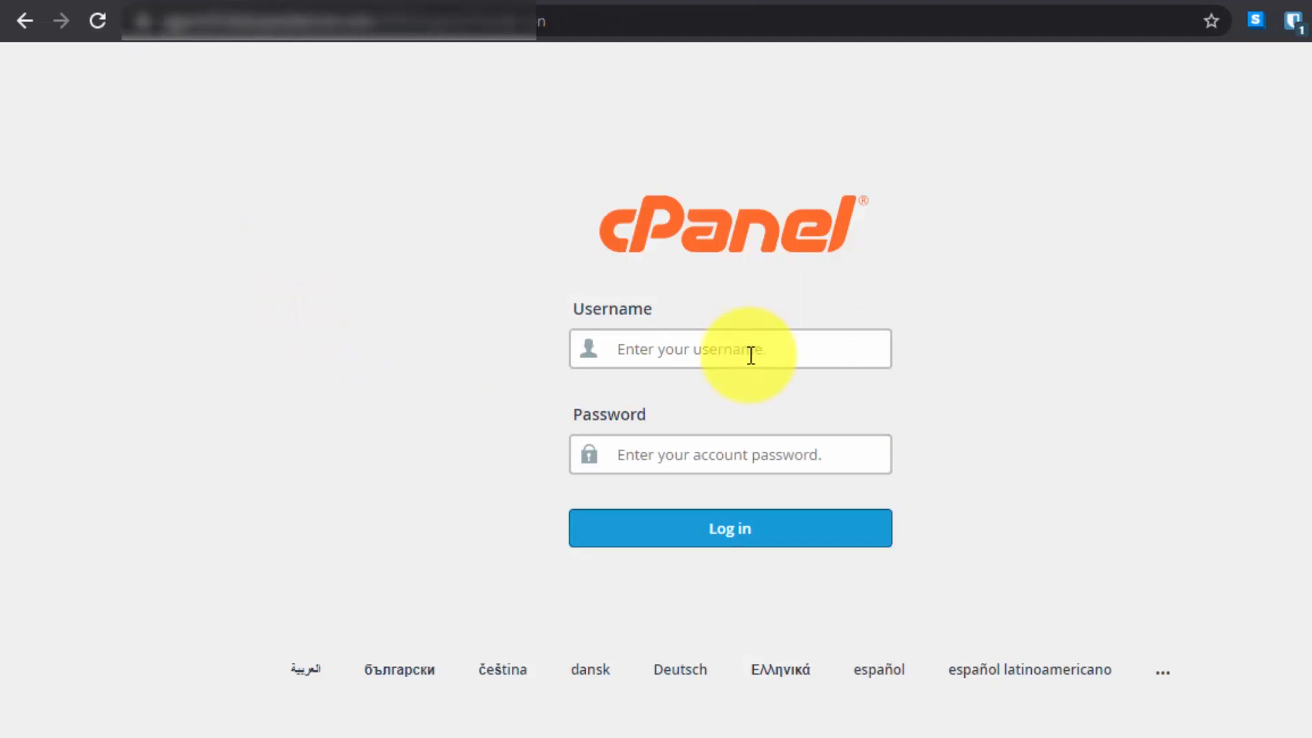
click(1294, 26)
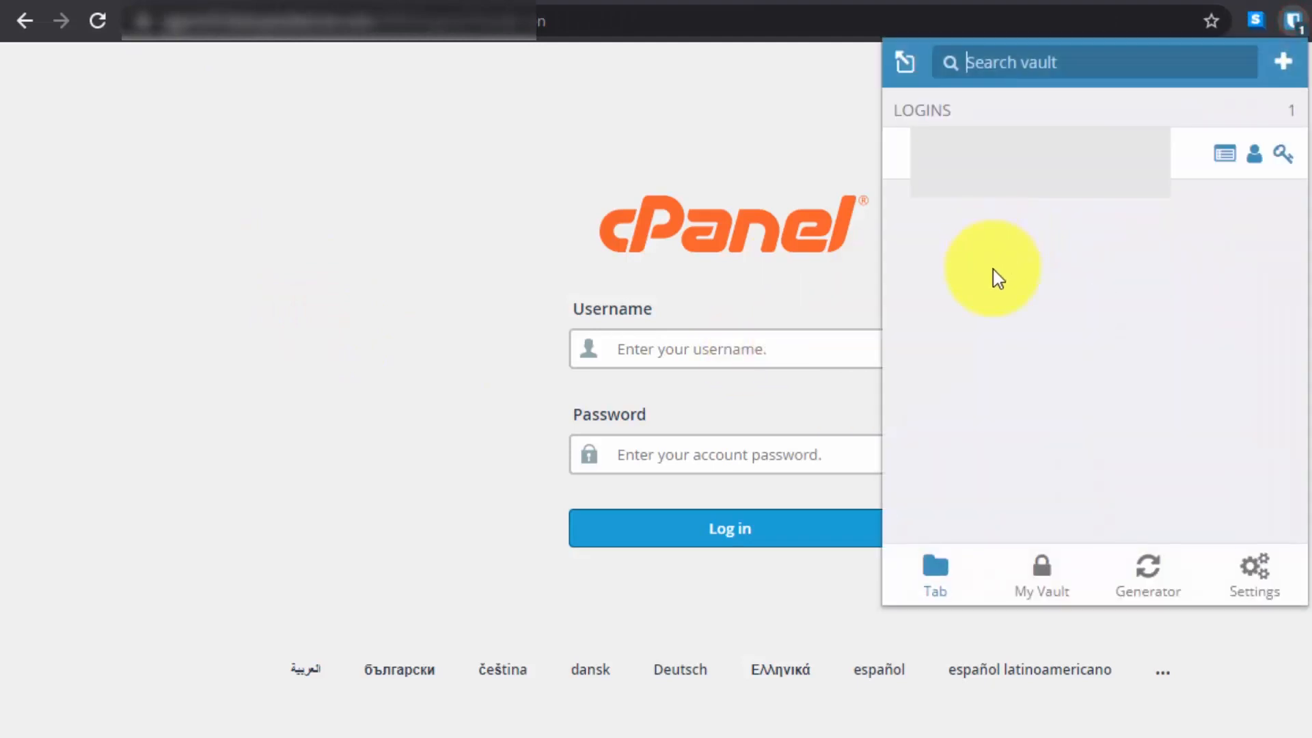
click(1009, 131)
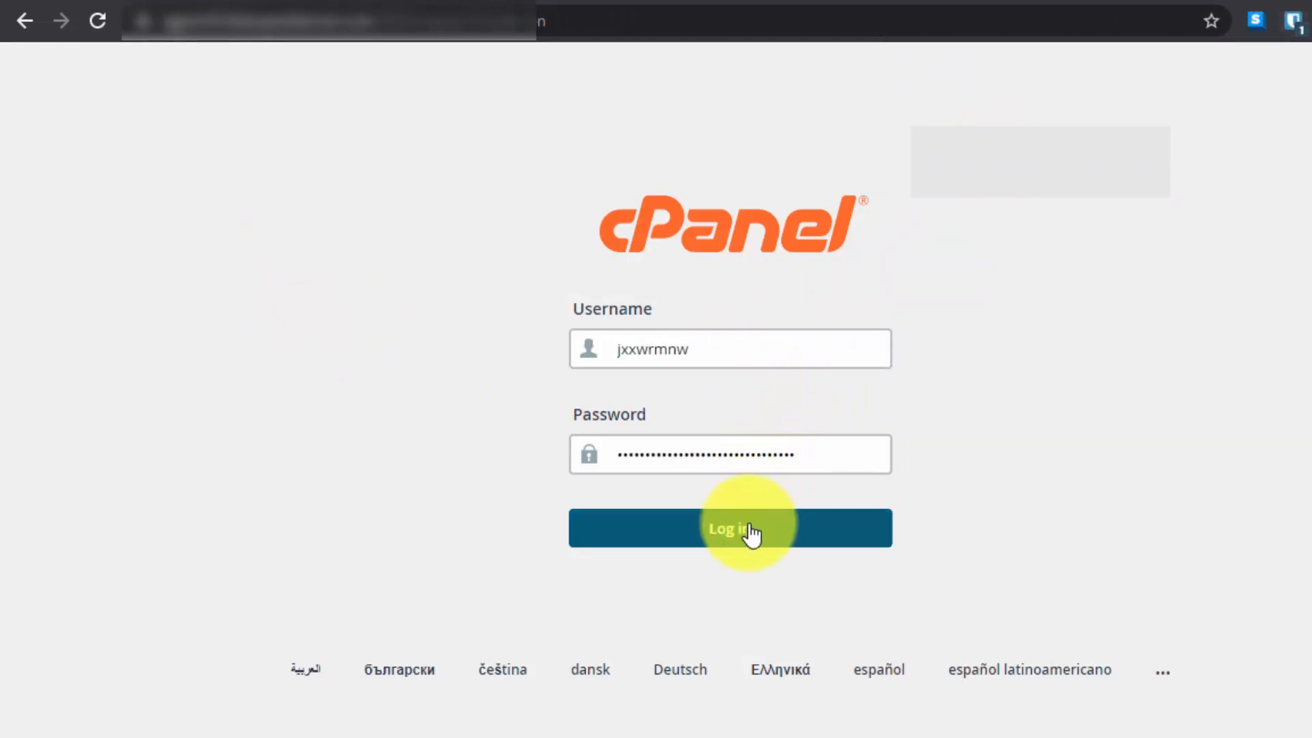
click(752, 534)
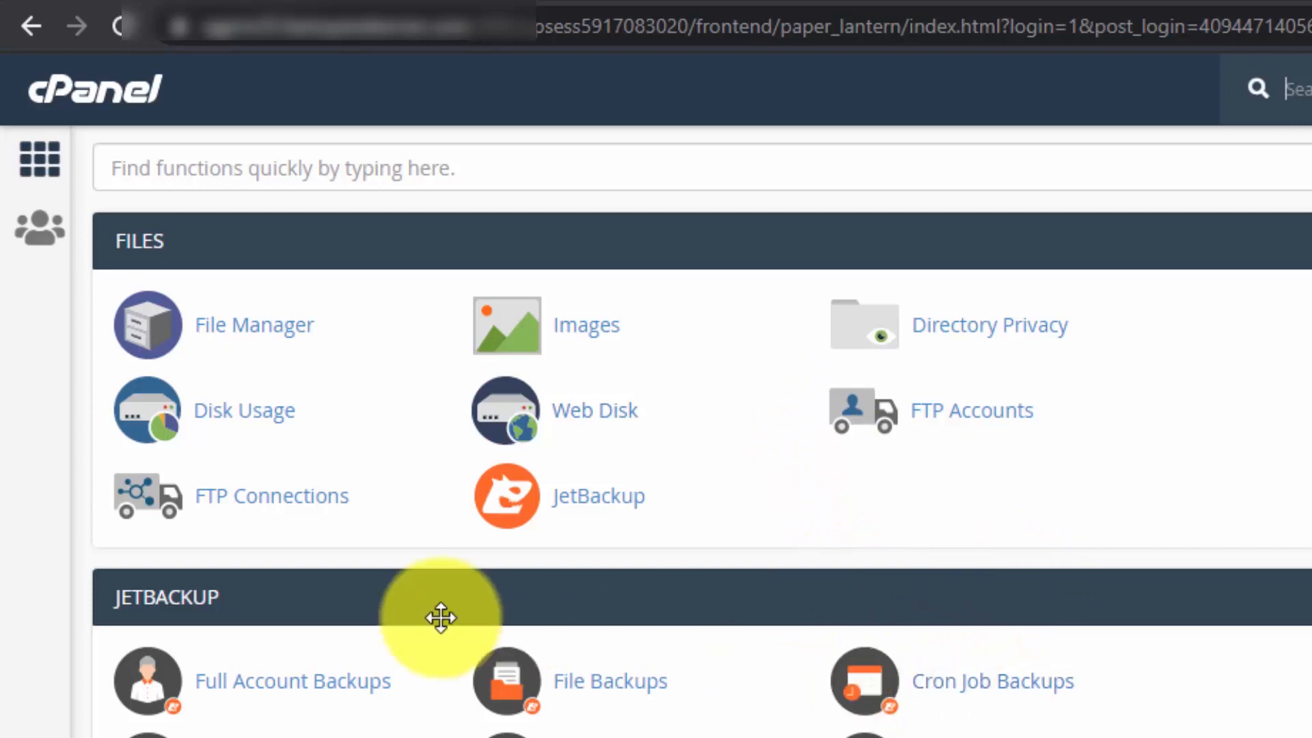
Open the demoshgone folder of the new site in cPanel's File Manager.
click(228, 322)
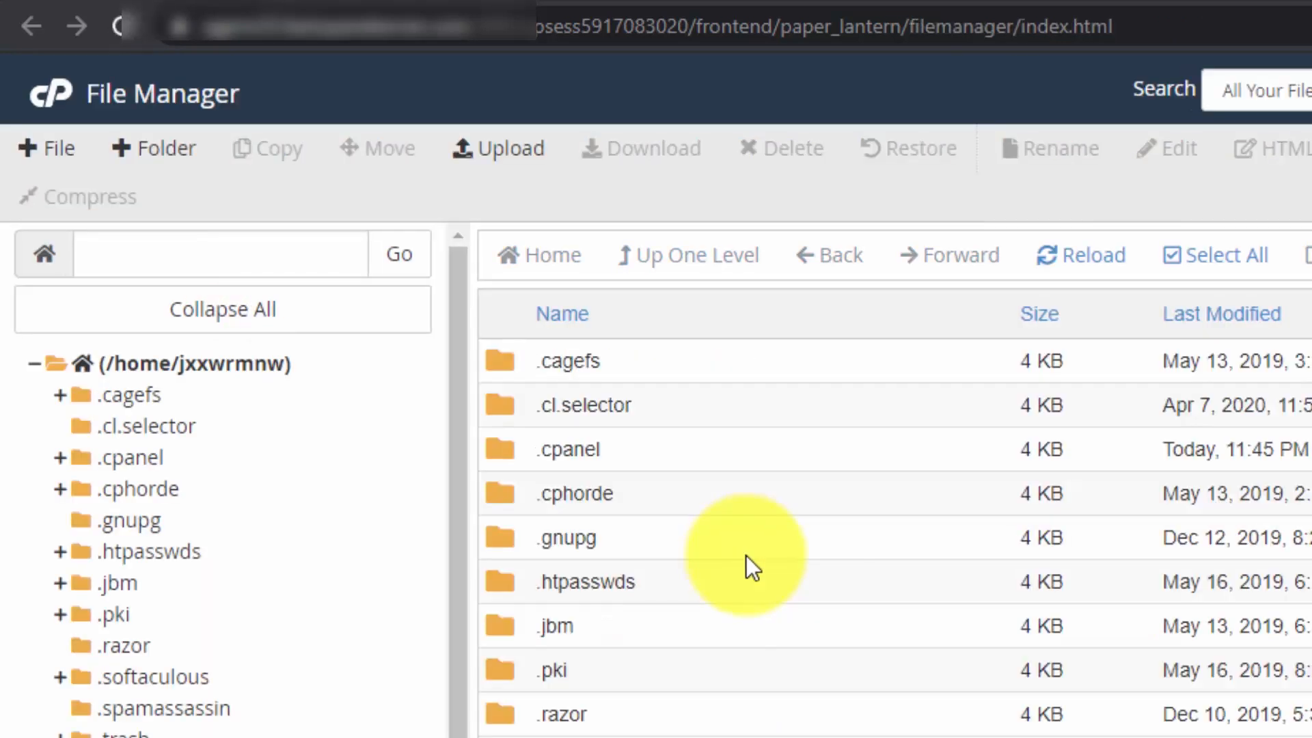
scroll(723, 540, down, 2)
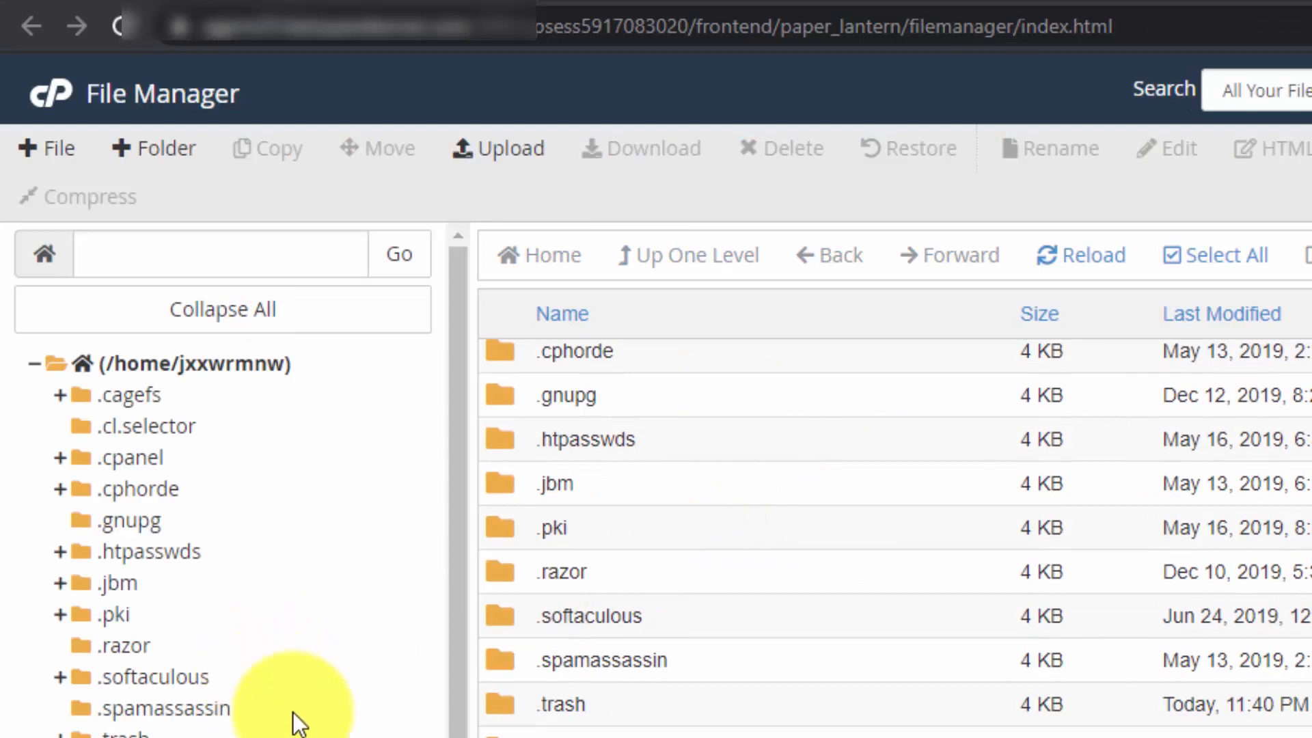
scroll(296, 714, down, 2)
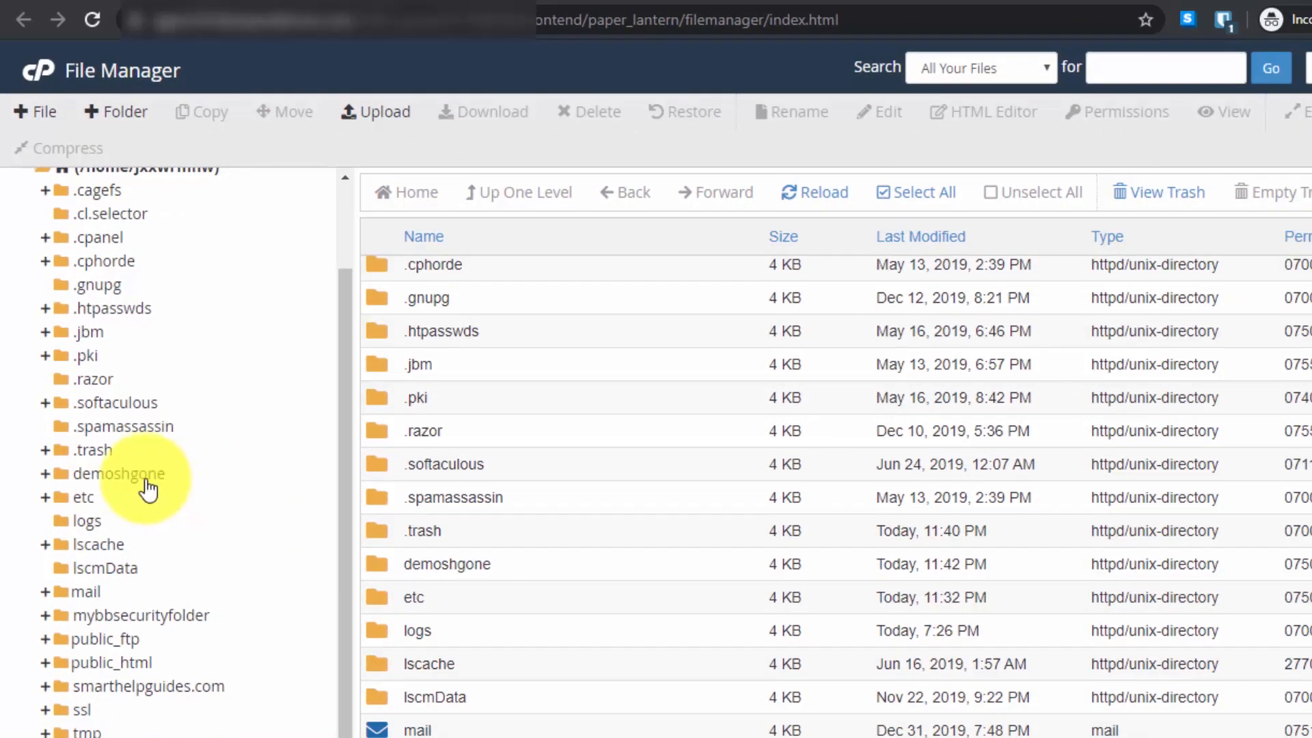
click(164, 578)
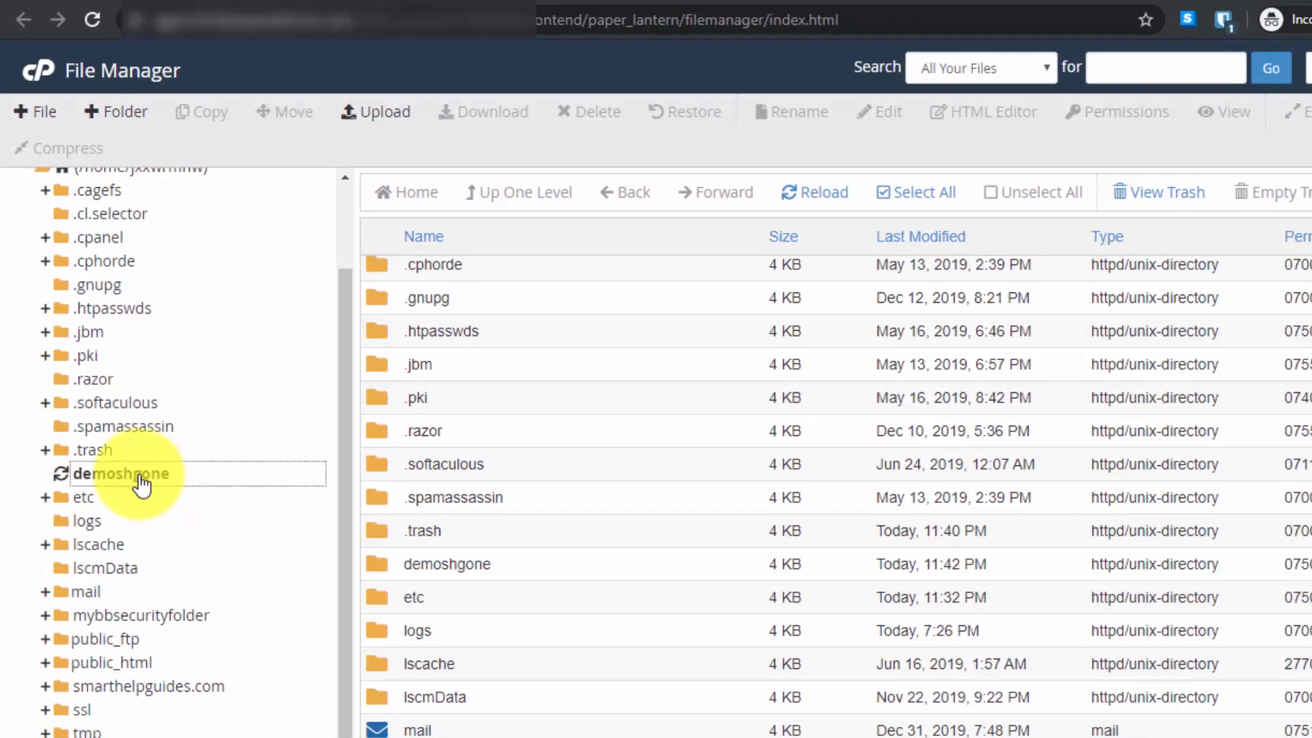
click(443, 511)
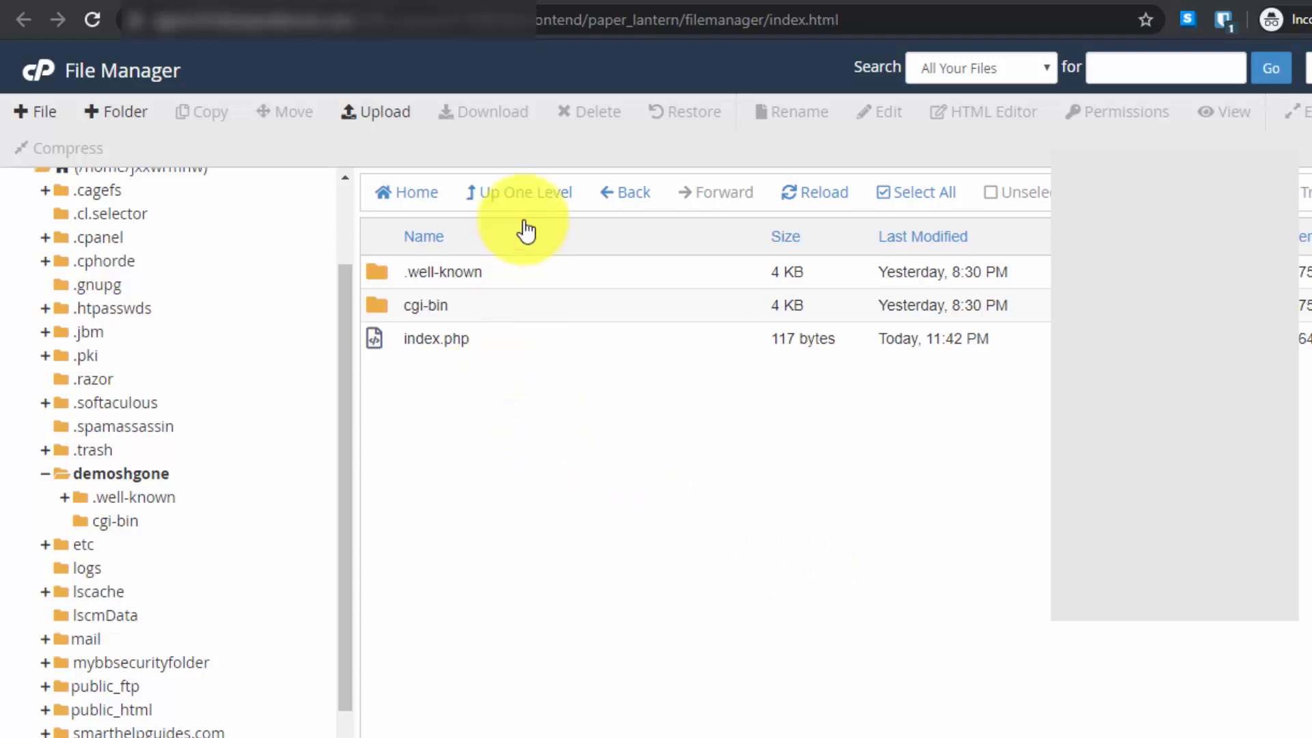
Upload the 20200412_smarthelpguides ZIP archive from the 12 Apr folder in Downloads to the demoshgone folder.
click(388, 109)
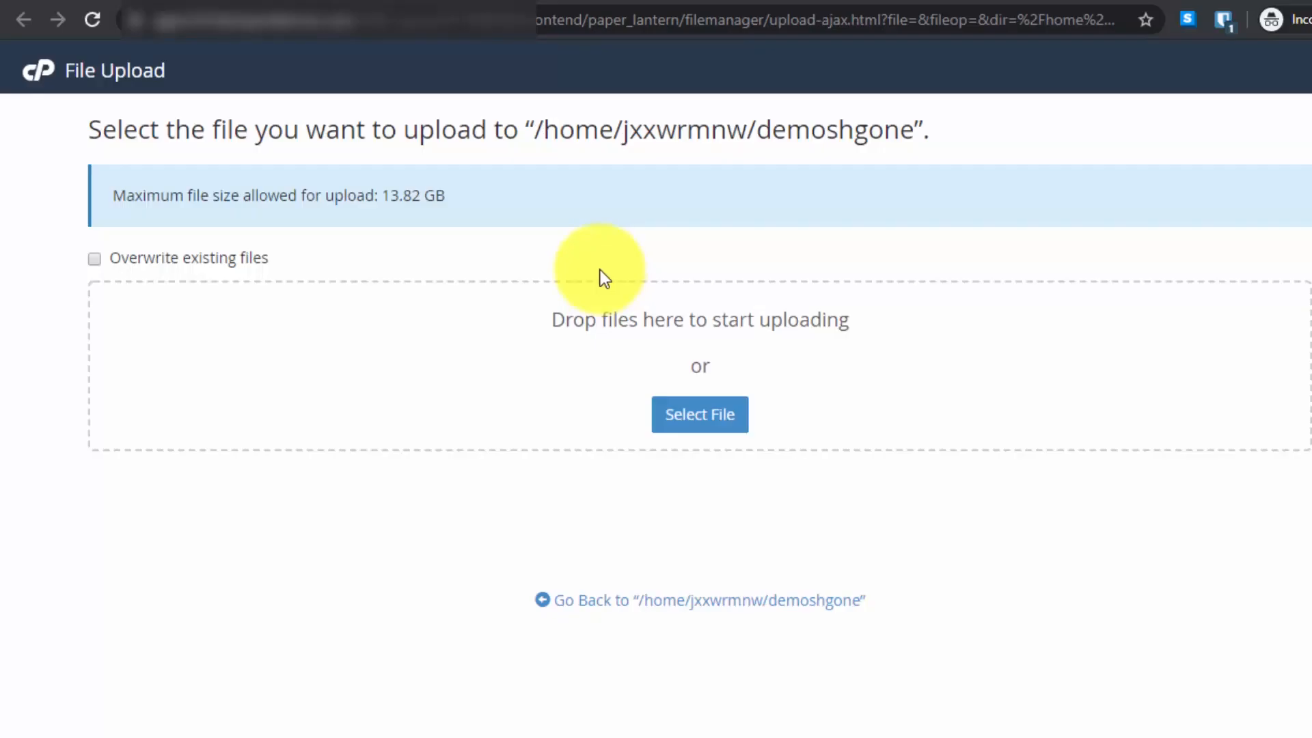
click(735, 415)
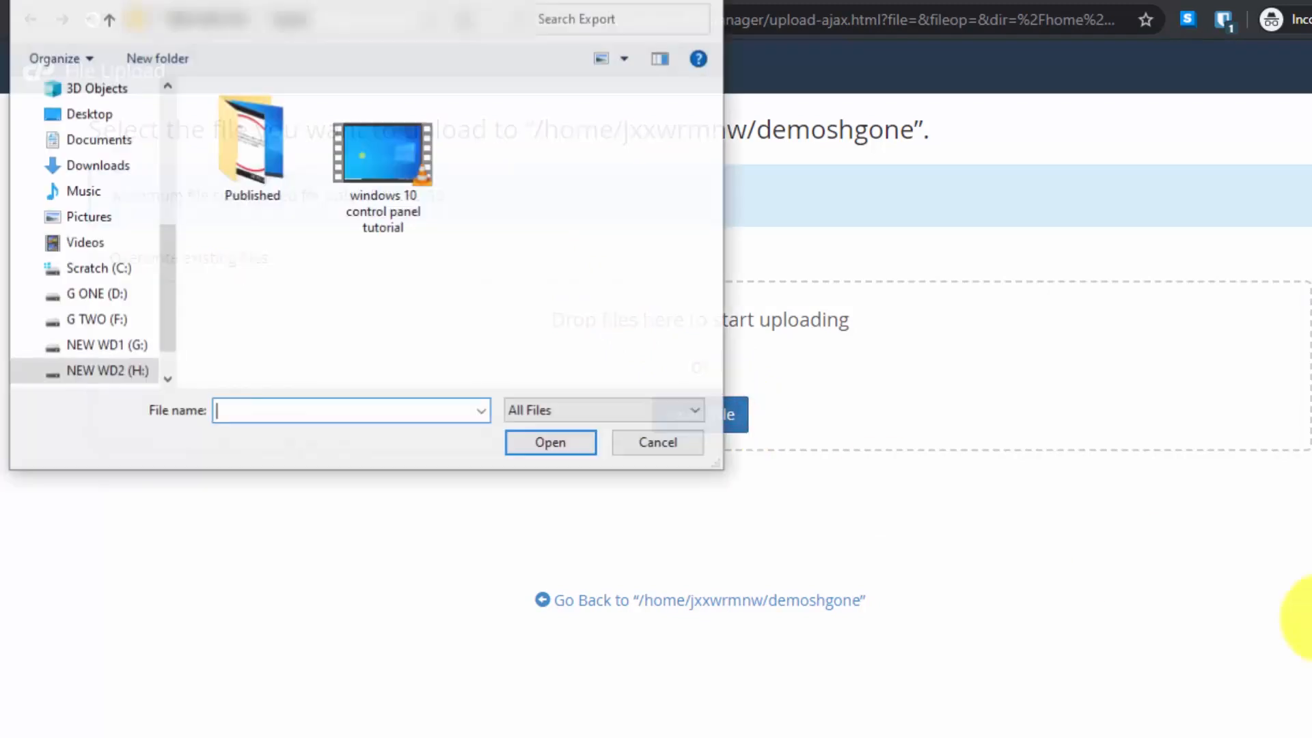
scroll(112, 243, up, 1)
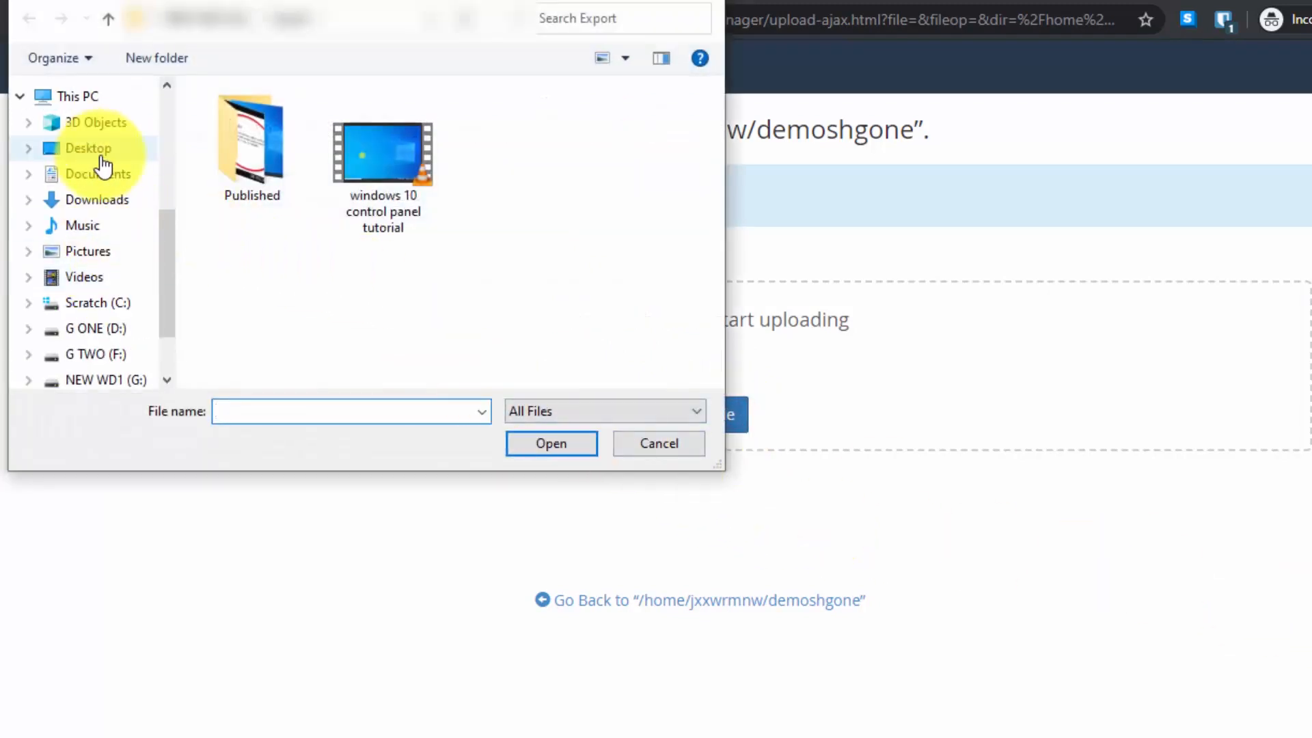
click(102, 201)
click(224, 147)
double_click(224, 146)
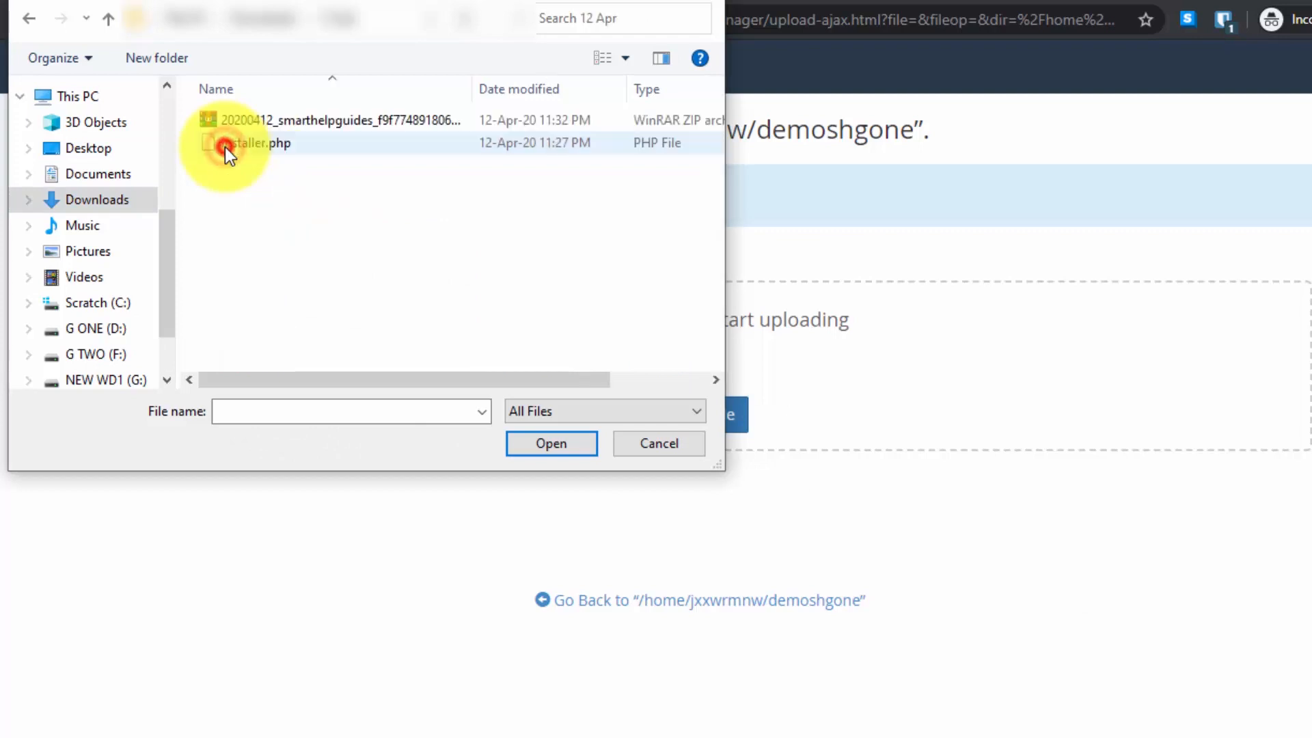
click(256, 119)
click(550, 447)
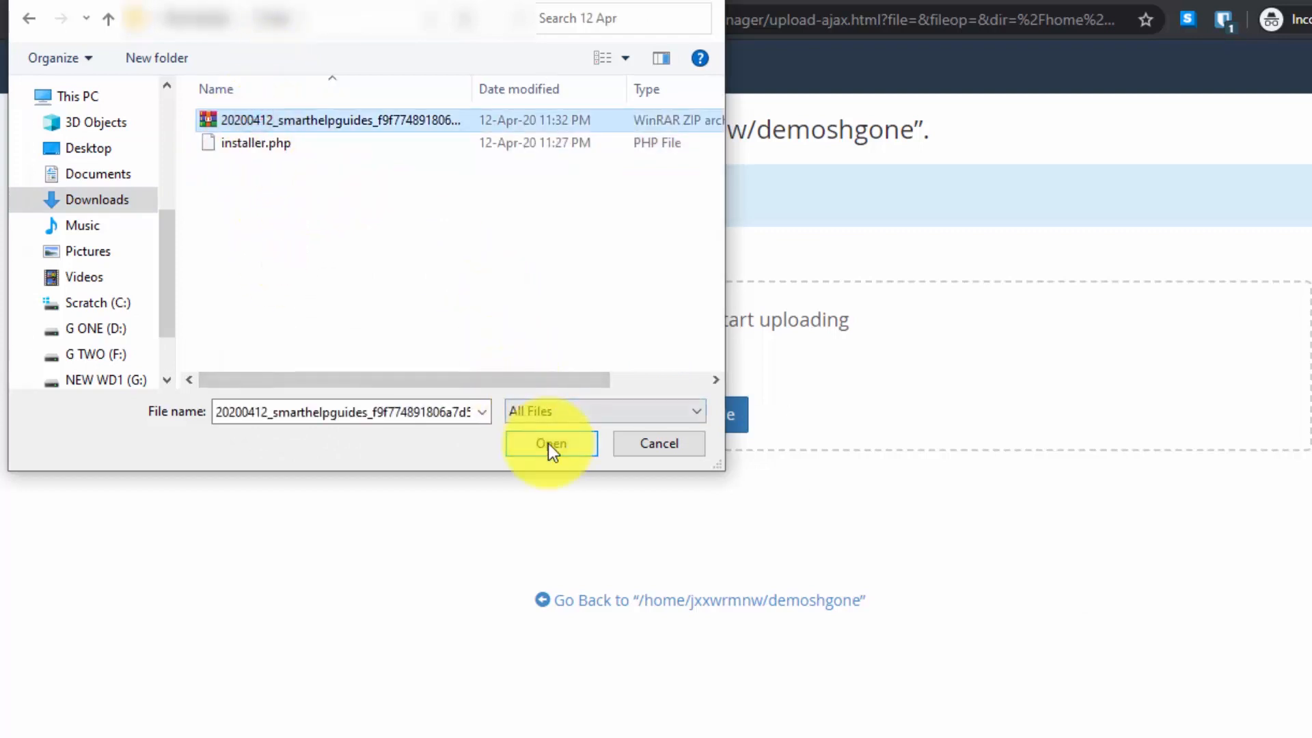
click(550, 446)
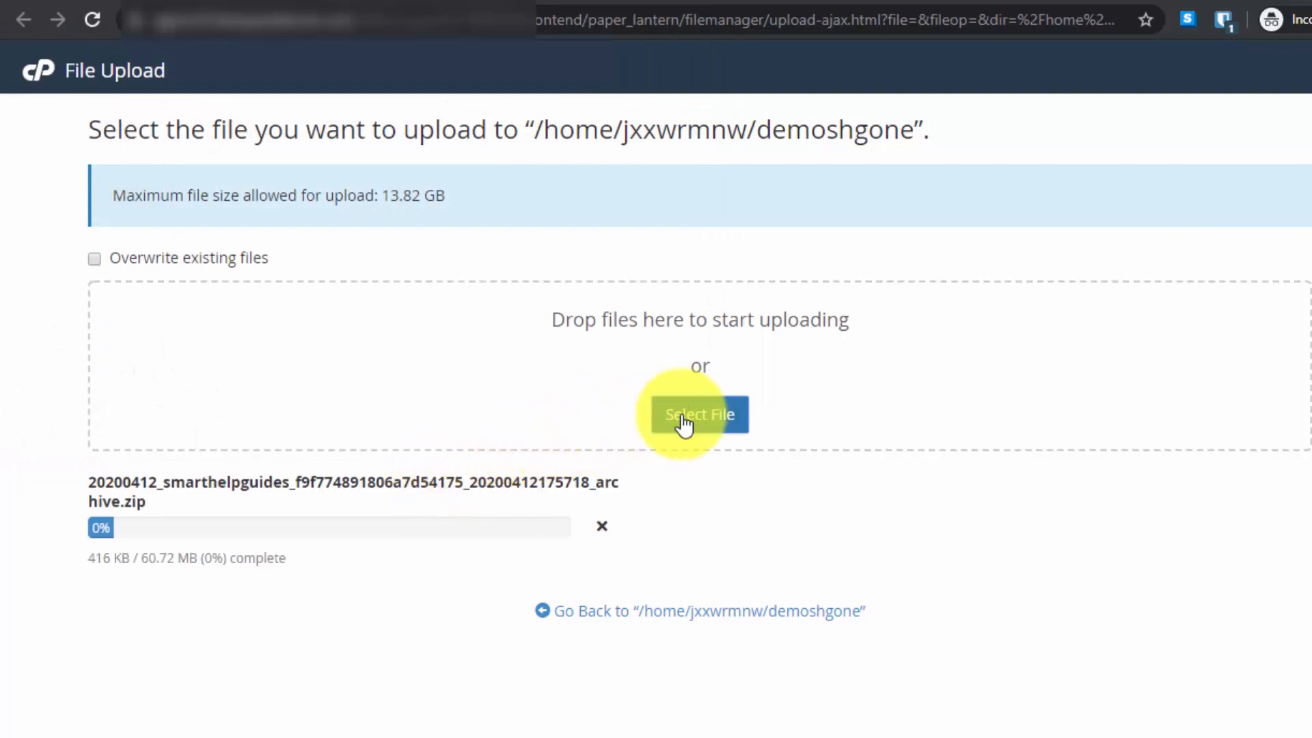
Upload installer.php to the demoshgone folder as well and wait for both uploads to complete.
click(700, 420)
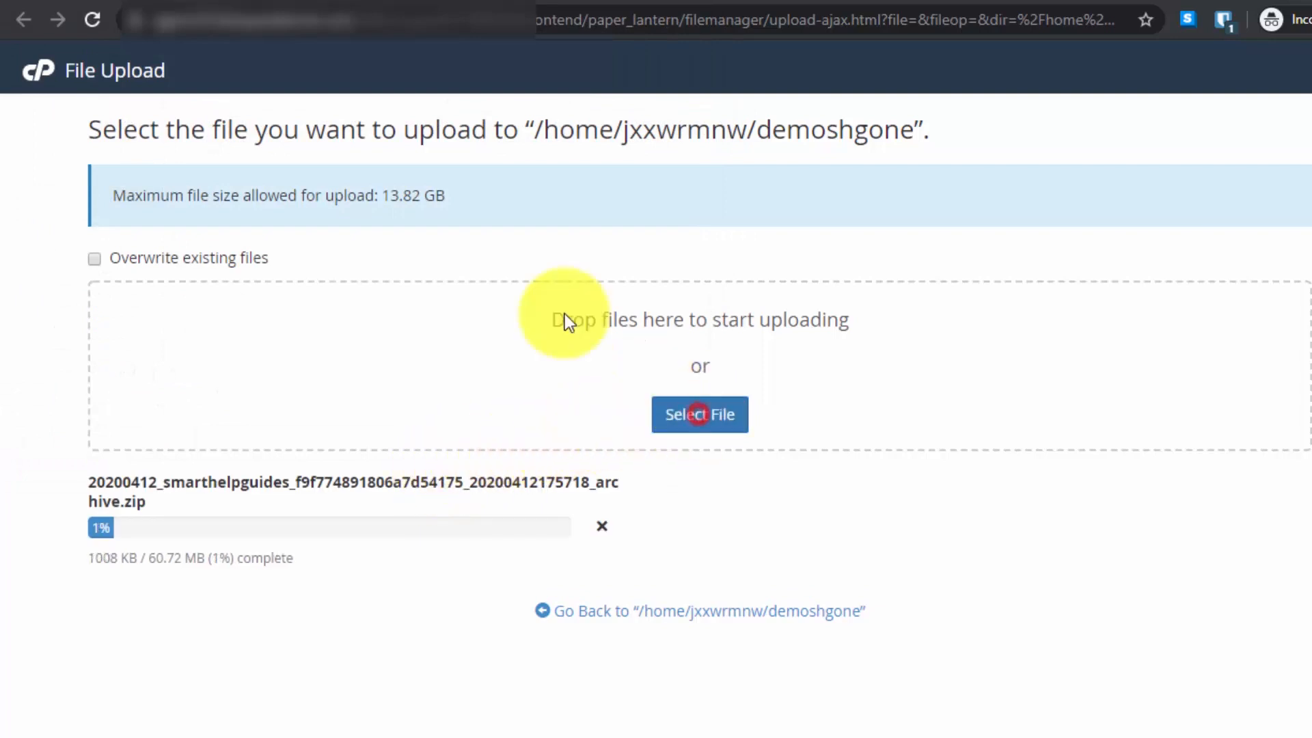
click(294, 143)
click(547, 442)
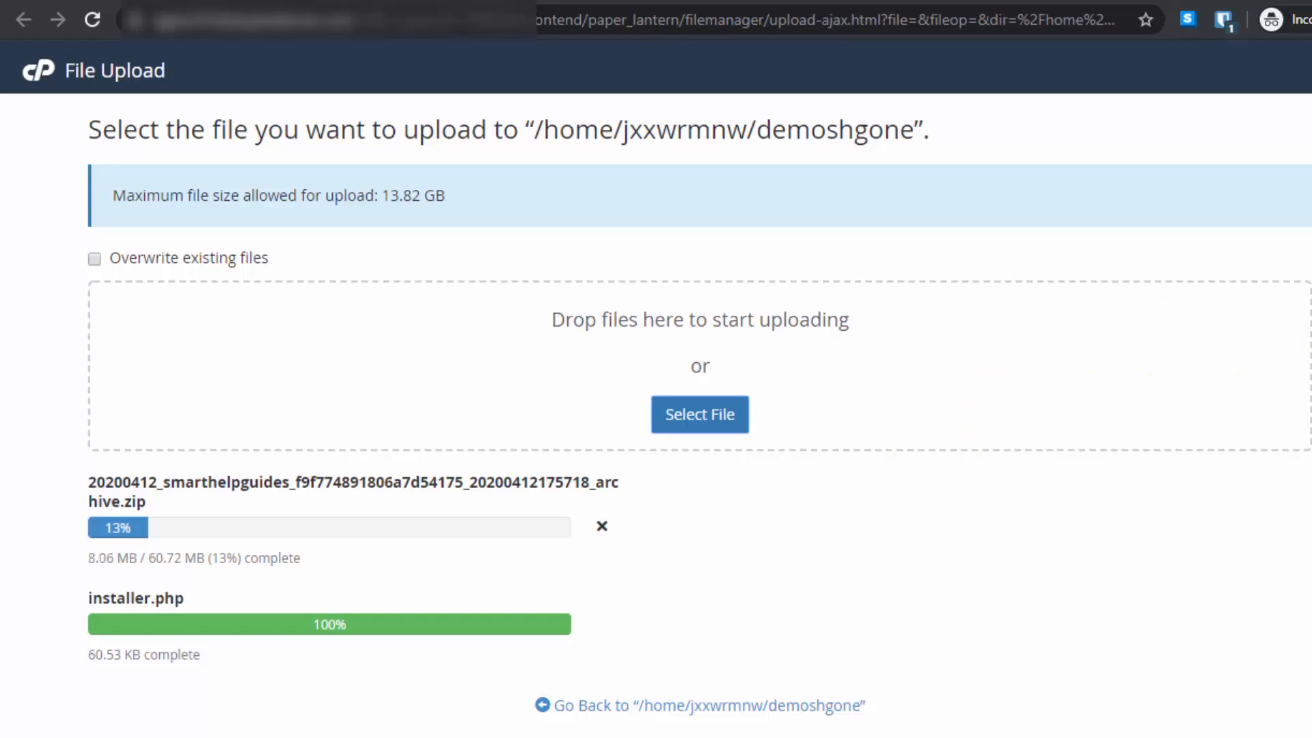
mouse_move(1308, 431)
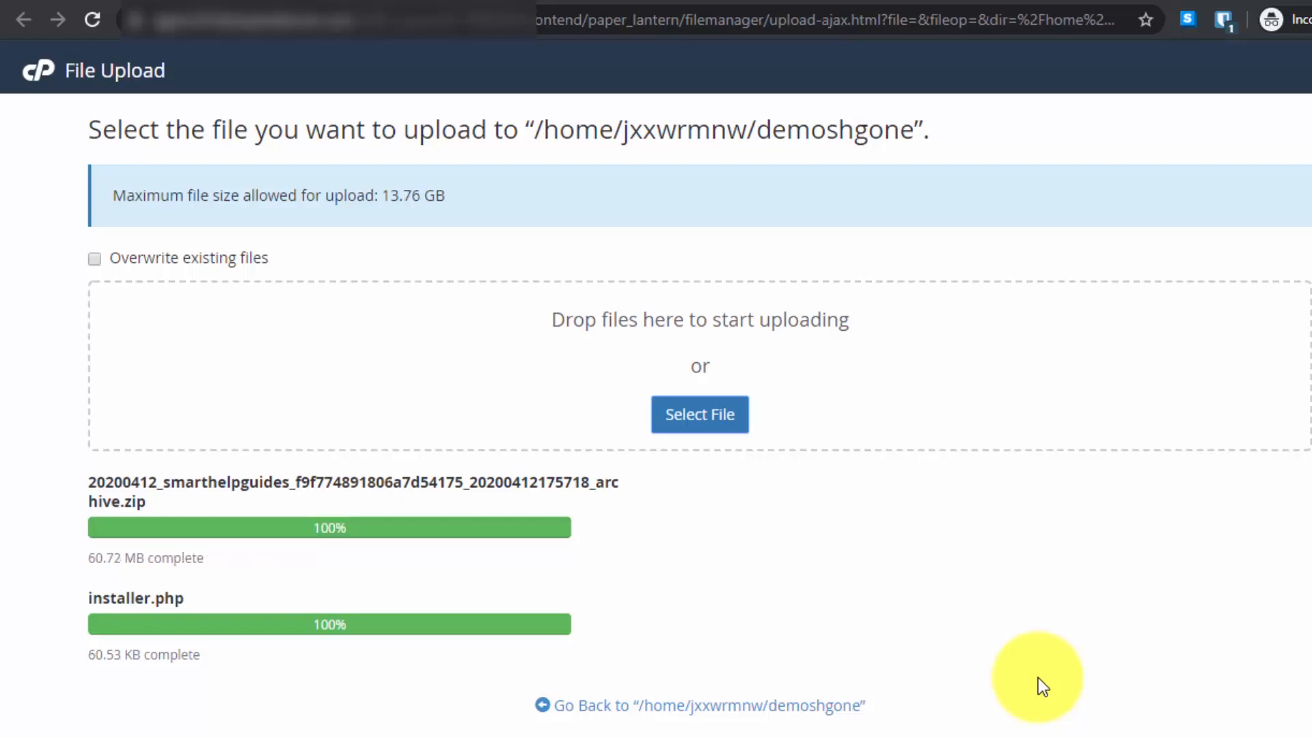
Return to the demoshgone folder and check the uploaded installer.php and ZIP archive.
click(813, 704)
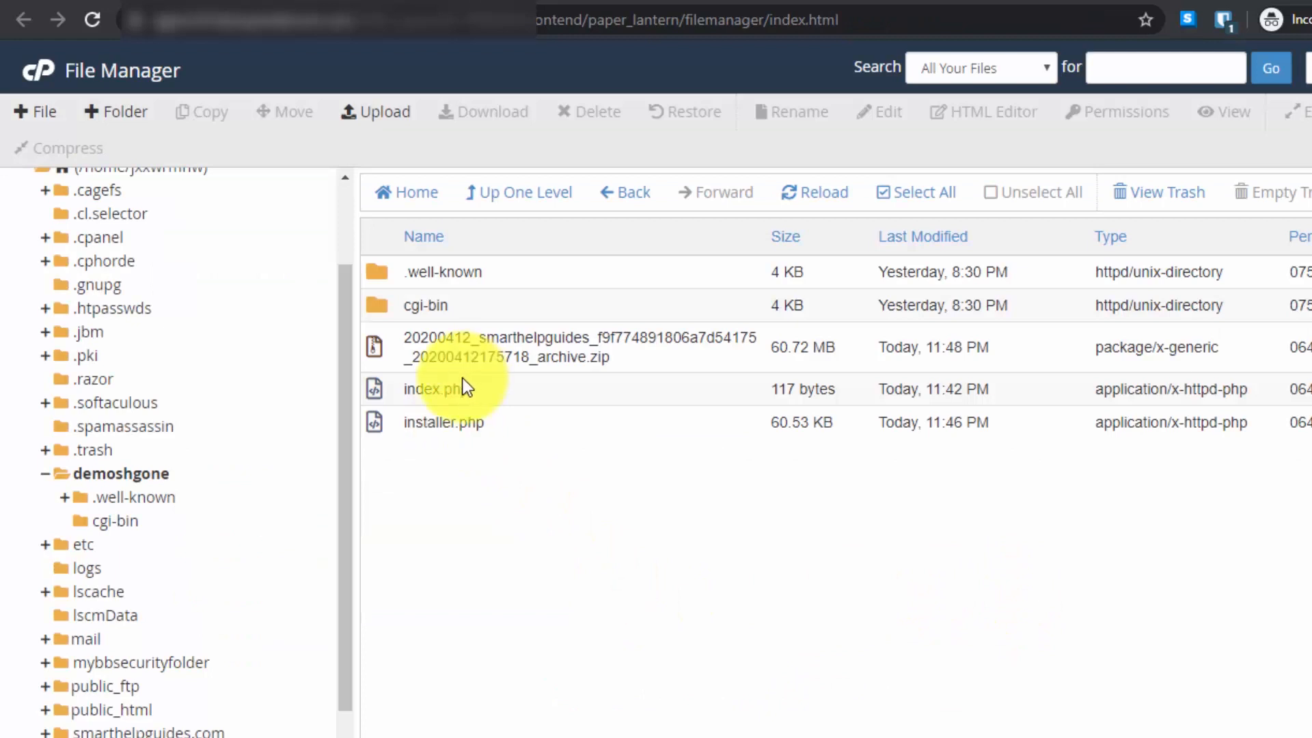
click(449, 422)
click(478, 356)
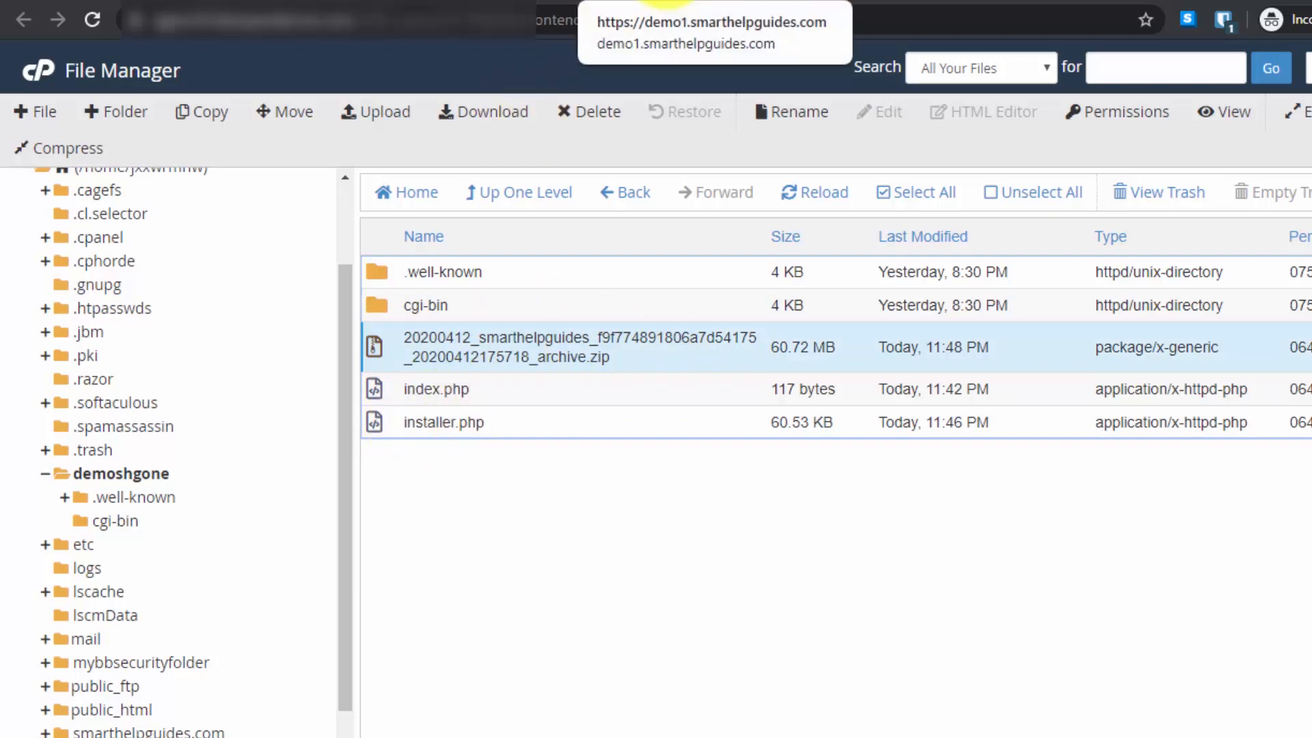
Open the Duplicator installer at demo1.smarthelpguides.com/installer.php on the new site.
click(666, 5)
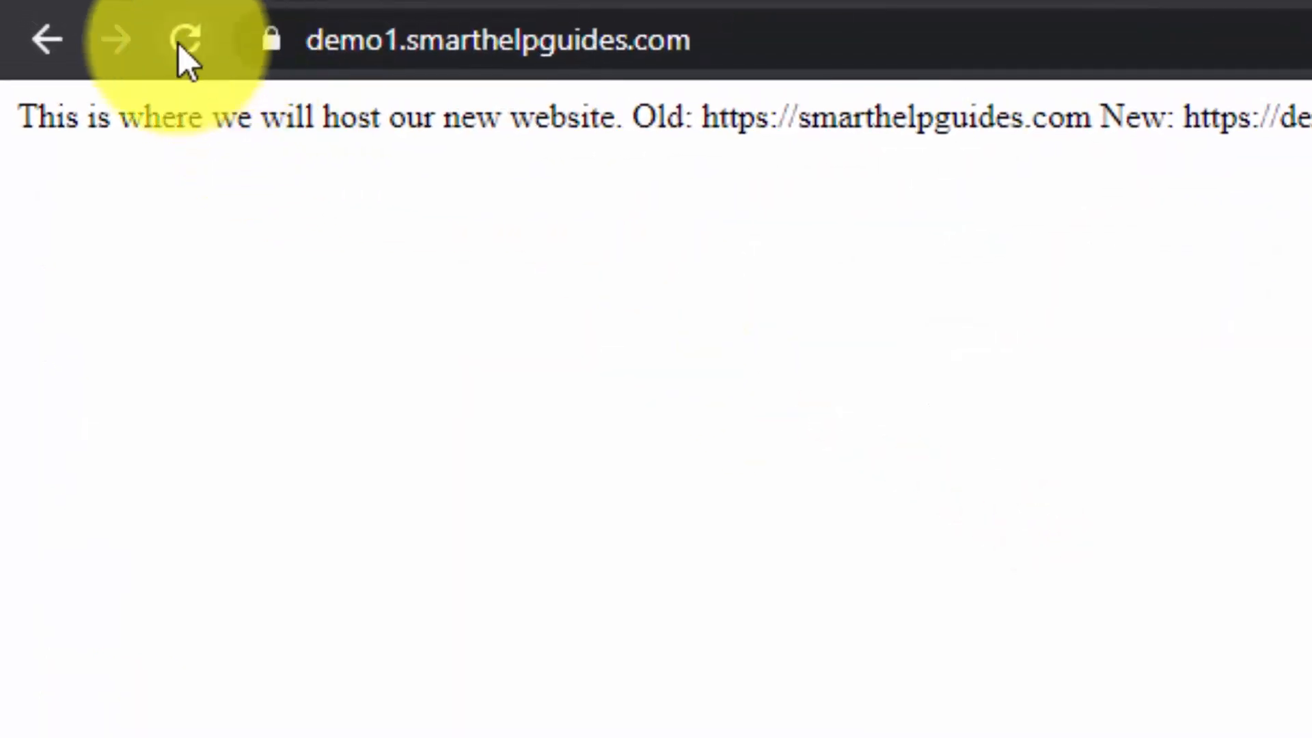
click(432, 233)
click(931, 34)
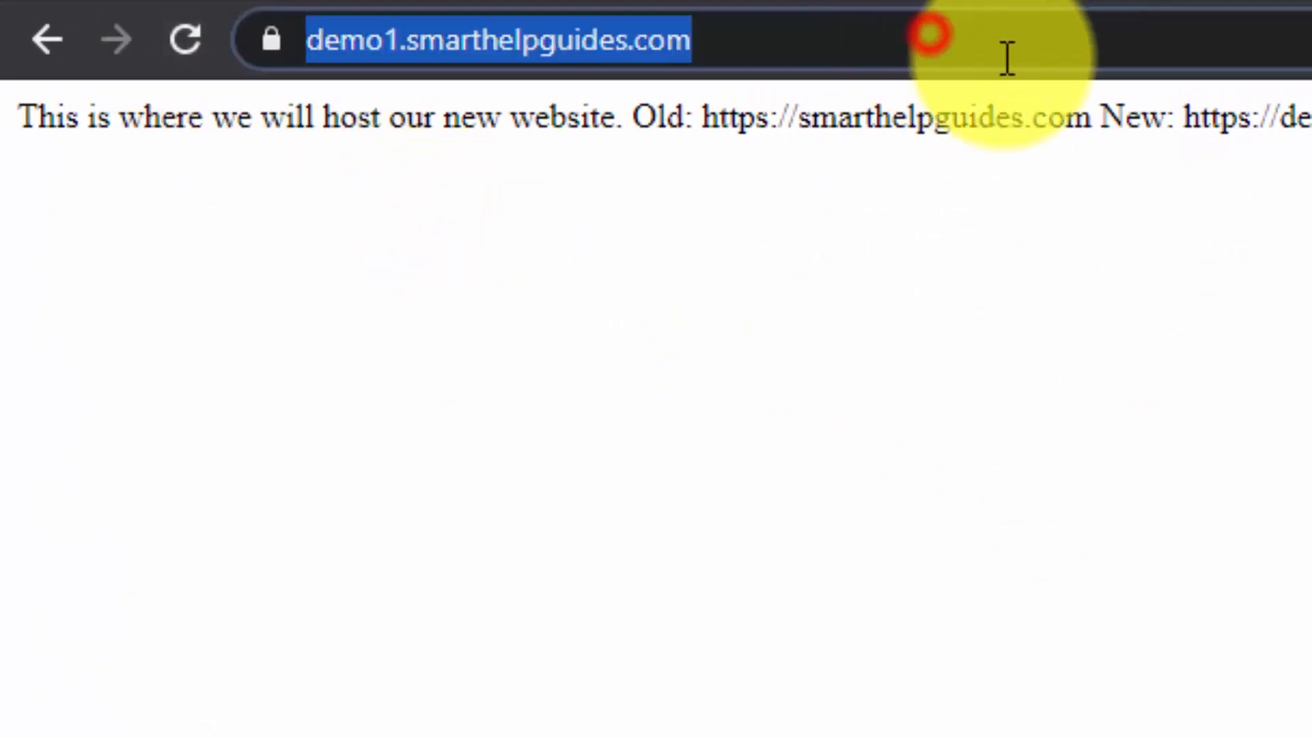
click(1089, 59)
text(//)
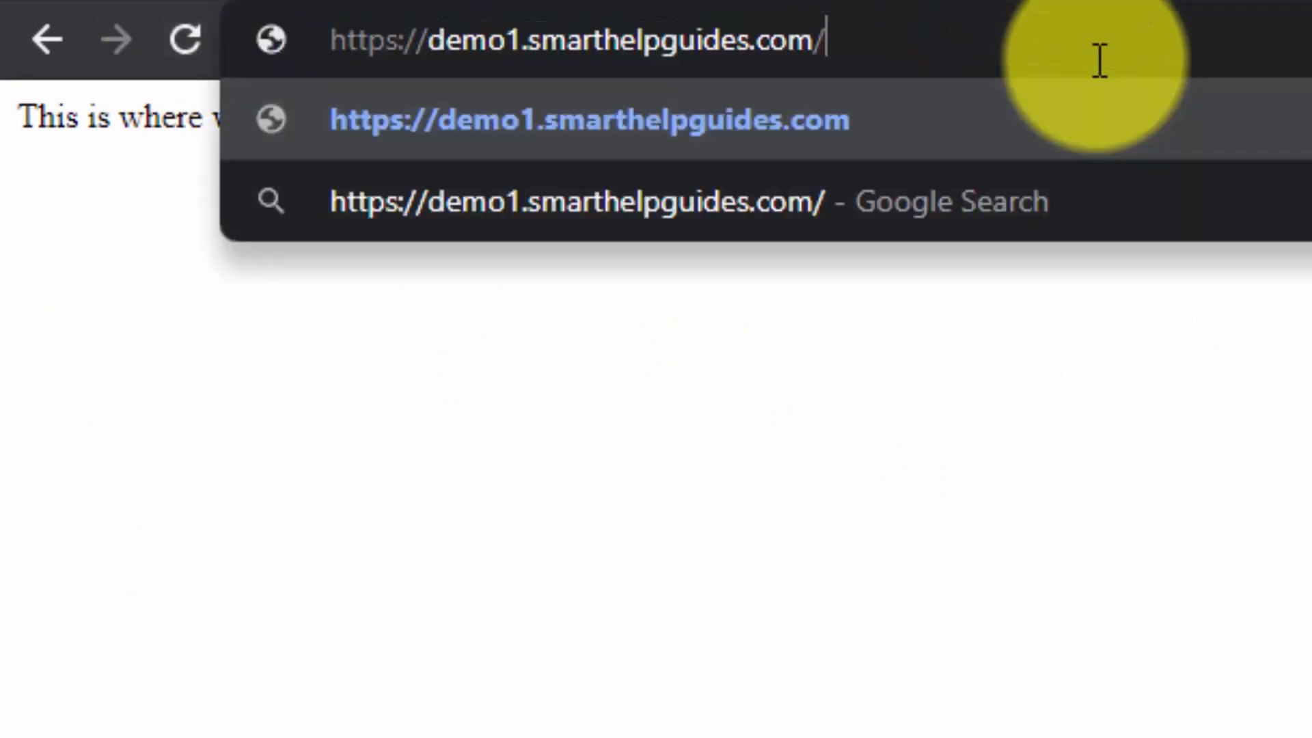
text(inta)
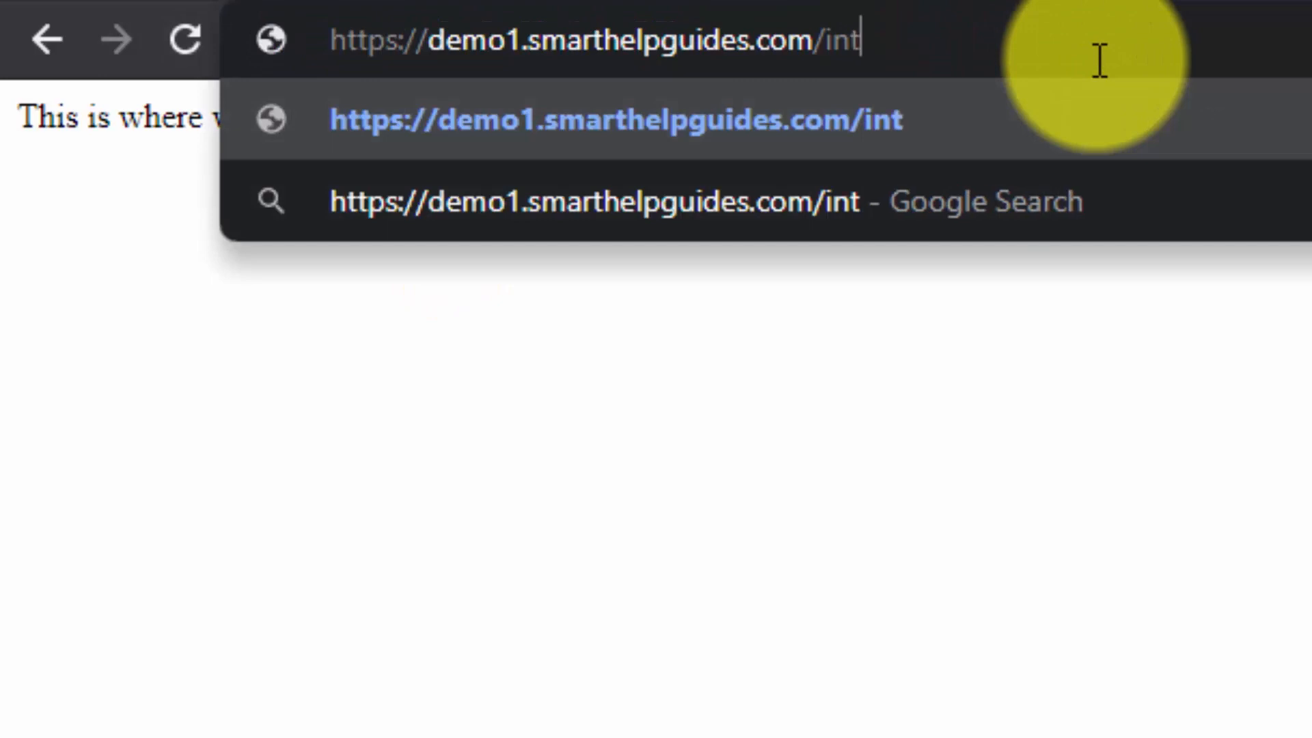
key(BackSpace)
key(BackSpace)
text(staller.php)
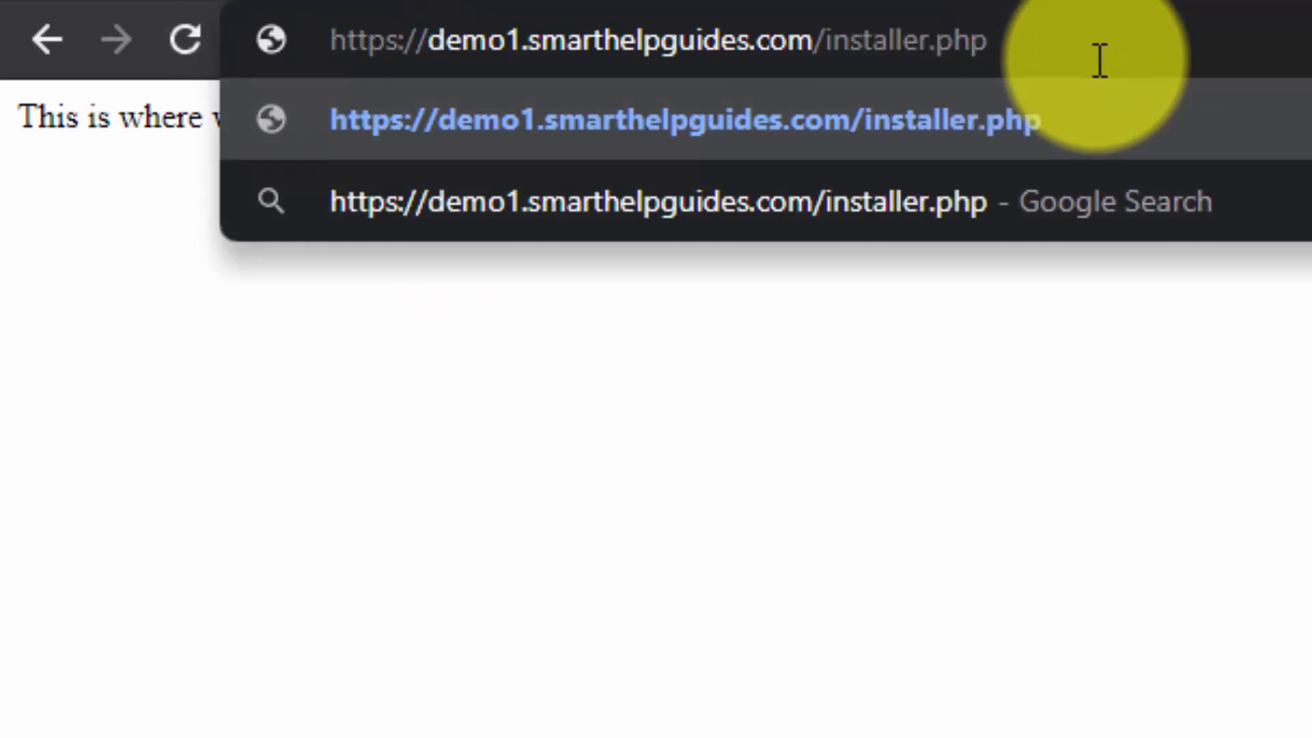
key(Return)
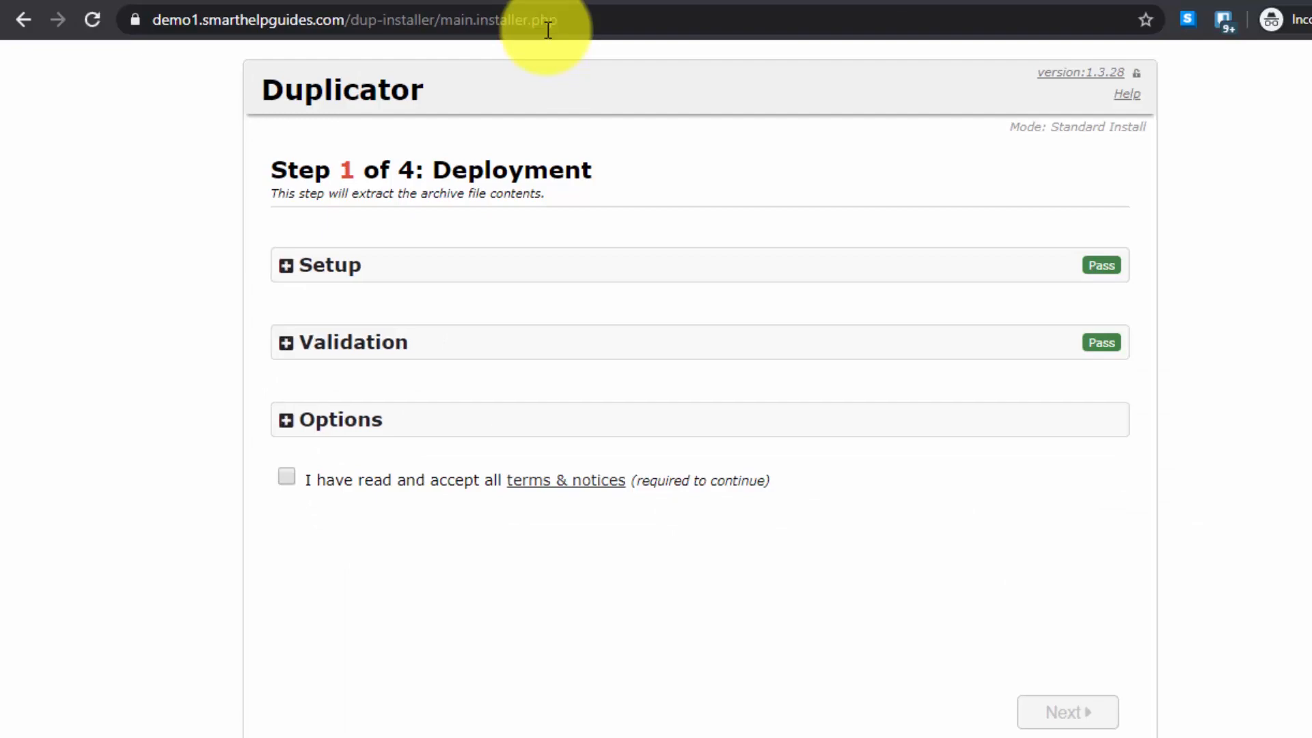
Review the validation checks and the installation options of the Deployment step, leaving the settings as they are.
click(298, 347)
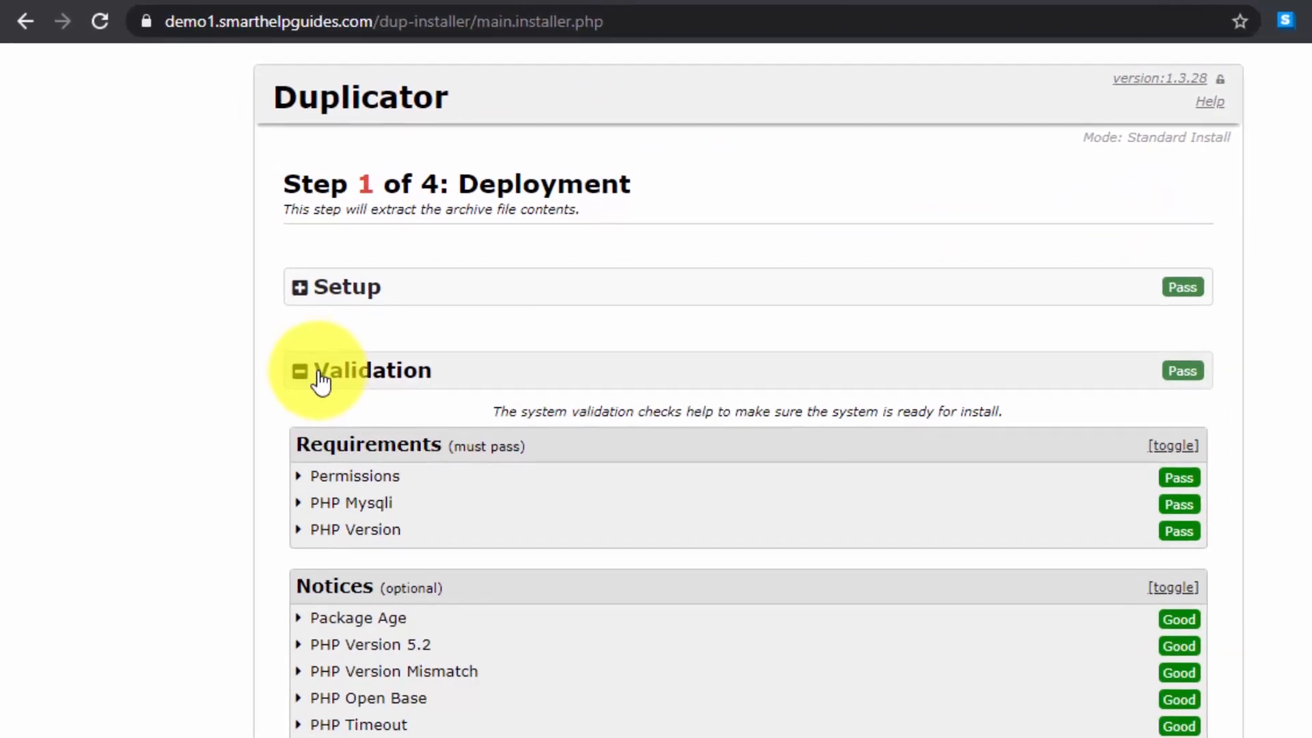
click(297, 349)
click(328, 401)
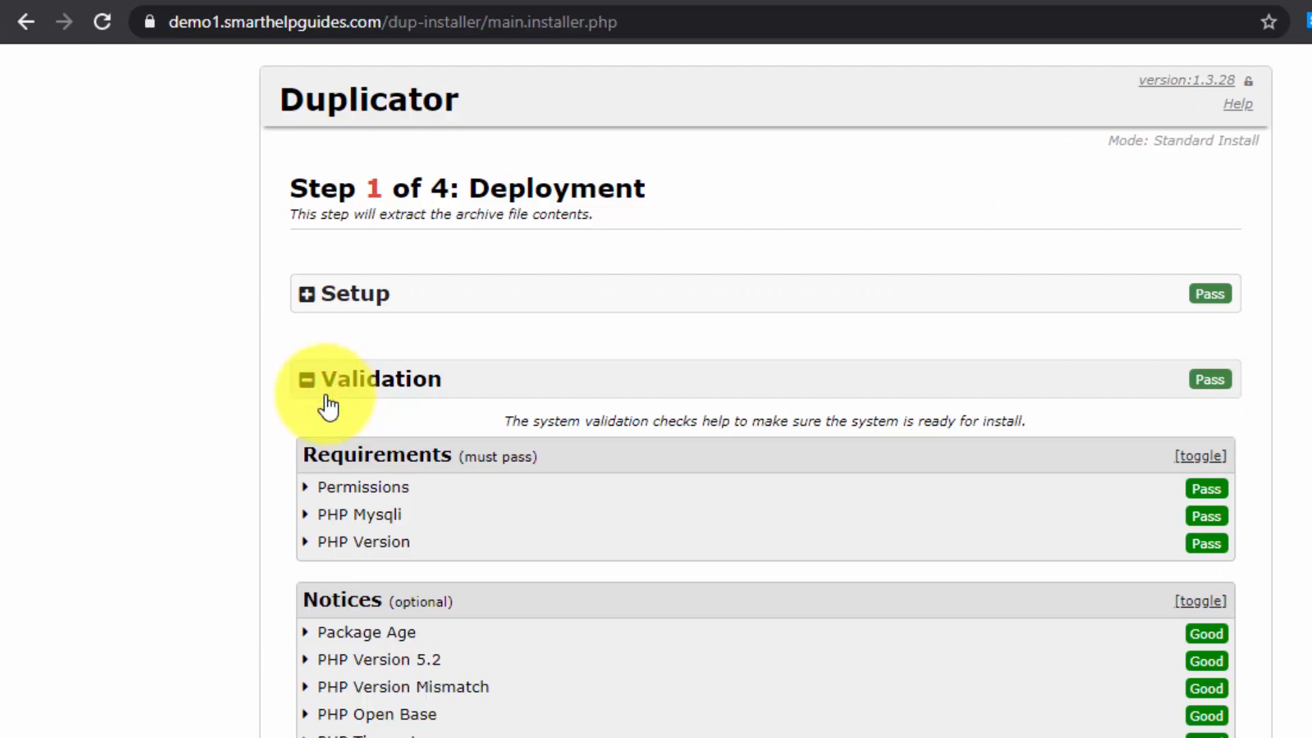
scroll(483, 704, down, 2)
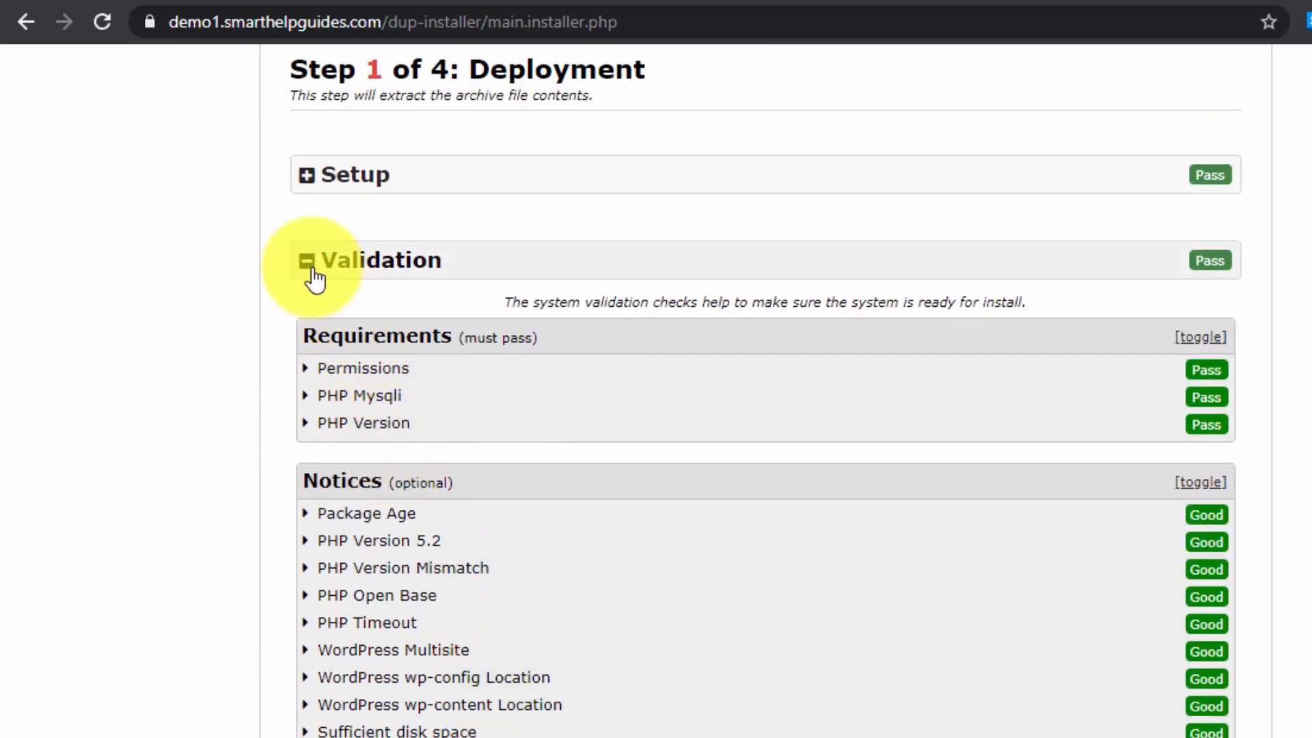
click(311, 275)
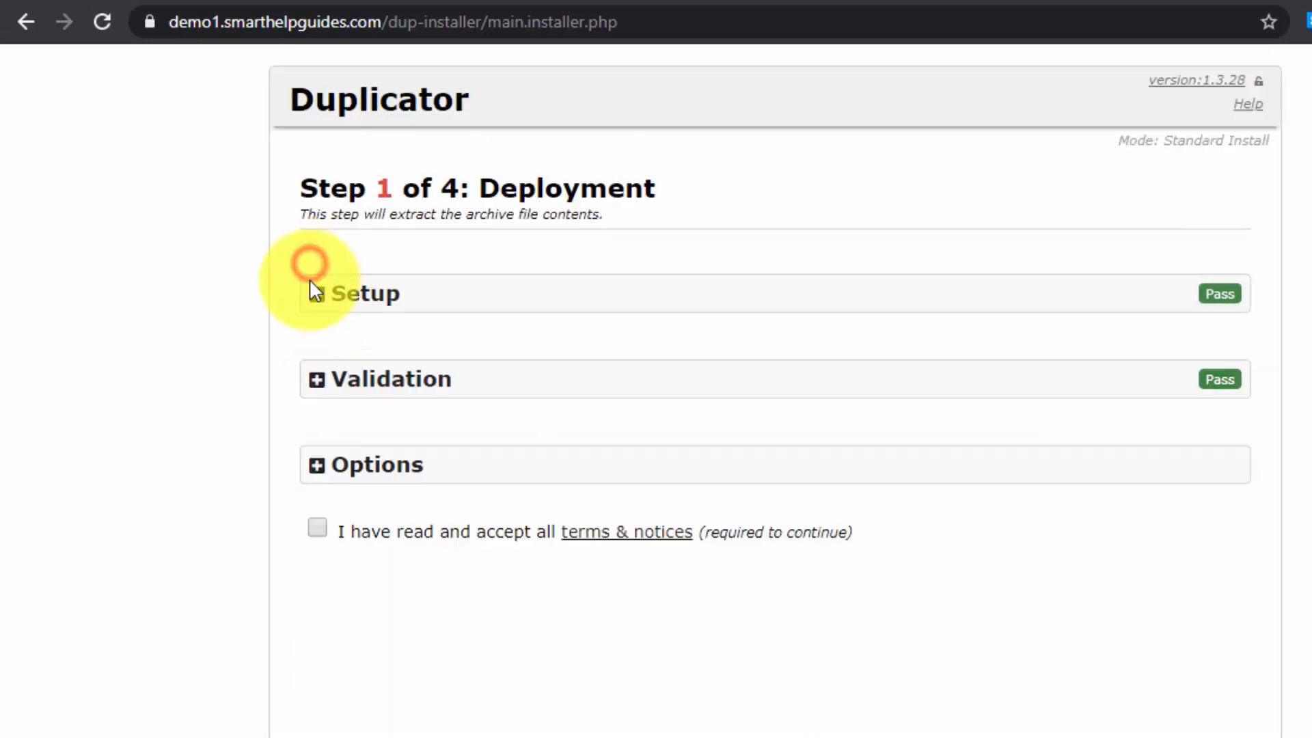
click(317, 463)
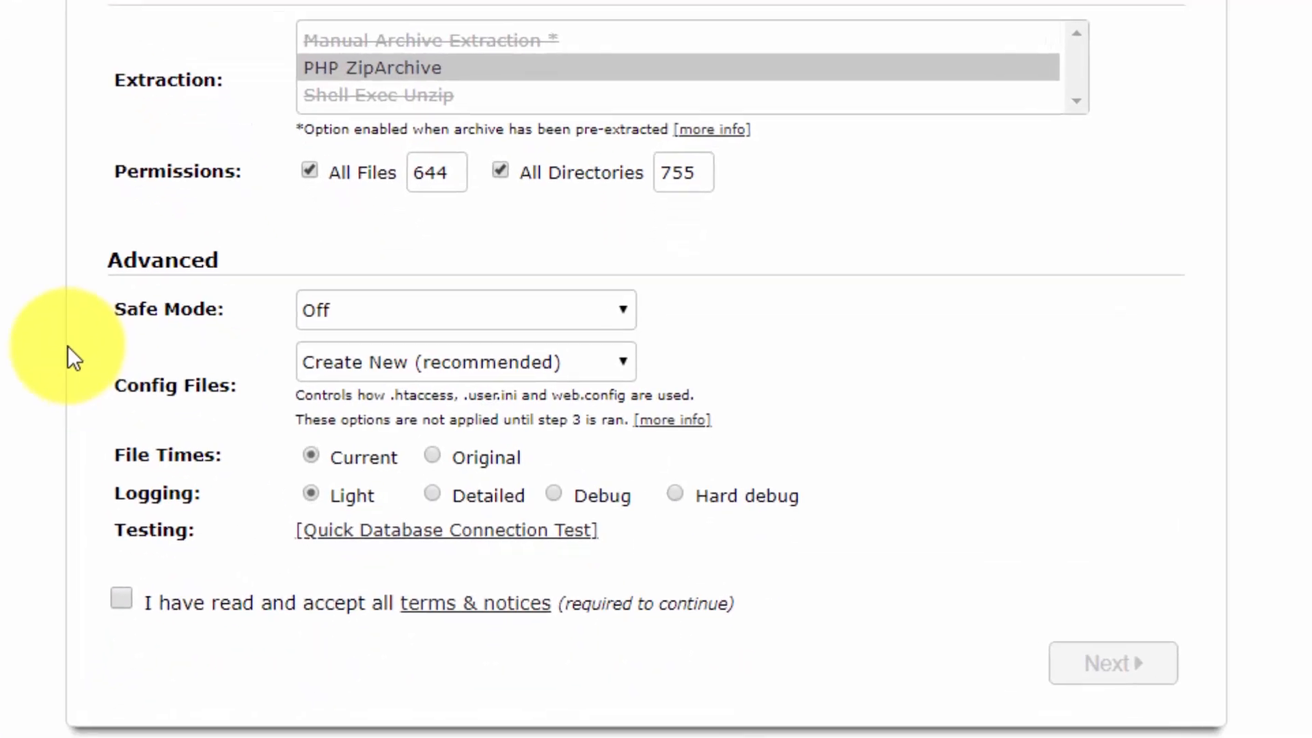
click(59, 226)
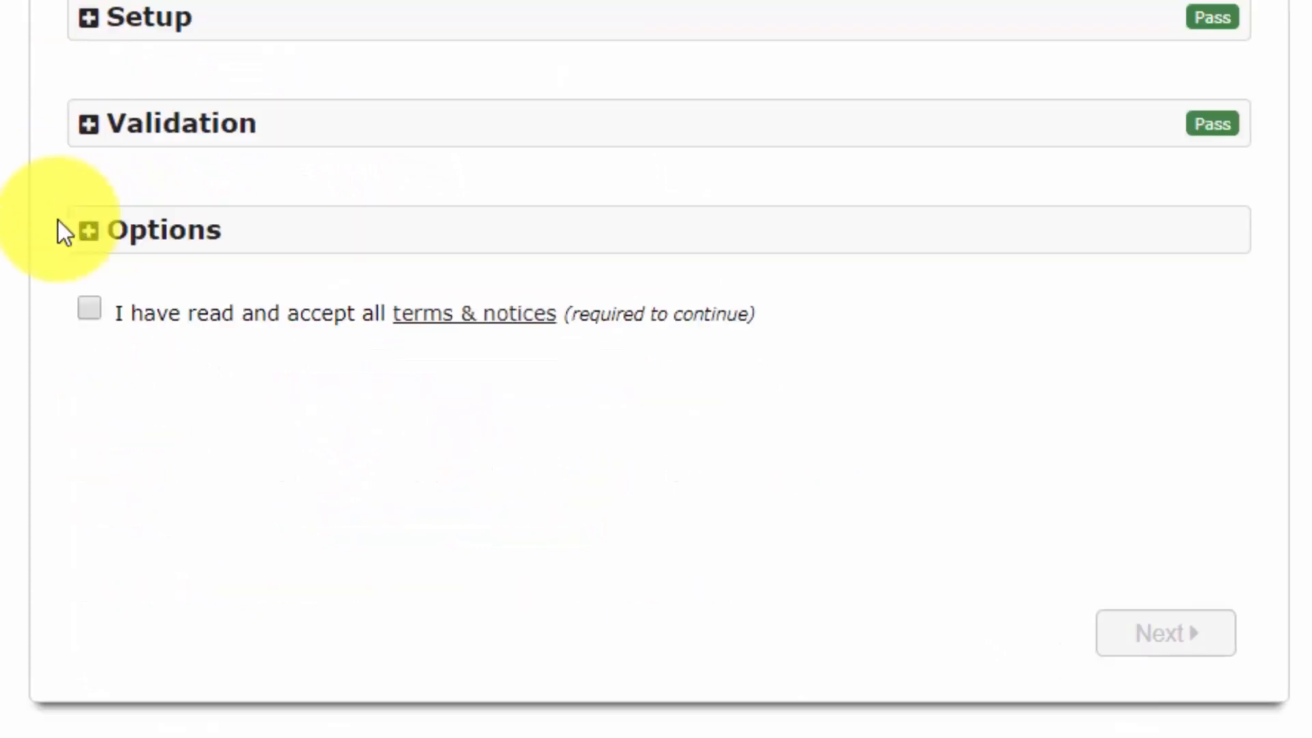
Accept the terms and notices and continue to the Install Database step, where database, user and password are required.
click(88, 306)
click(1162, 635)
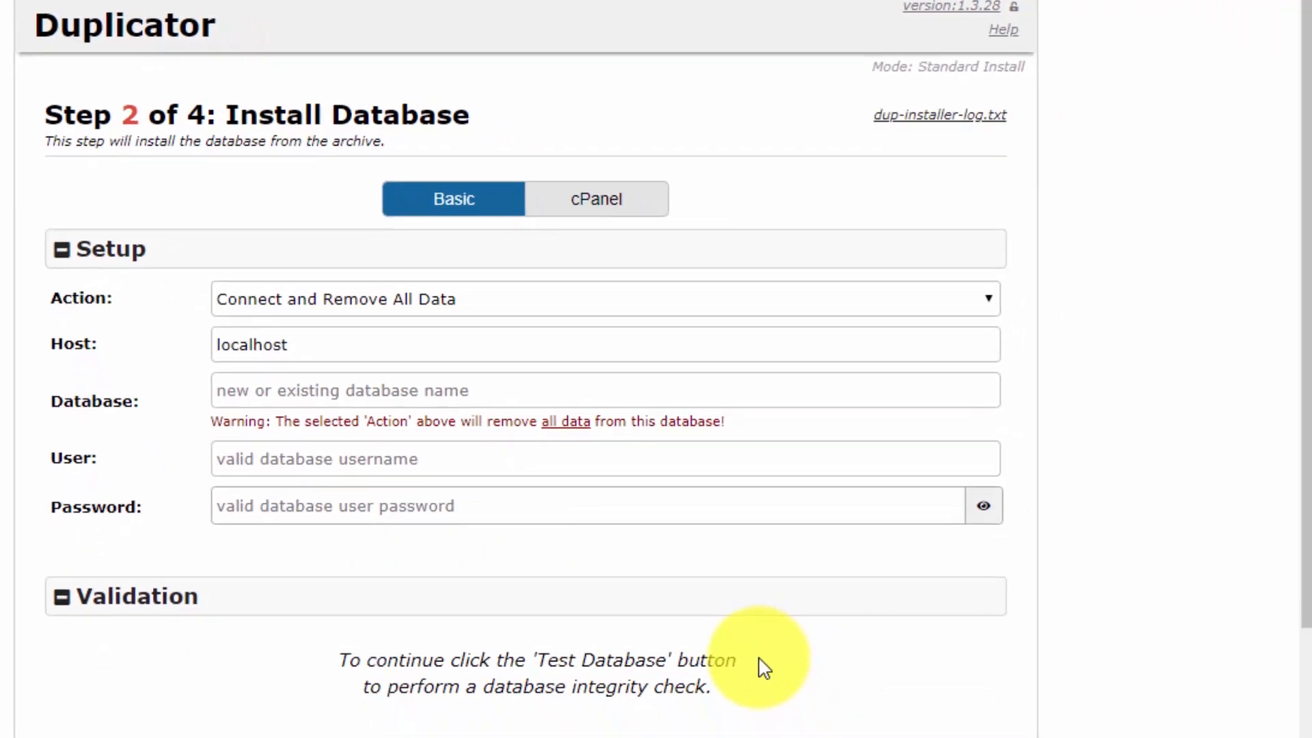
click(76, 400)
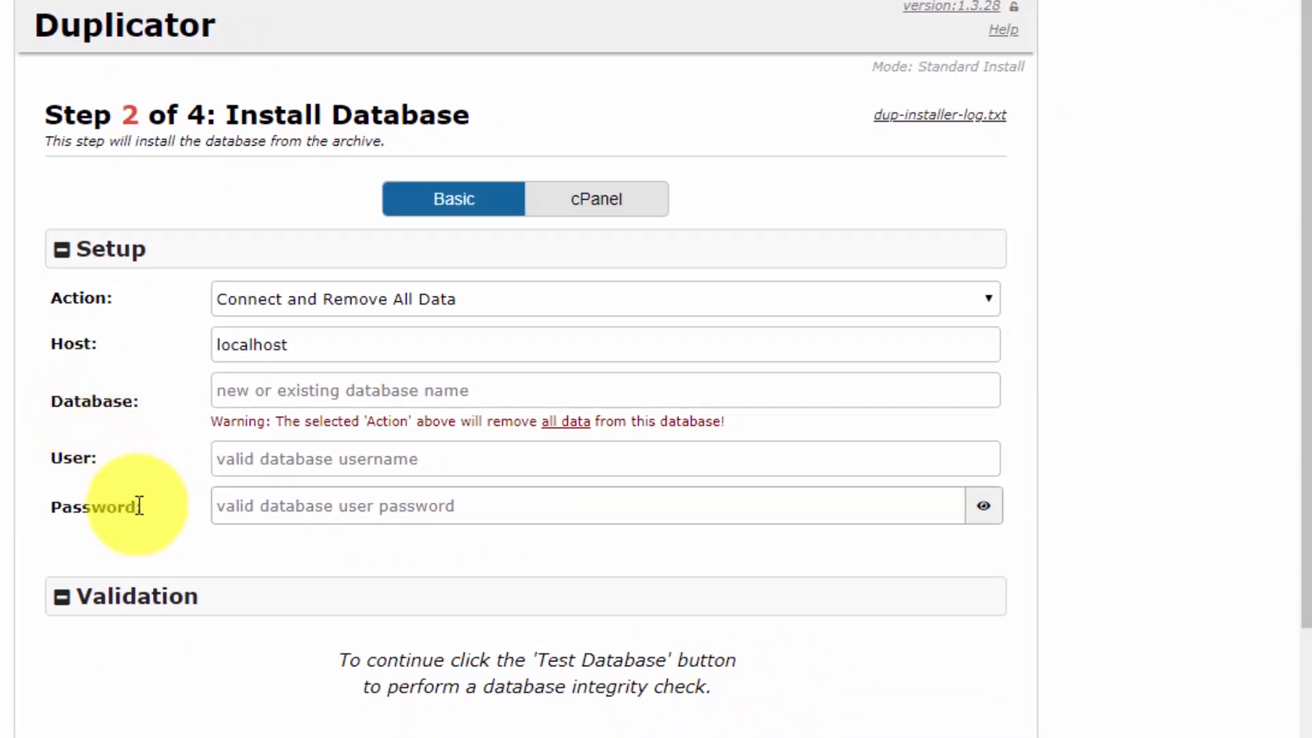
click(108, 496)
Switch to cPanel and open MySQL Databases.
click(66, 404)
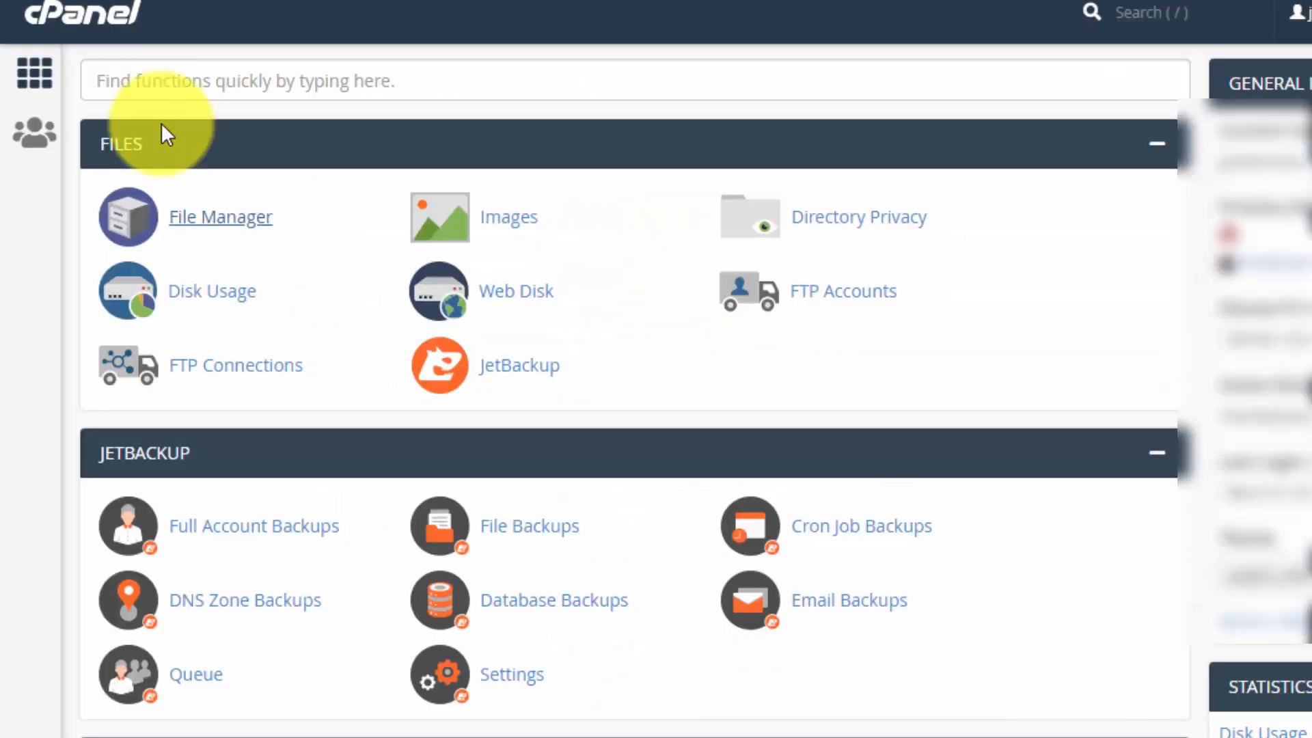
scroll(6, 433, down, 10)
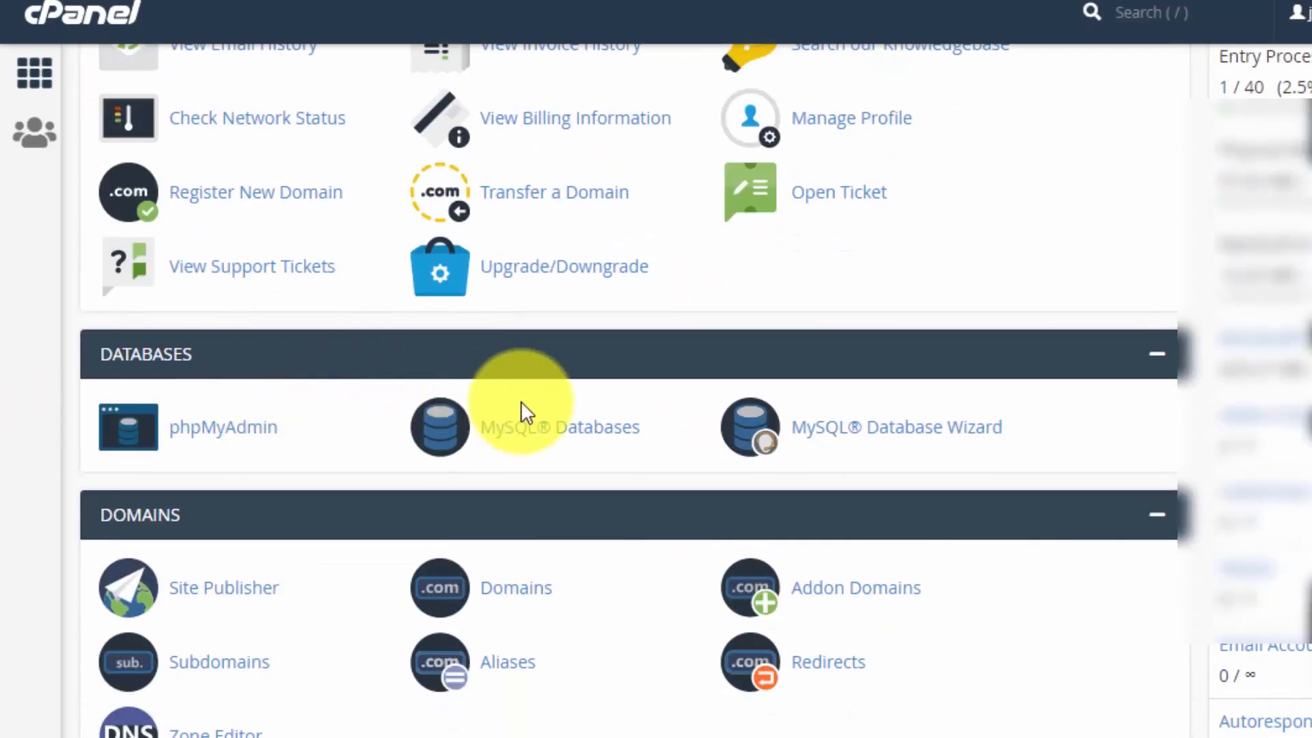
click(530, 447)
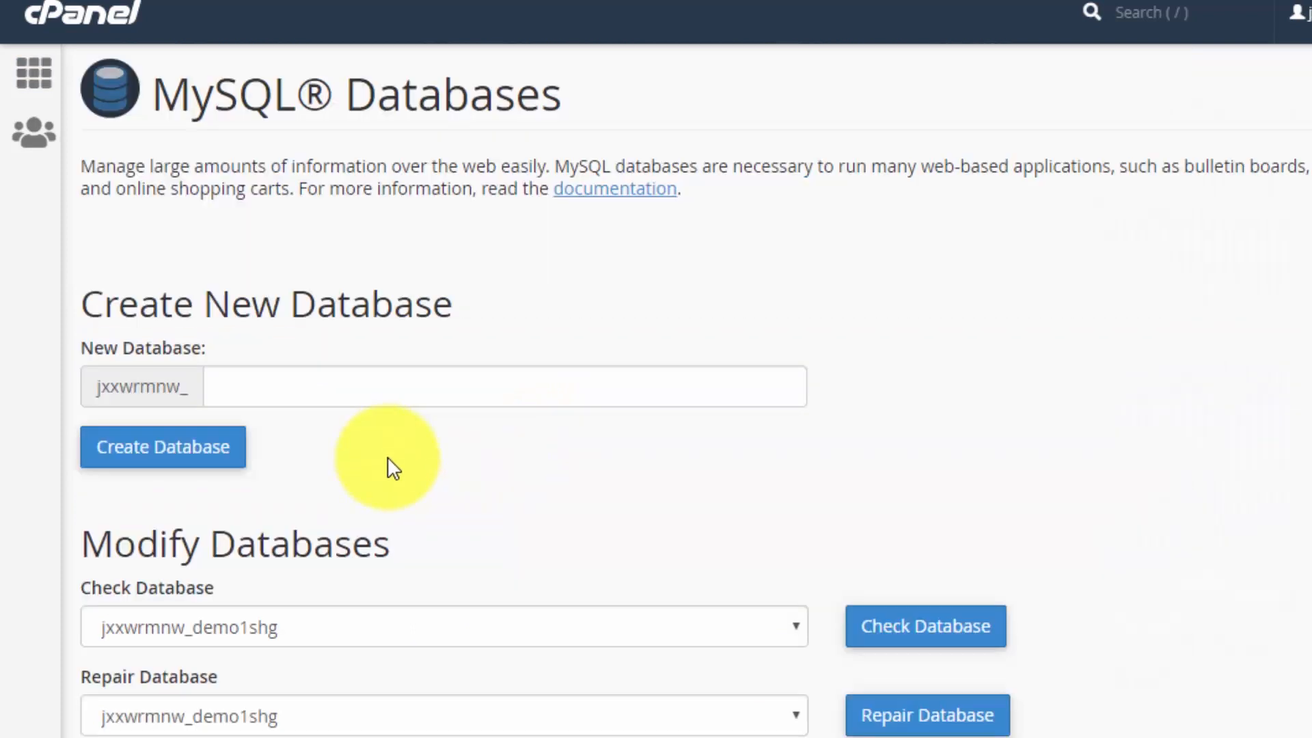
Create a new MySQL database named demo2dup after the account prefix and return to the database overview.
scroll(393, 468, down, 2)
click(365, 263)
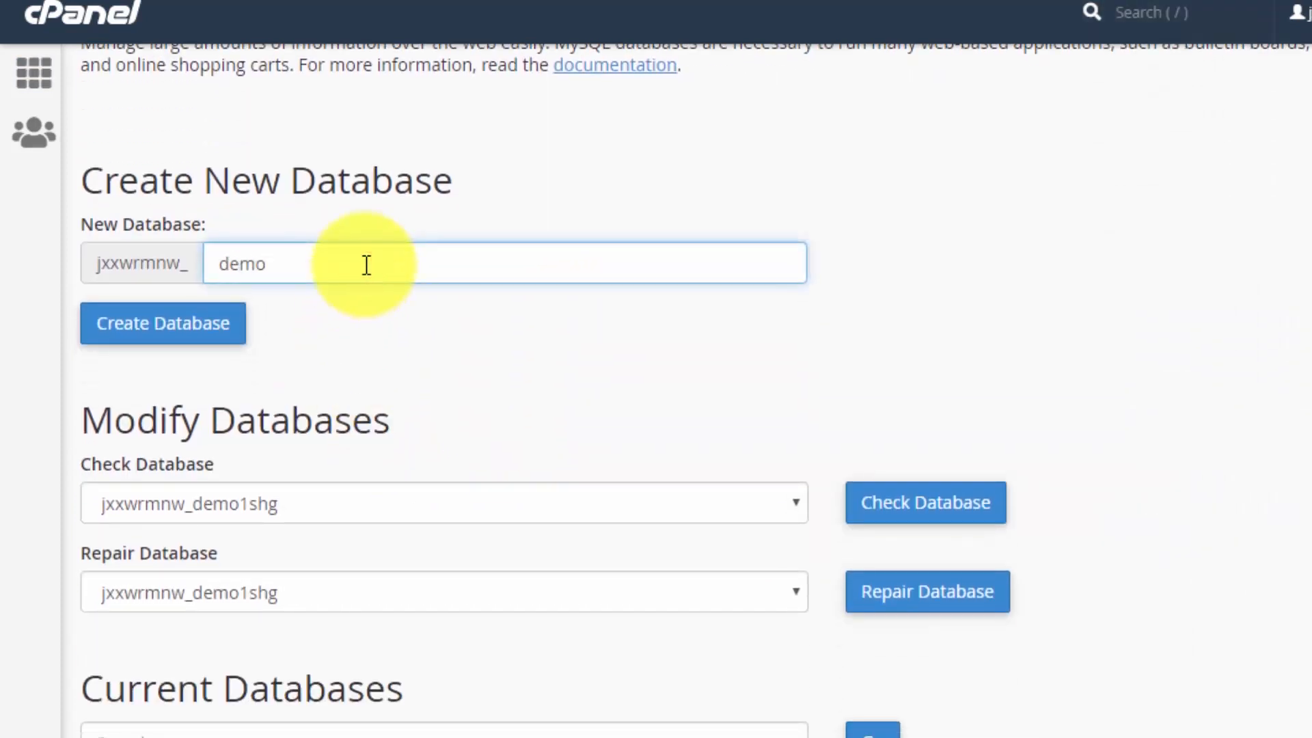
text(demo2dup)
scroll(366, 265, up, 2)
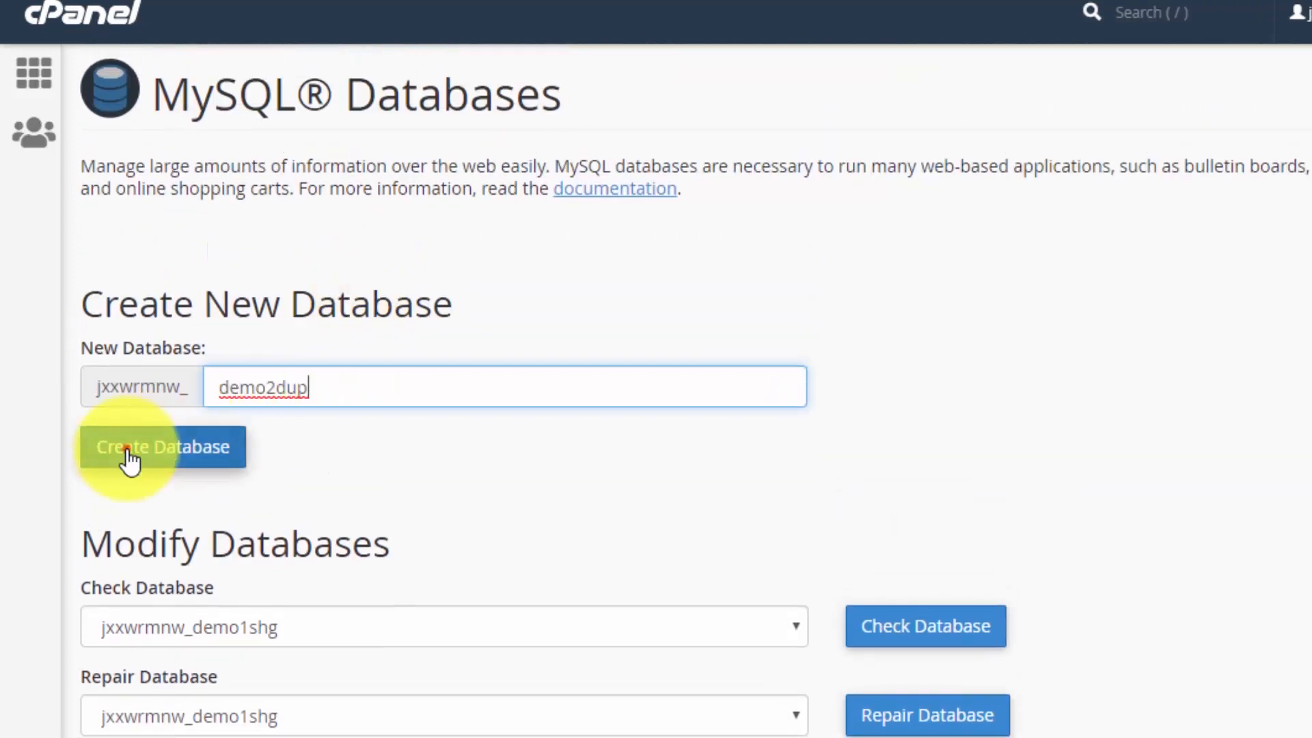
click(130, 336)
click(847, 265)
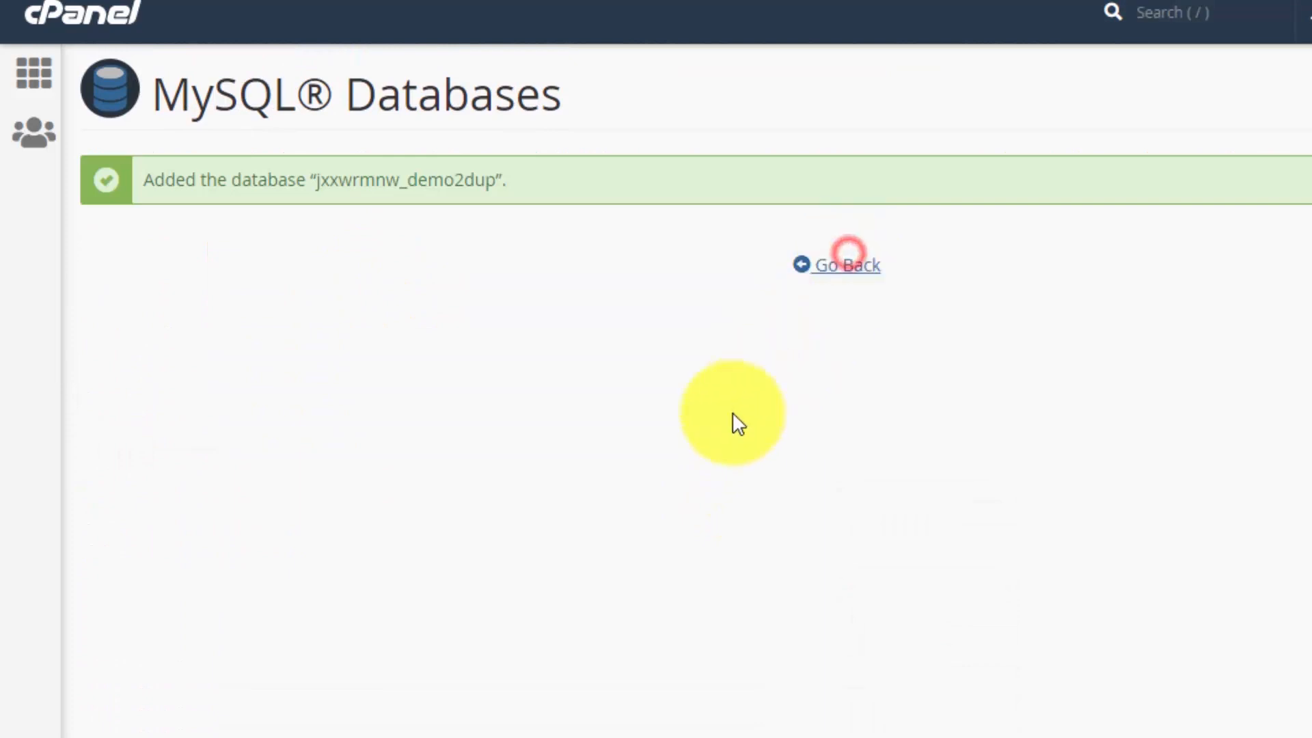
Enter demo2dupu as the username of a new MySQL user.
scroll(666, 451, down, 10)
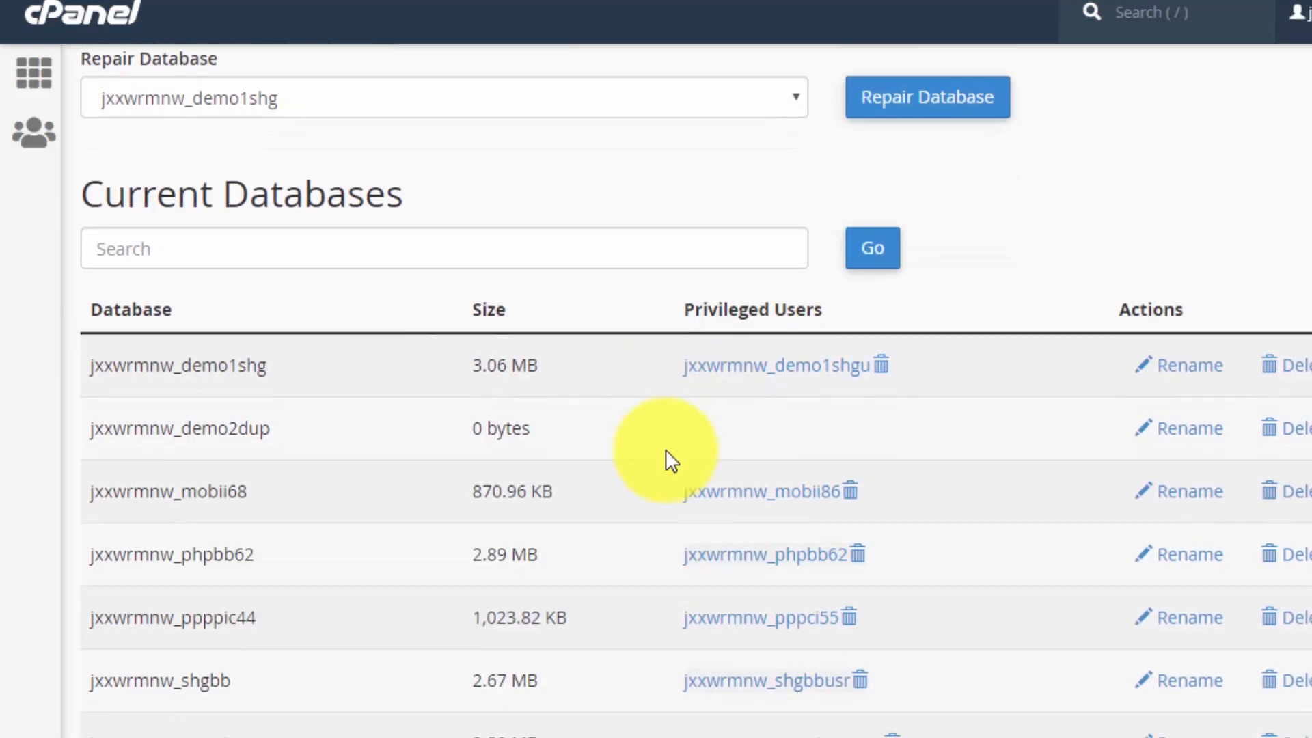
scroll(666, 461, down, 10)
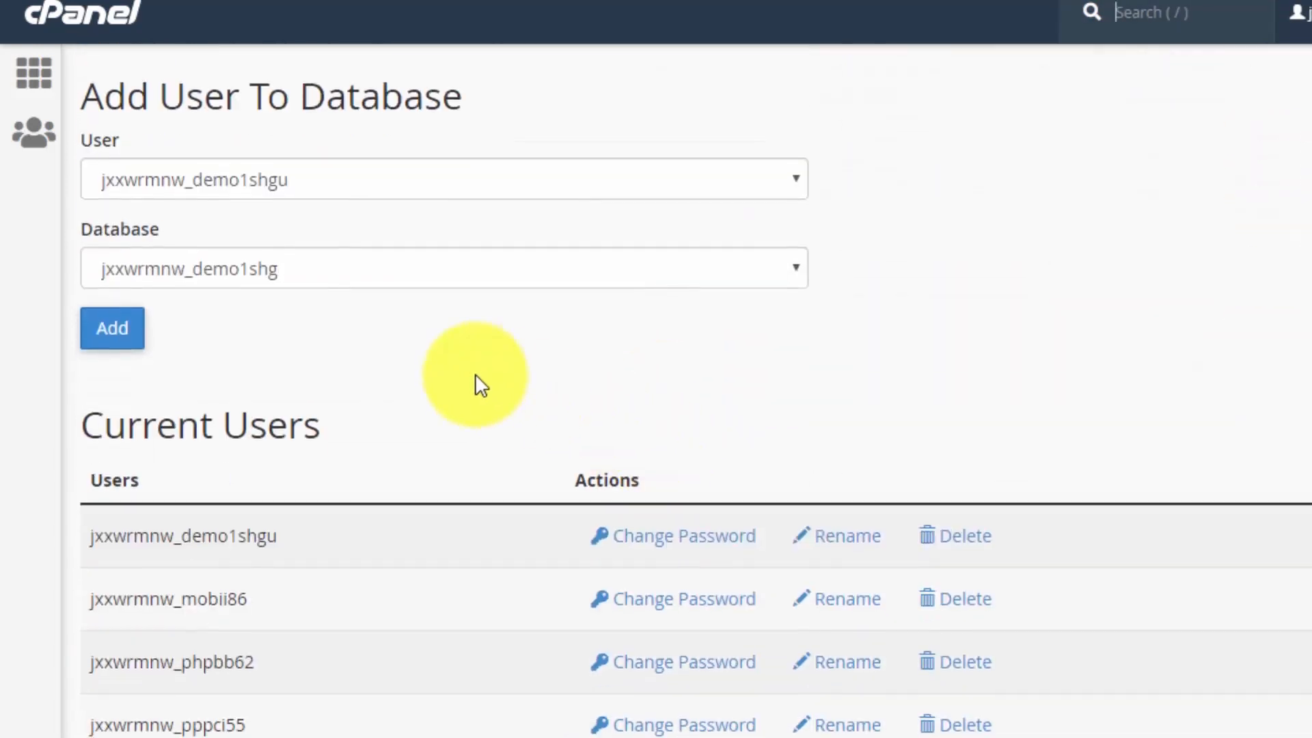
scroll(346, 424, down, 3)
scroll(346, 424, up, 12)
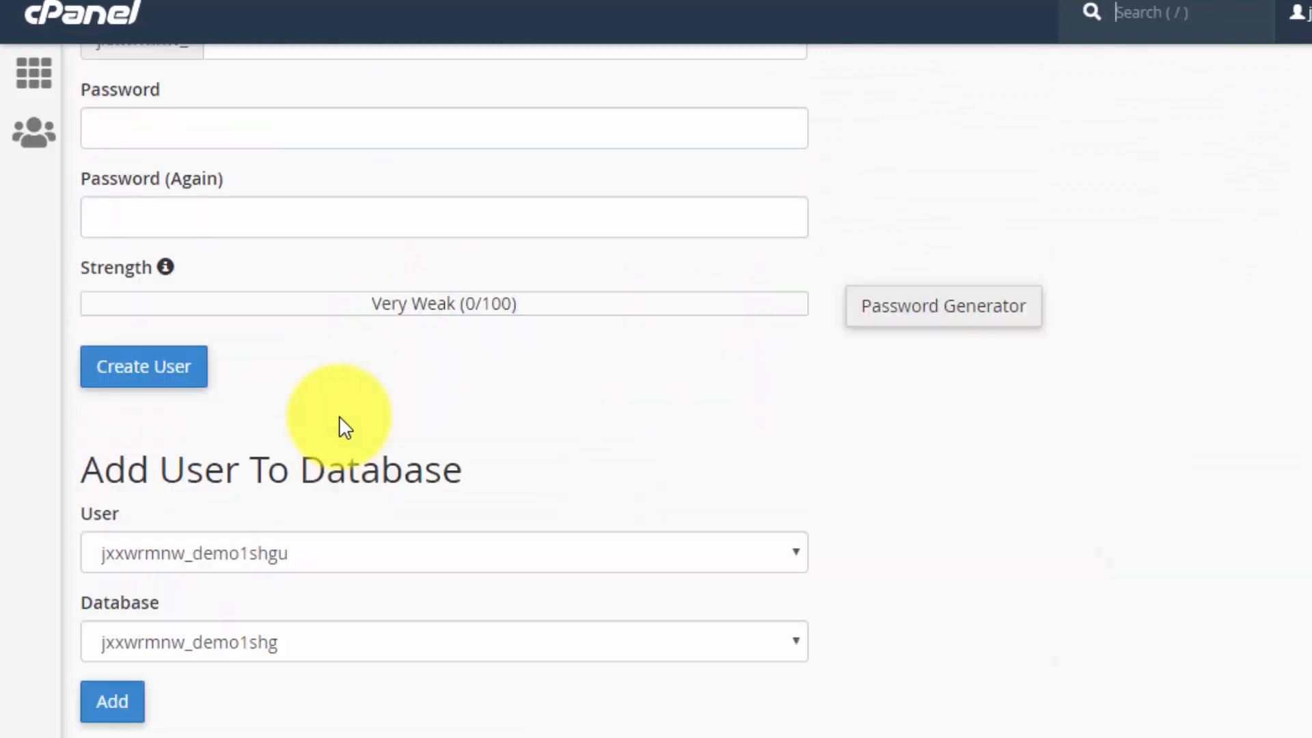
click(298, 318)
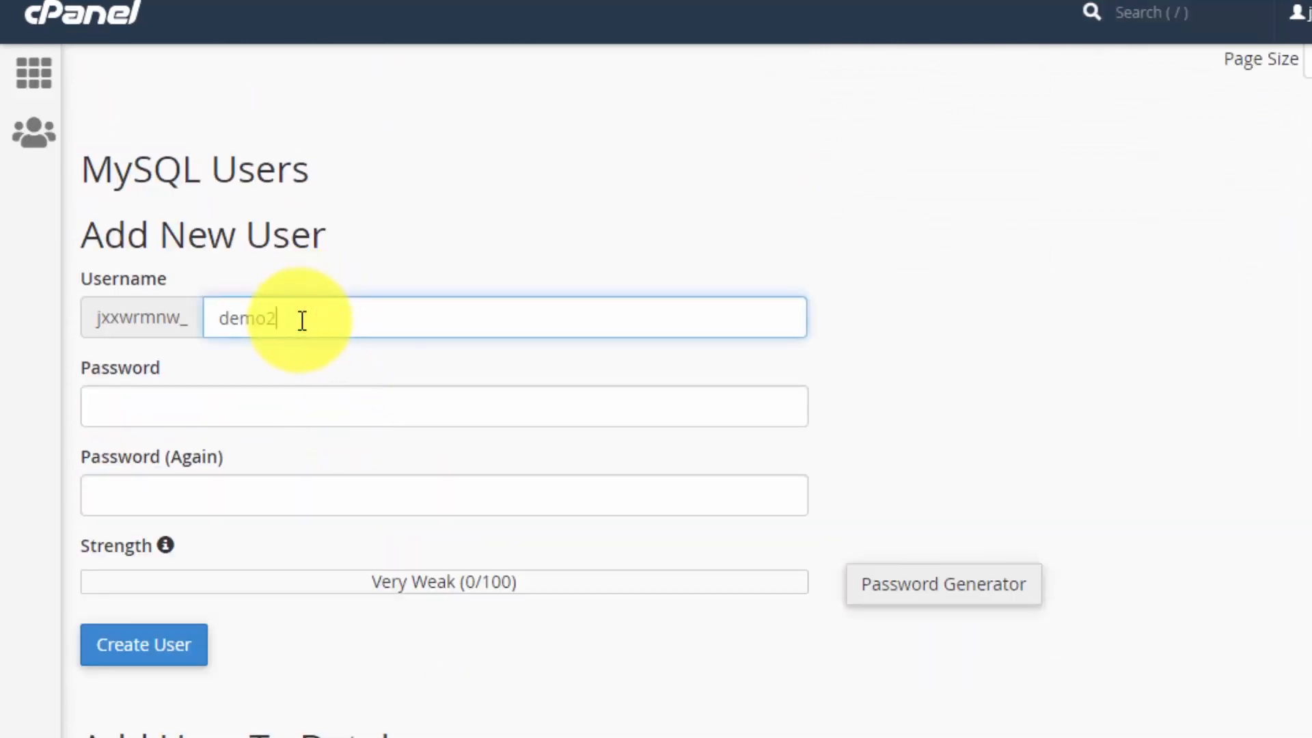
text(demo2dup)
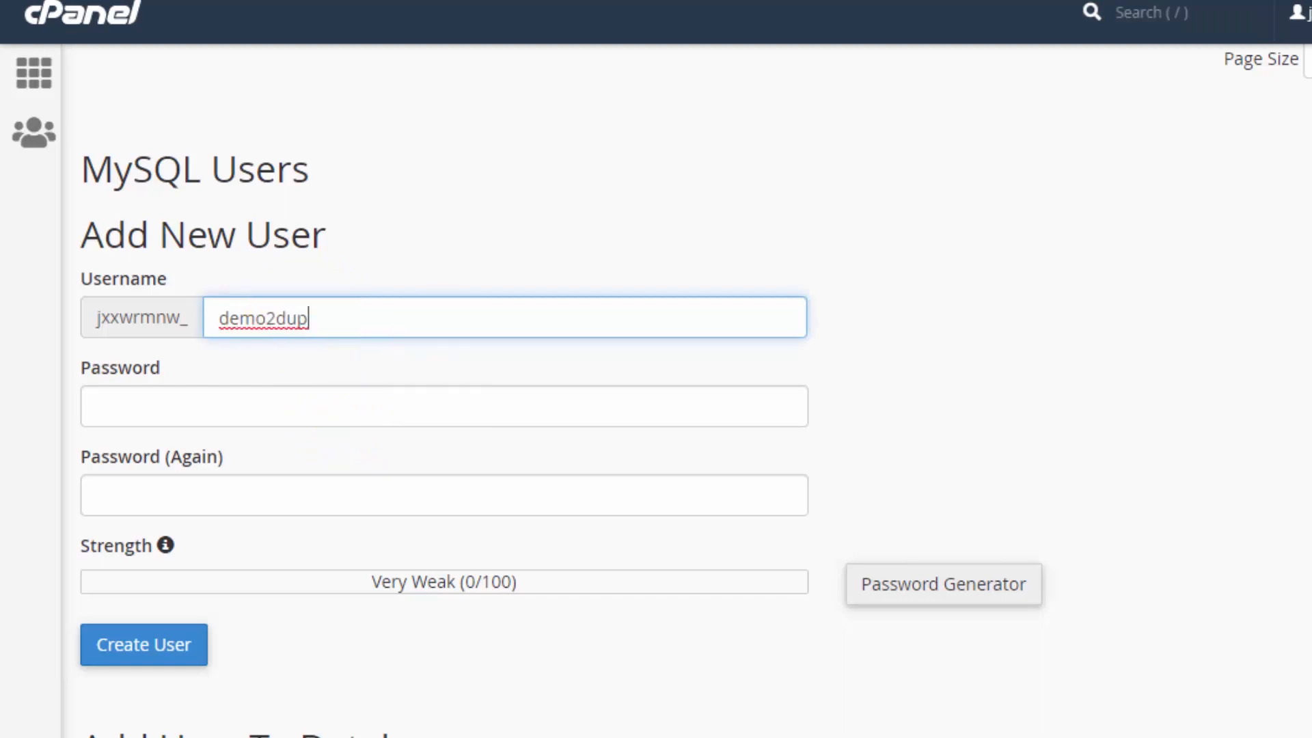
text(u)
key(Tab)
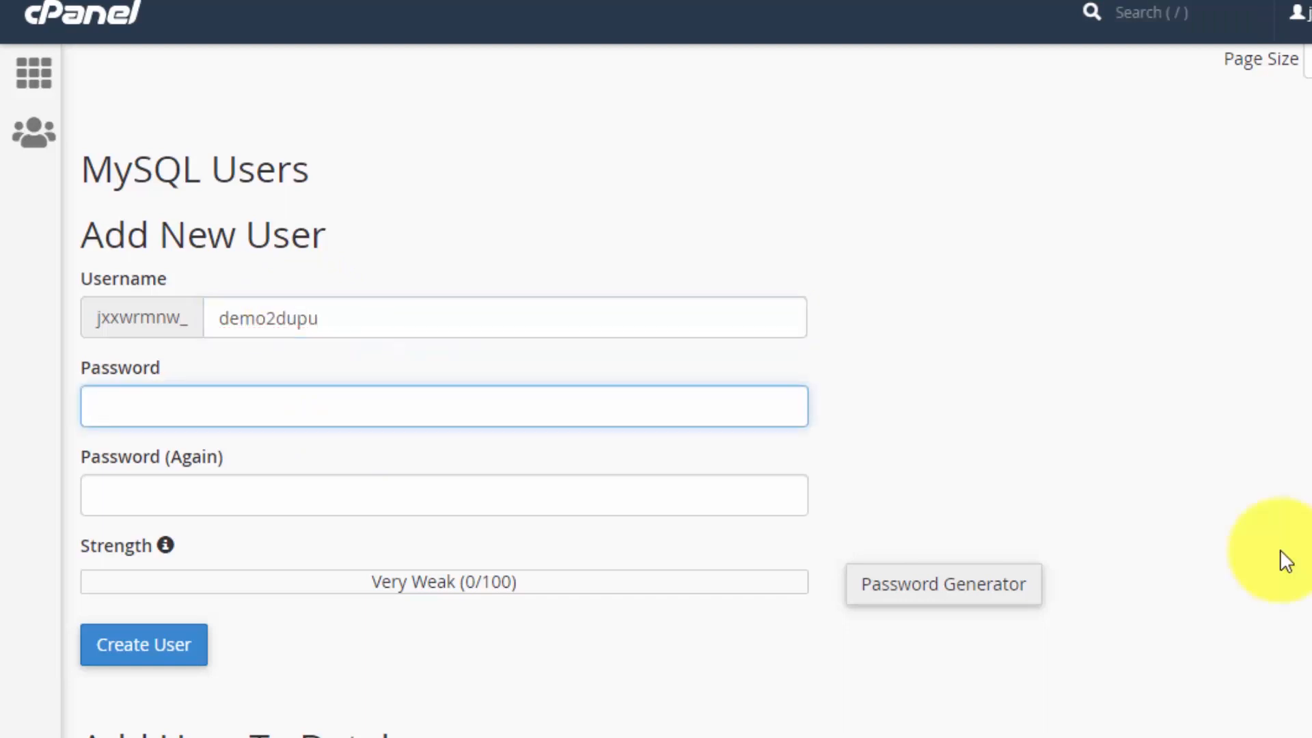
Generate a random password, mark it as copied and use it in the new MySQL user's password fields.
click(969, 574)
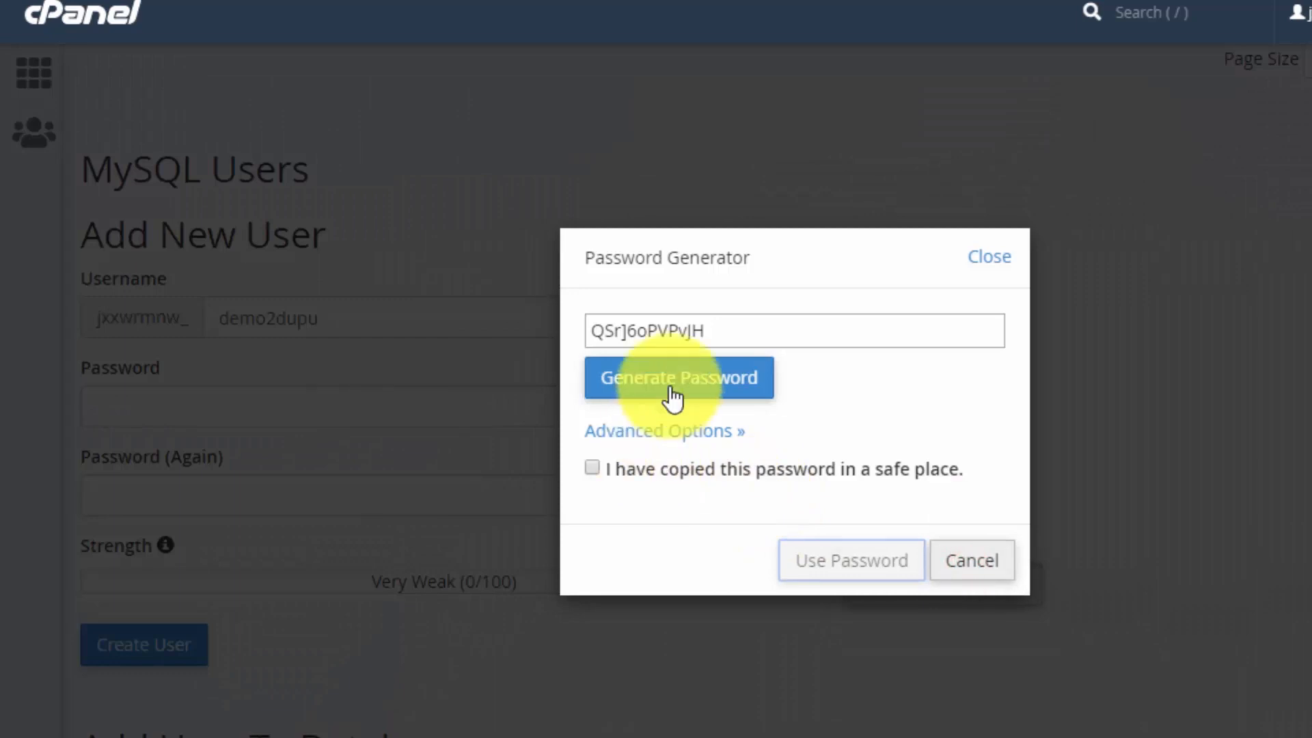
click(627, 472)
click(714, 376)
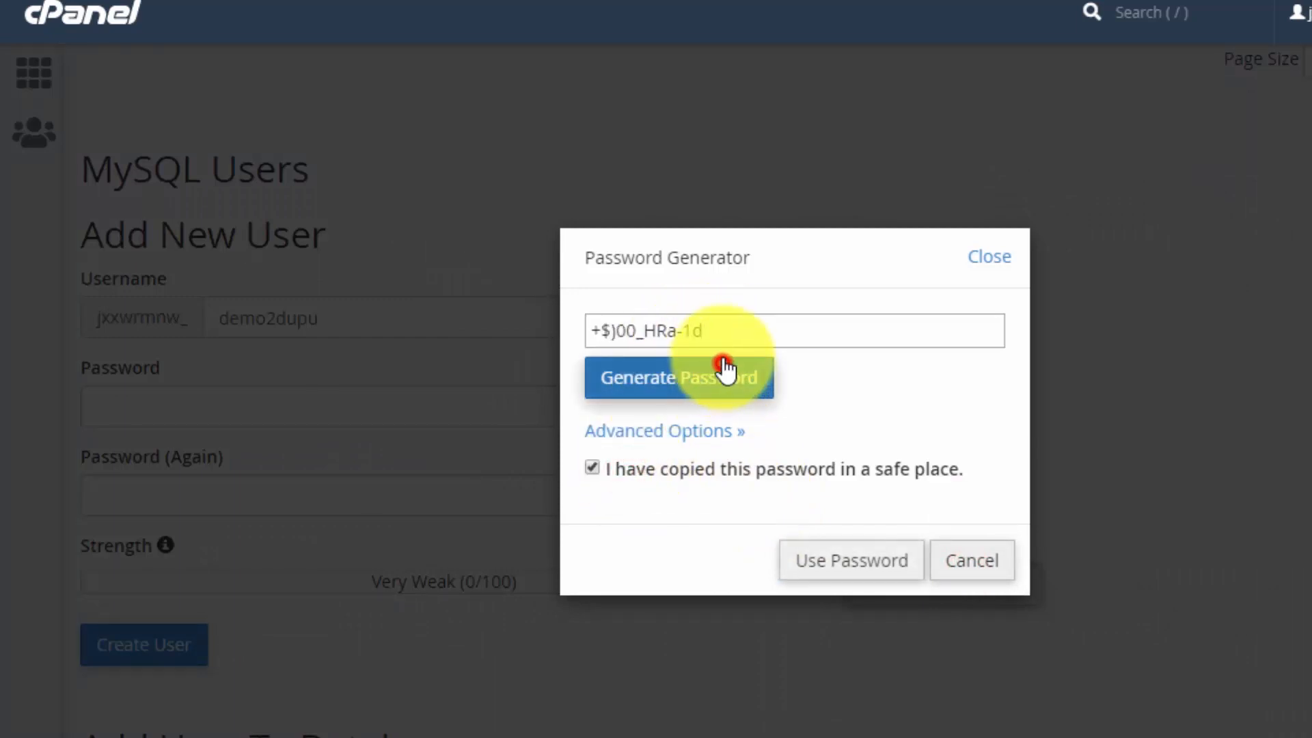
drag(728, 321, 556, 317)
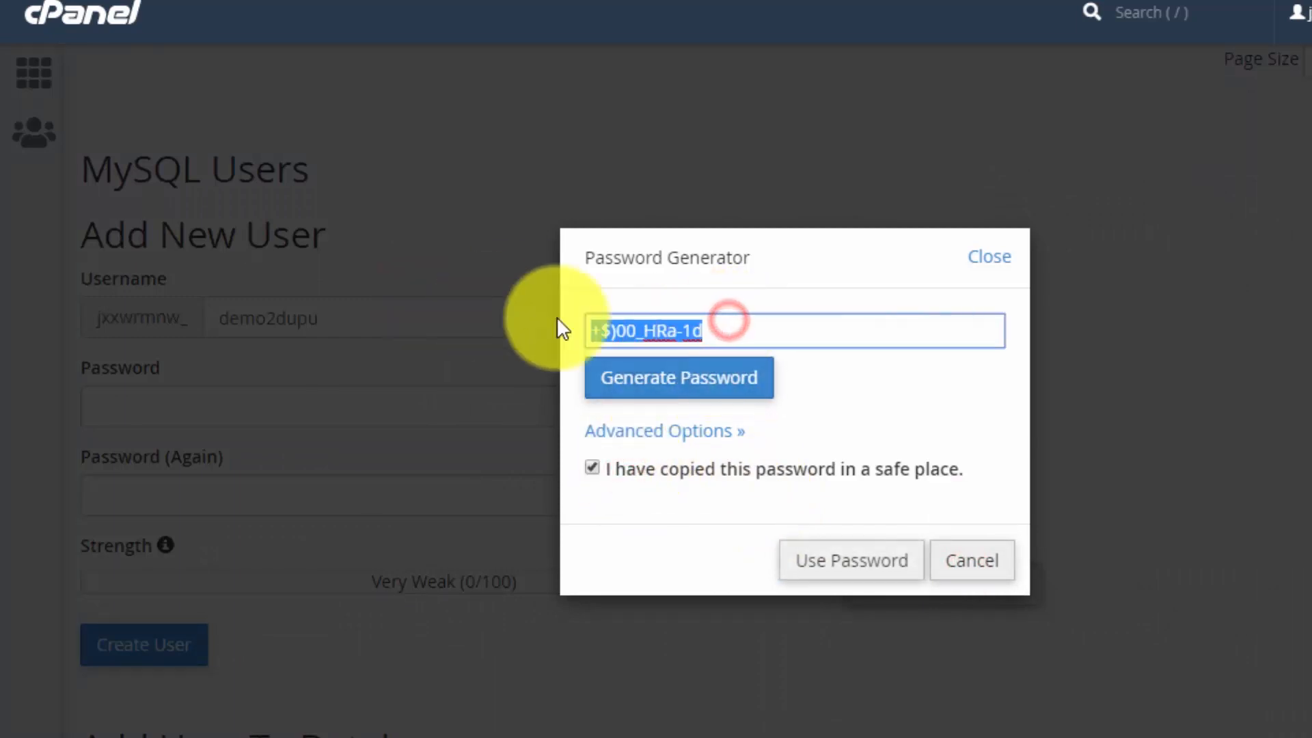
click(837, 573)
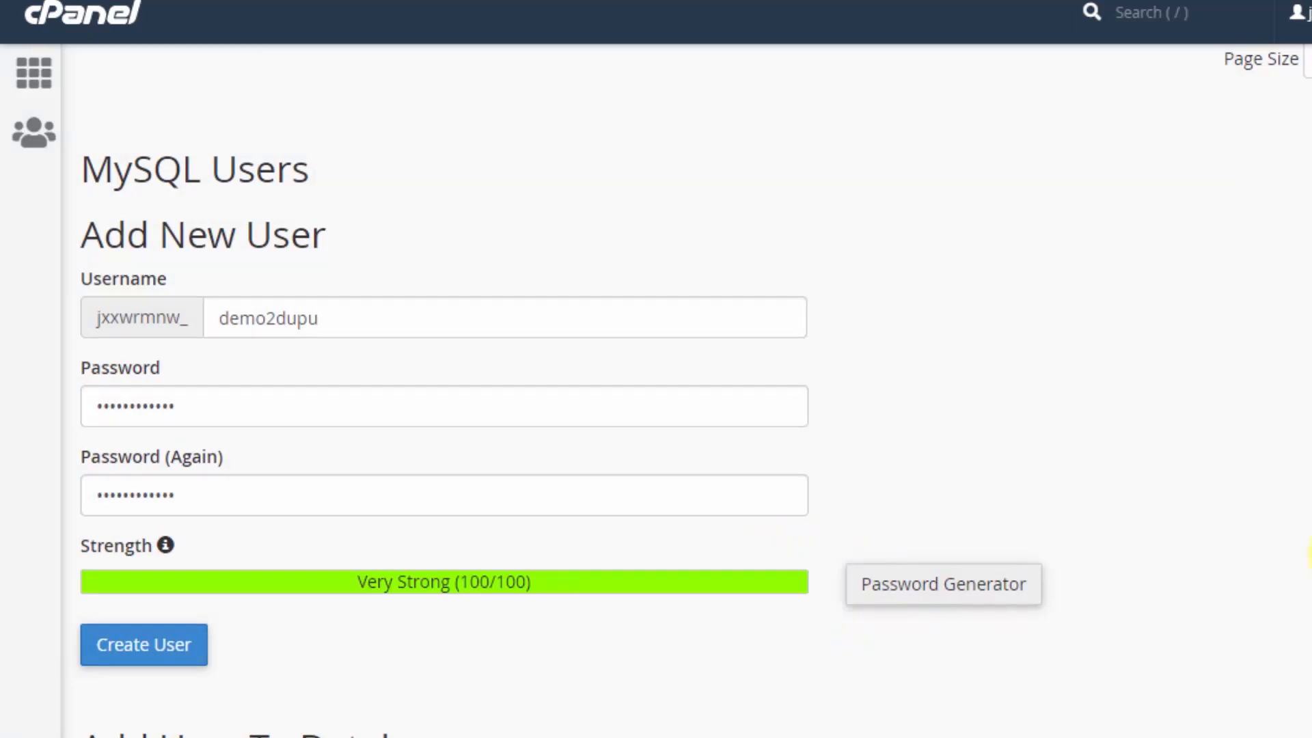
Switch to Notepad and enter "hp" in a blank note.
key(super)
text(note)
key(Return)
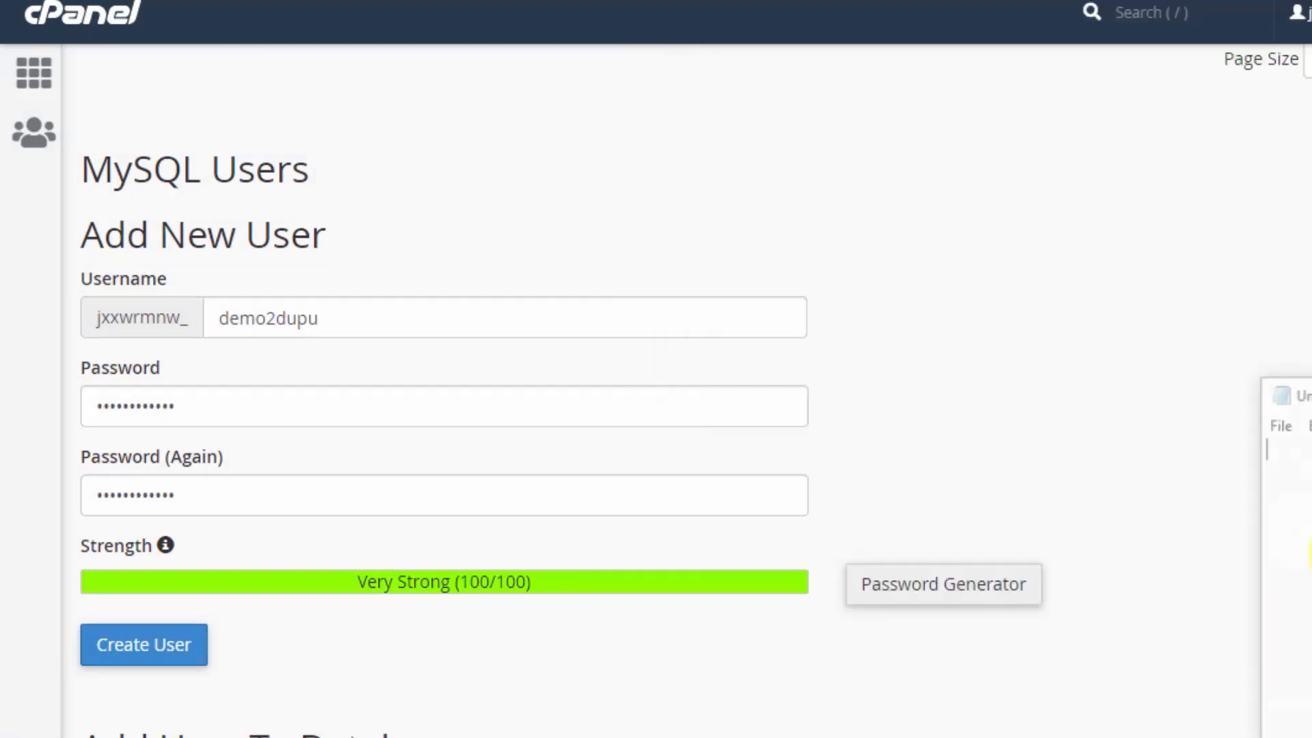
text(hp)
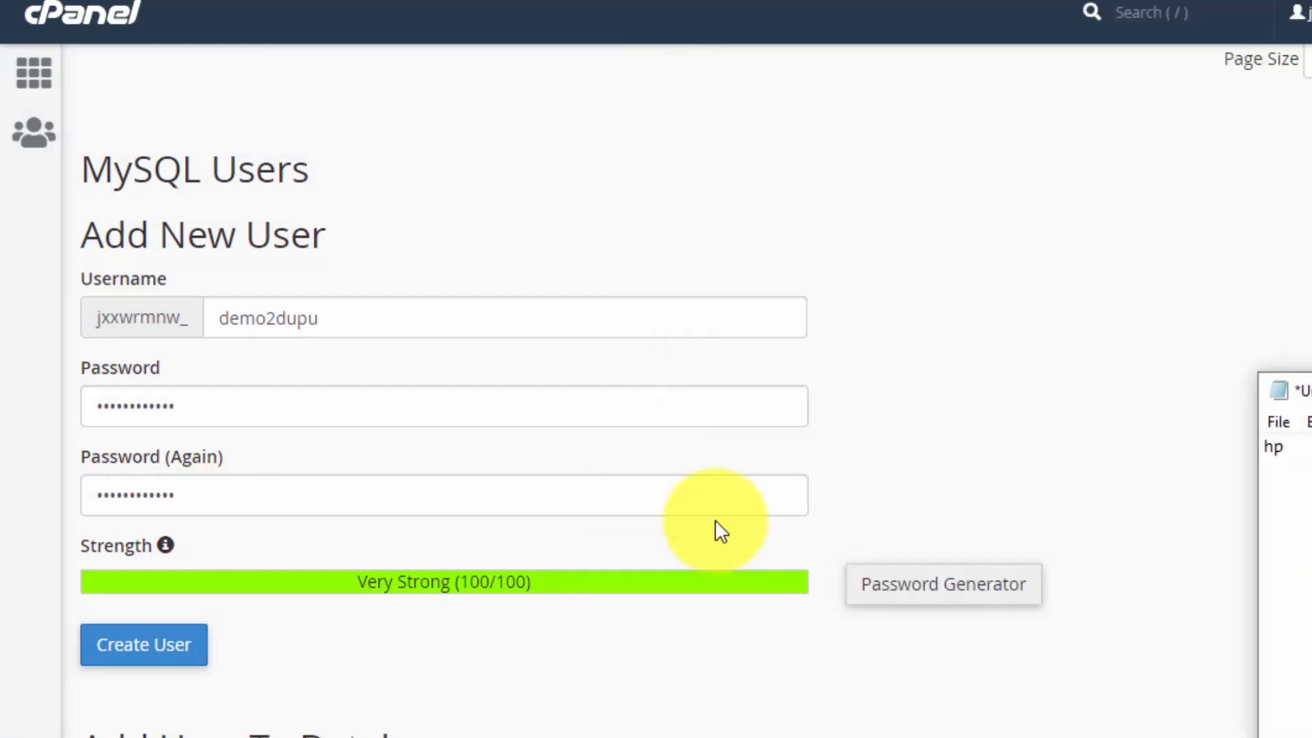
Generate a new random password for the MySQL user, mark it as saved and copy it.
click(945, 596)
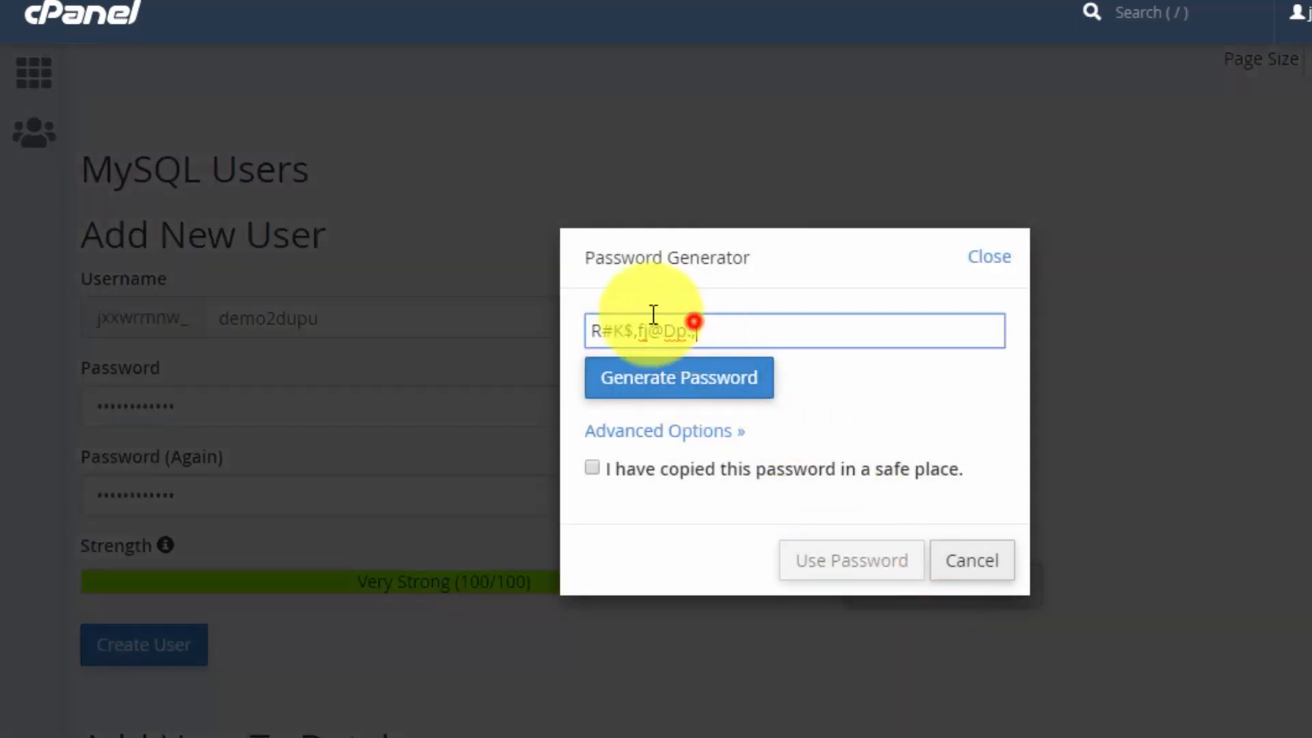
triple_click(683, 331)
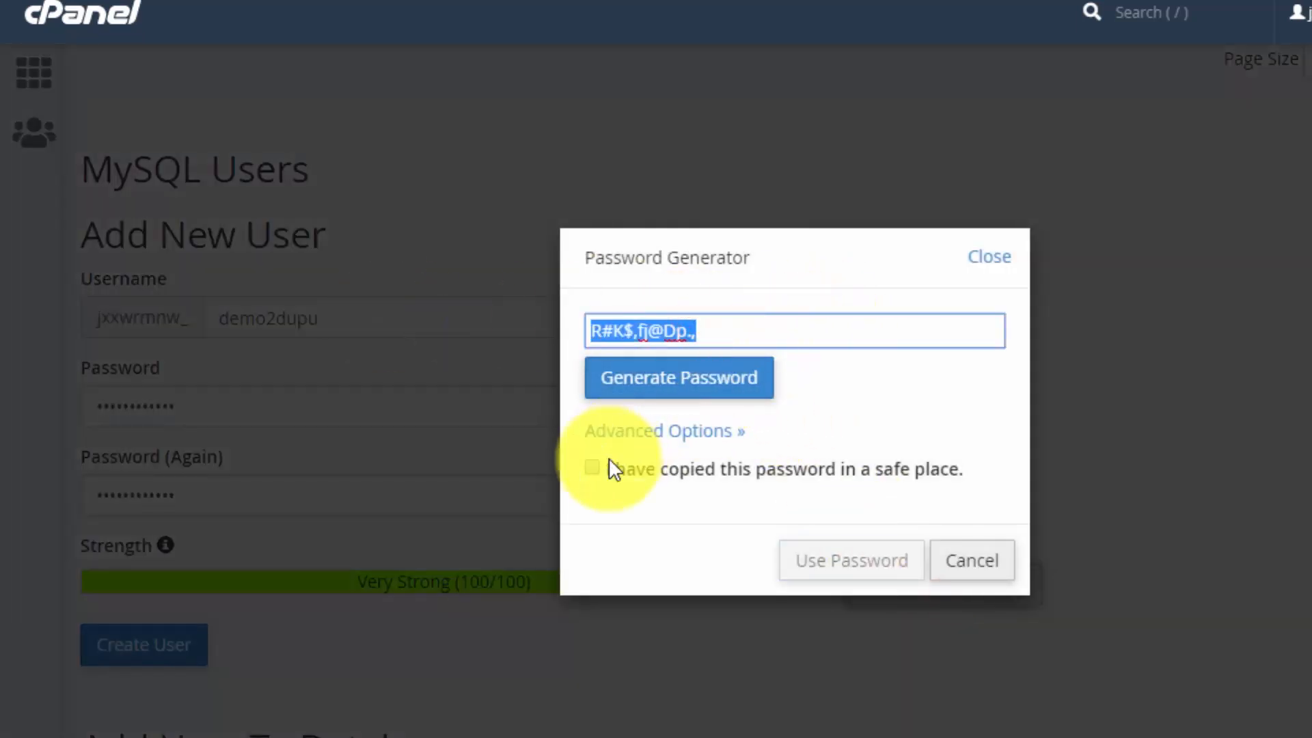
click(592, 468)
triple_click(738, 330)
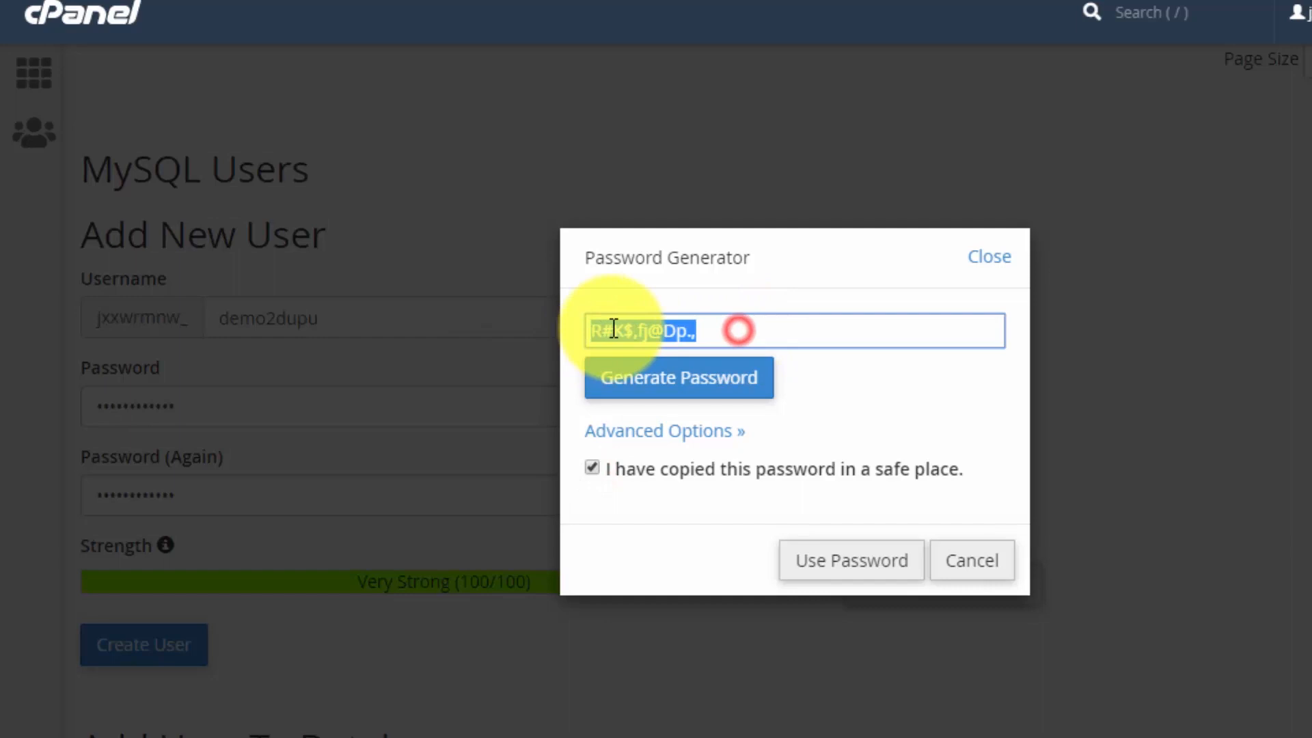
right_click(677, 330)
click(725, 418)
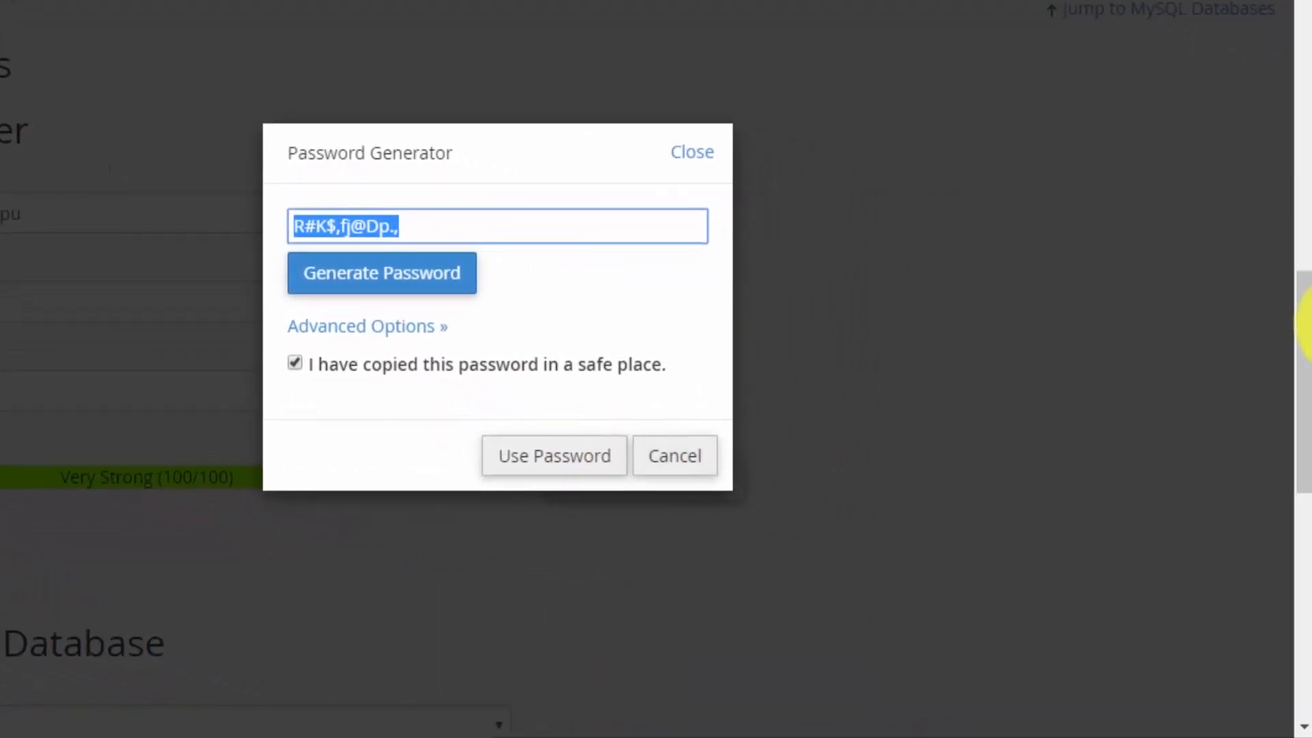
Switch to Notepad and replace the note's text with the copied database user password.
key(alt+Tab)
drag(1029, 370, 850, 354)
key(ctrl+v)
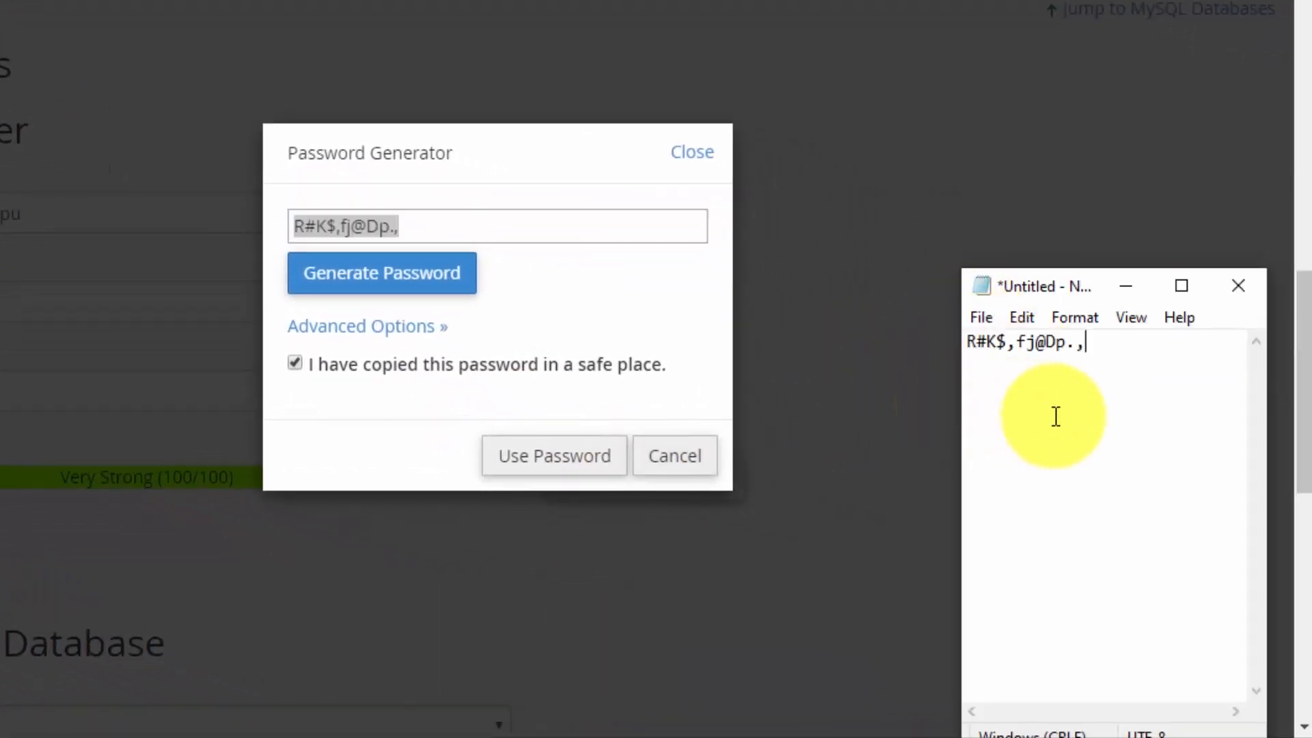
drag(1075, 419, 1091, 418)
Apply the generated password, create the demo2dupu MySQL user and return to the database overview.
click(441, 414)
click(554, 456)
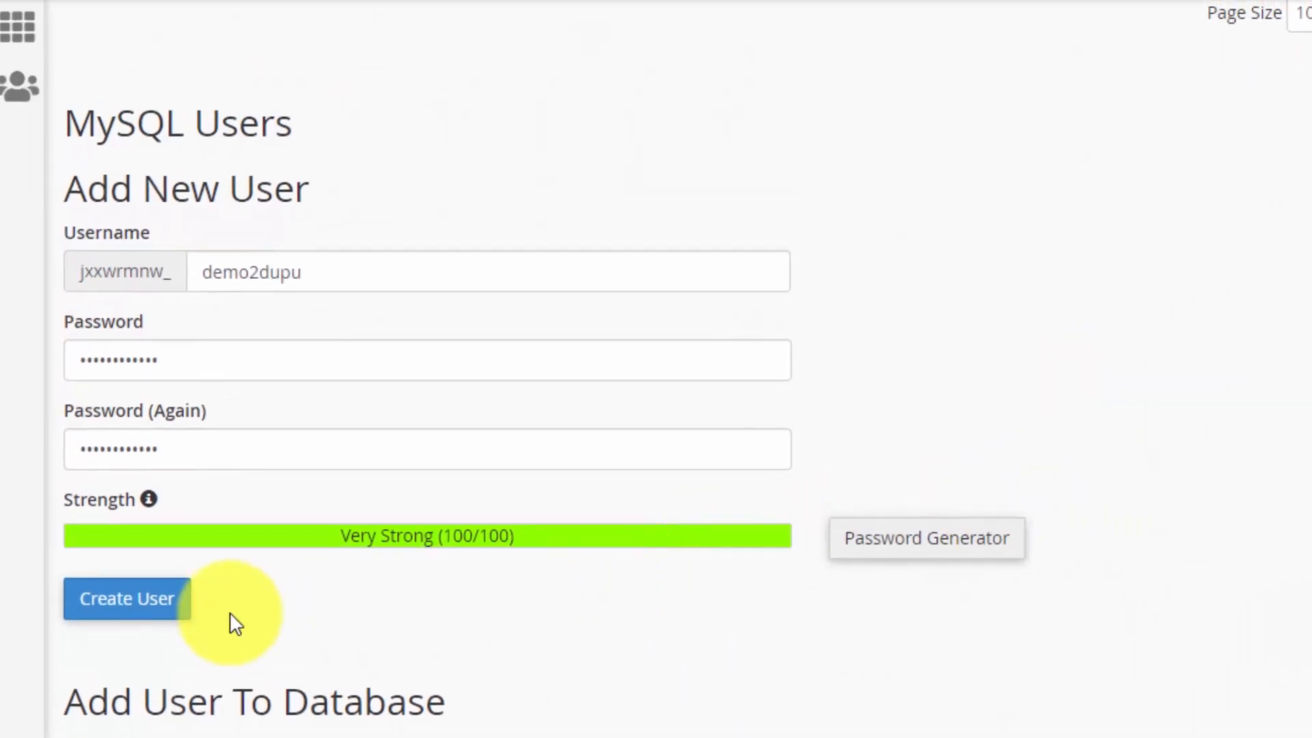
click(167, 609)
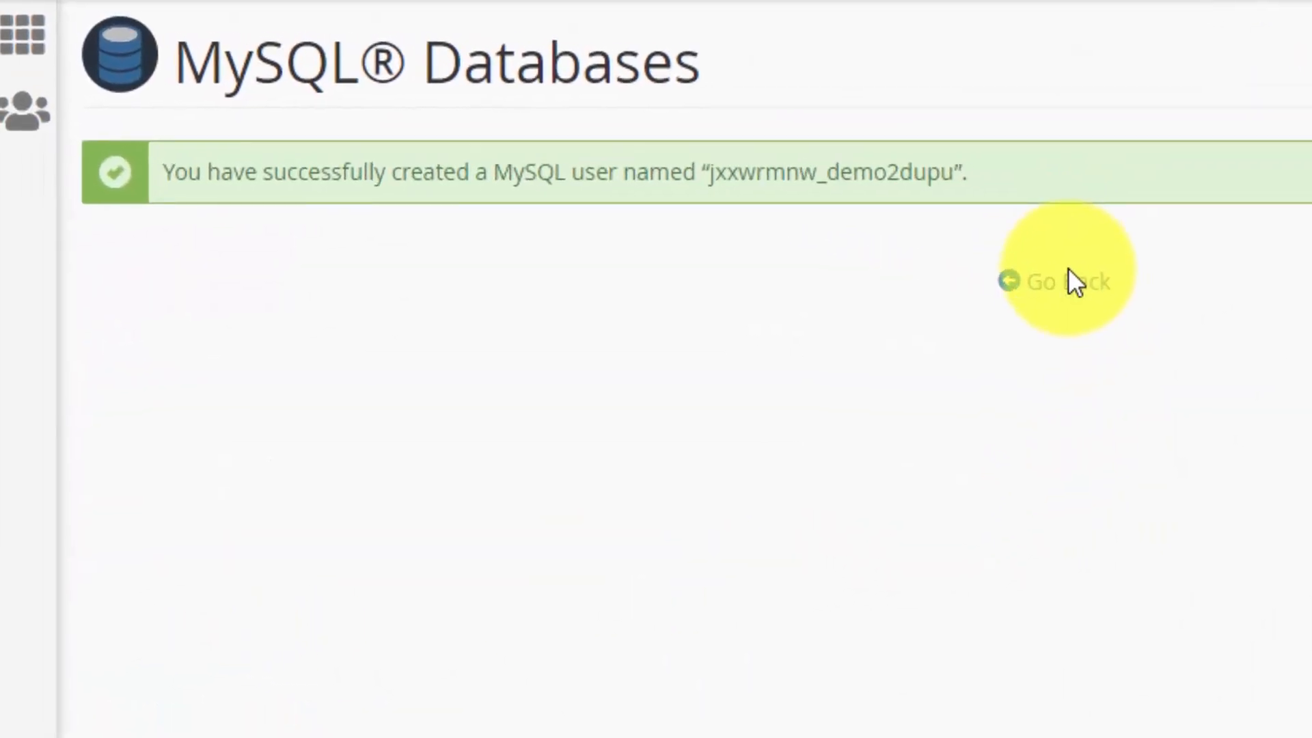
click(1070, 270)
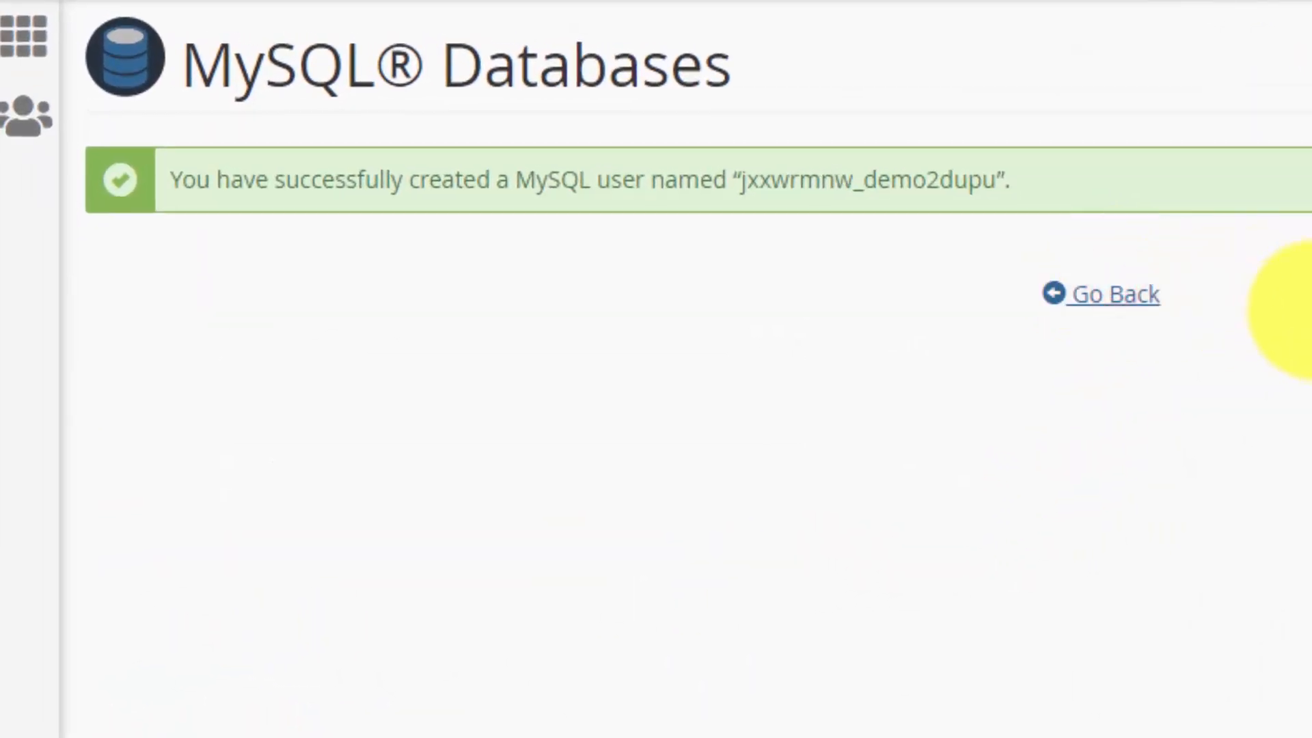
Add user demo2dupu to database demo2dup and select all privileges for it.
scroll(1248, 380, down, 10)
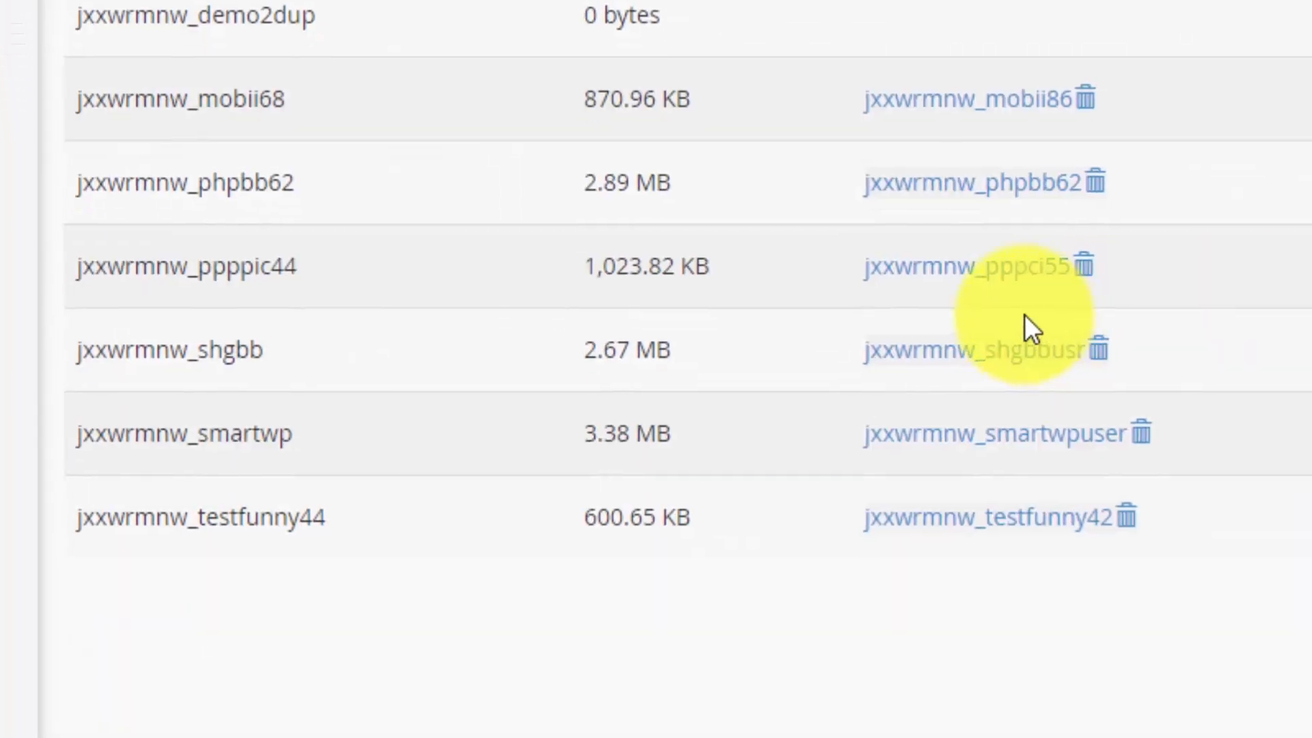
scroll(1024, 314, down, 15)
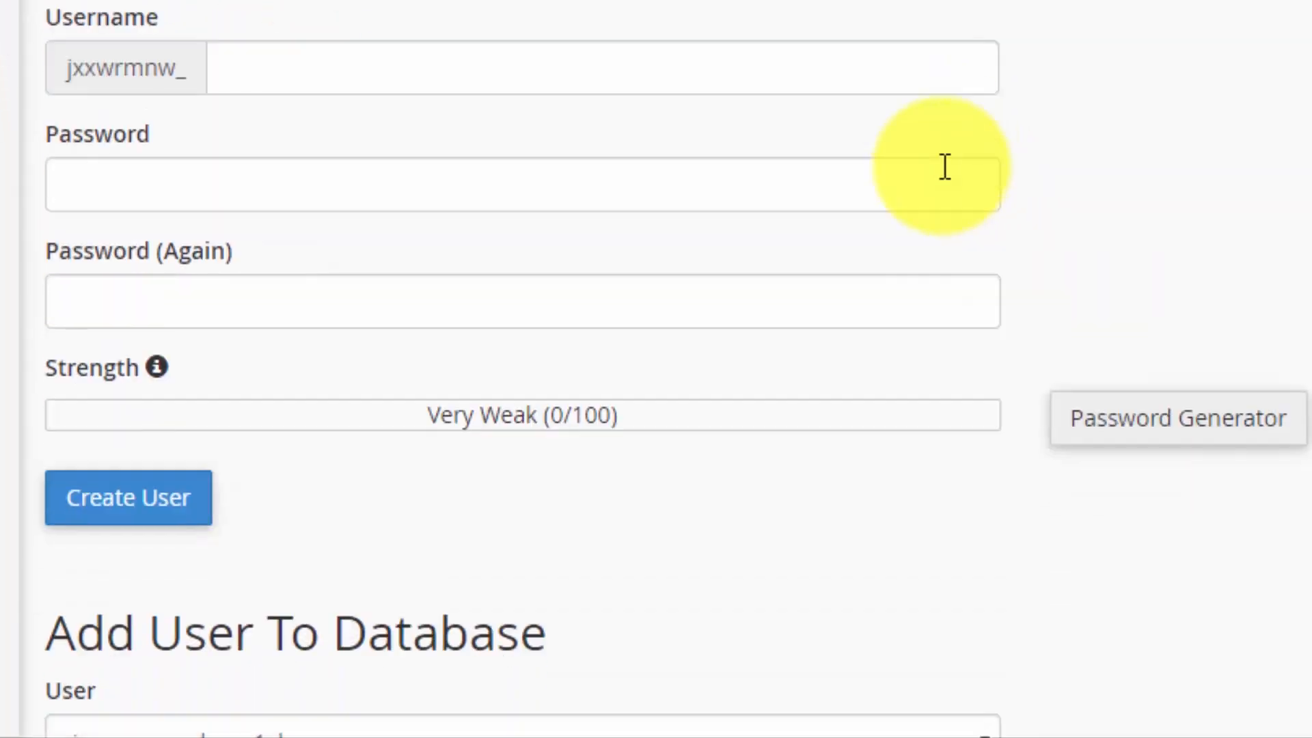
click(591, 40)
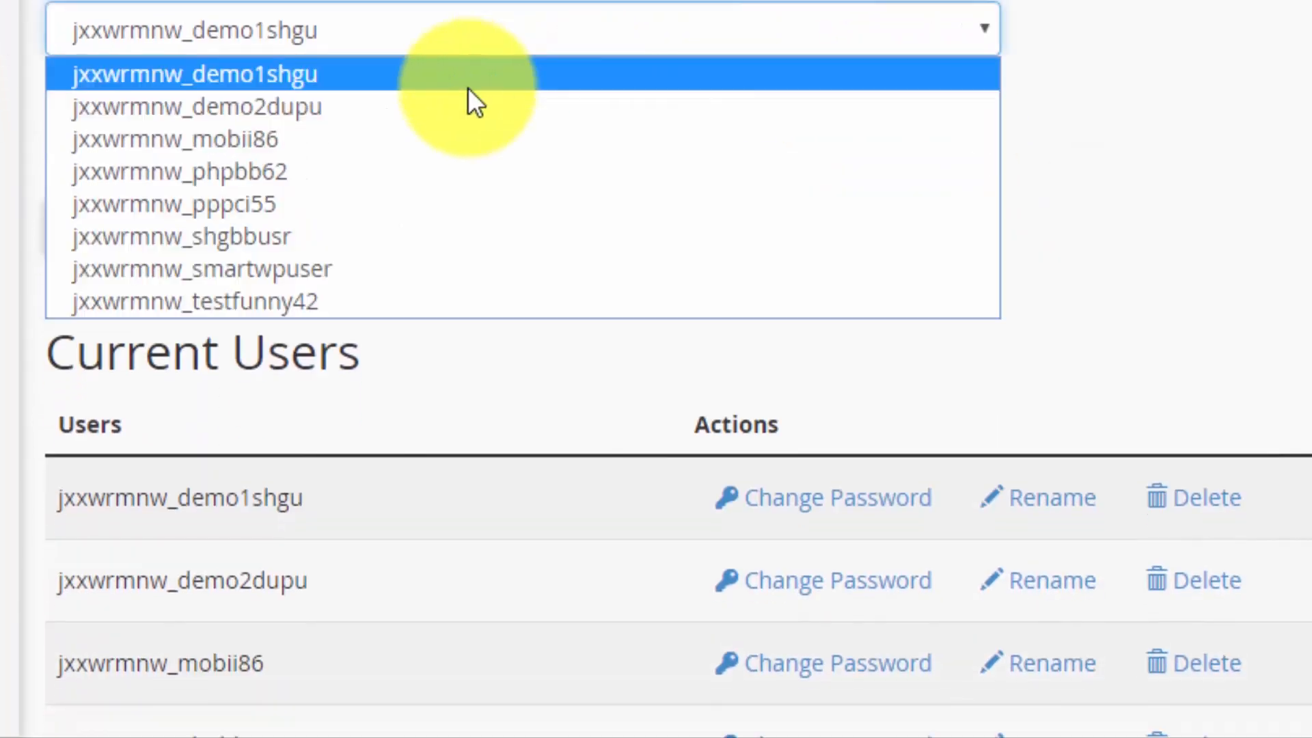
click(404, 107)
click(326, 285)
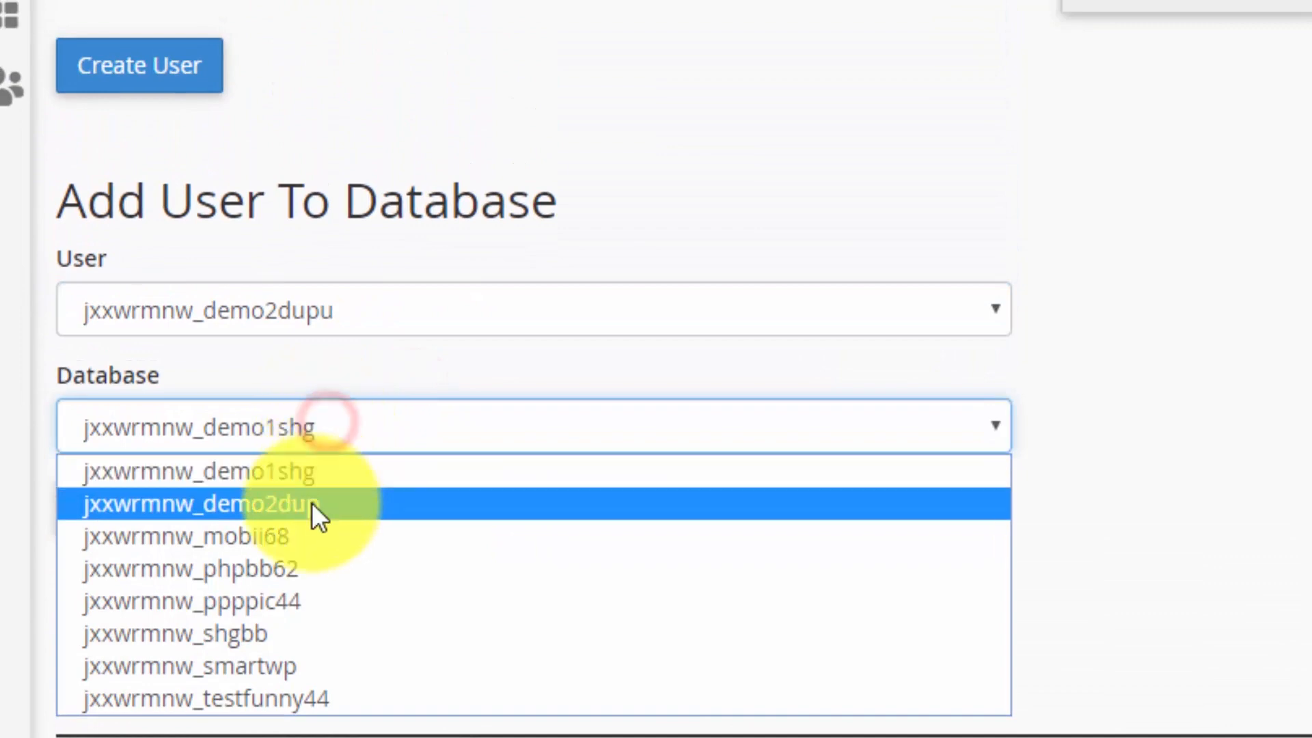
click(304, 363)
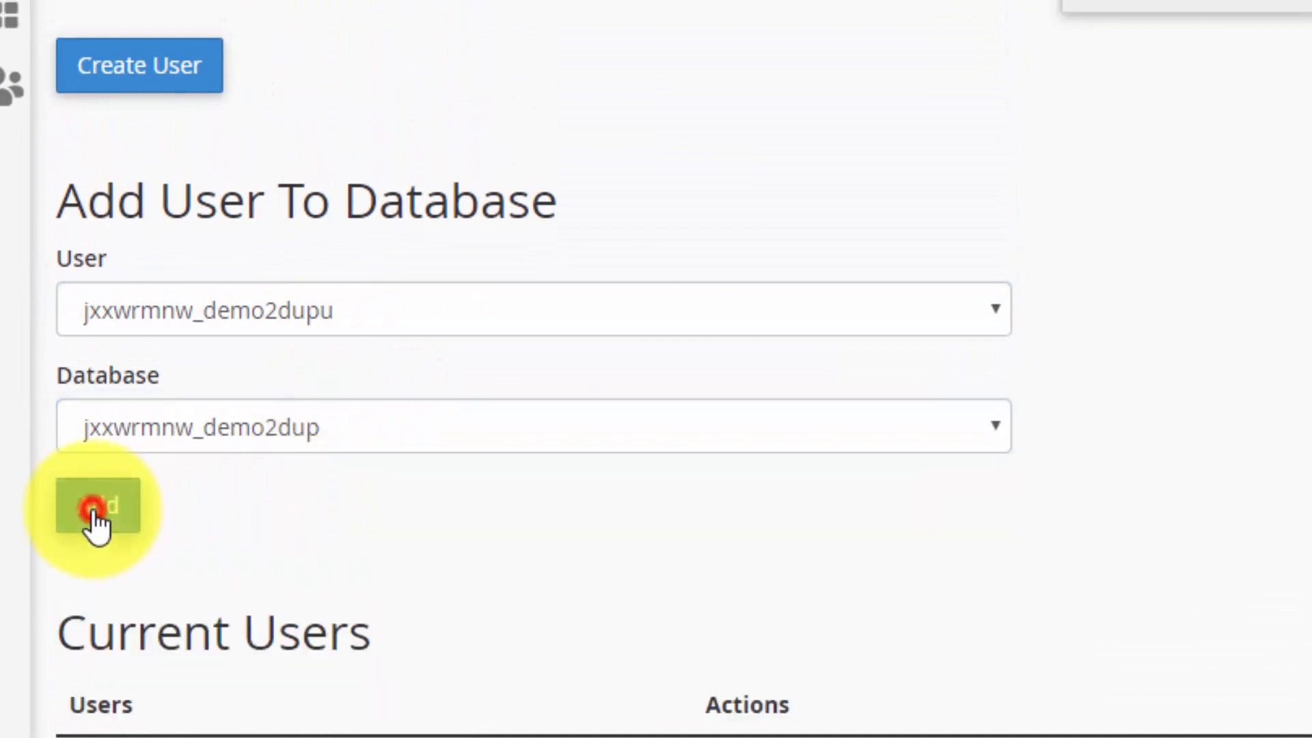
click(95, 522)
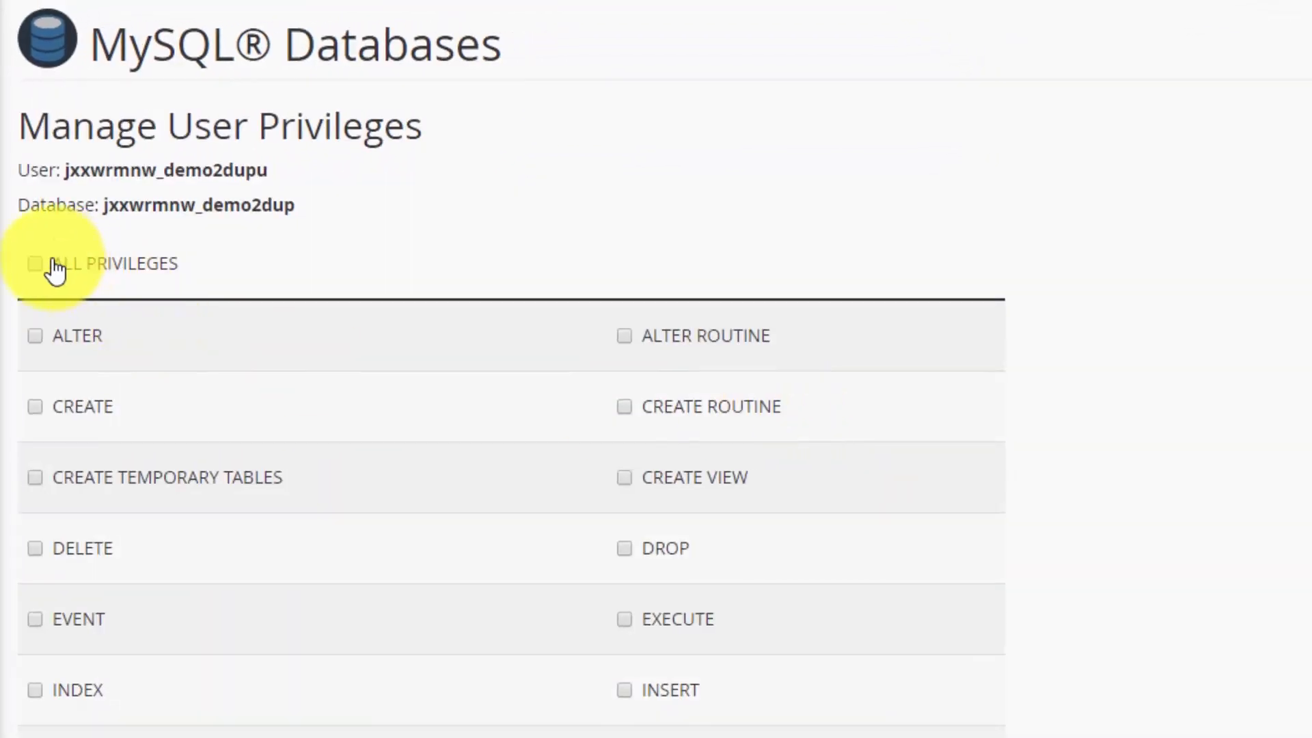
click(35, 265)
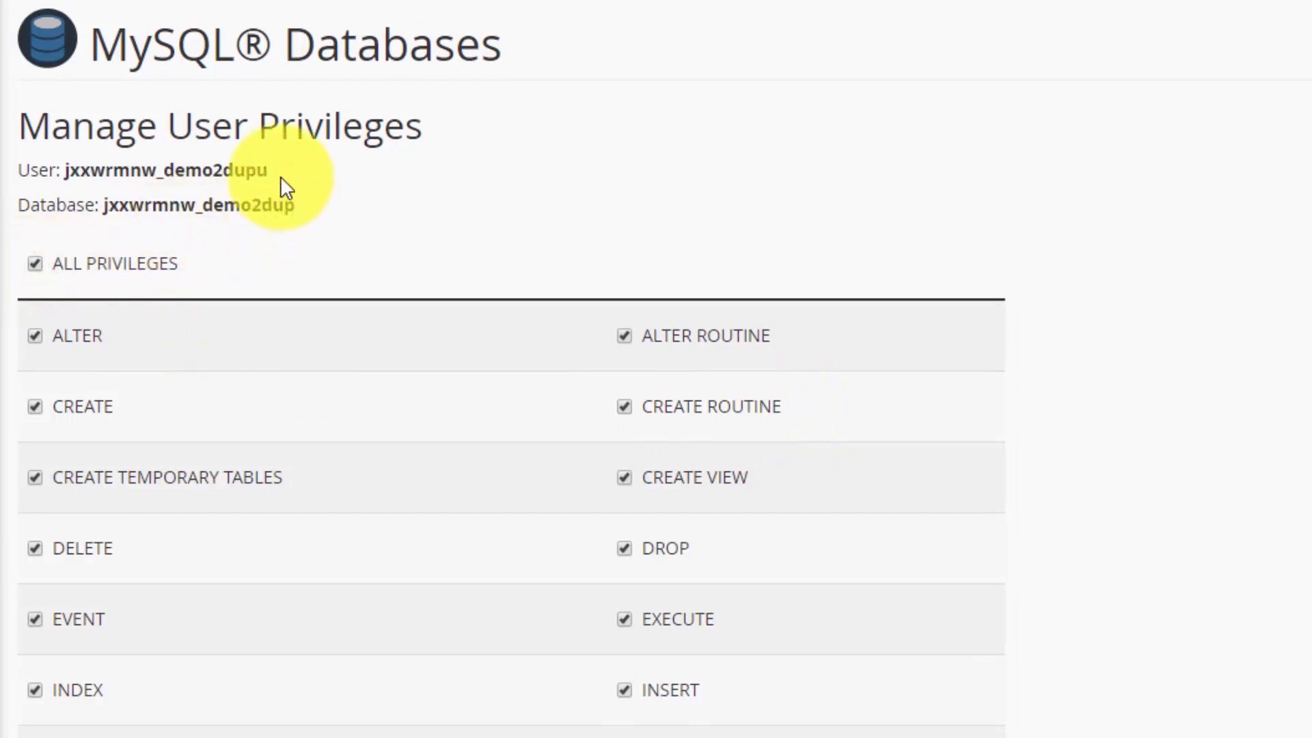
Copy the full demo2dupu username from cPanel into the User field of the Duplicator installer's database setup.
drag(280, 177, 58, 166)
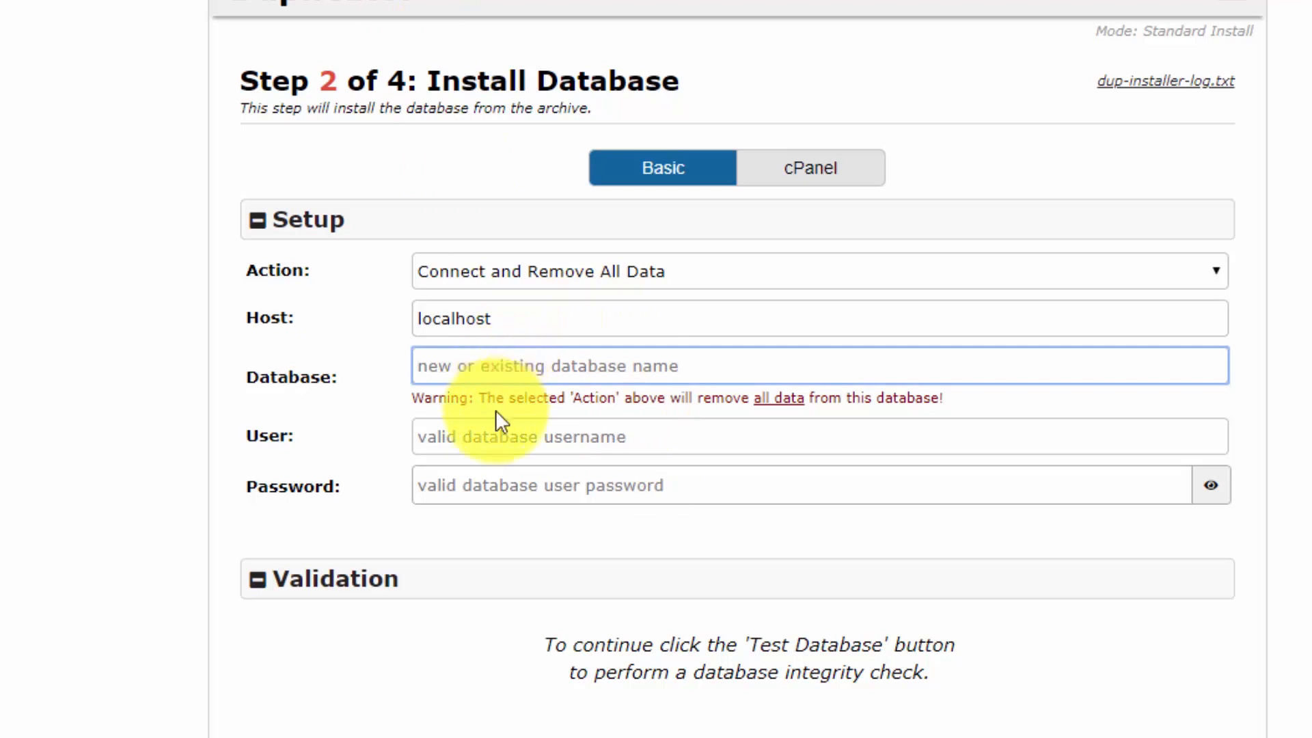
click(505, 437)
drag(644, 441, 425, 438)
right_click(483, 429)
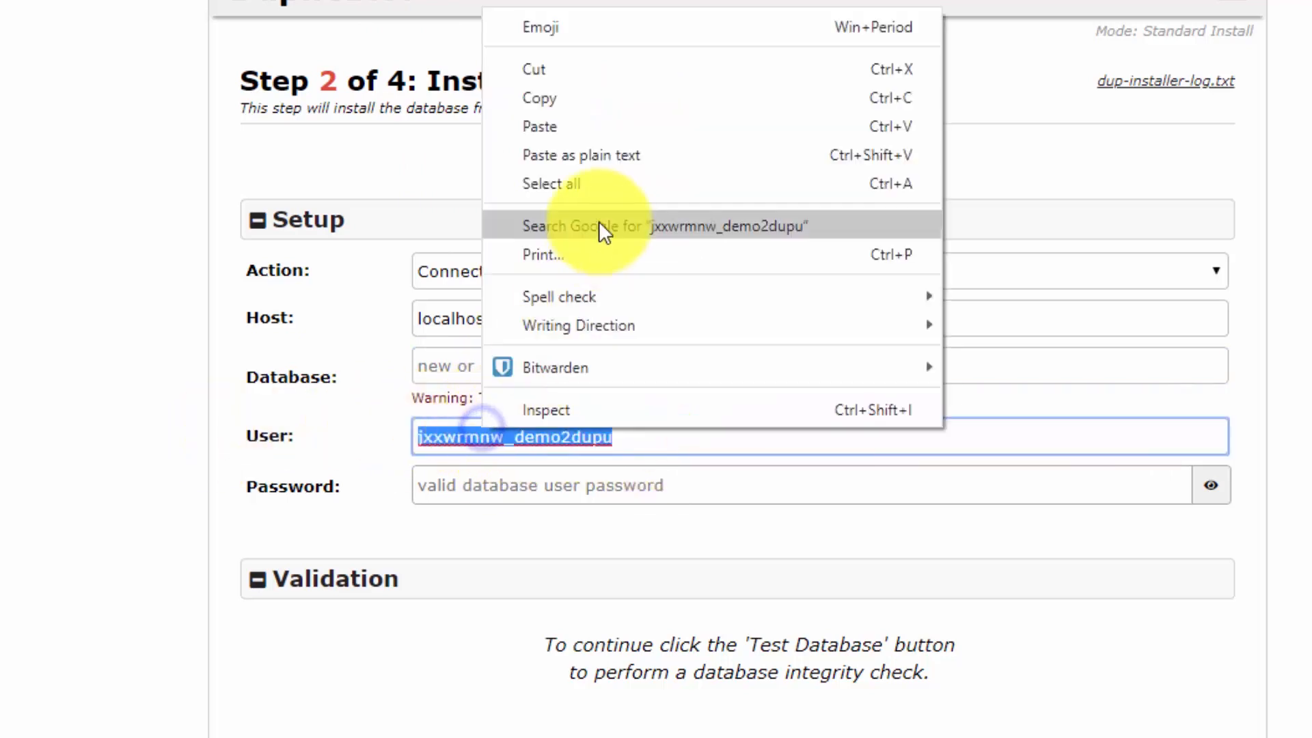
click(607, 130)
Copy the full demo2dup database name from cPanel into the installer's Database field and check it for stray spaces.
click(521, 355)
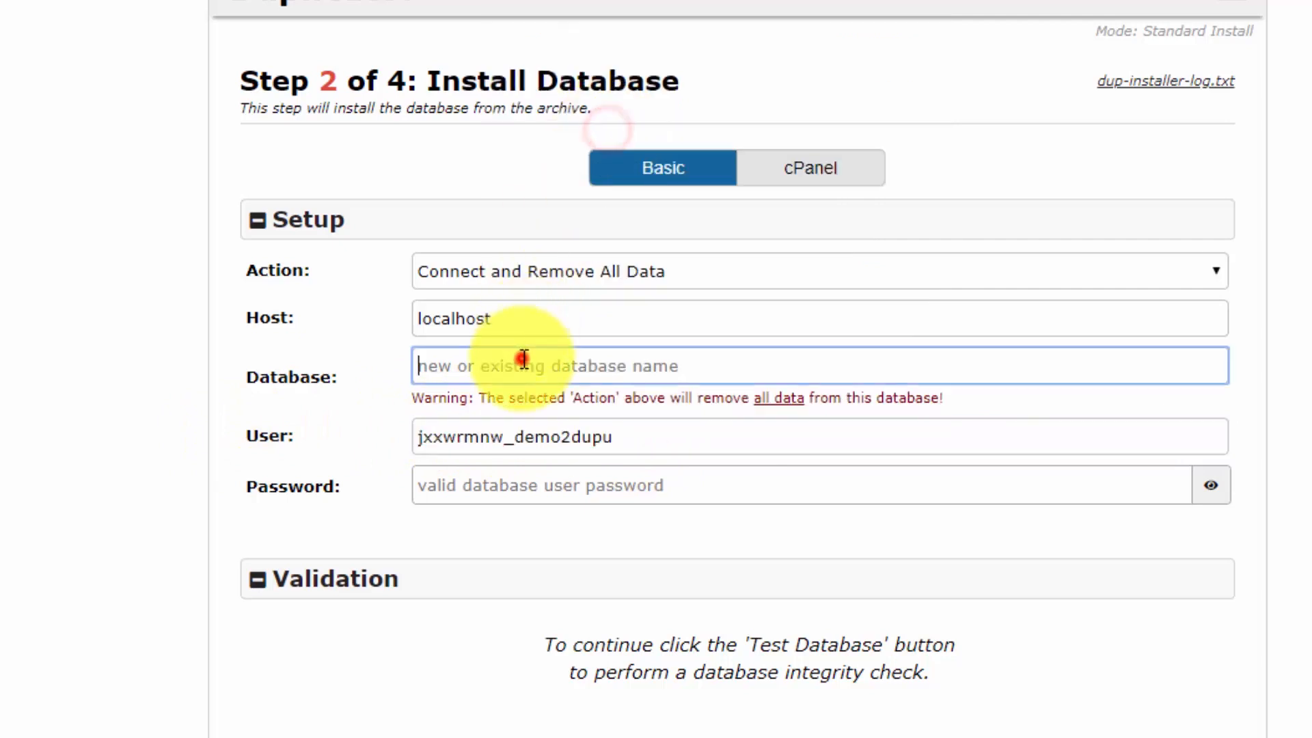
right_click(522, 357)
click(608, 543)
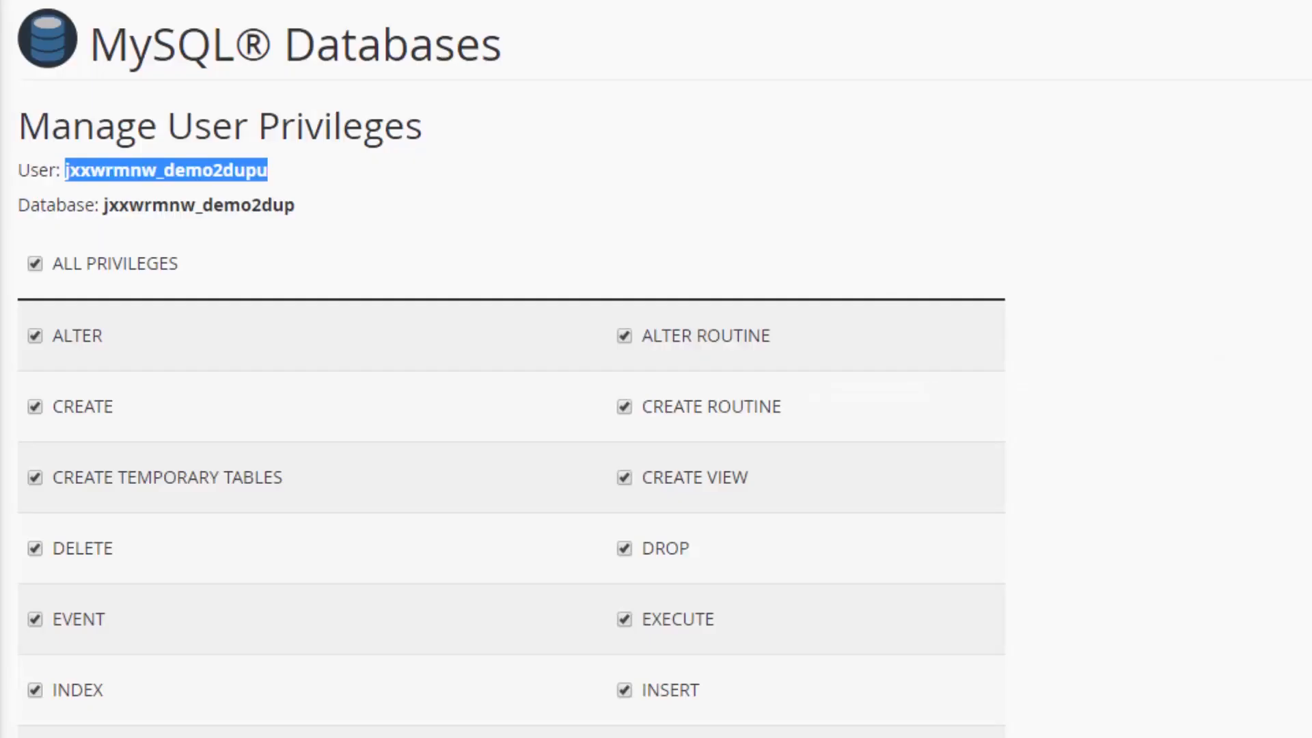
click(378, 219)
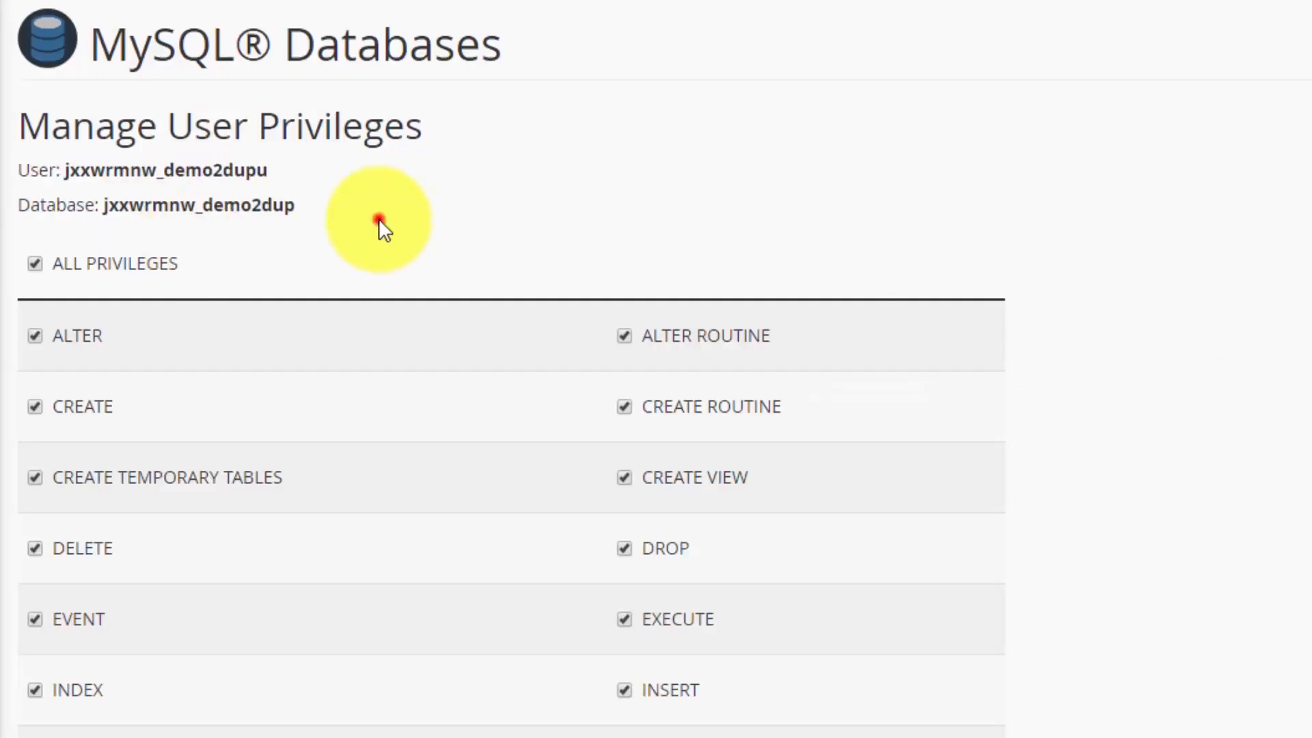
drag(15, 193, 373, 219)
right_click(284, 197)
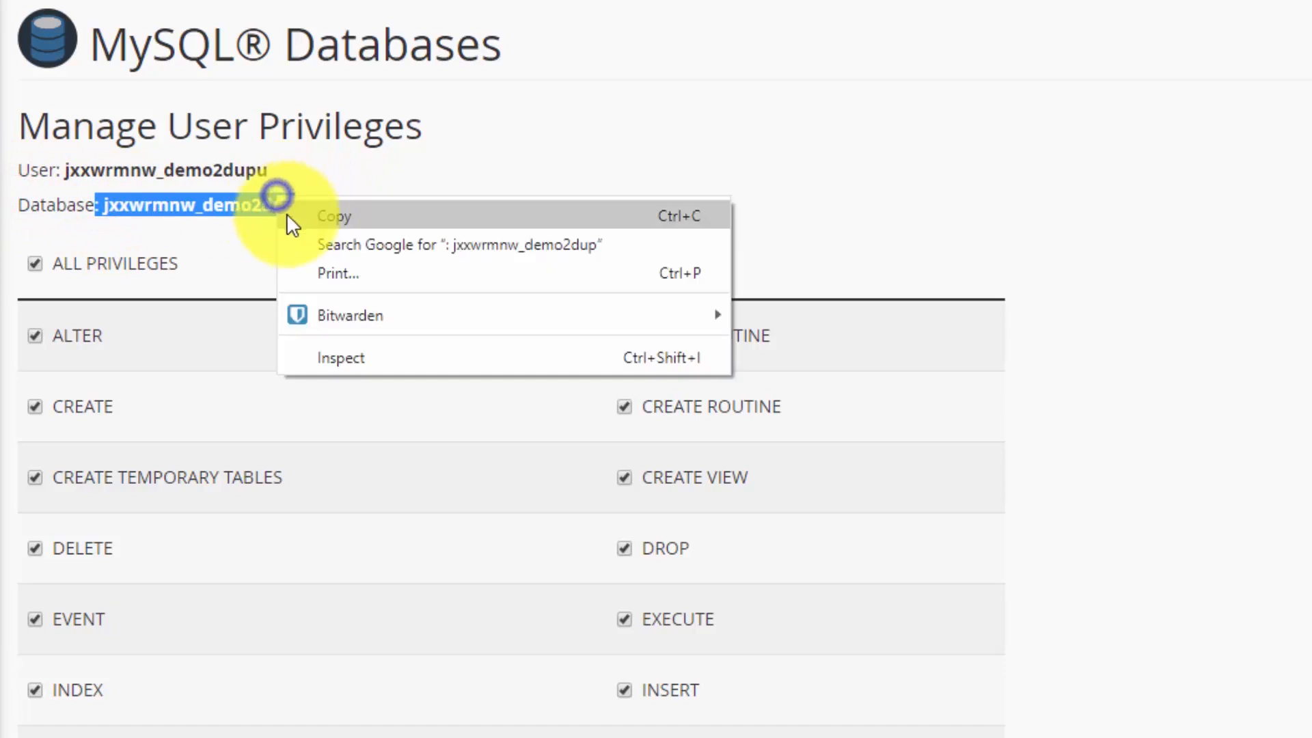
click(219, 233)
drag(102, 207, 321, 218)
right_click(265, 205)
click(292, 219)
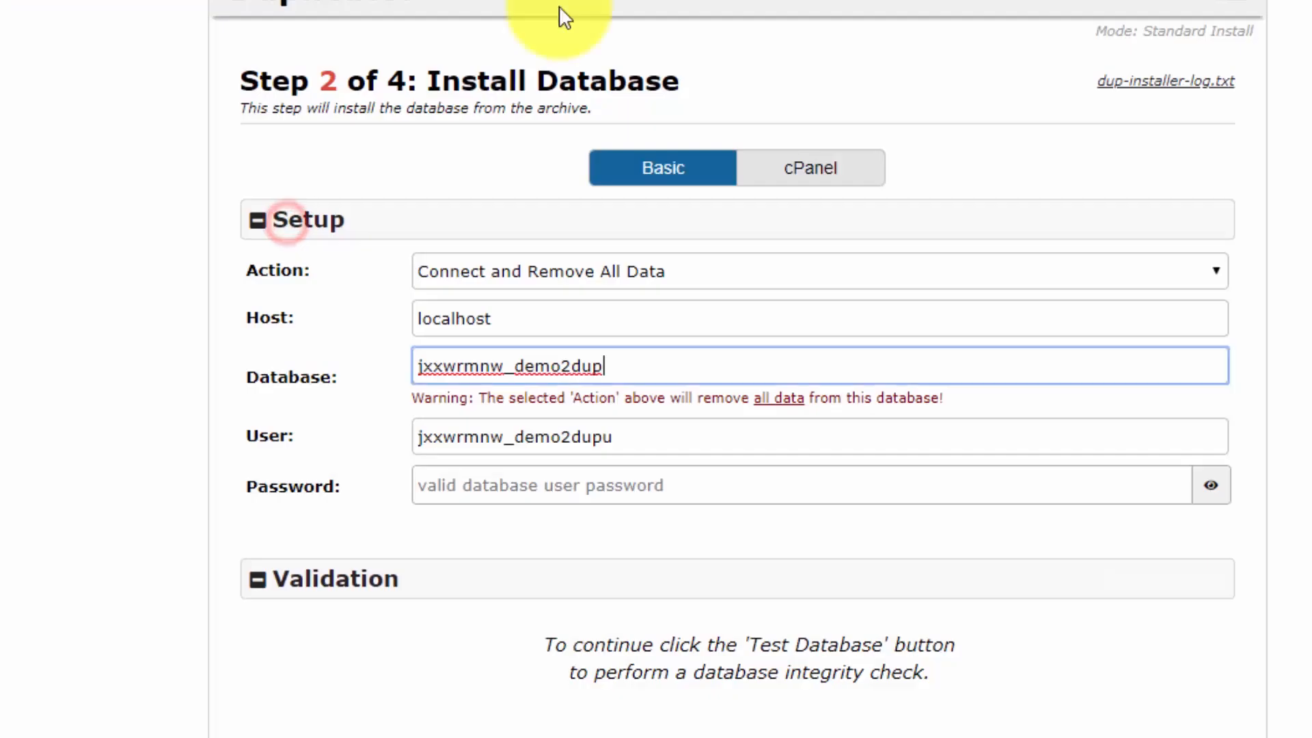
drag(612, 363, 179, 342)
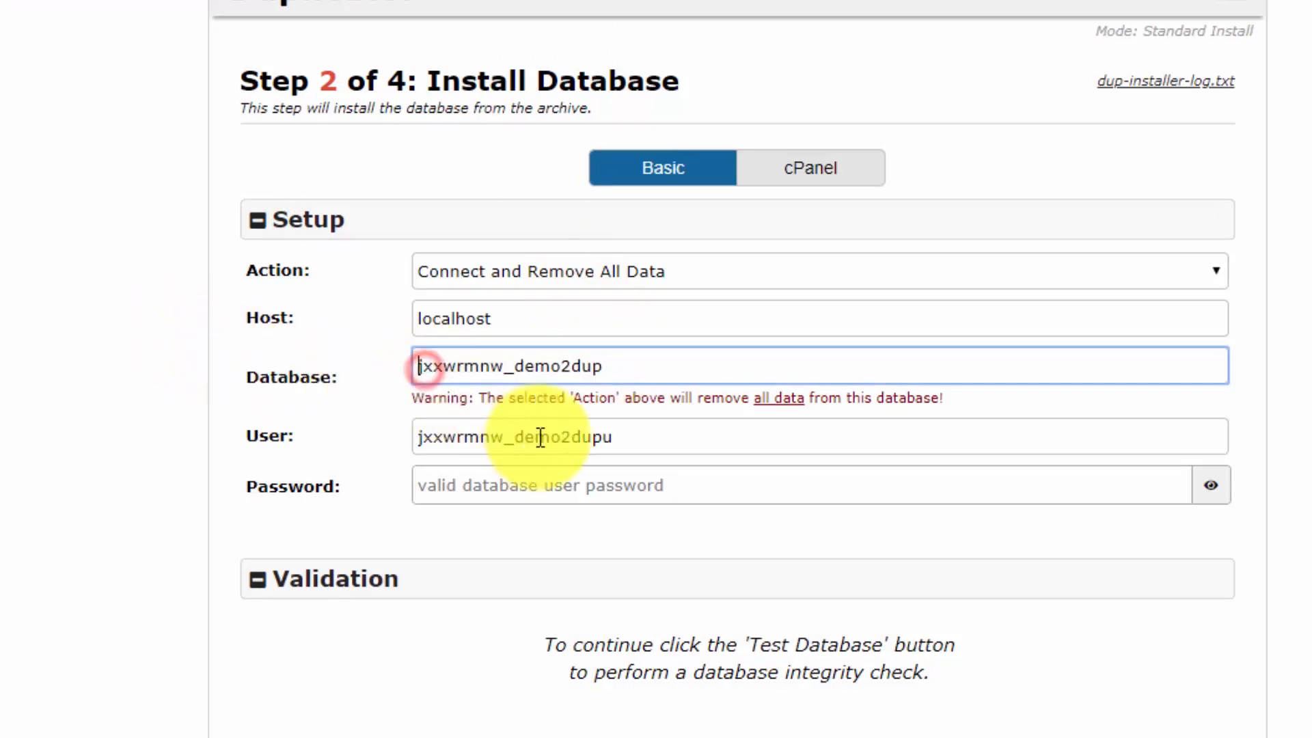
click(59, 380)
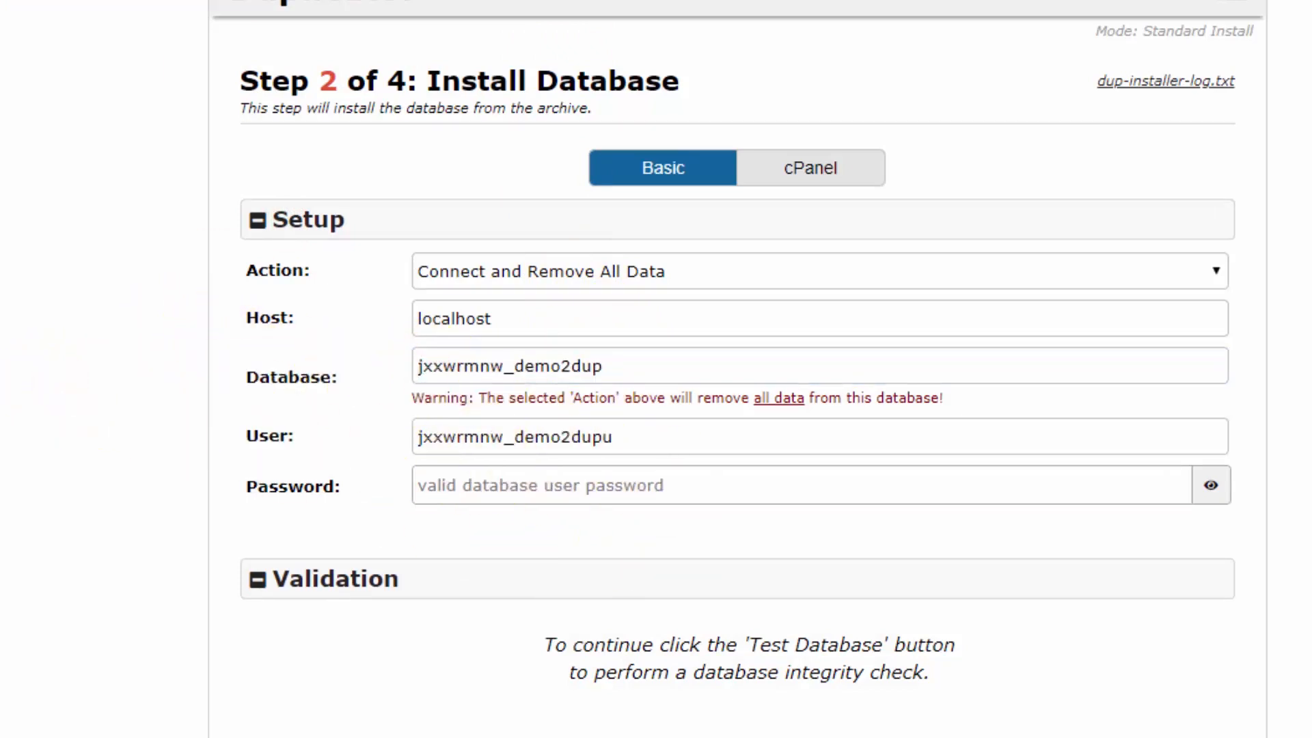
double_click(132, 203)
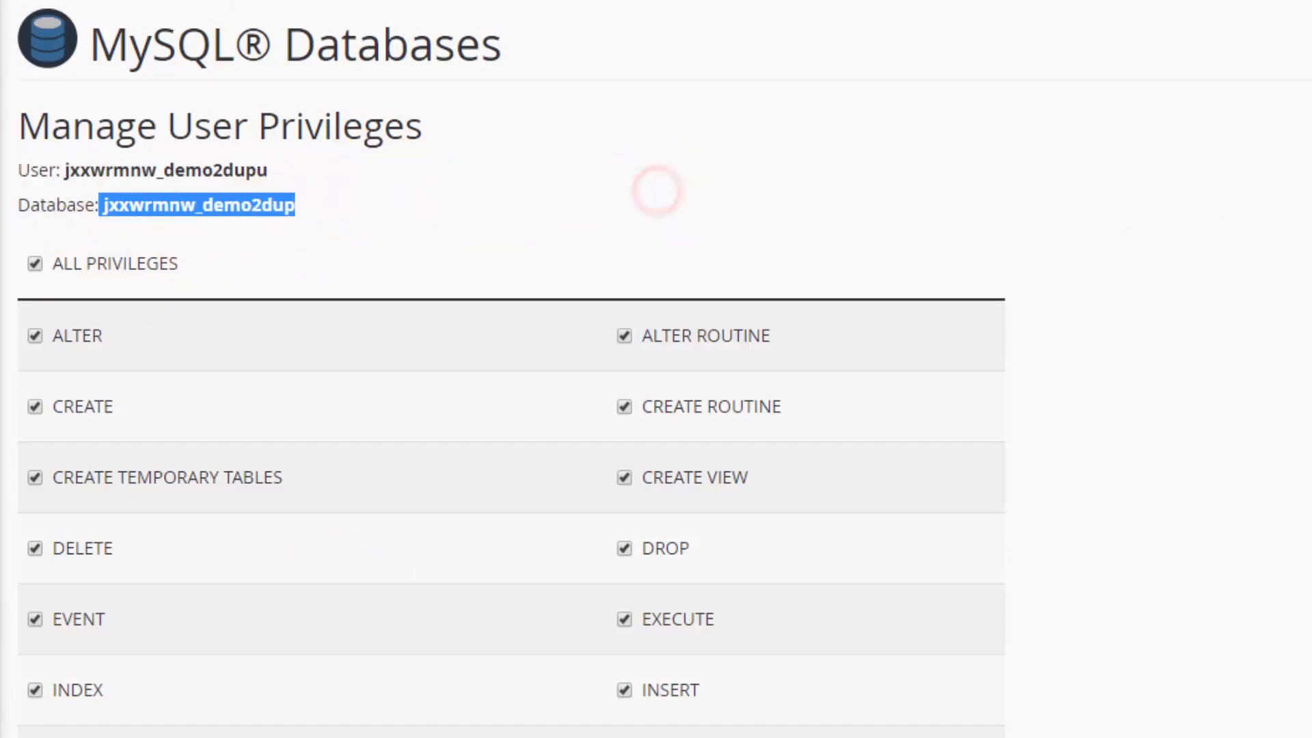
Copy the database user password from the Notepad note into the Duplicator installer's Password field.
key(alt+Tab)
key(ctrl+a)
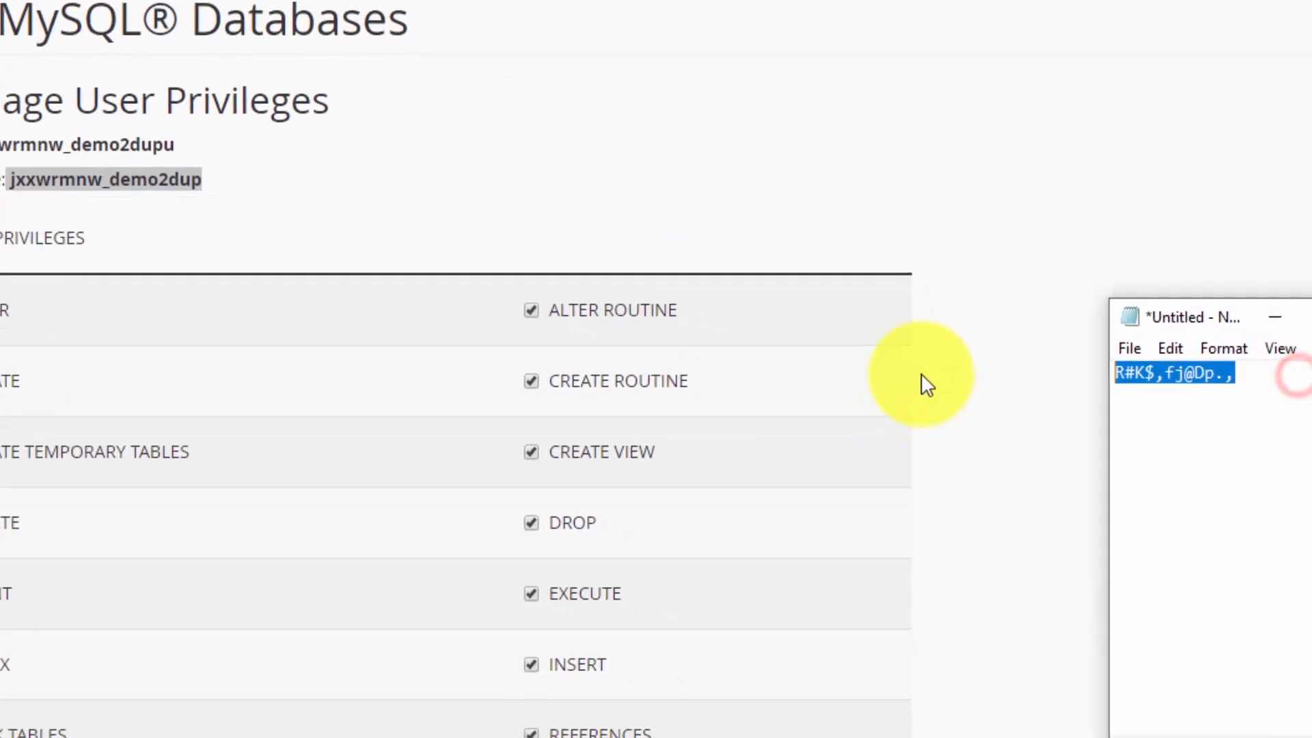
right_click(1264, 431)
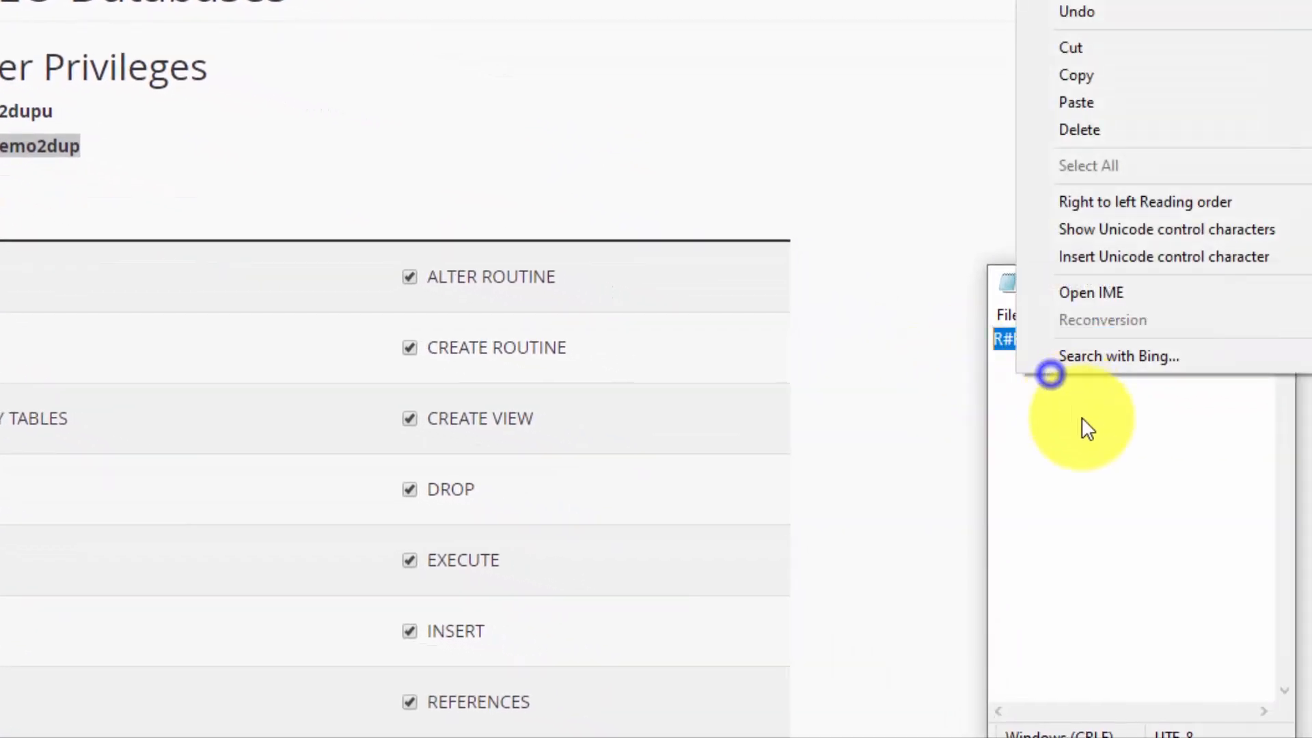
click(1089, 77)
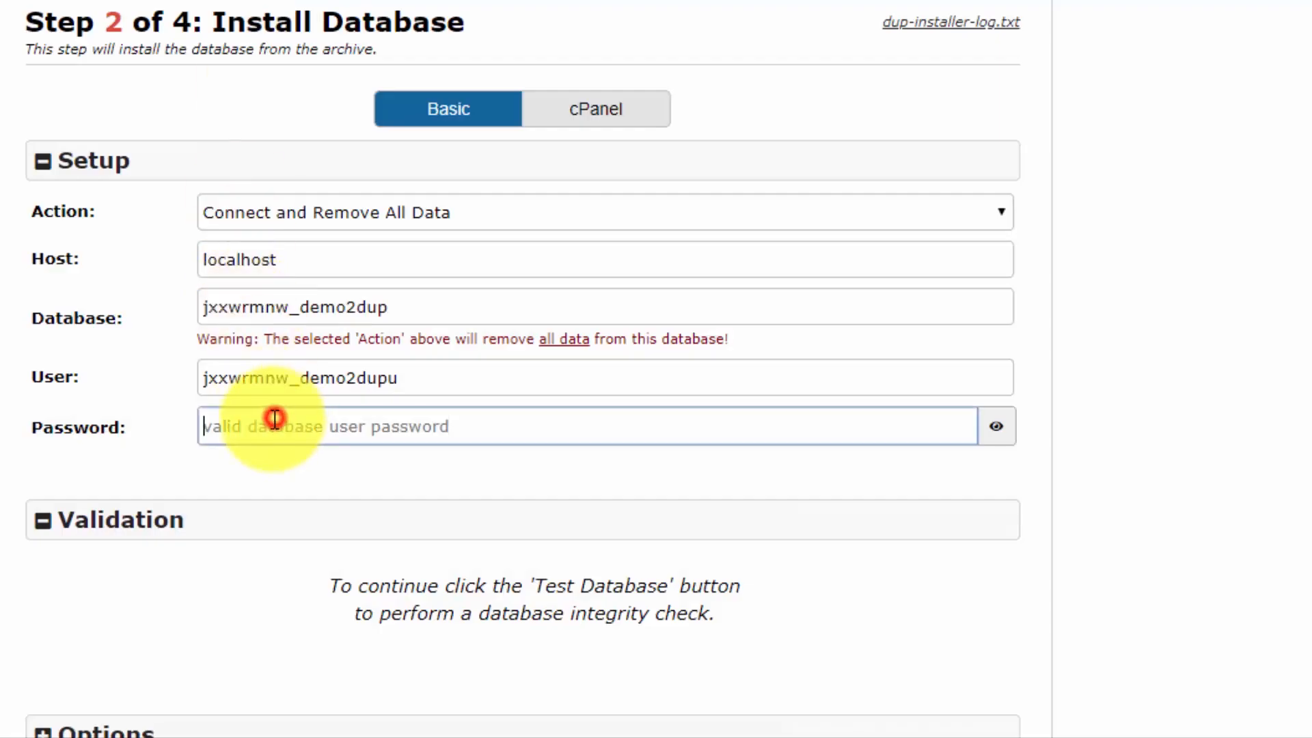
right_click(274, 419)
click(384, 179)
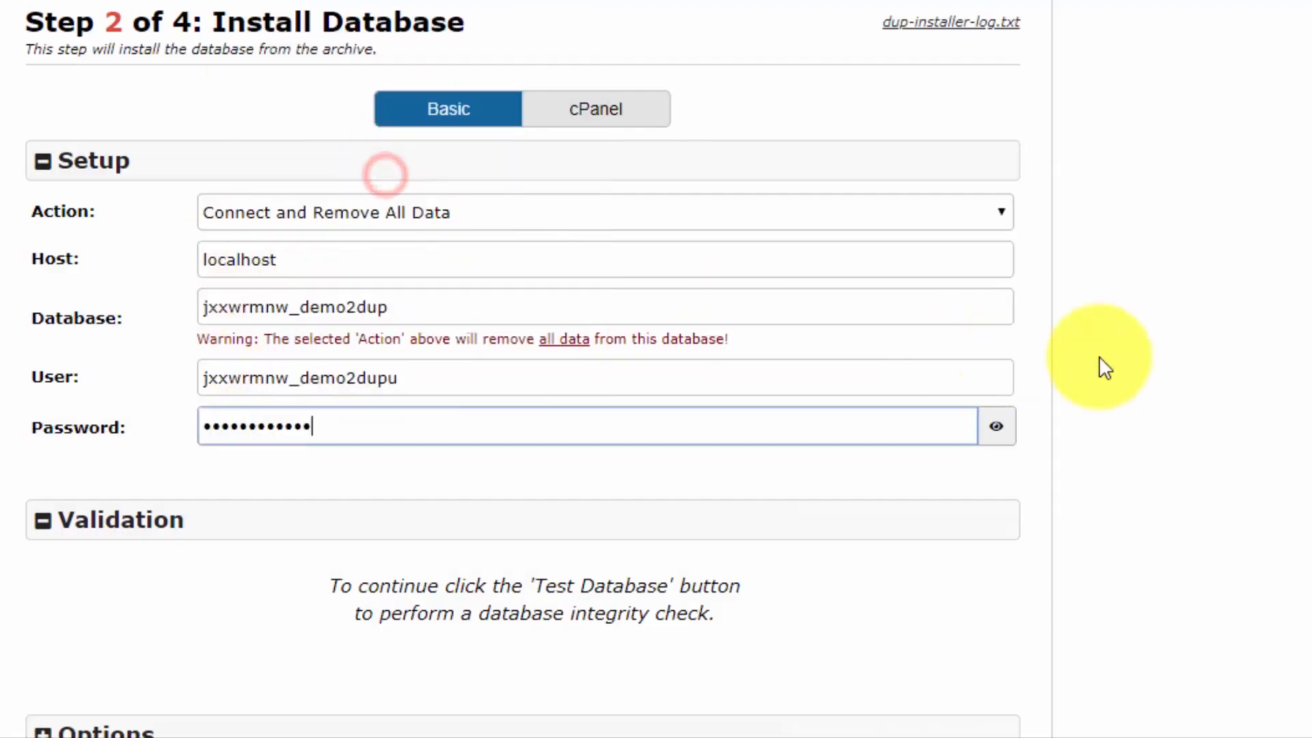
click(1148, 357)
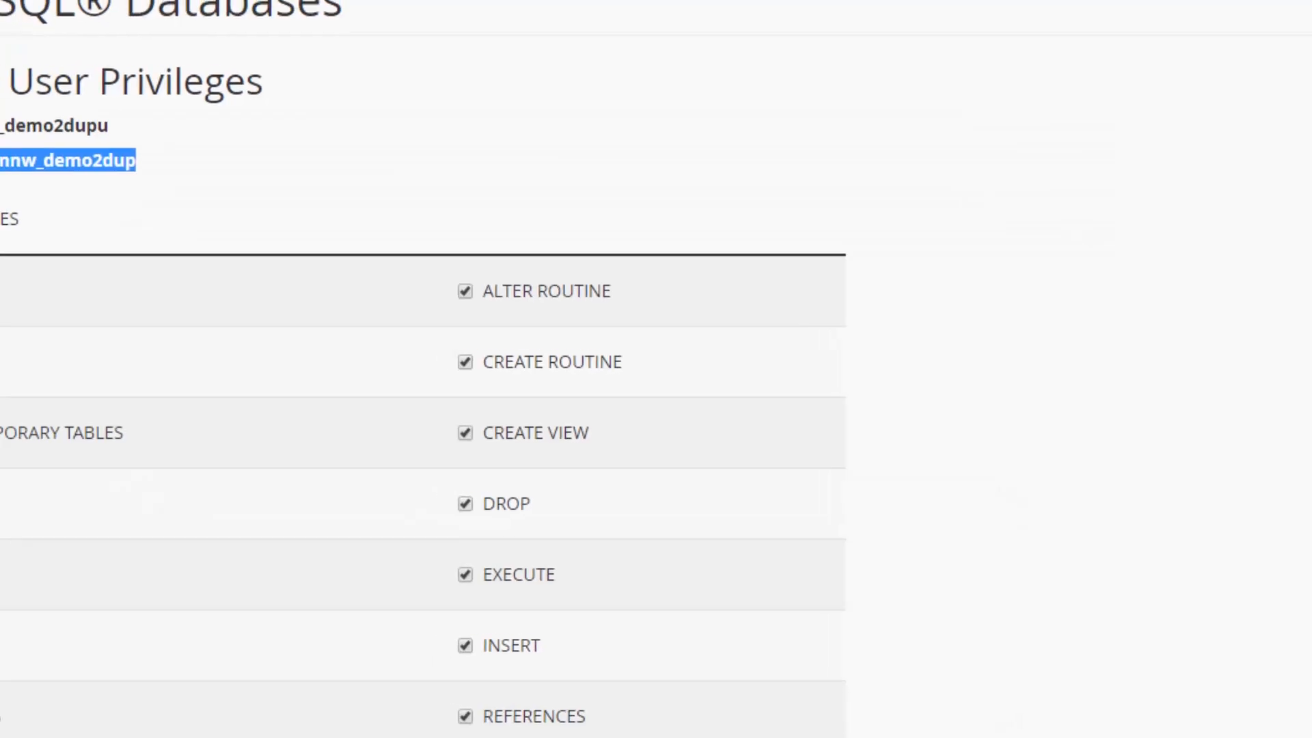
Return to cPanel and save all privileges for demo2dupu on the demo2dup database.
click(256, 123)
scroll(390, 376, down, 5)
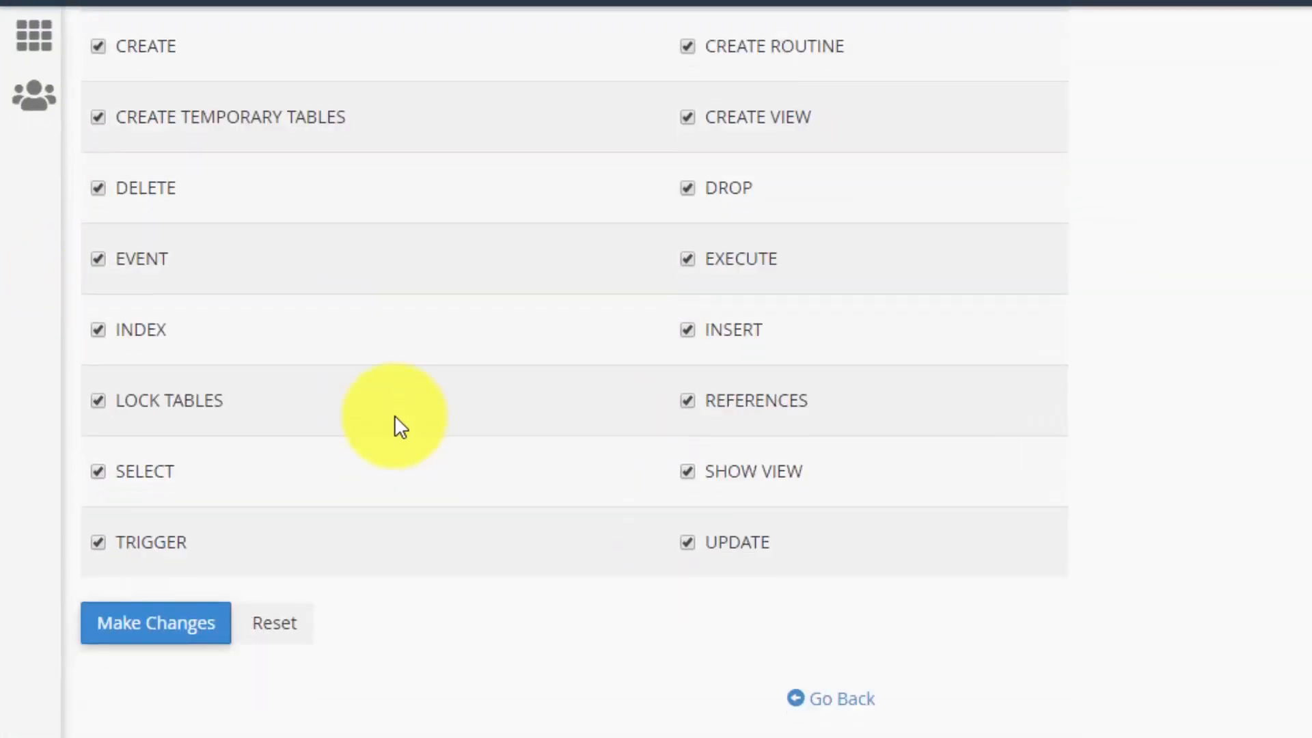
click(137, 632)
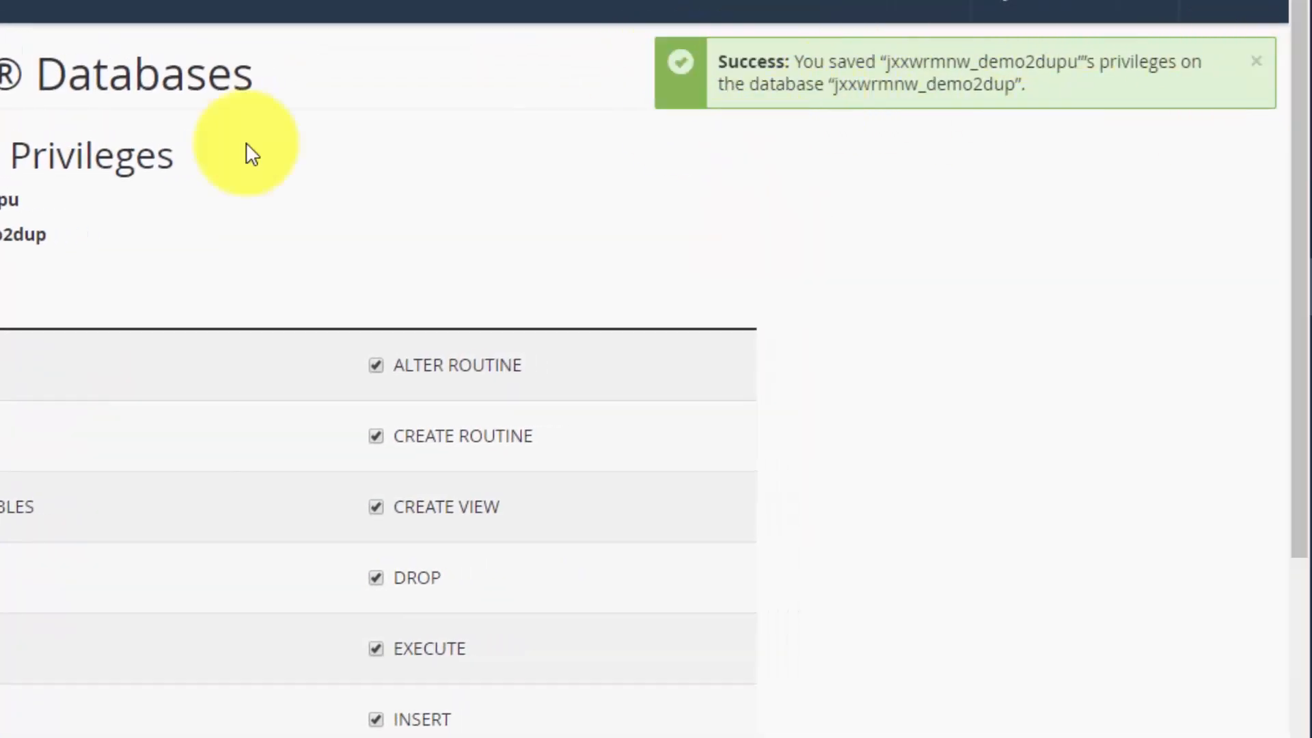
Return to the Duplicator installer, test the database connection, and run the database installation with the entered settings.
click(297, 6)
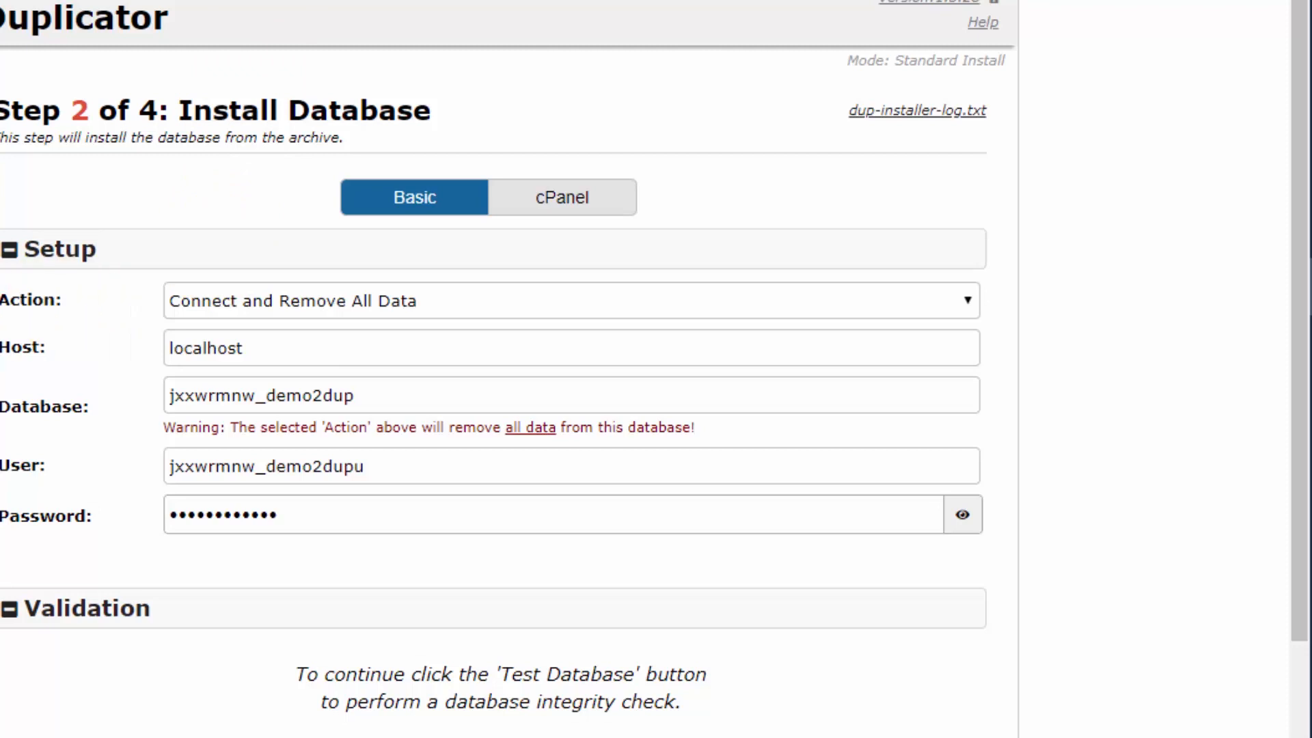
scroll(55, 499, down, 2)
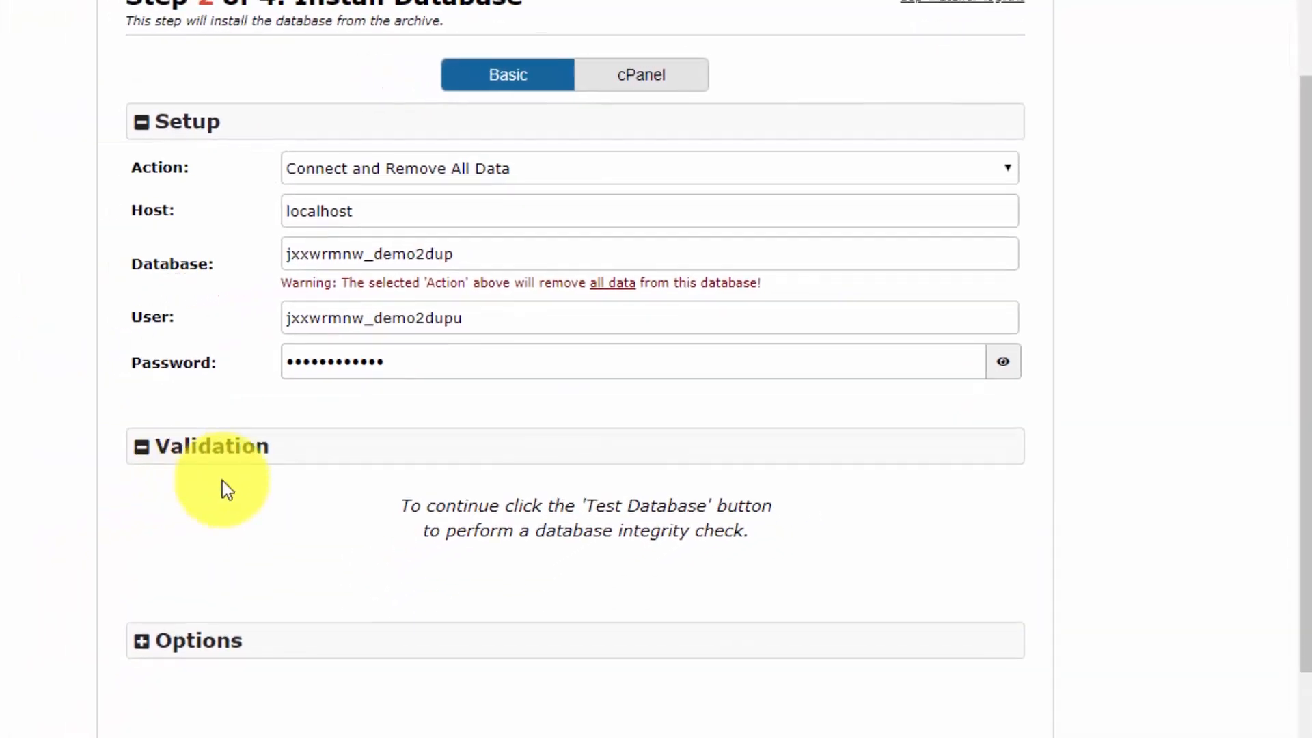
scroll(253, 489, down, 2)
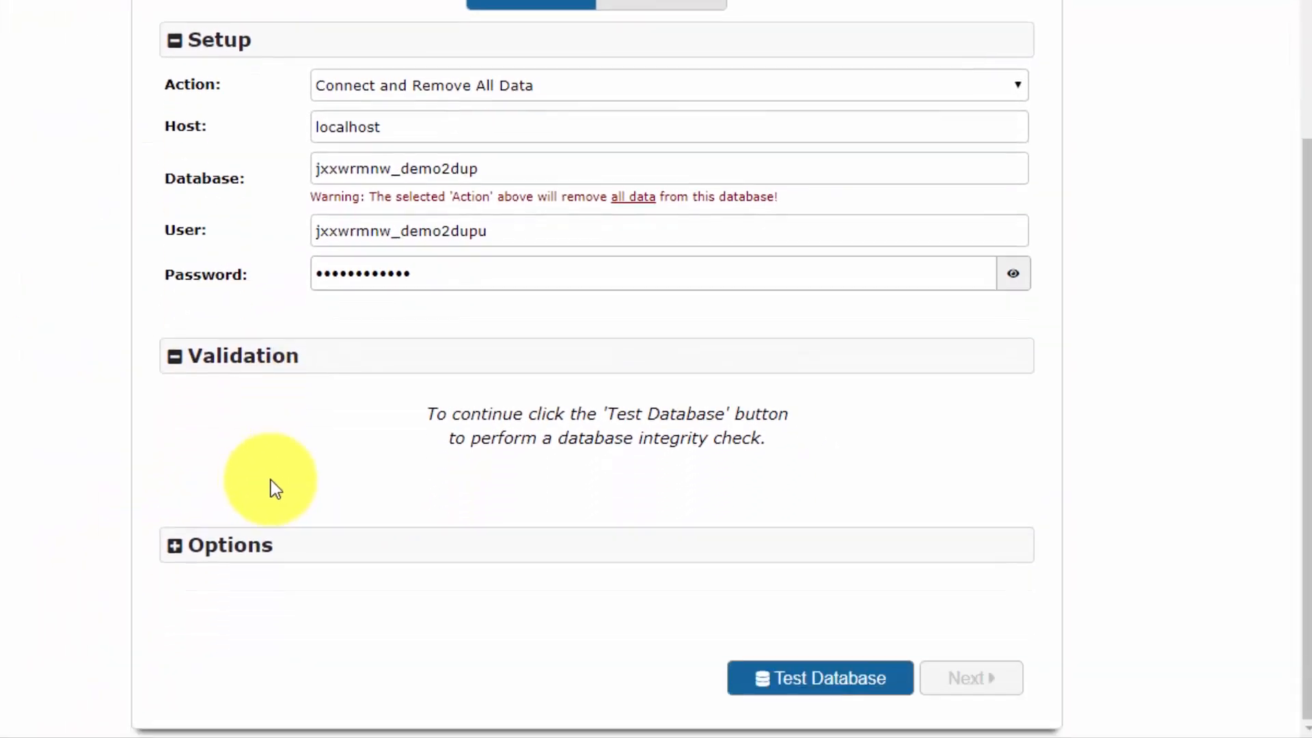
click(817, 679)
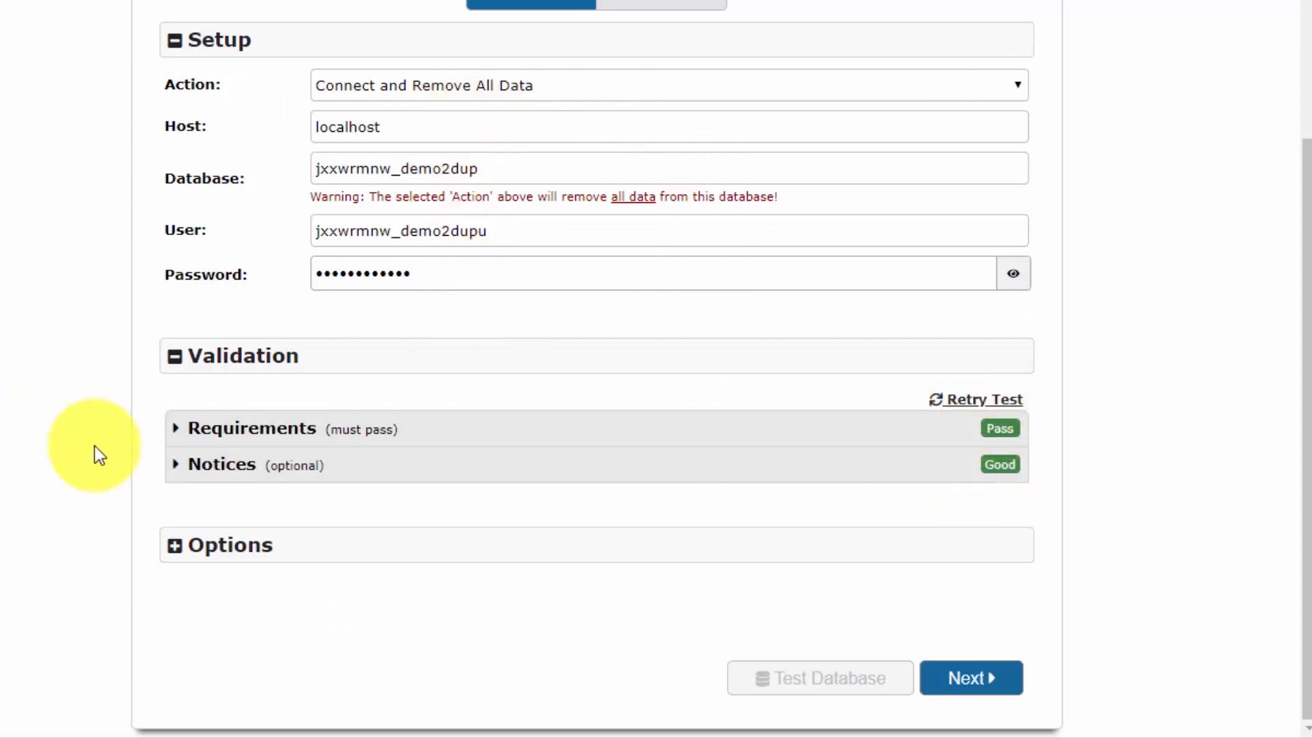
click(956, 677)
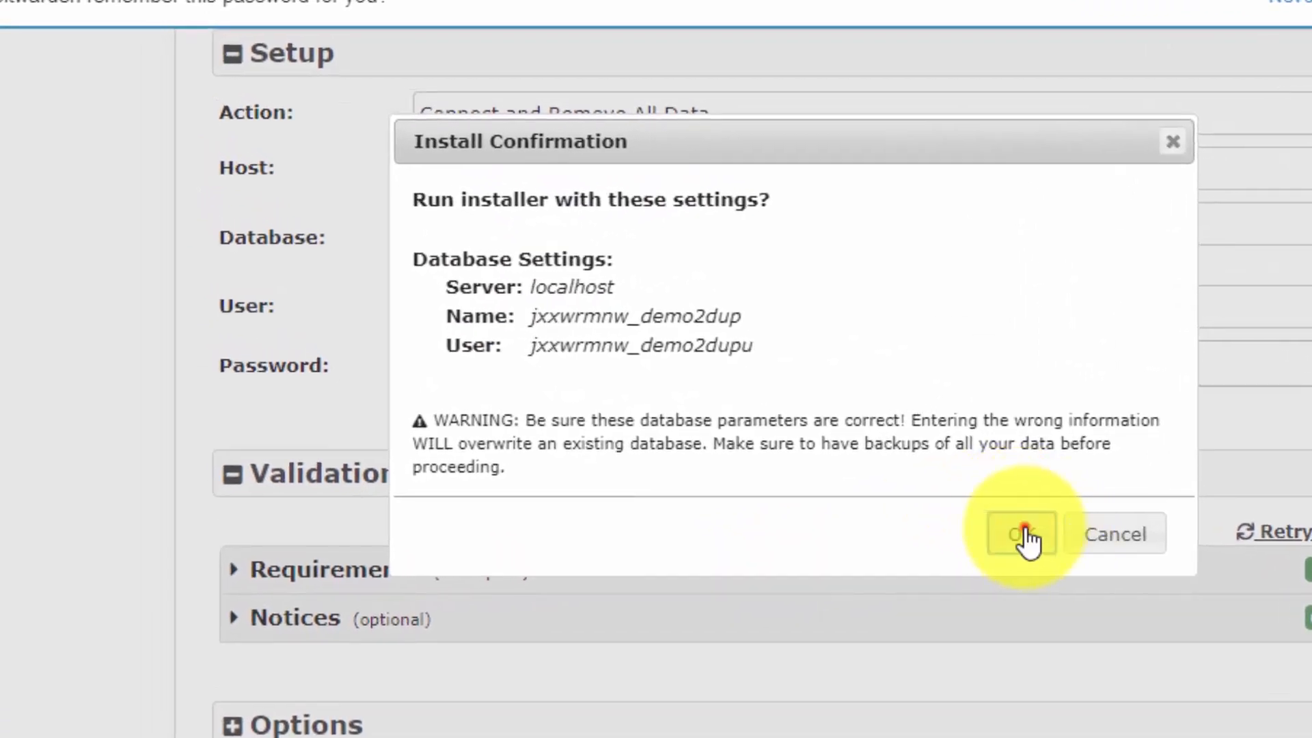
click(1022, 534)
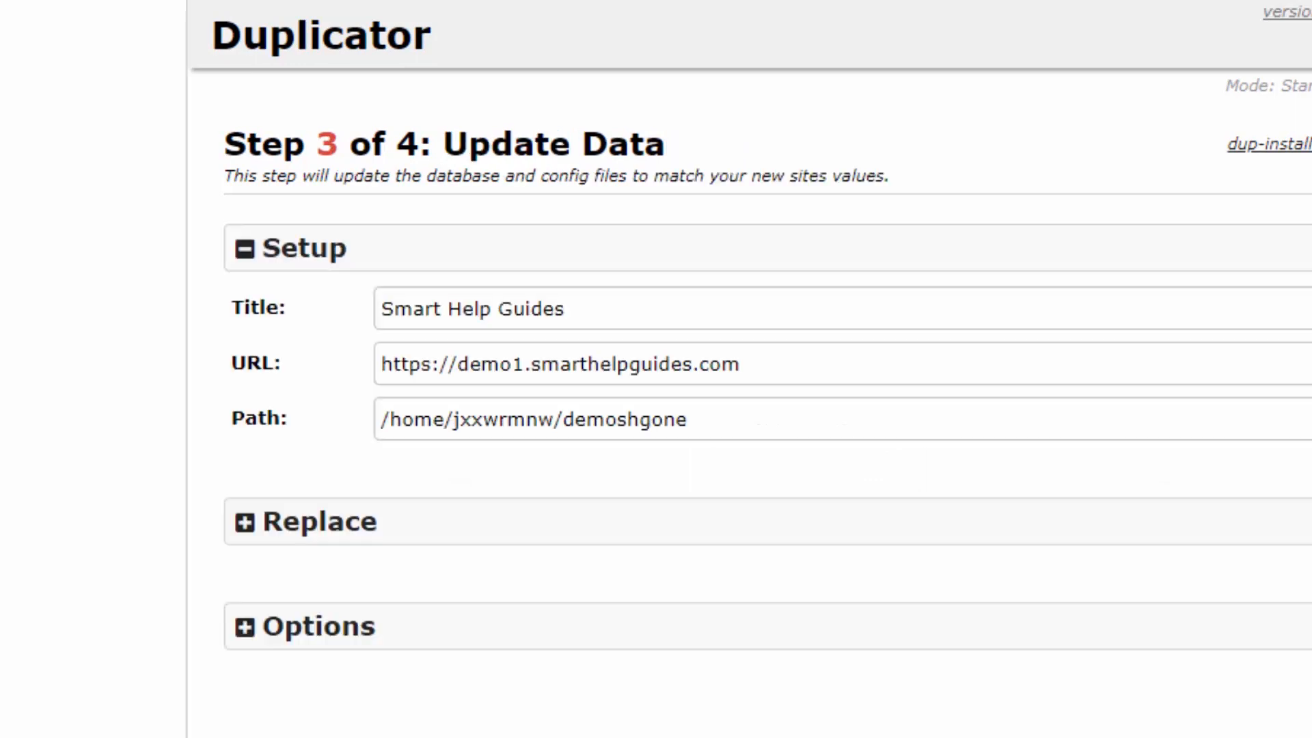
Check the site title in the Update Data setup.
click(171, 414)
click(484, 322)
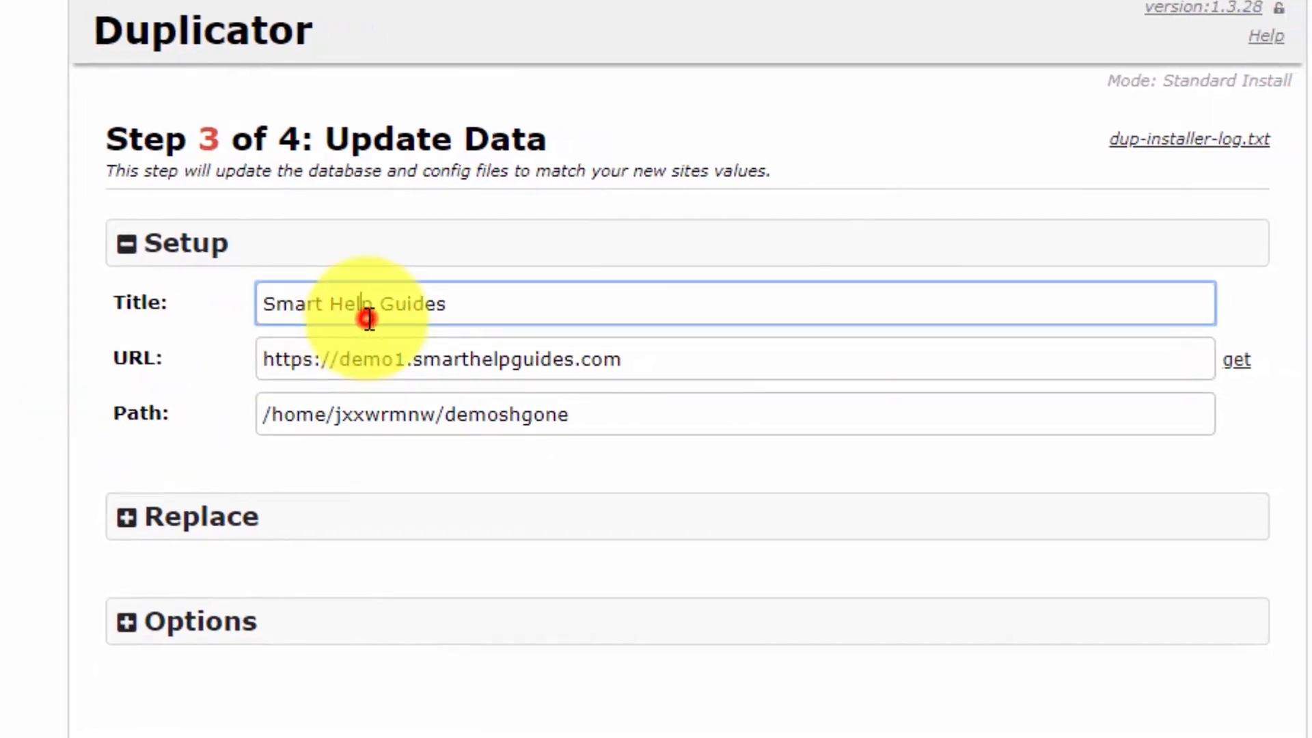
click(606, 332)
click(492, 302)
drag(513, 307, 220, 305)
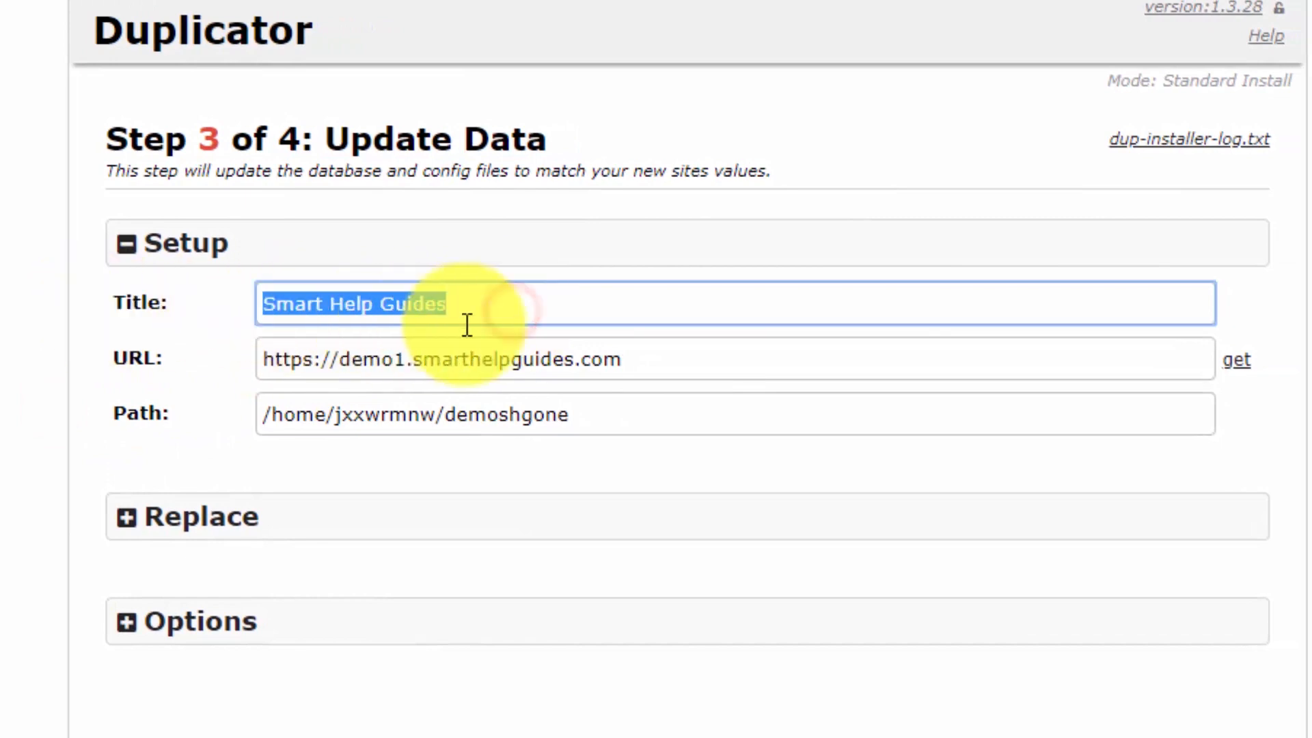
click(578, 313)
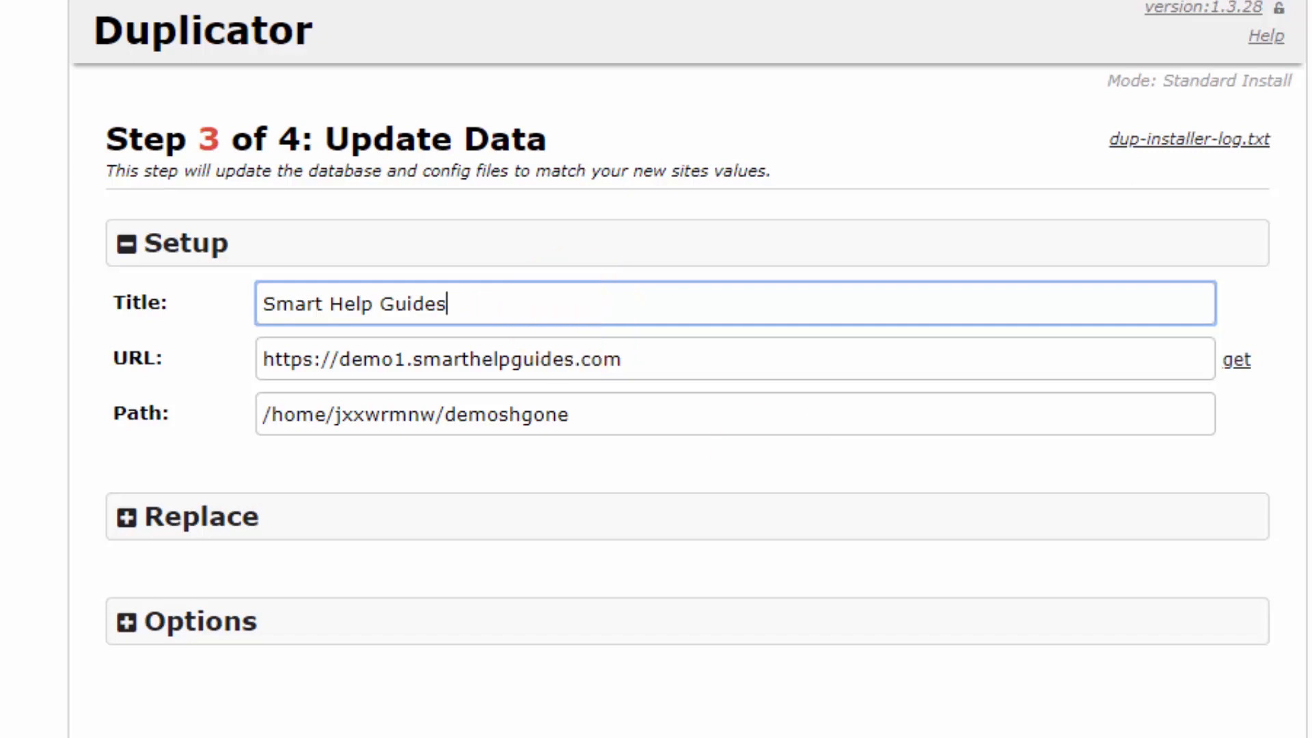
Check the new site URL against the browser address and refill it with the installer's get option.
drag(91, 357, 164, 358)
click(215, 356)
click(728, 353)
drag(771, 390, 241, 332)
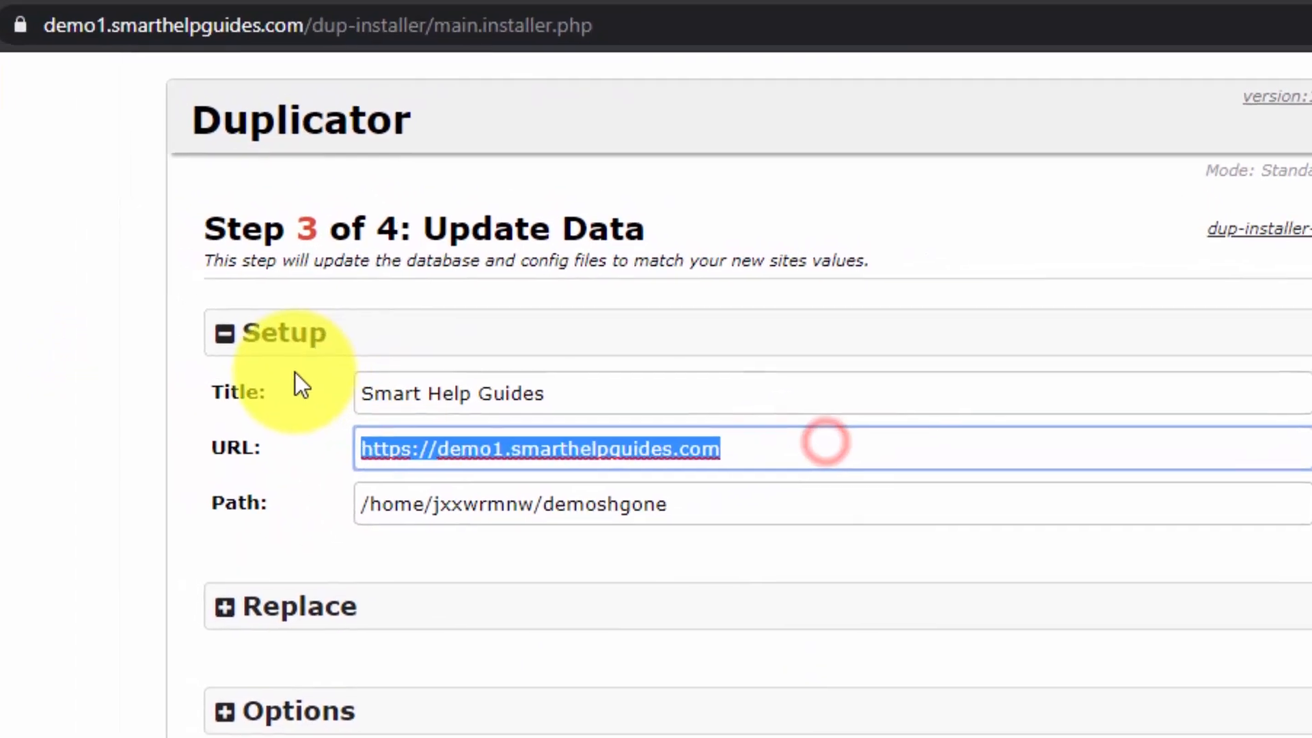
click(491, 397)
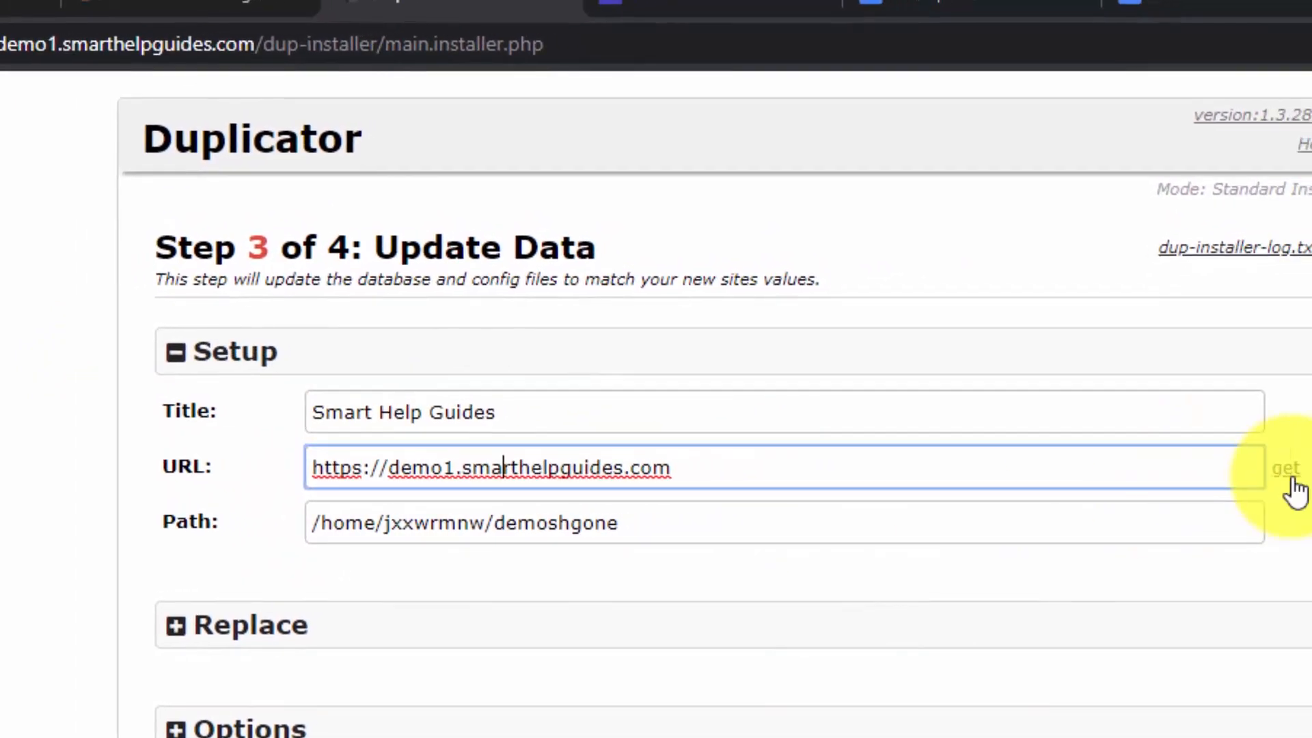
click(1306, 467)
click(187, 456)
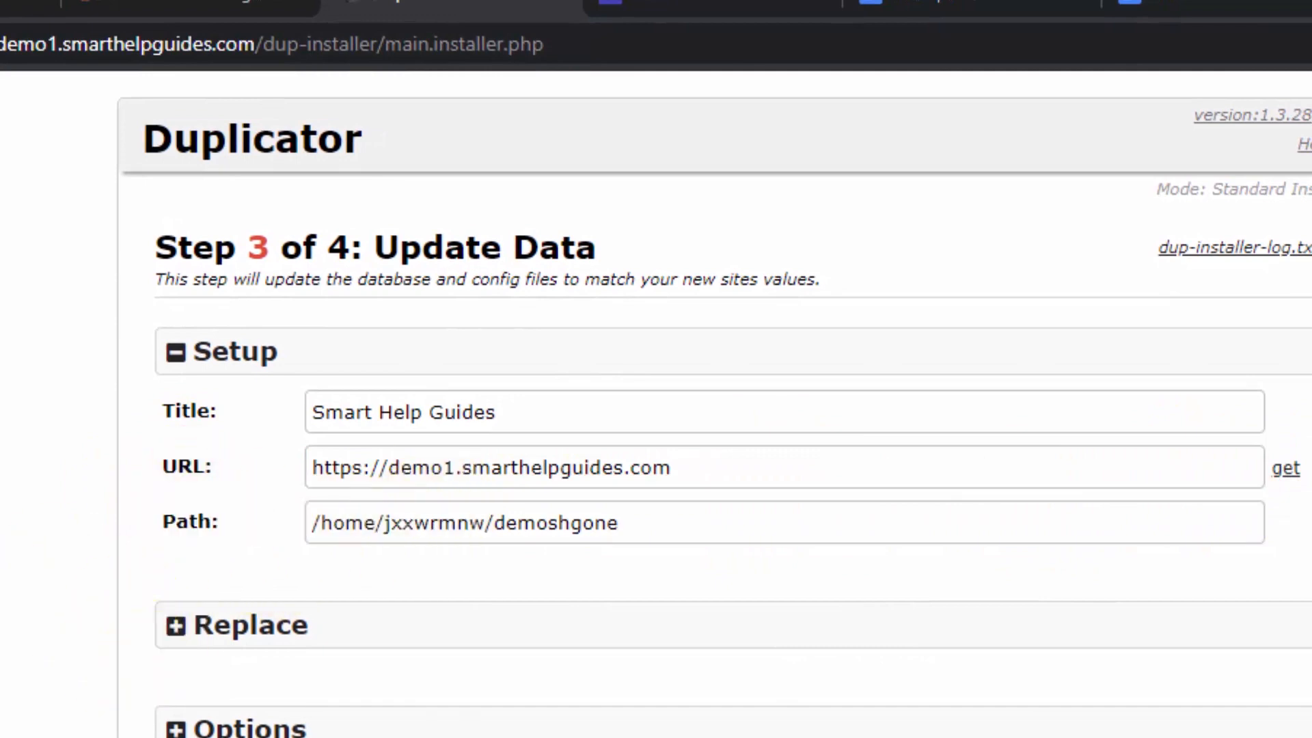
Expand the Replace section, read its note on additional URL replacements, and collapse it again.
click(173, 627)
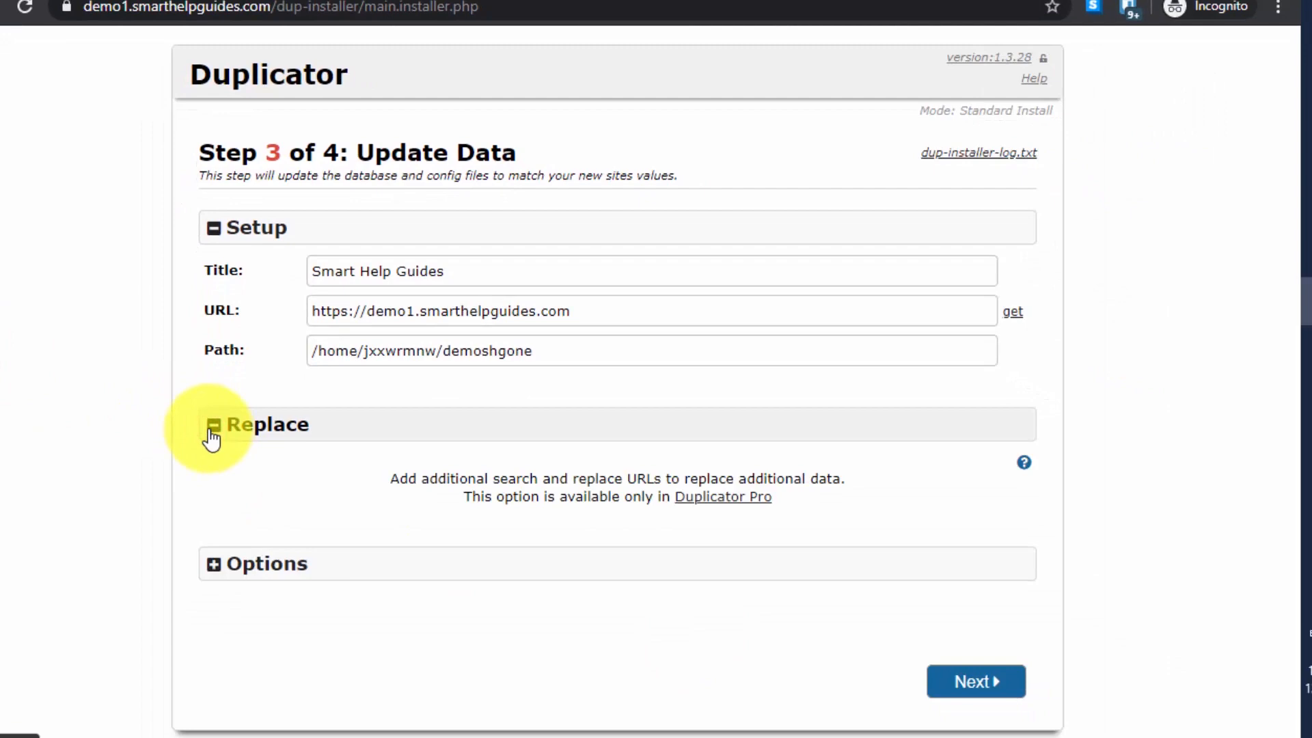
drag(474, 478, 580, 498)
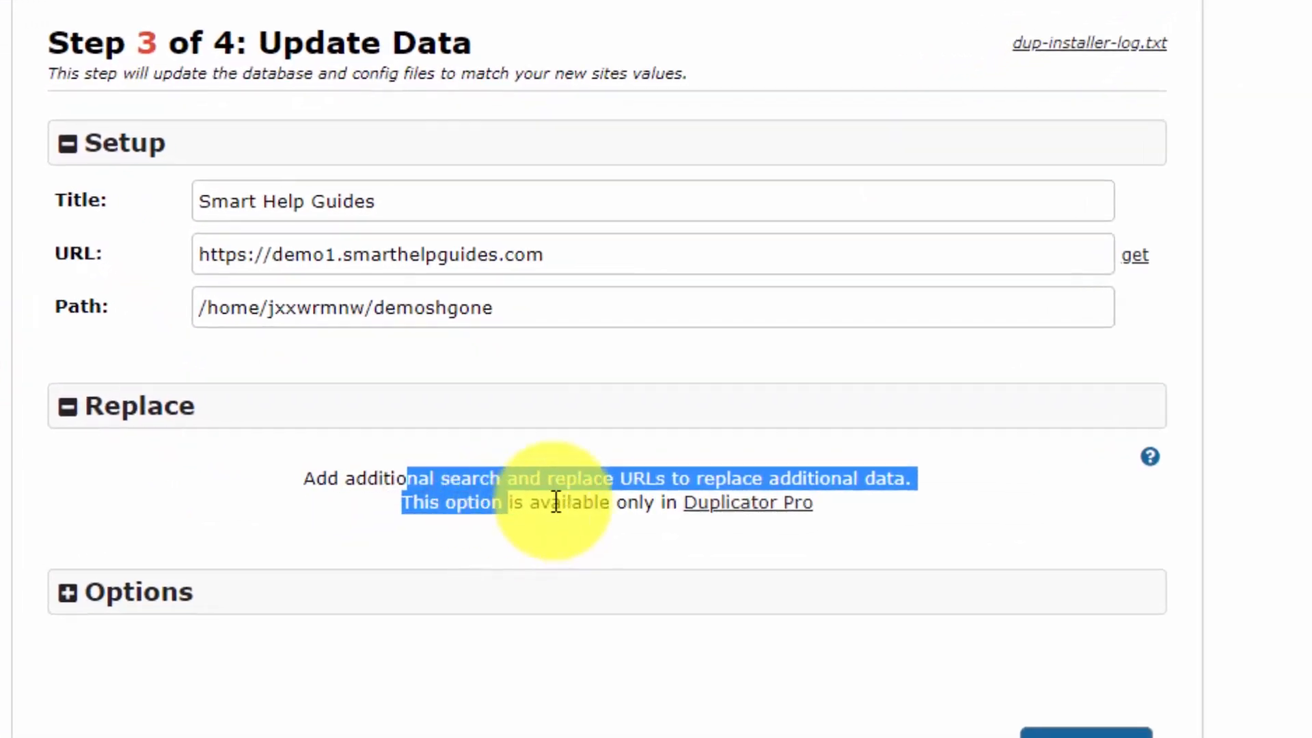
click(557, 502)
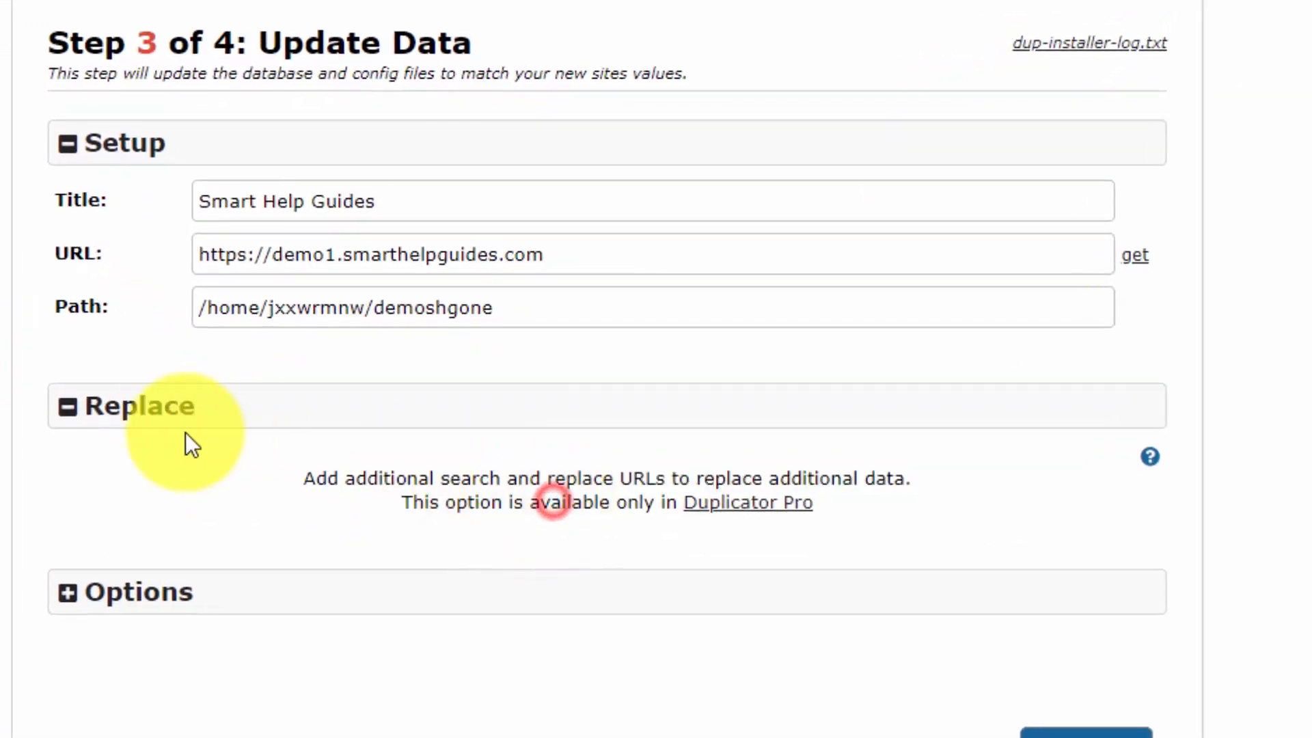
click(67, 406)
Expand the Options section and review the optional New Admin Account fields.
click(67, 506)
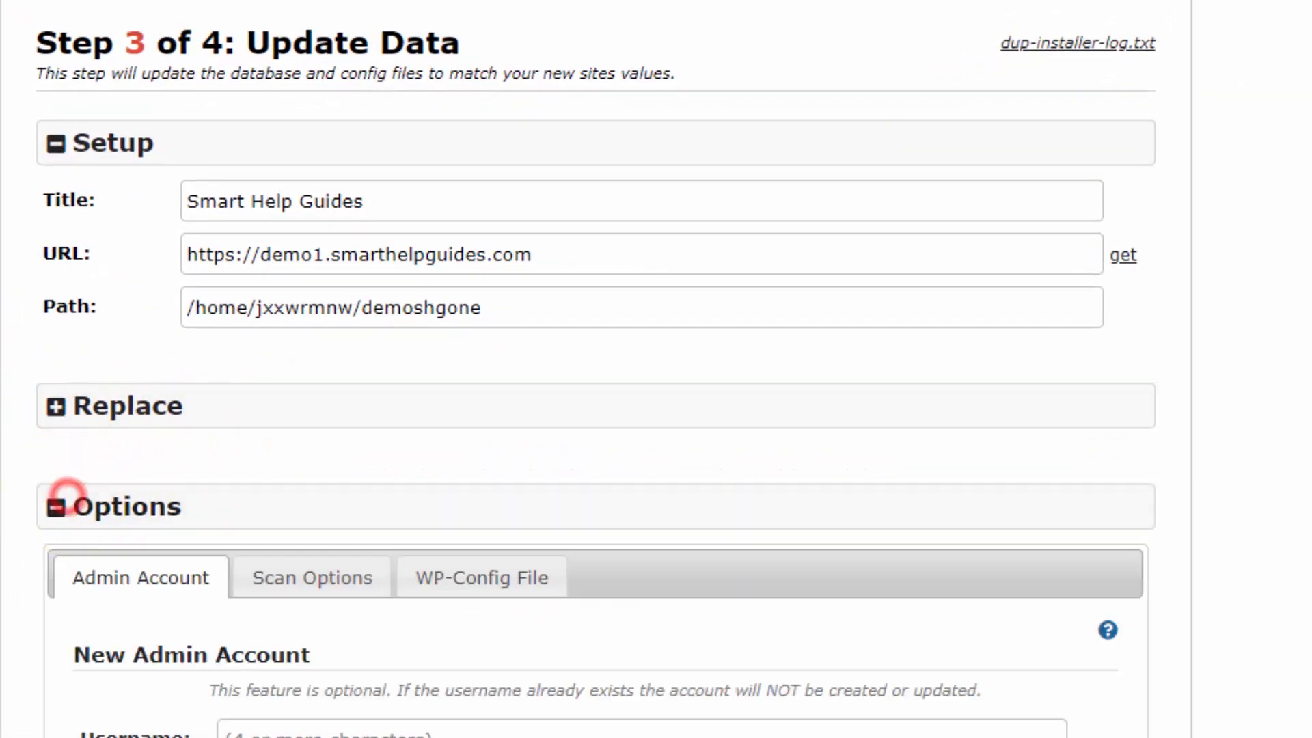
scroll(37, 466, down, 4)
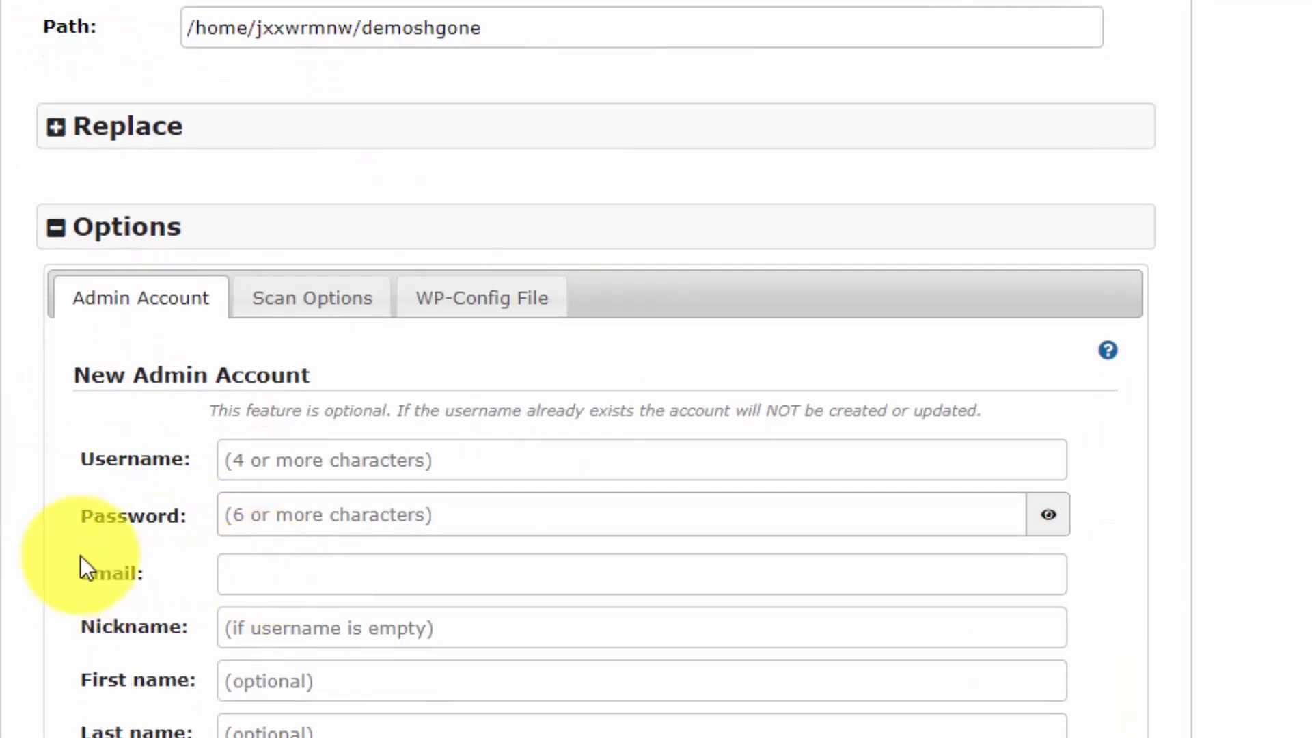
scroll(116, 442, down, 2)
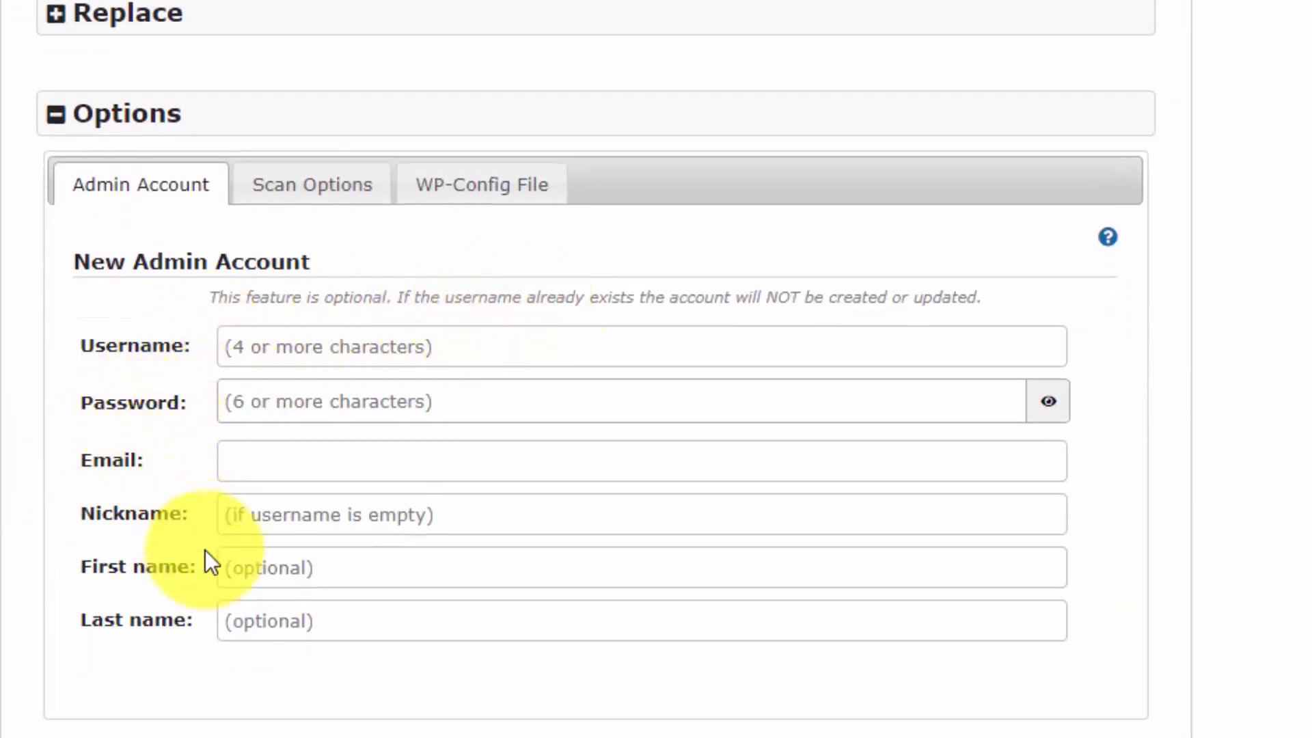
click(313, 518)
Review the database scan options with their tables and plugins, and the WP-Config File settings.
click(313, 186)
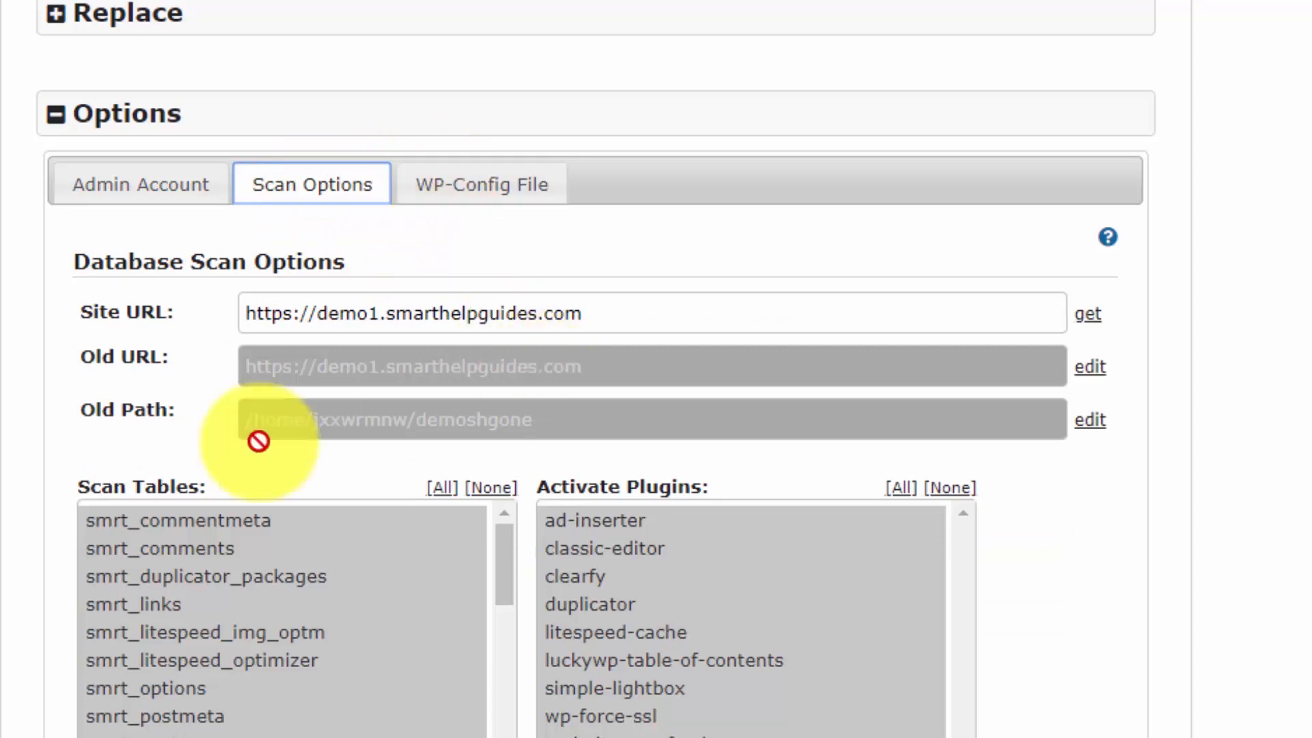
scroll(155, 553, down, 5)
scroll(137, 478, down, 8)
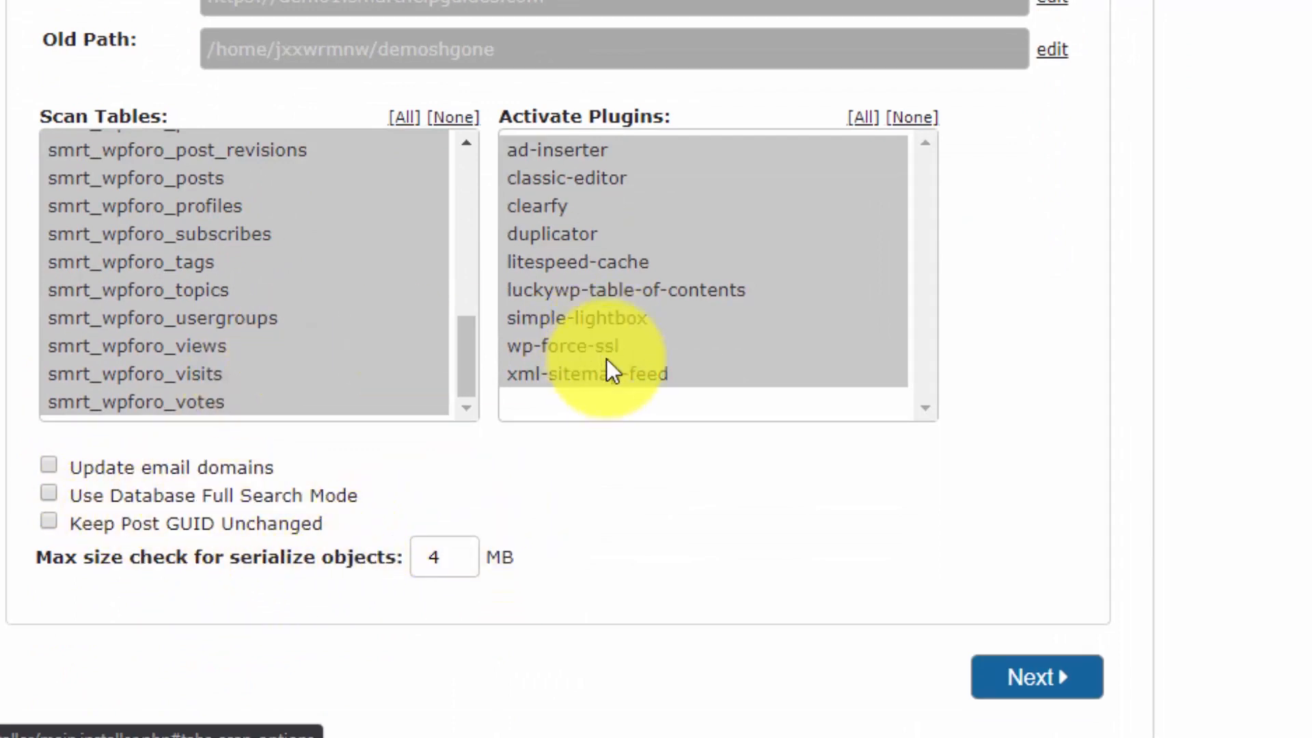
scroll(620, 336, up, 2)
scroll(619, 336, up, 3)
scroll(688, 631, down, 2)
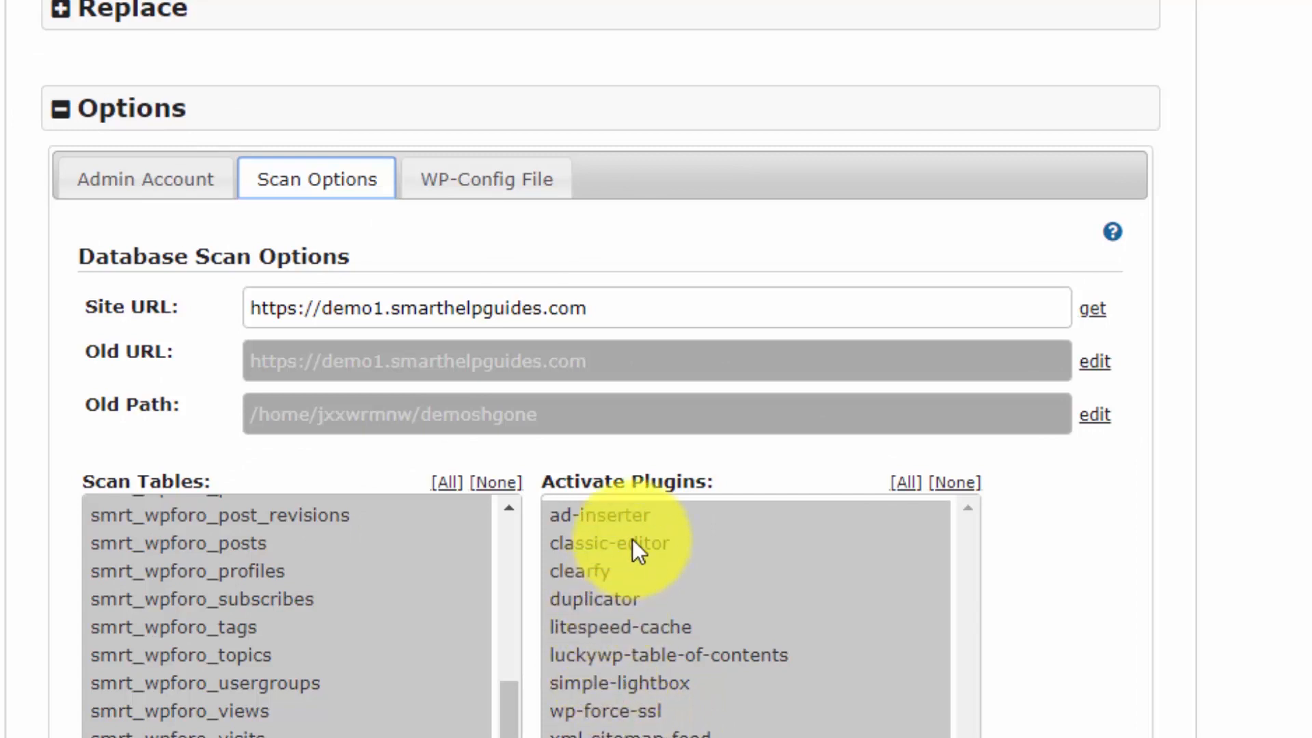
click(468, 196)
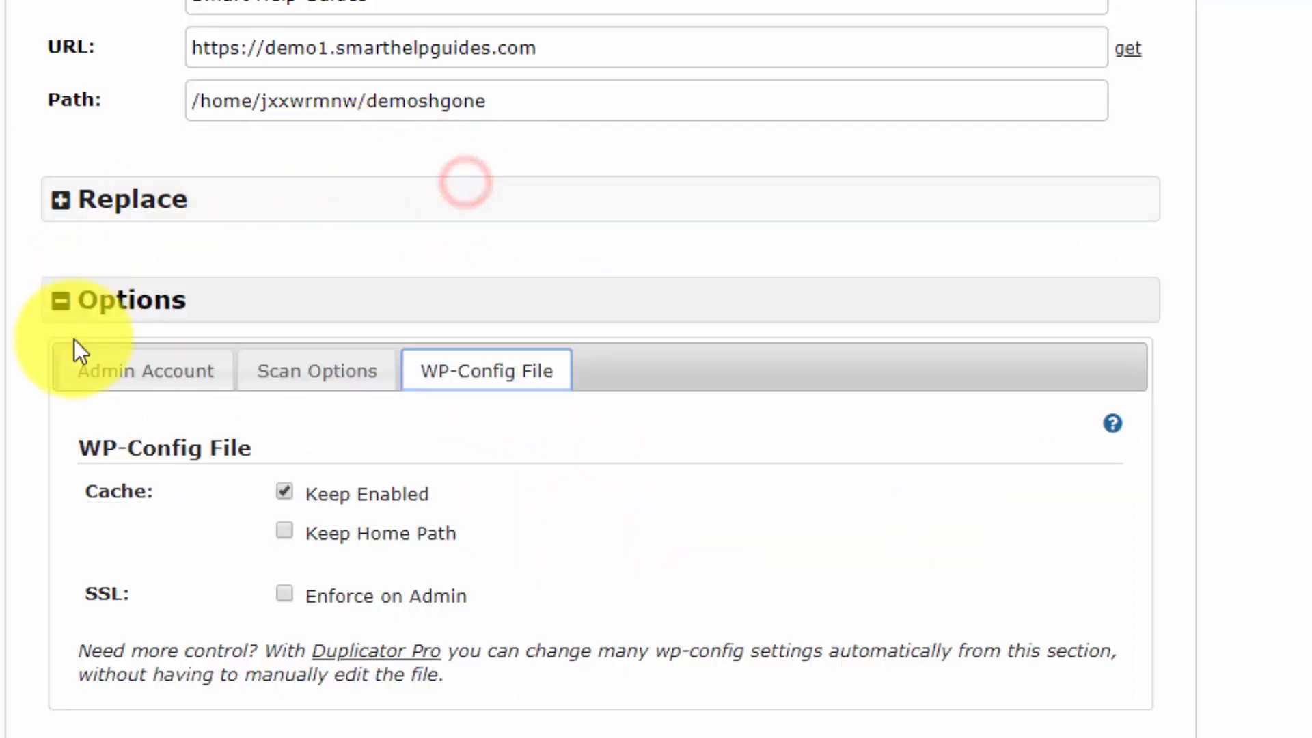
click(159, 372)
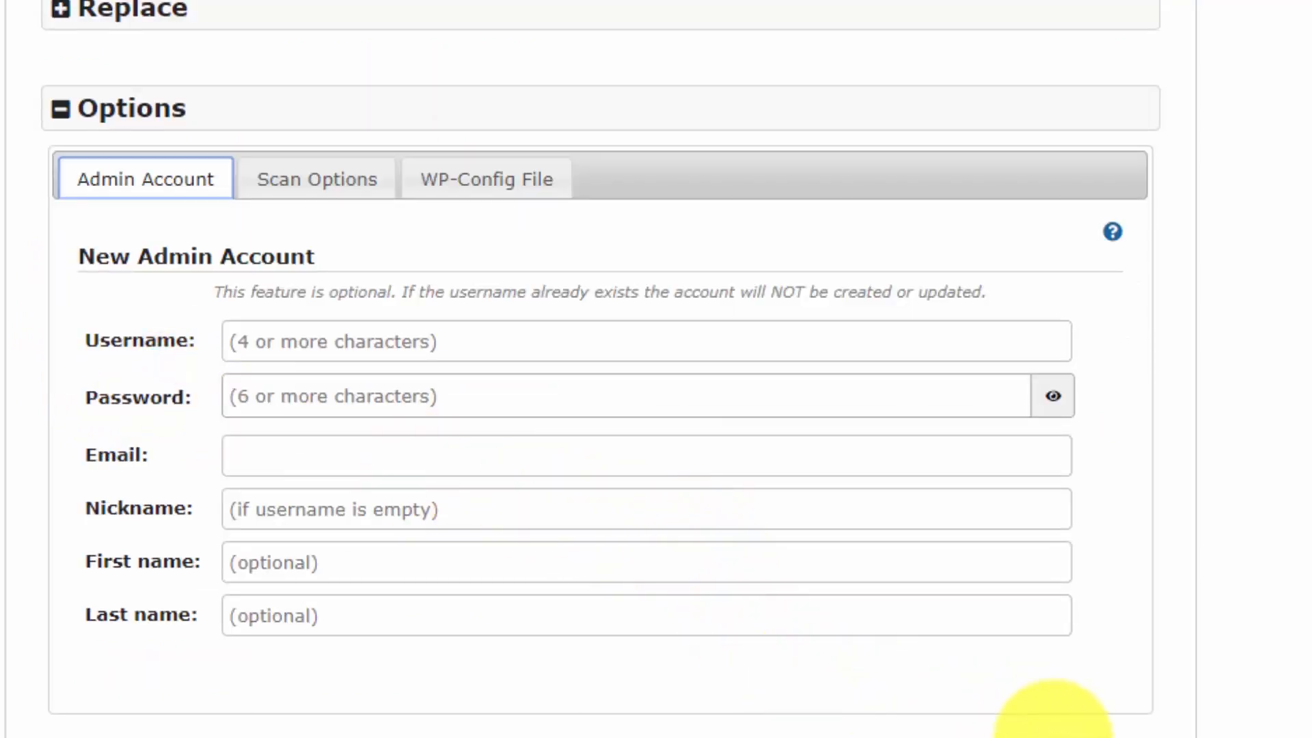
Collapse the Options section and run the Update Data step to reach the final Test Site step.
click(110, 116)
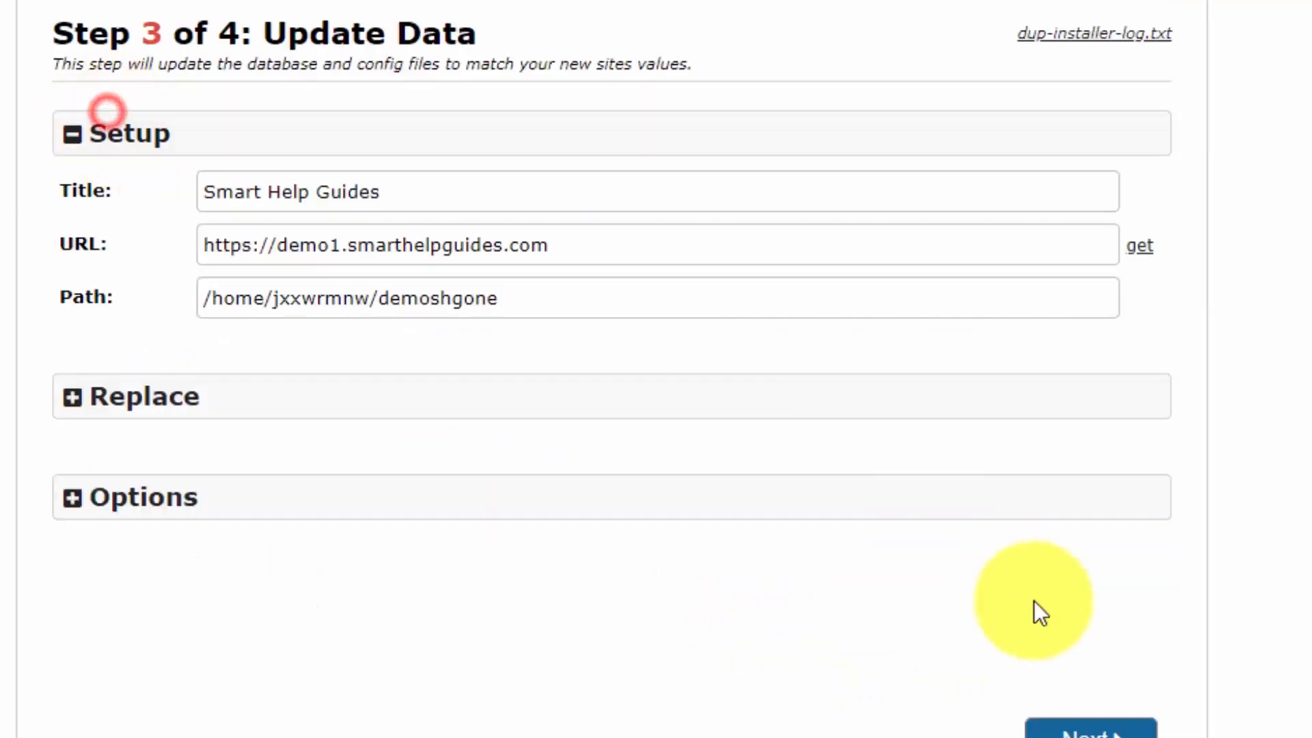
click(1093, 729)
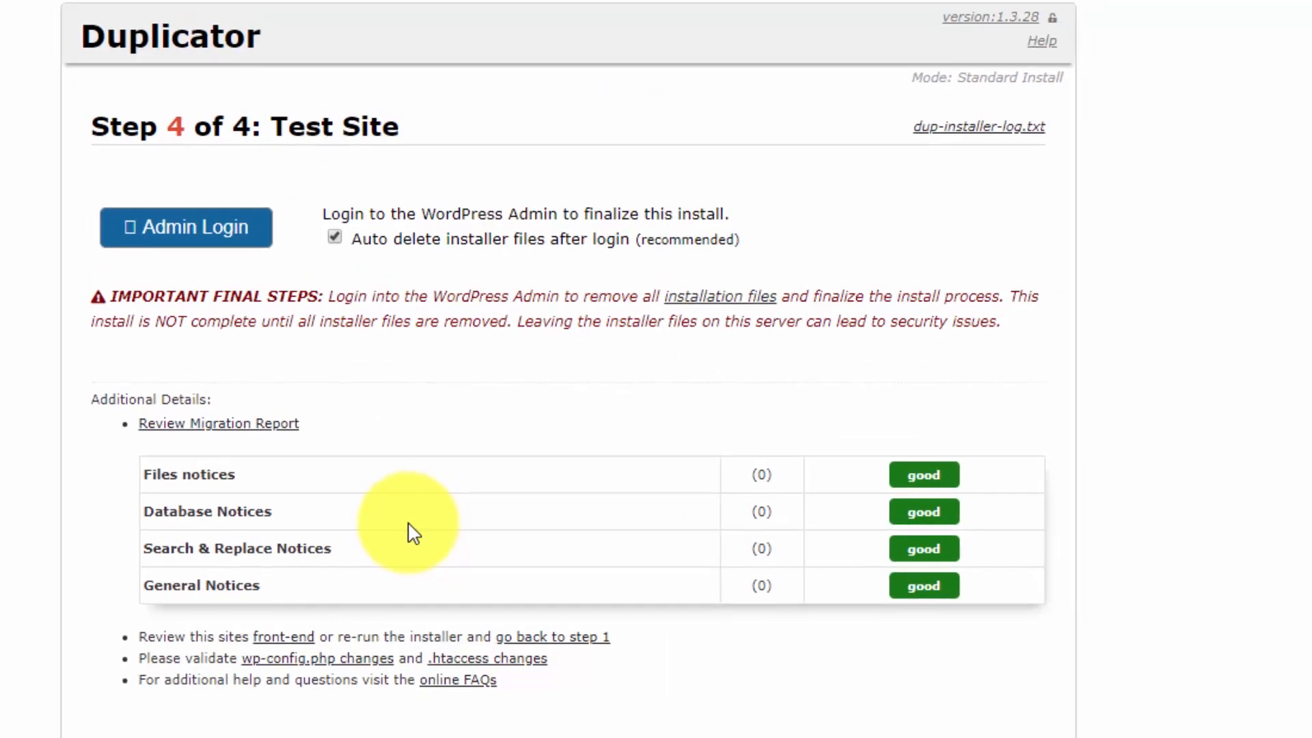
click(335, 238)
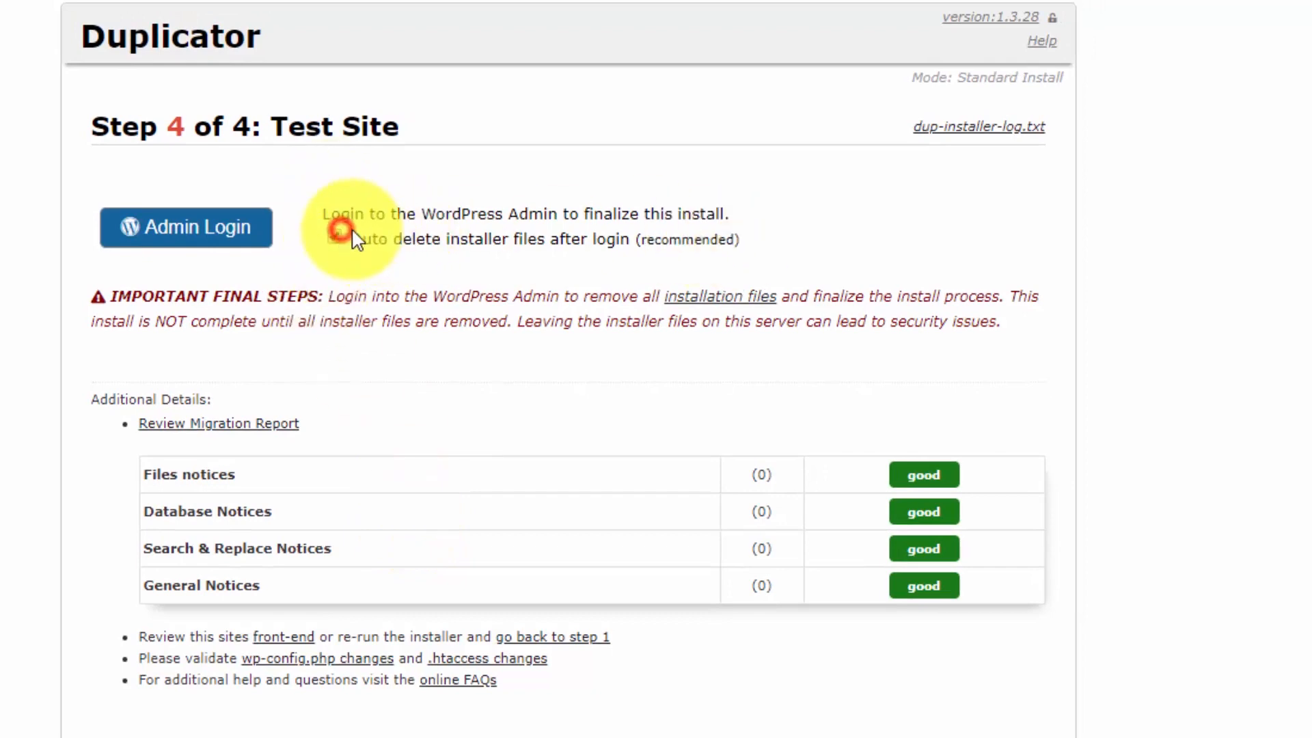
click(338, 233)
drag(318, 118, 369, 130)
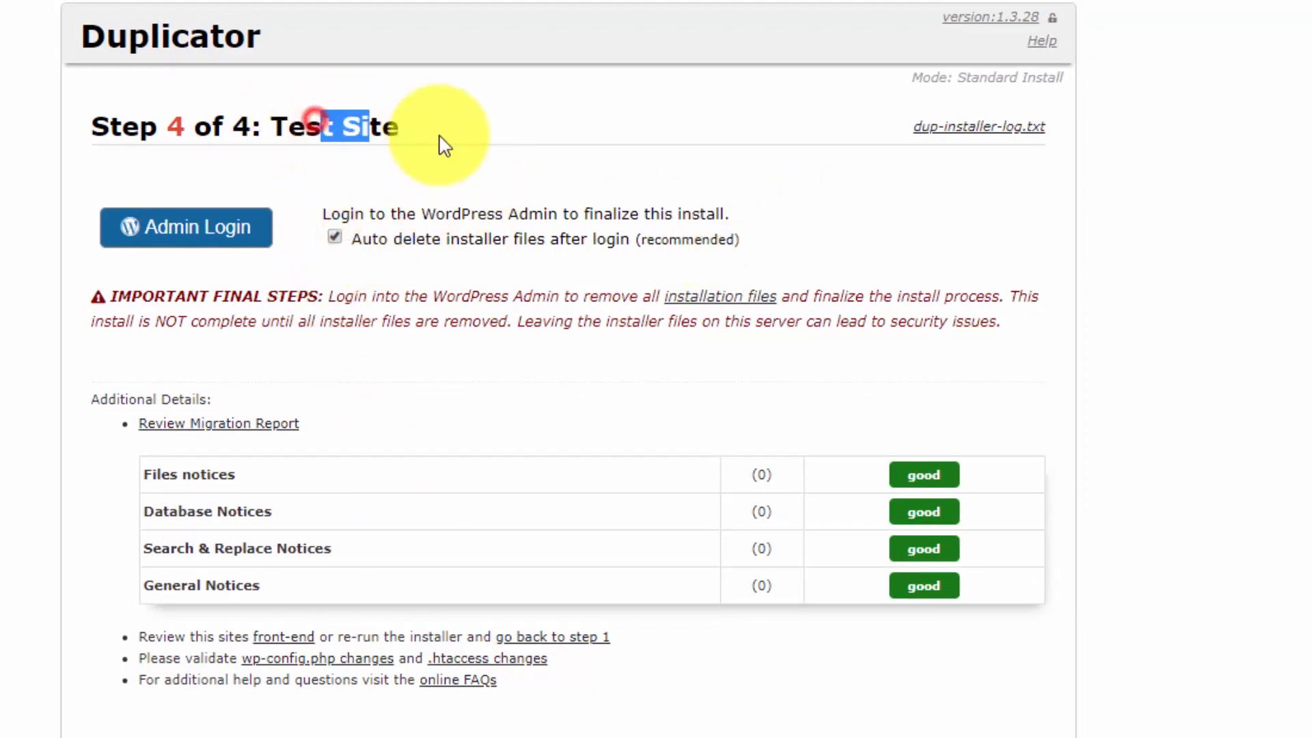
click(717, 183)
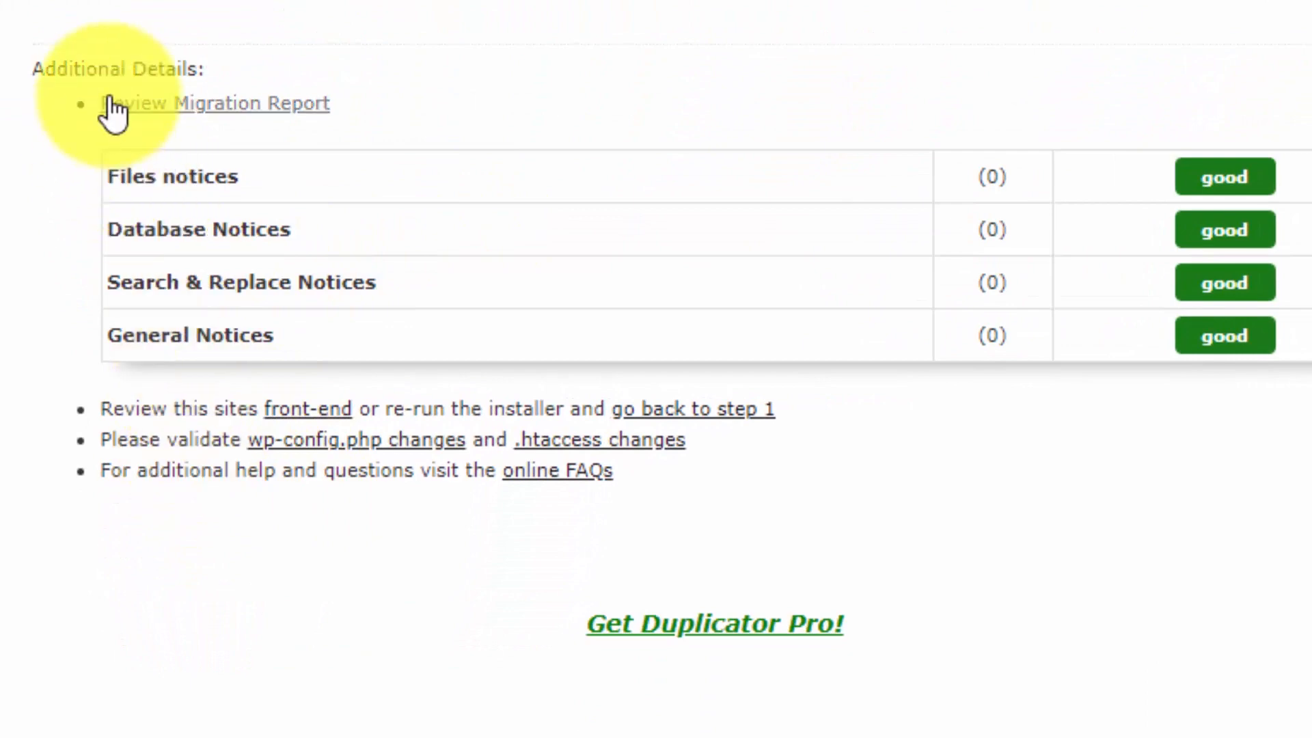
Open the migration report and review its database report and the files, database, search and replace, and general notices.
click(232, 101)
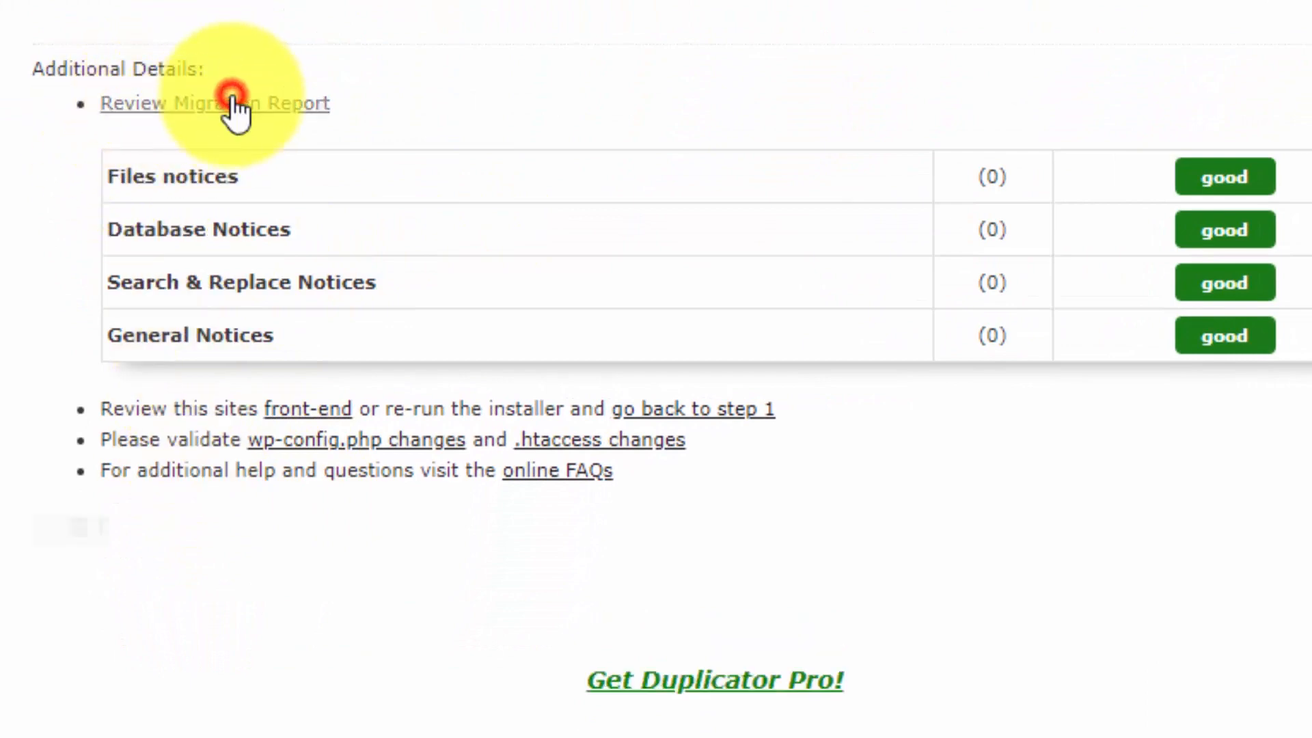
scroll(687, 337, down, 5)
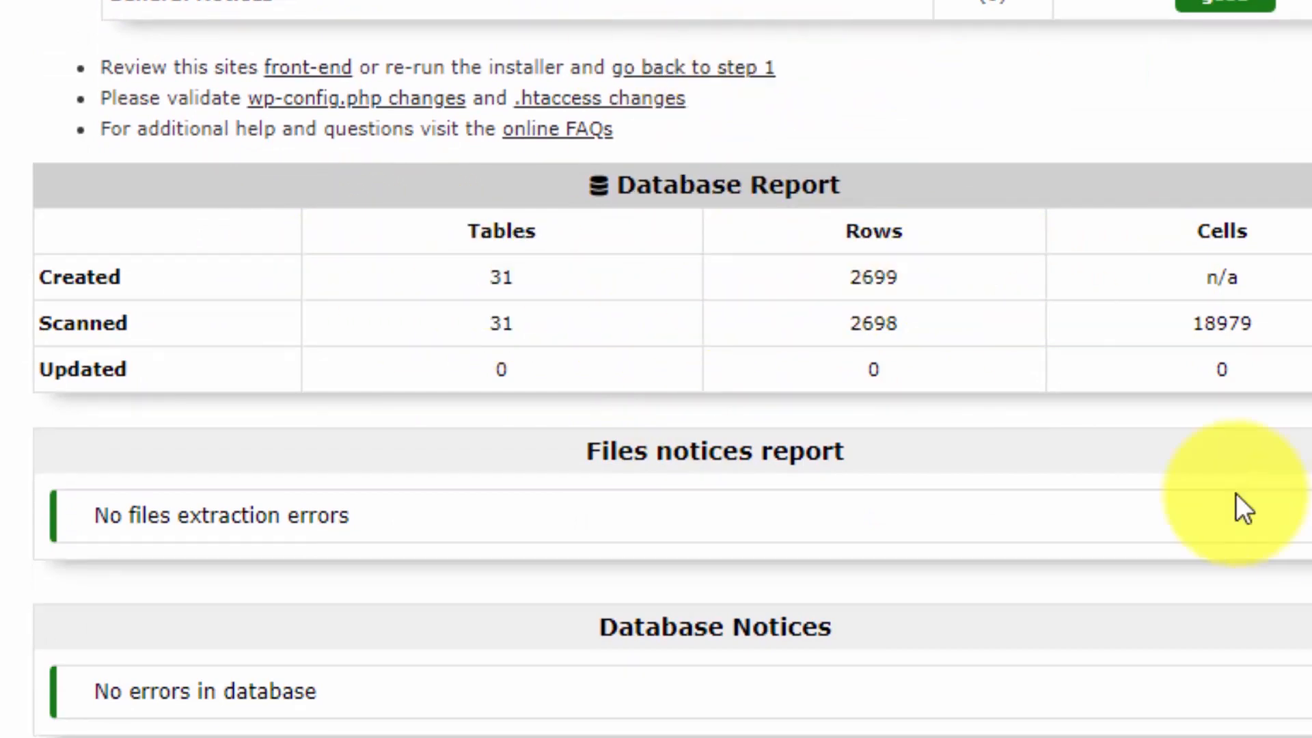
scroll(849, 536, down, 3)
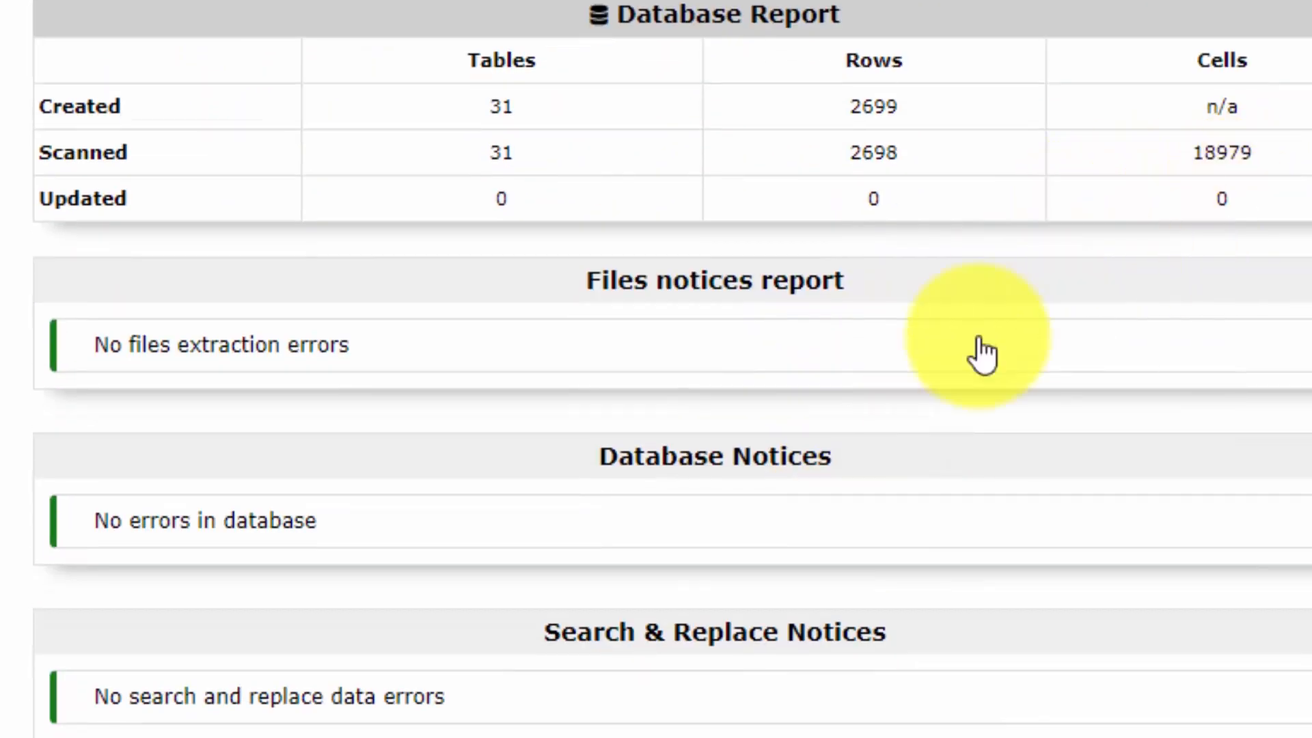
scroll(796, 425, down, 6)
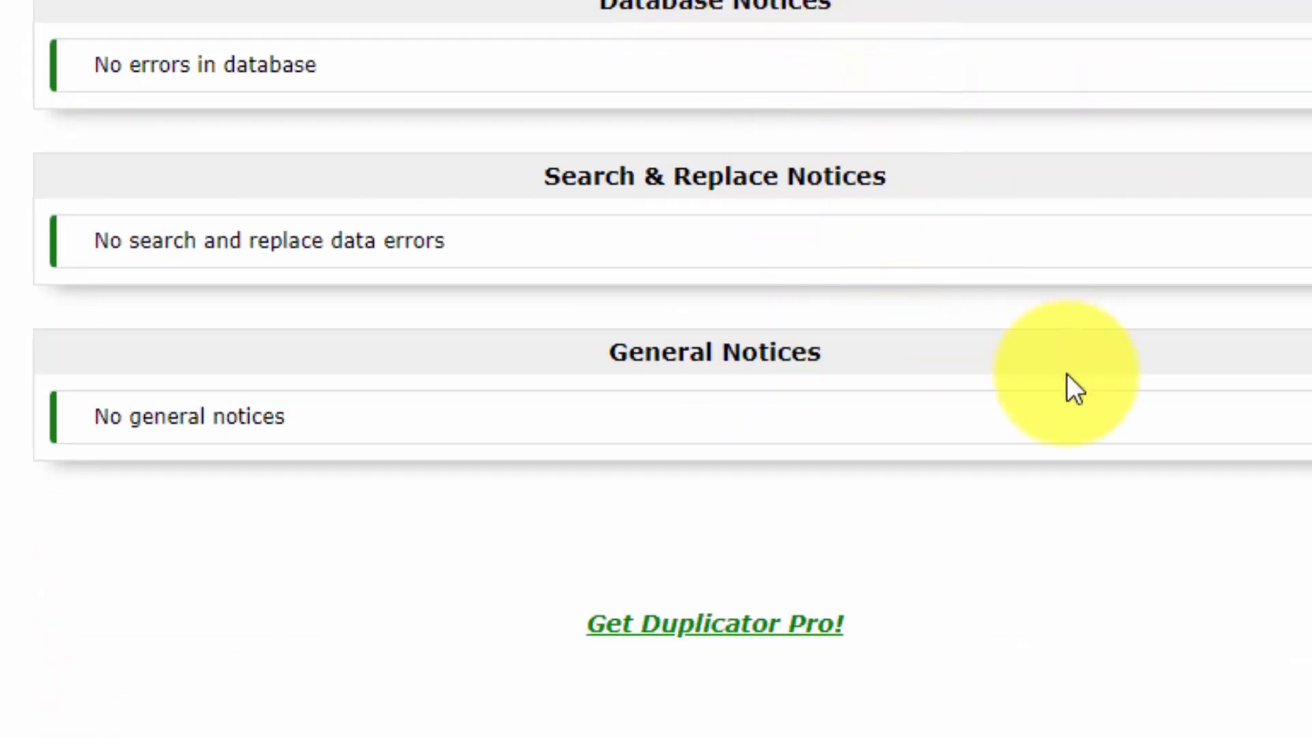
scroll(1068, 374, up, 15)
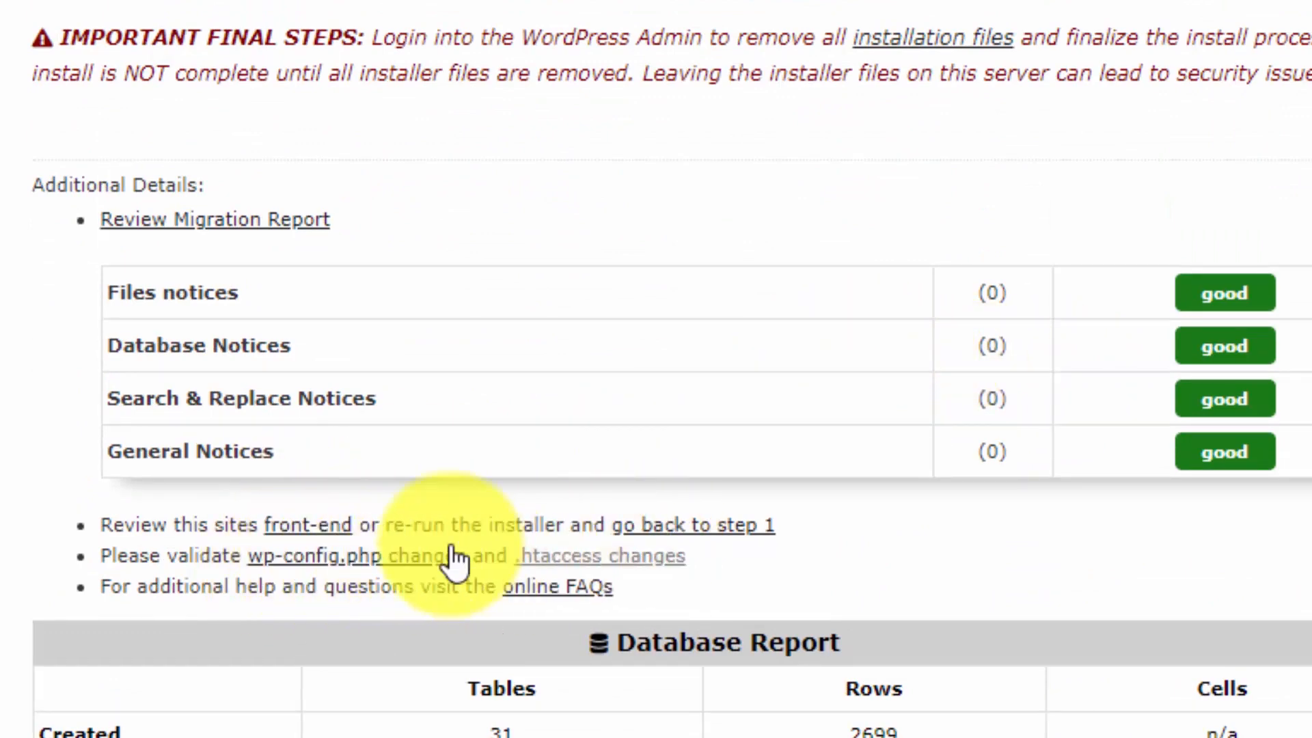
Open the migrated site's front-end in a new browser tab.
right_click(313, 526)
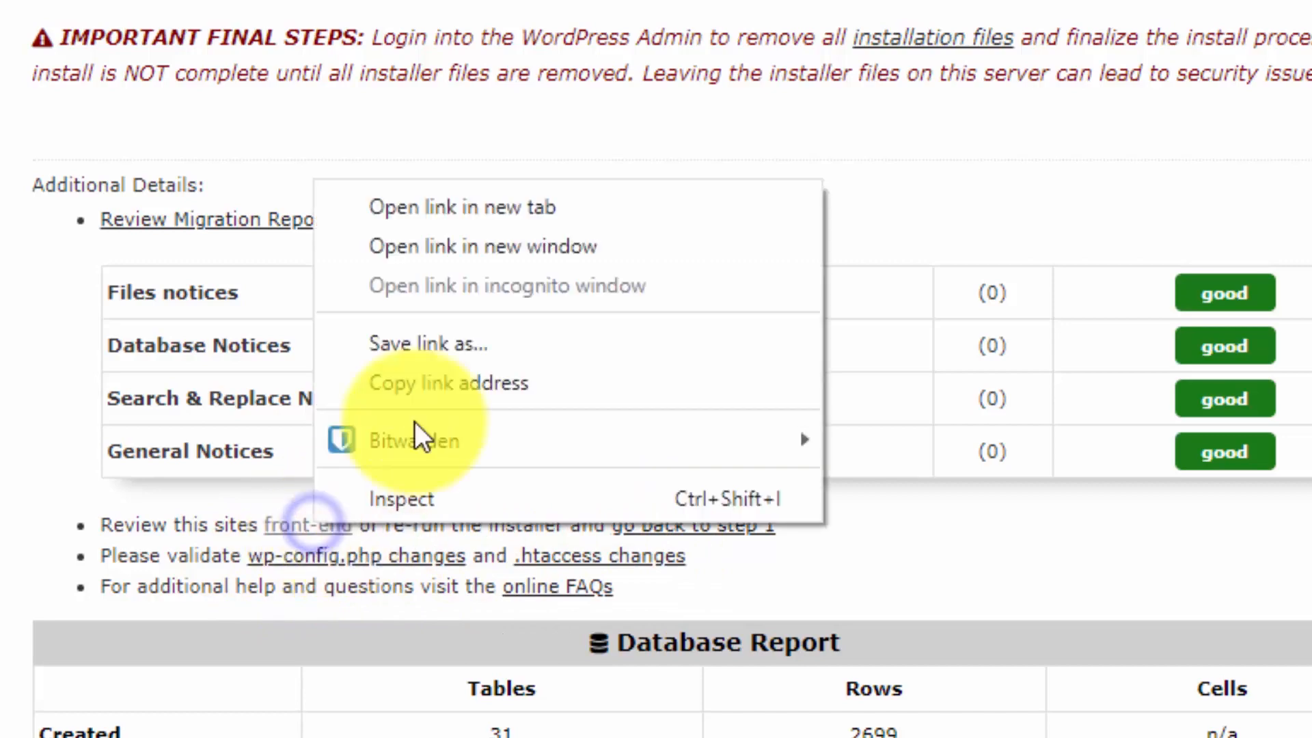
click(433, 205)
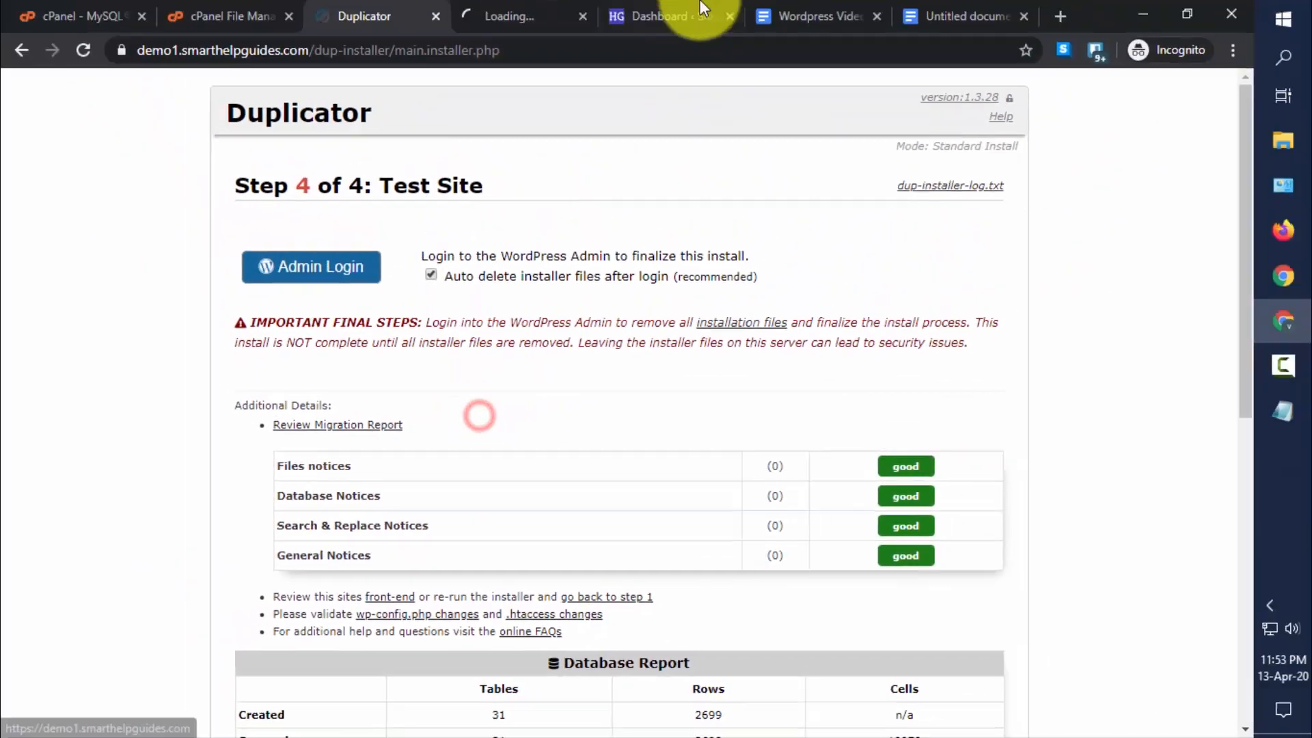
Examine the migrated front page at demo1.smarthelpguides.com, checking its web address and browsing through its posts.
click(519, 15)
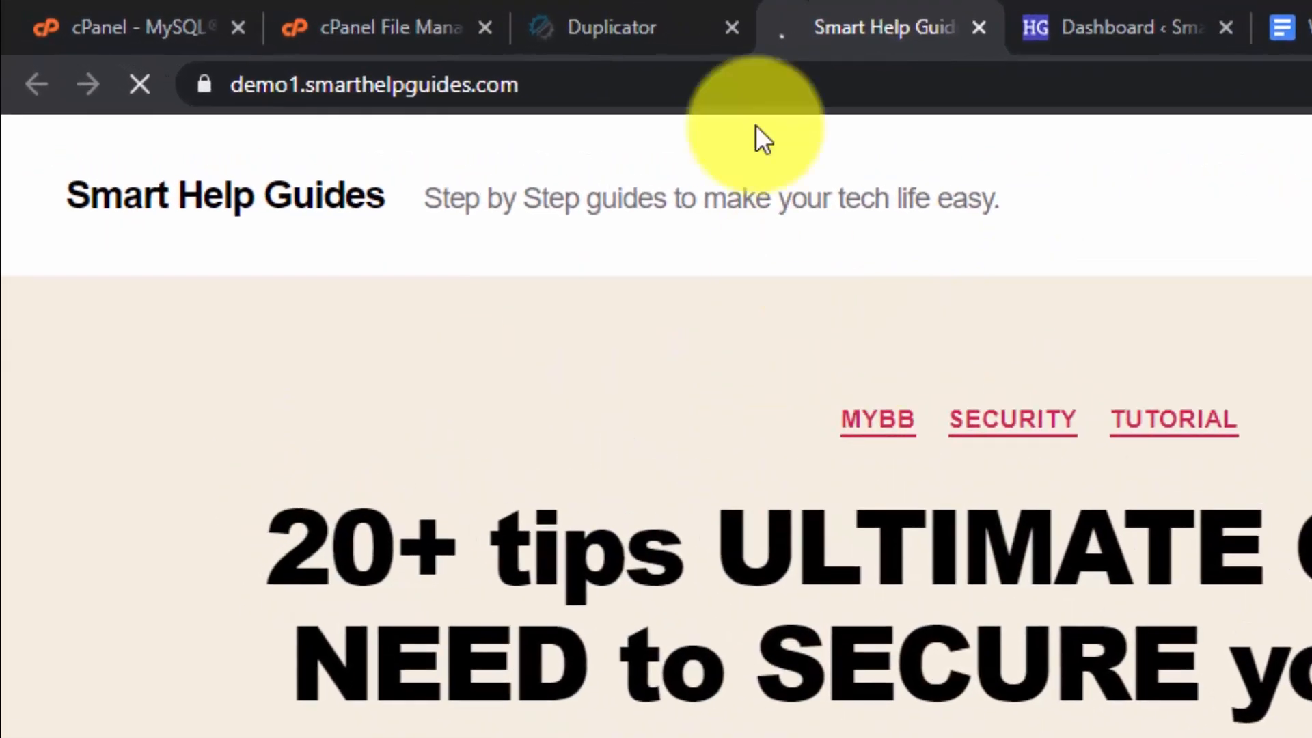
click(542, 87)
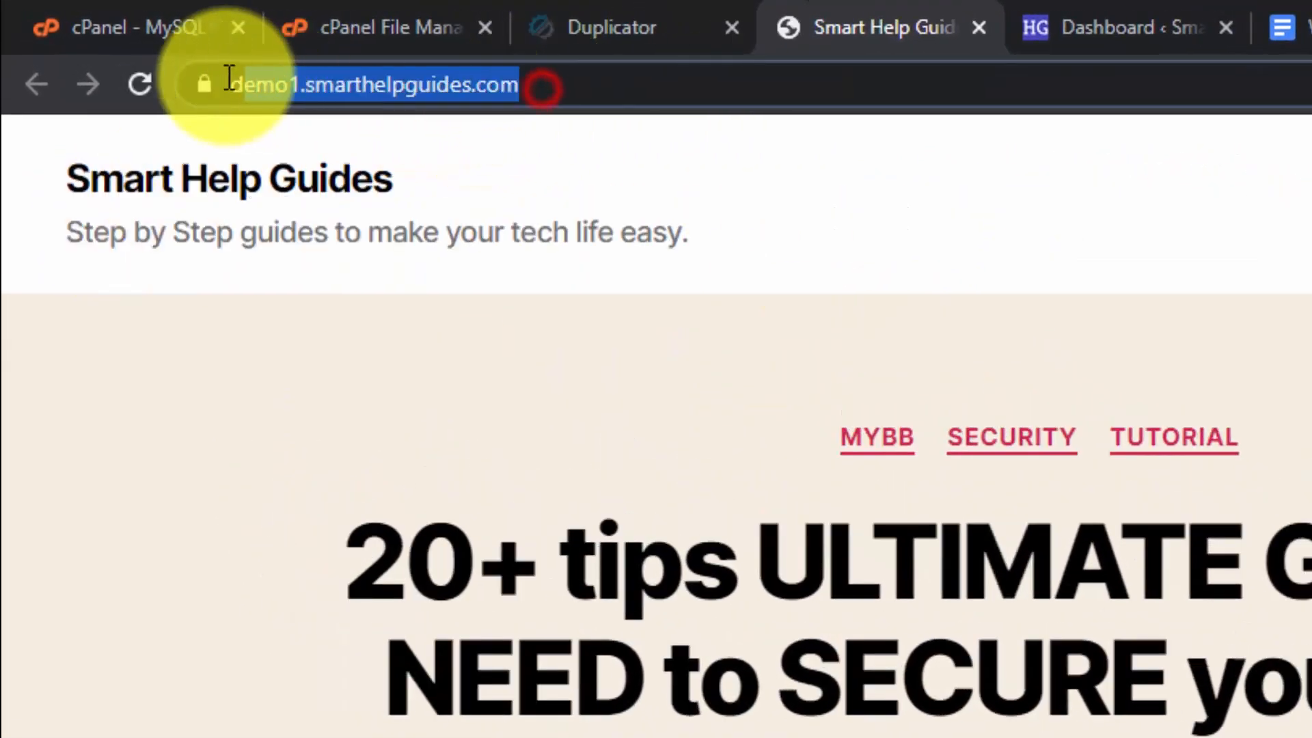
click(109, 494)
click(6, 390)
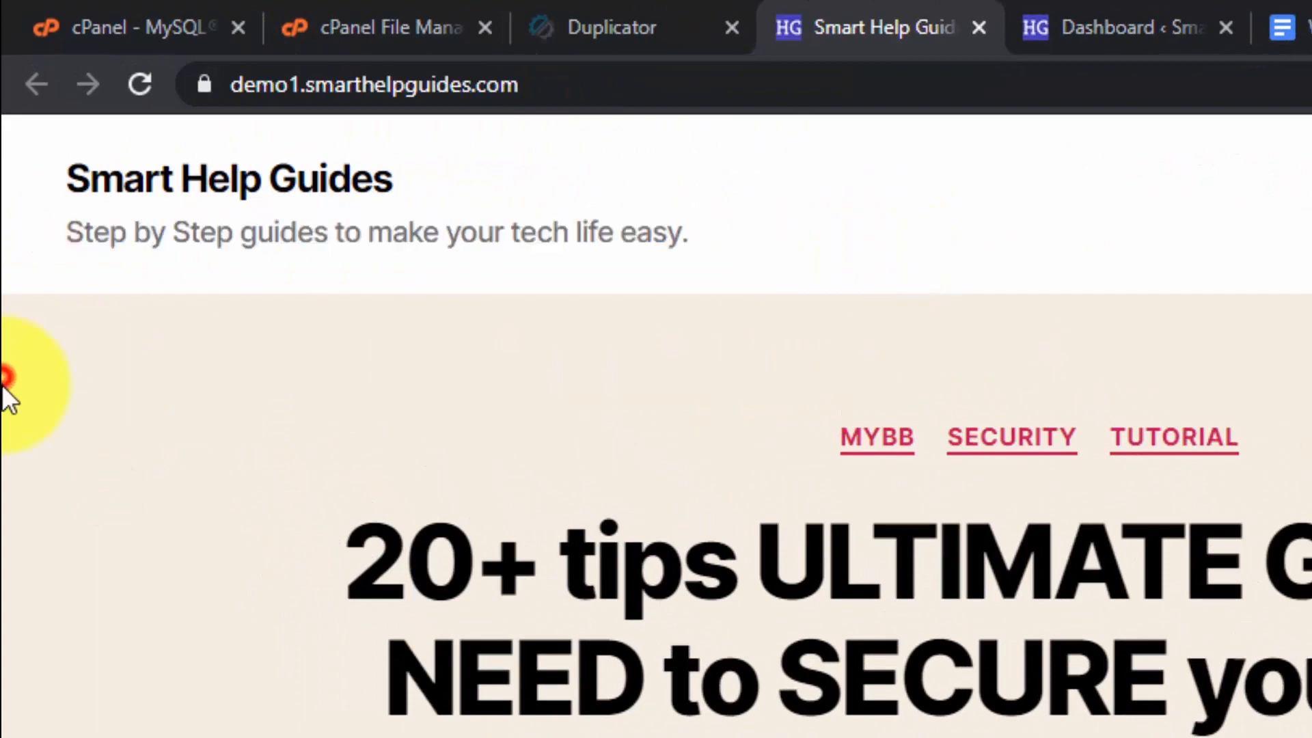
scroll(294, 671, down, 15)
scroll(498, 318, down, 10)
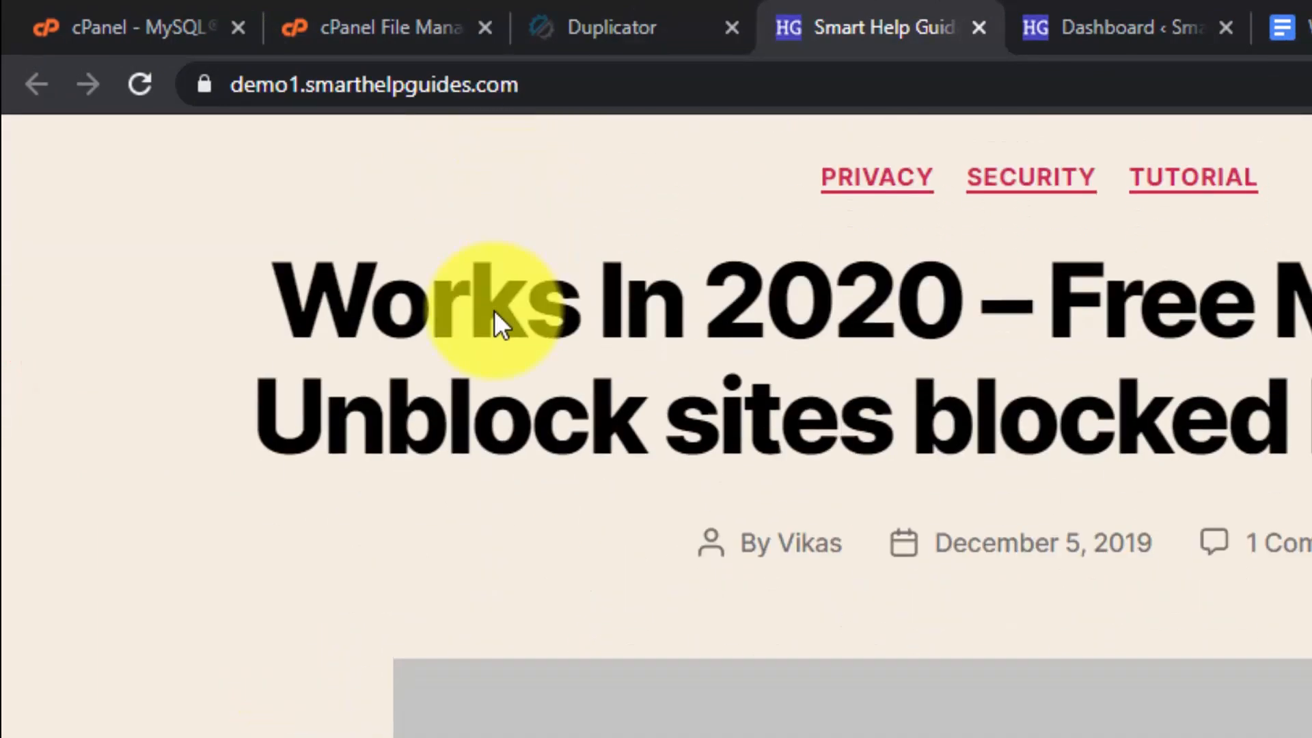
scroll(498, 321, up, 20)
Visit the original smarthelpguides.com site from its WordPress dashboard and look over its front page.
click(1072, 6)
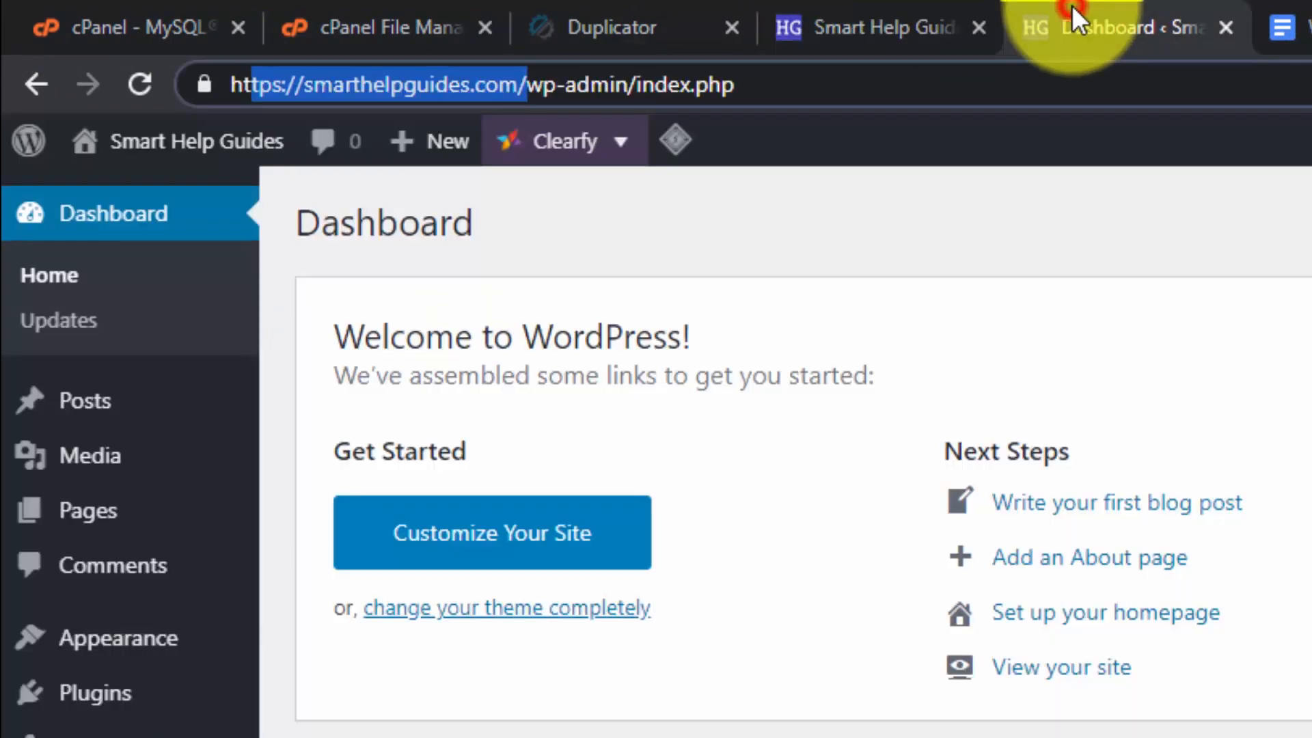
mouse_move(171, 144)
click(140, 197)
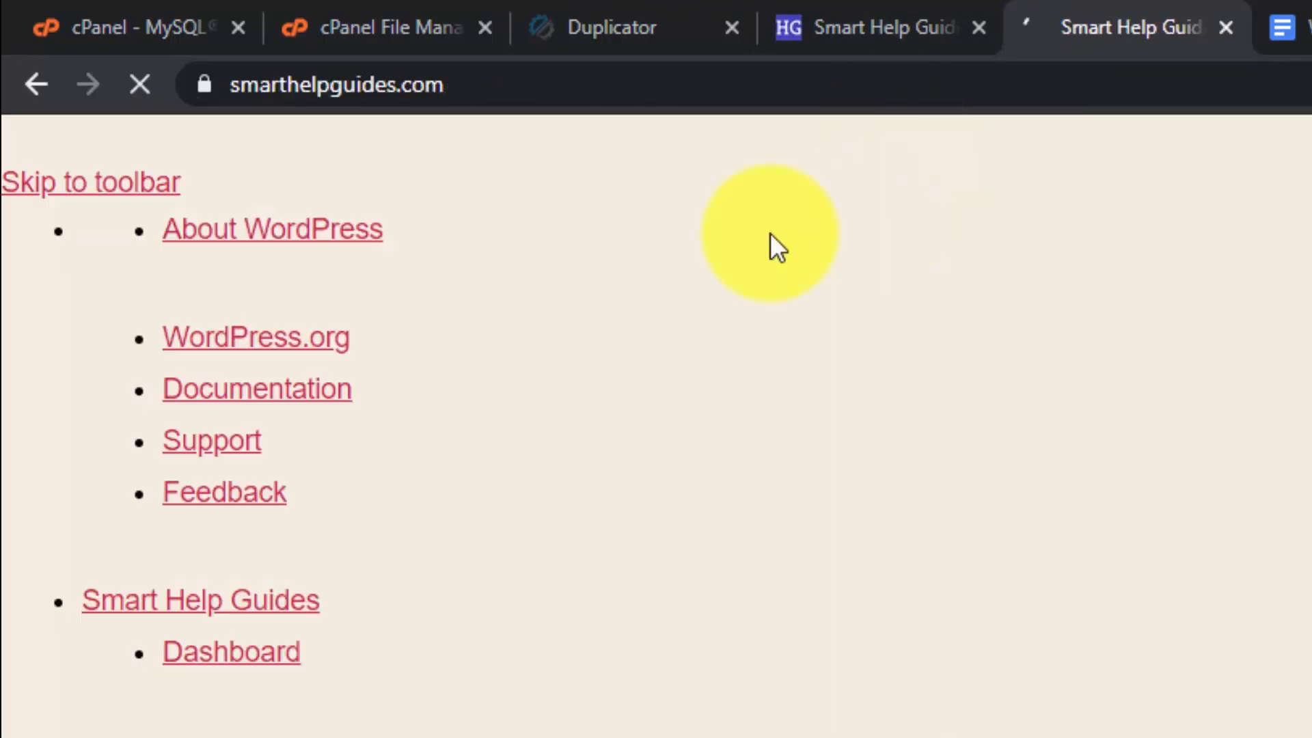
scroll(1066, 393, down, 8)
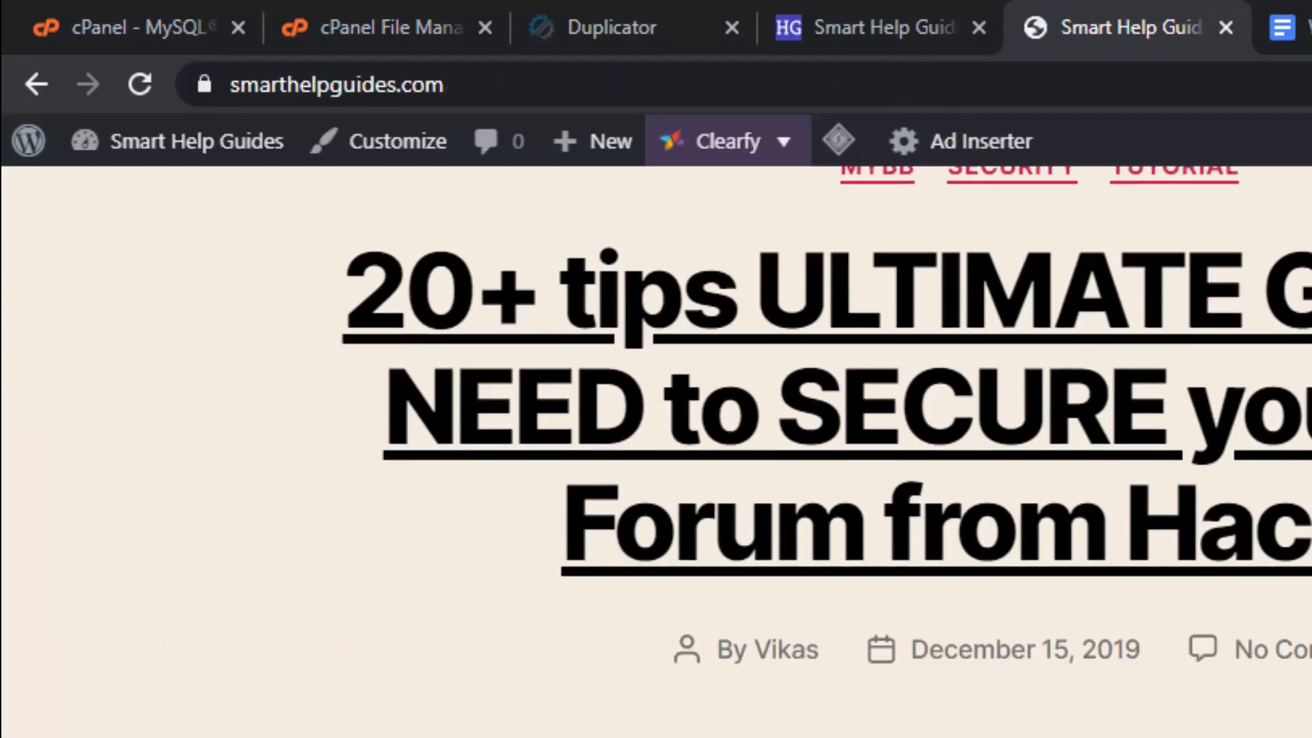
scroll(656, 451, up, 6)
Compare the migrated and original front pages by alternating between them, and return to the Duplicator installer page.
click(889, 15)
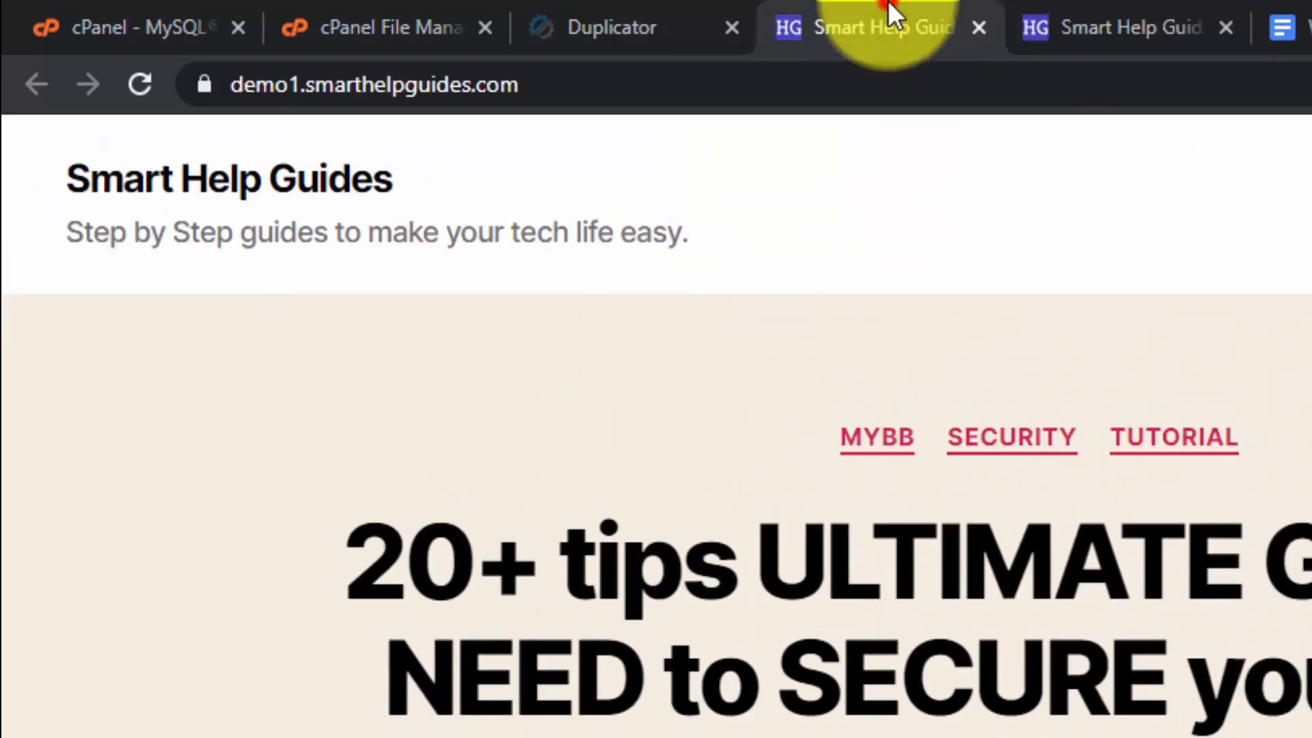
click(1115, 12)
click(889, 13)
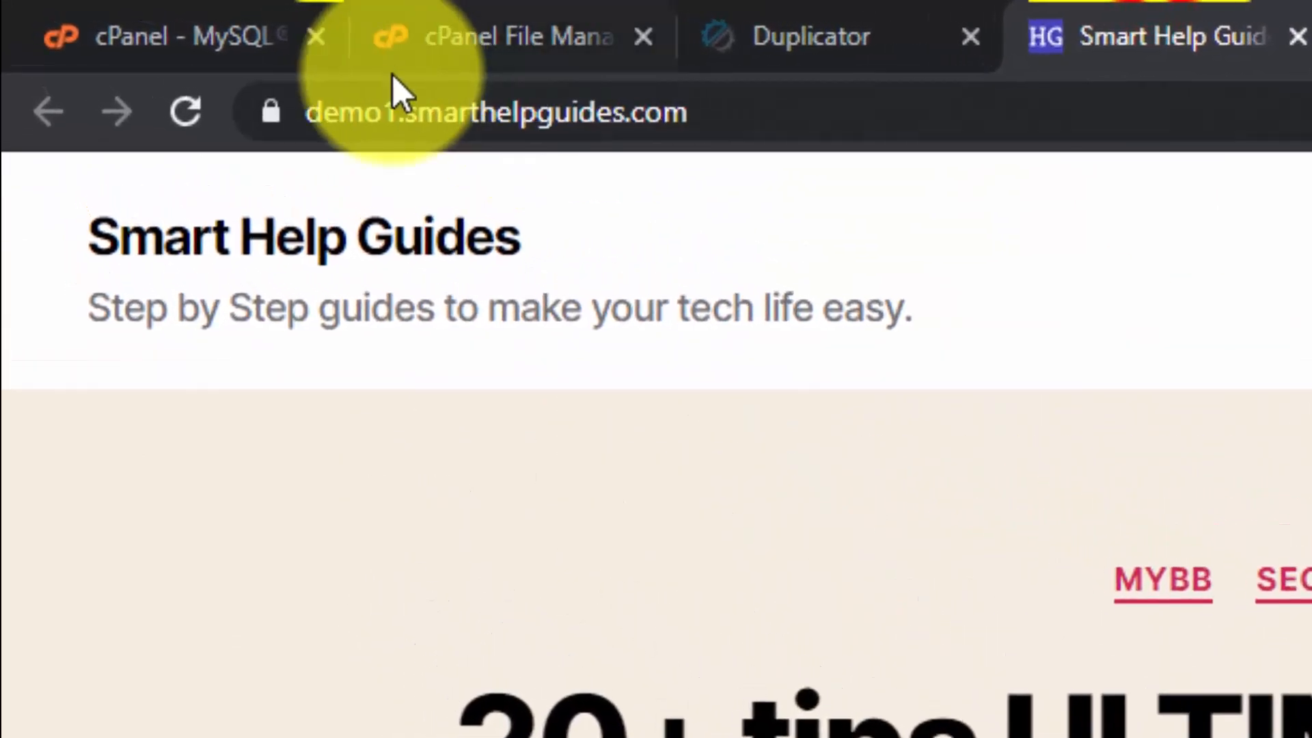
click(1302, 17)
click(1127, 14)
click(844, 17)
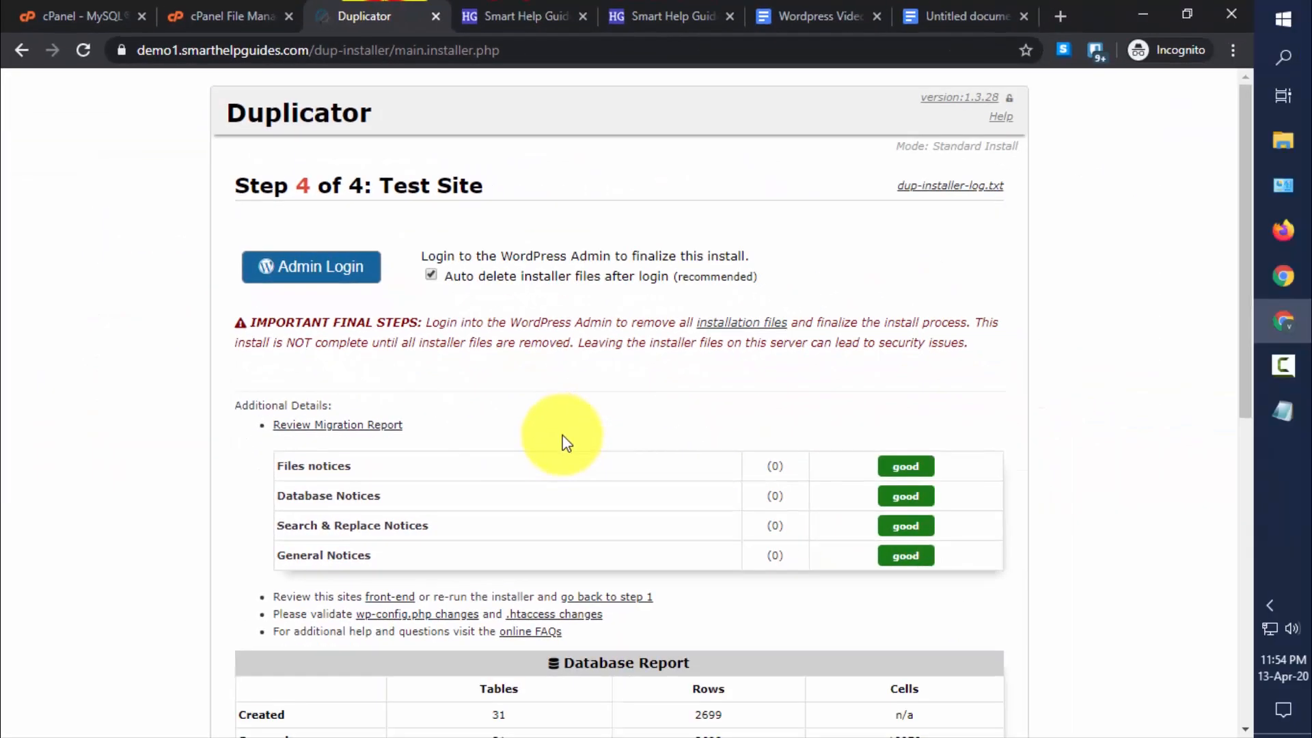
Open the wp-config.php changes, compare the original and new files, and close the comparison.
scroll(706, 526, down, 3)
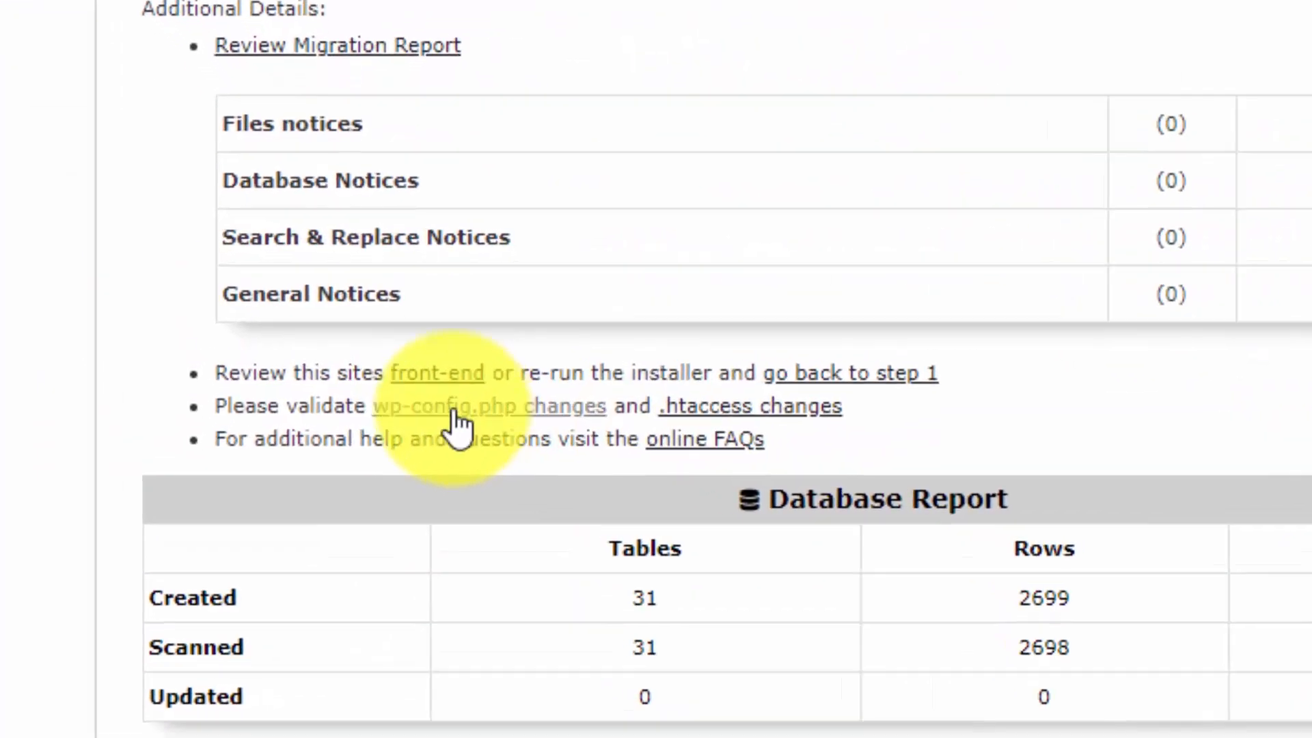
click(454, 407)
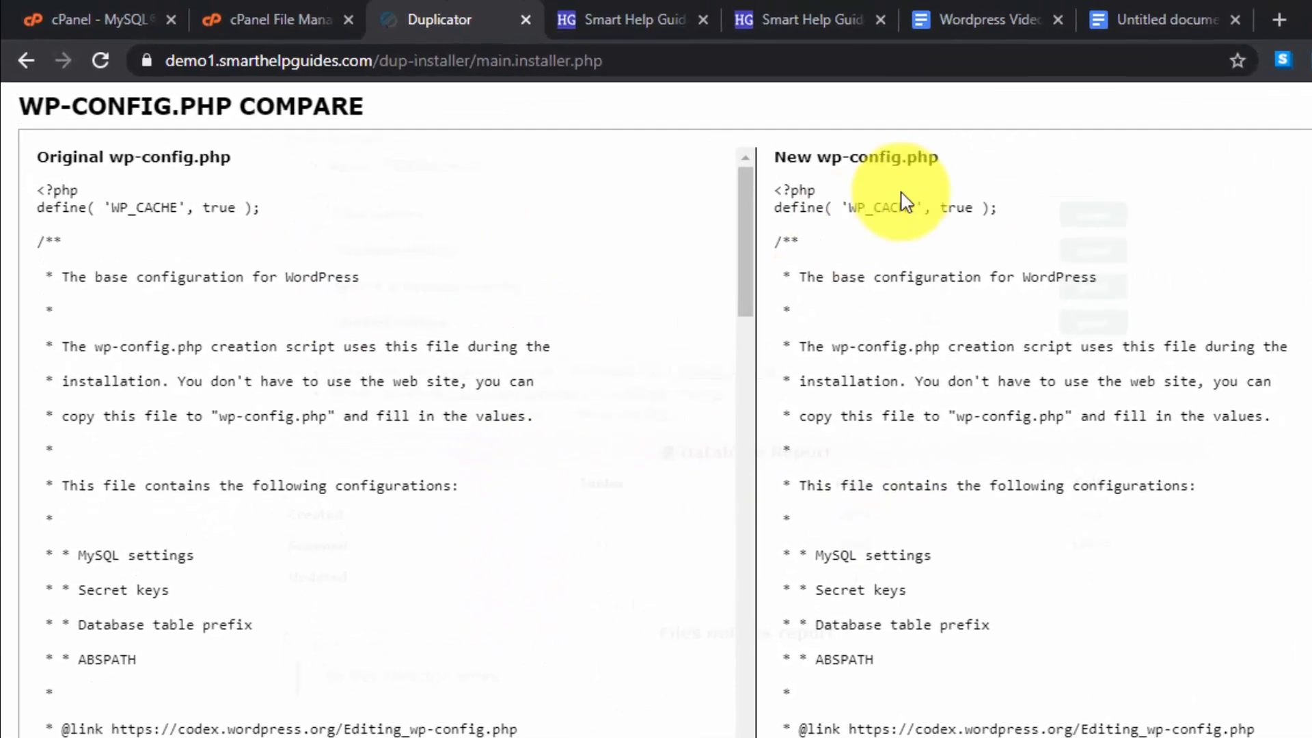
drag(923, 189, 1129, 189)
click(1051, 215)
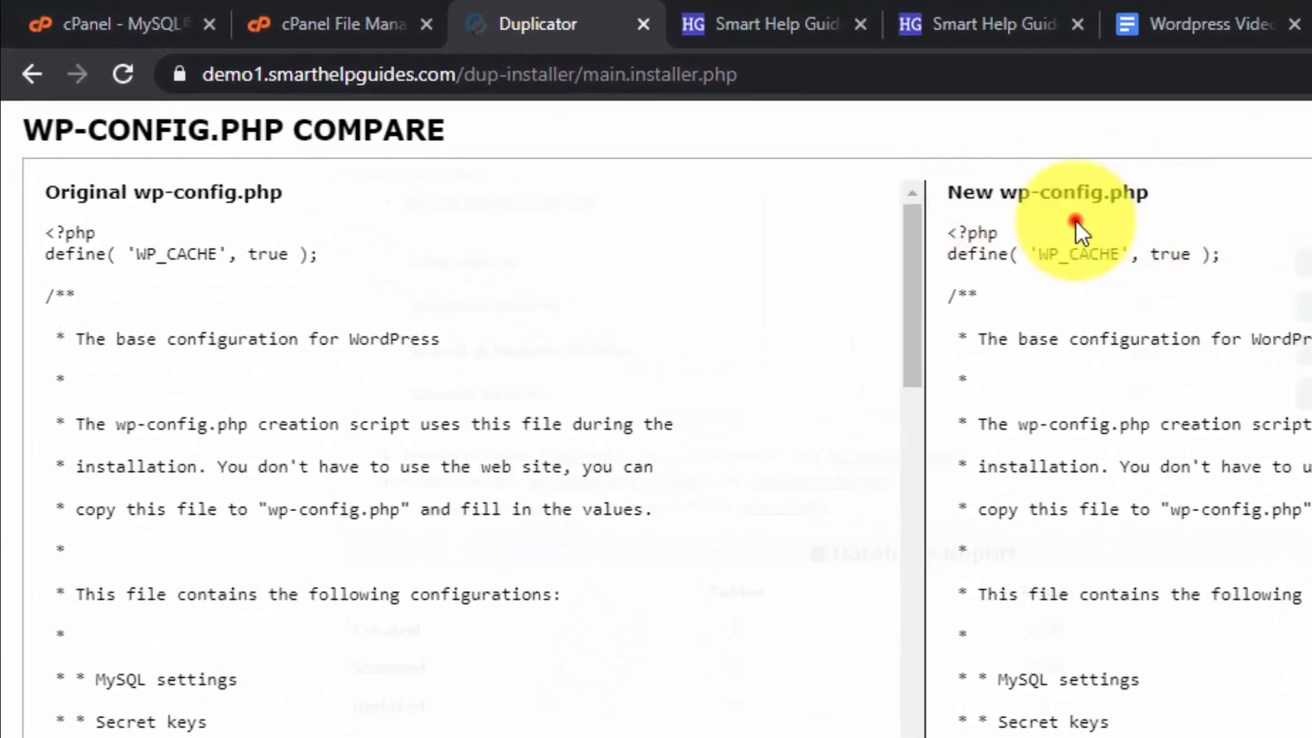
drag(298, 199, 13, 199)
click(460, 381)
scroll(478, 410, down, 5)
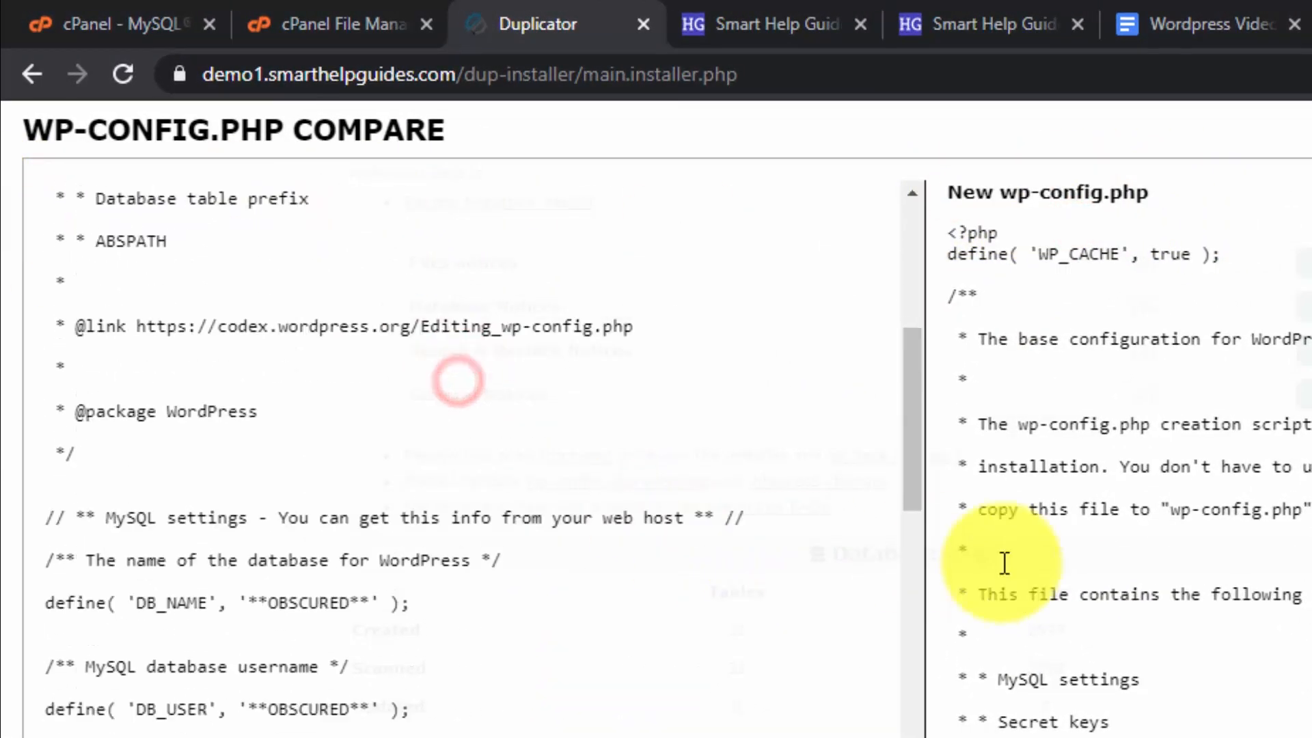
scroll(1162, 601, down, 8)
scroll(1249, 634, down, 10)
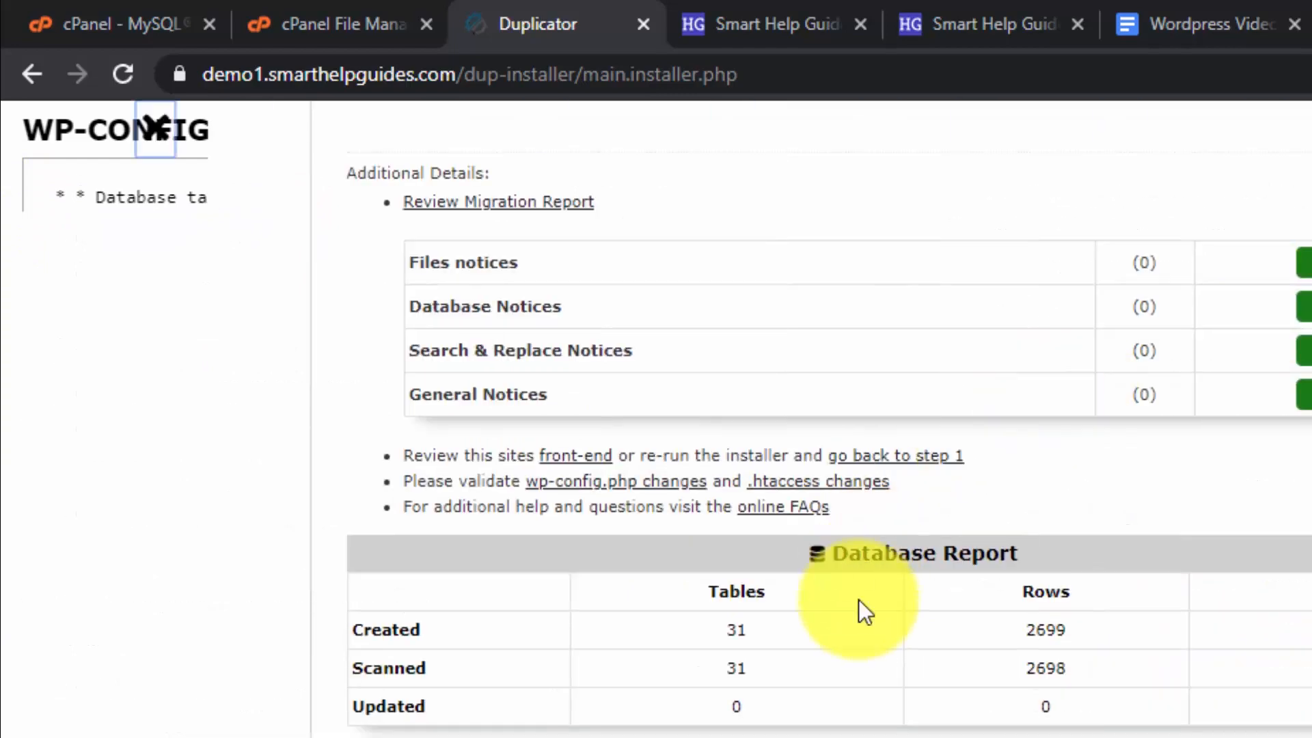
Open the .htaccess changes and compare the original file's rules with the new file's rules.
click(825, 481)
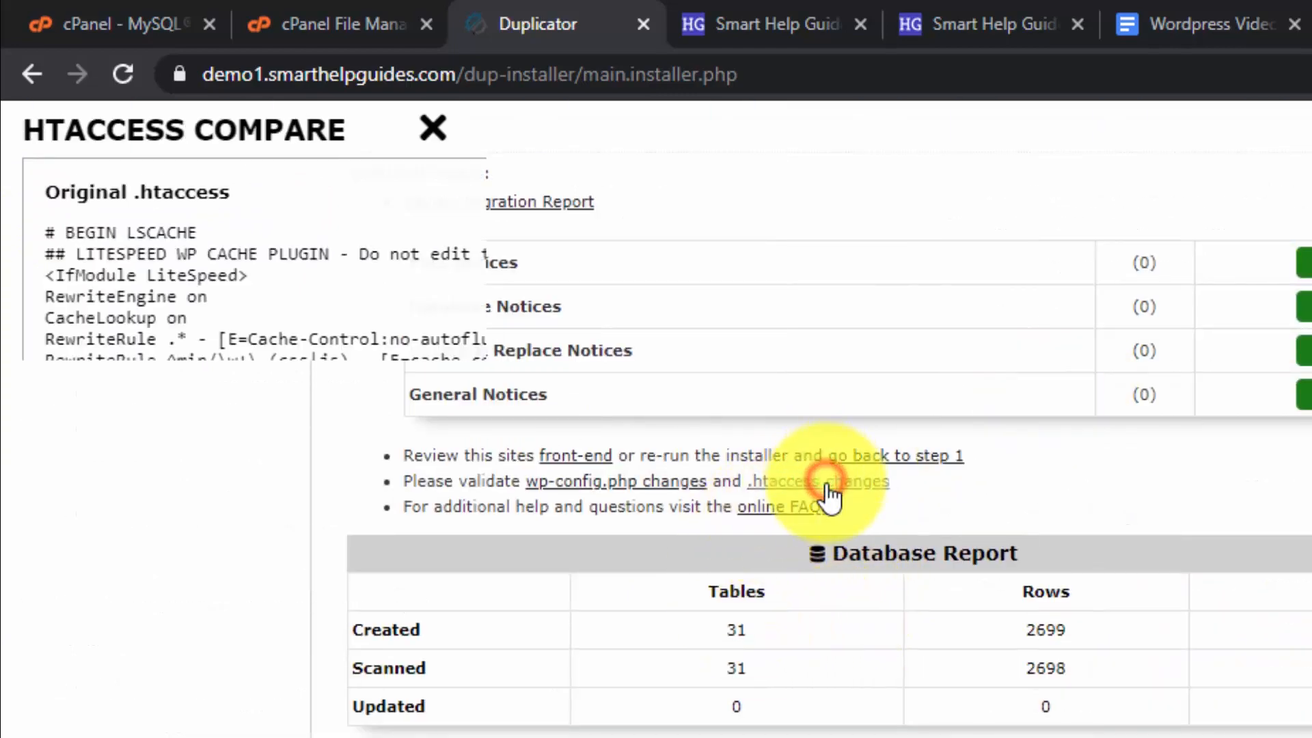
click(680, 593)
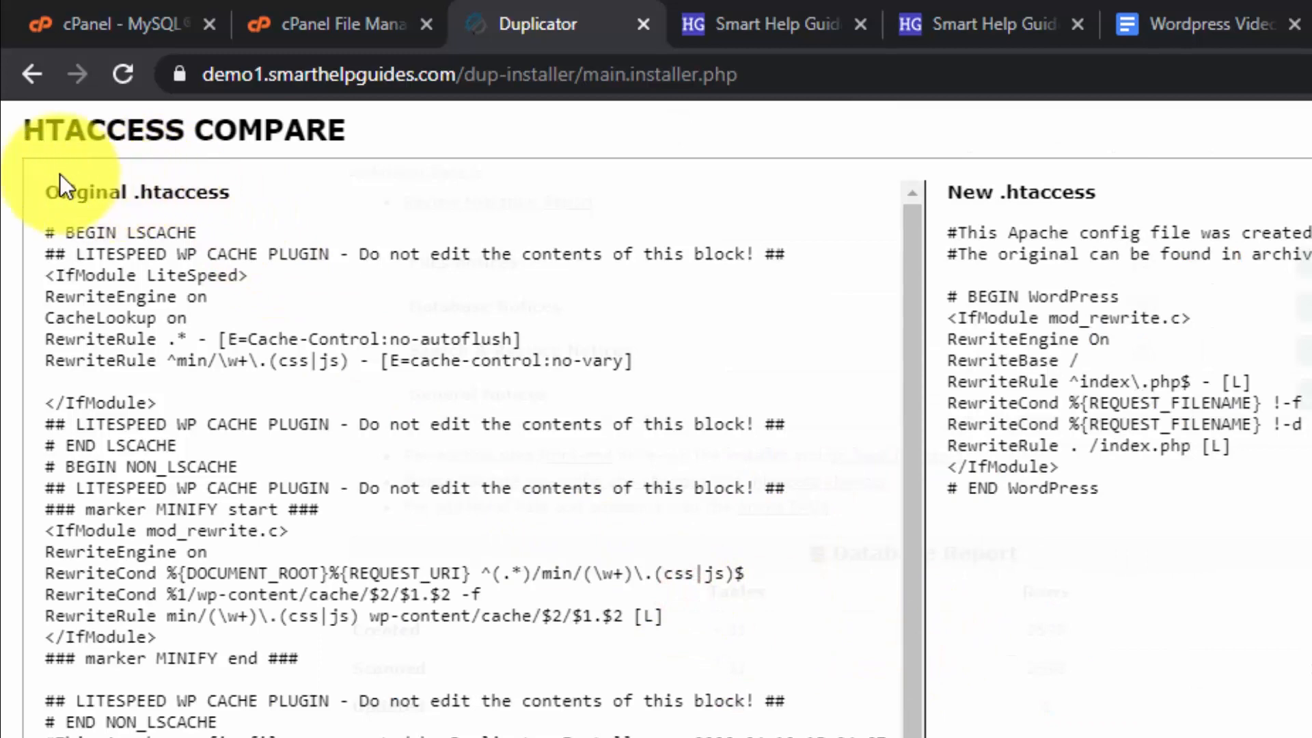
drag(45, 176, 226, 236)
drag(1155, 198, 1089, 542)
click(1157, 606)
scroll(376, 695, down, 2)
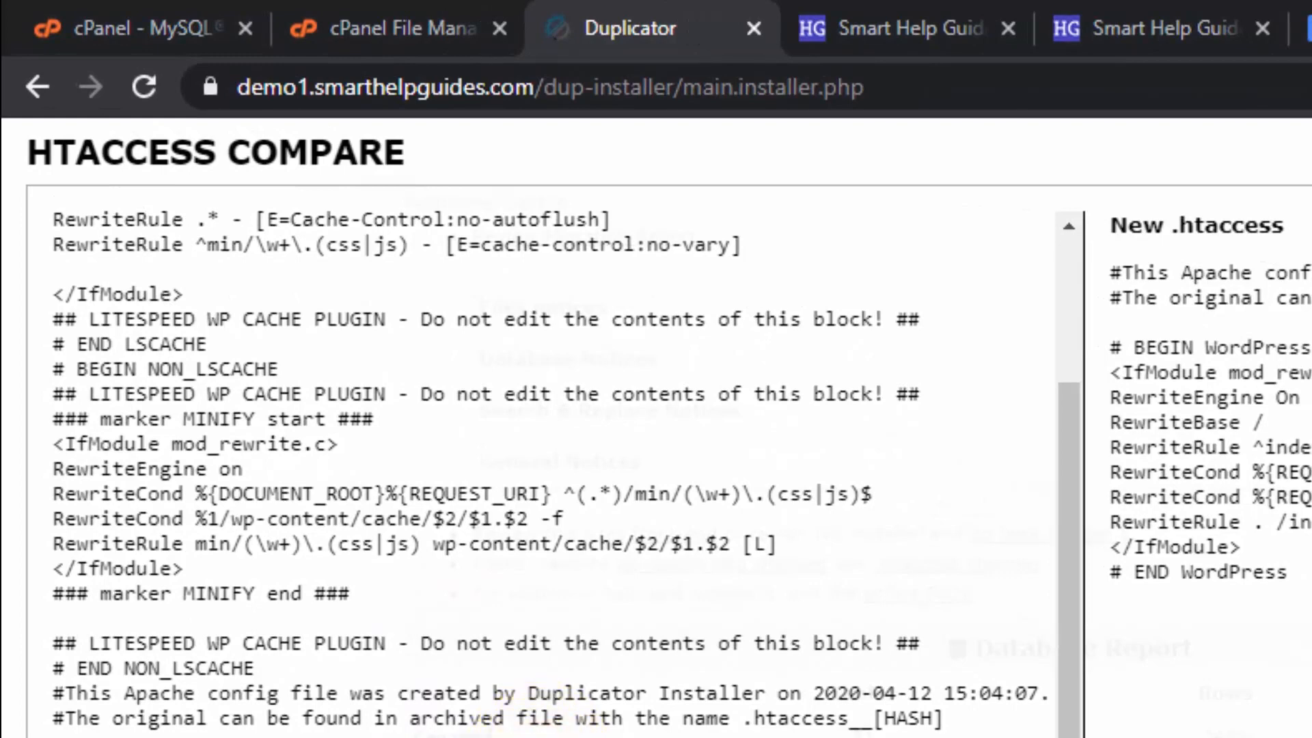
Select and copy the whole original .htaccess text from the comparison.
drag(684, 737, 469, 434)
click(687, 581)
drag(332, 734, 240, 162)
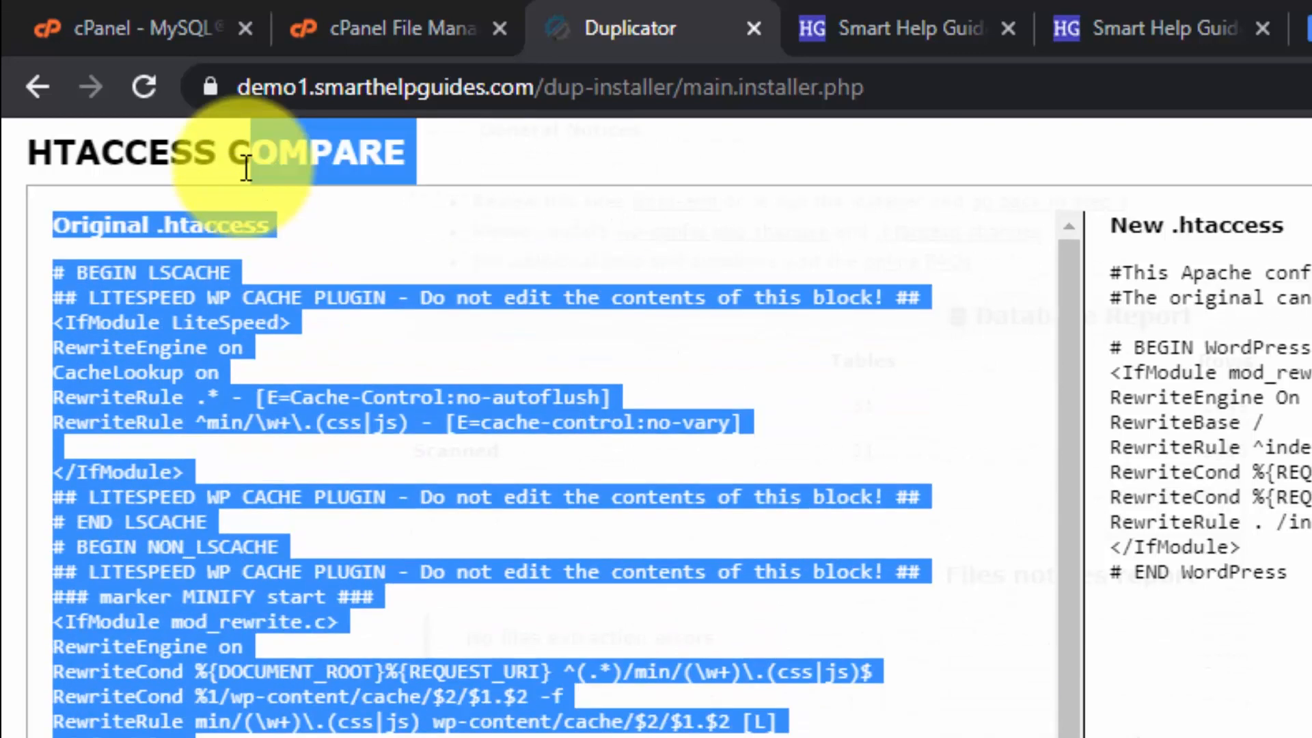
click(159, 330)
drag(54, 218, 793, 724)
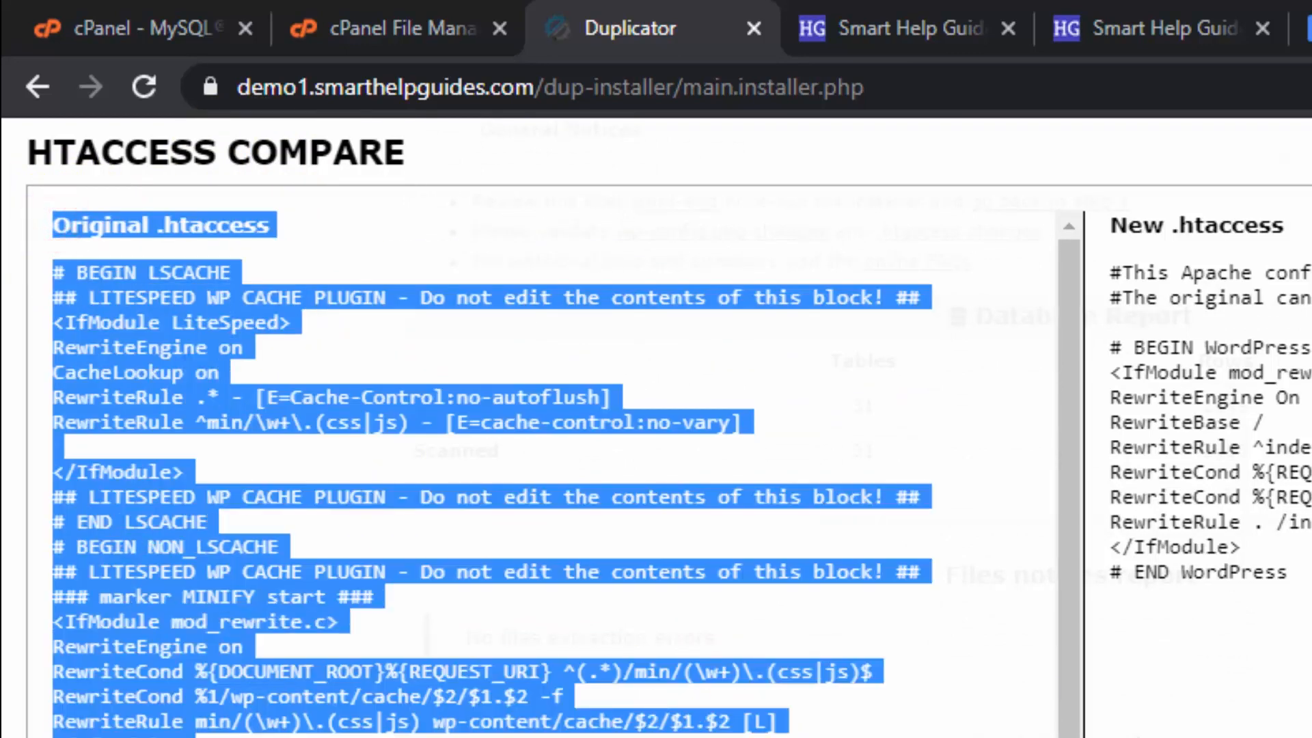
scroll(793, 725, down, 3)
click(793, 724)
key(ctrl+a)
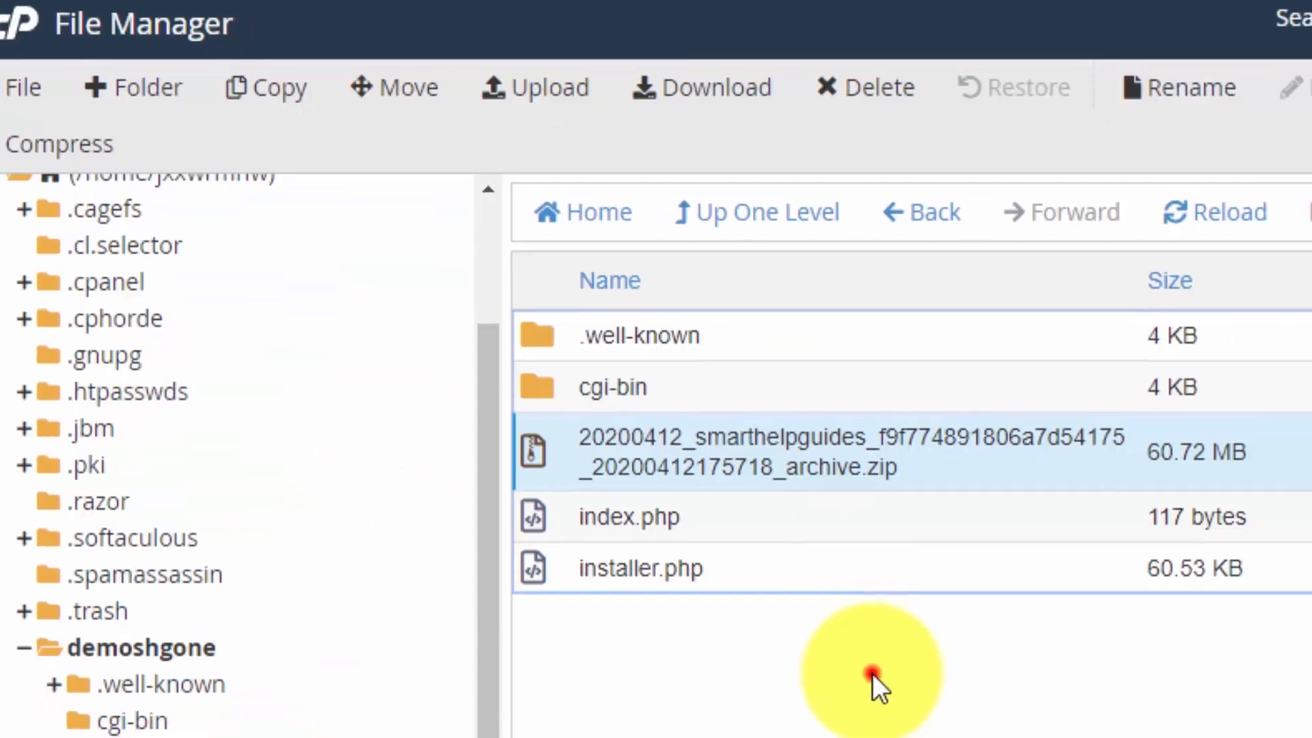
Reload the demoshgone folder in the cPanel File Manager and open its .htaccess file for editing.
click(1223, 213)
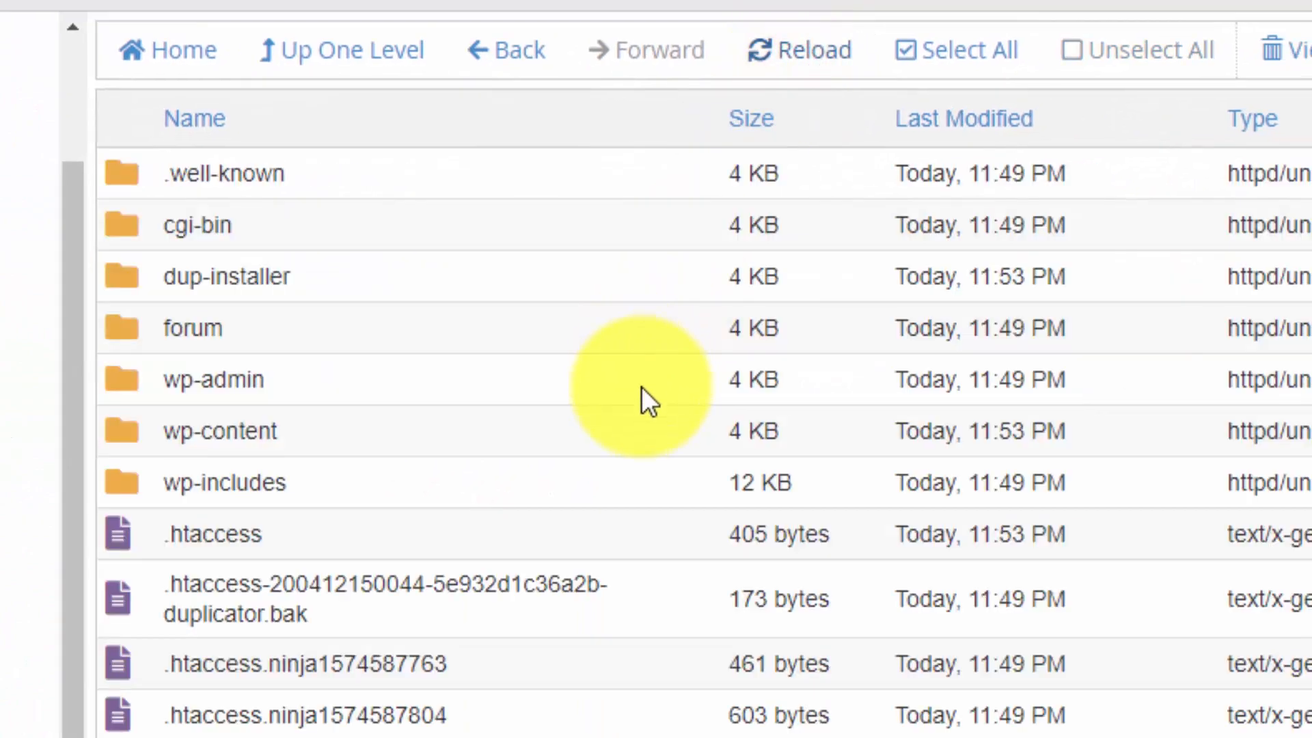
scroll(638, 405, down, 3)
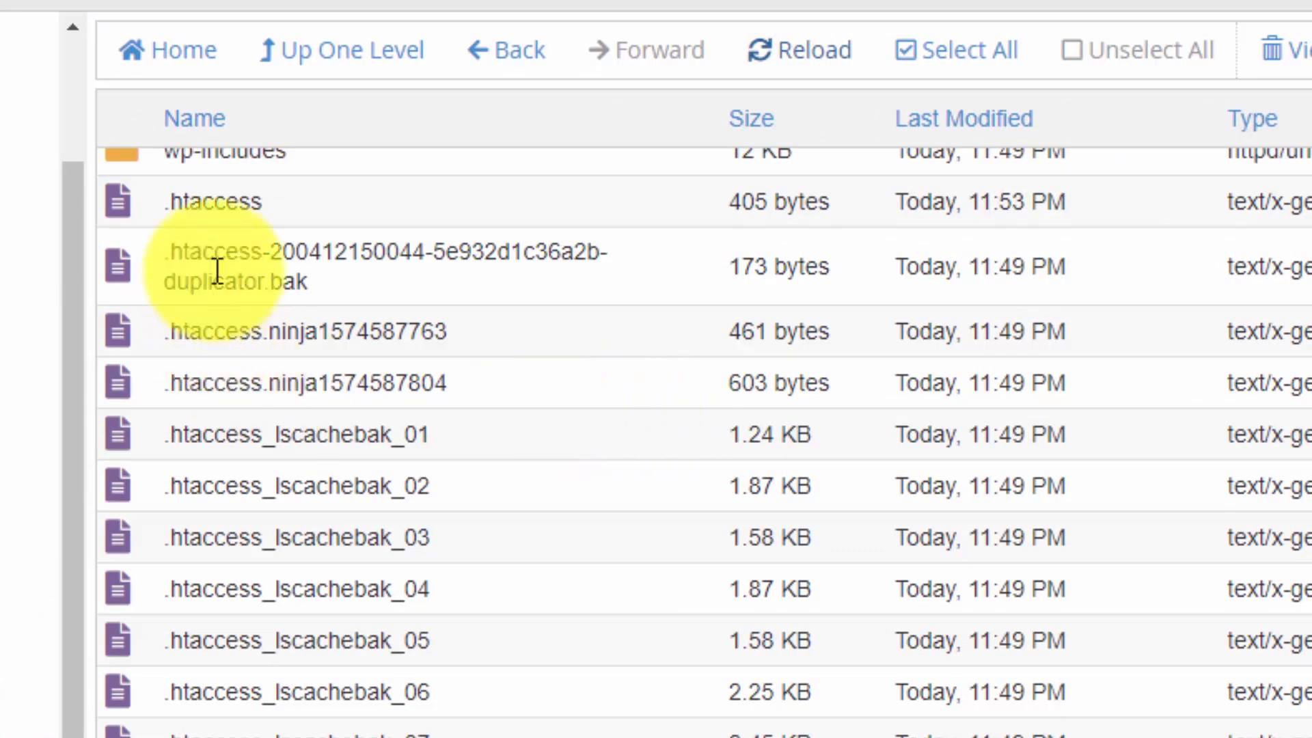
click(118, 200)
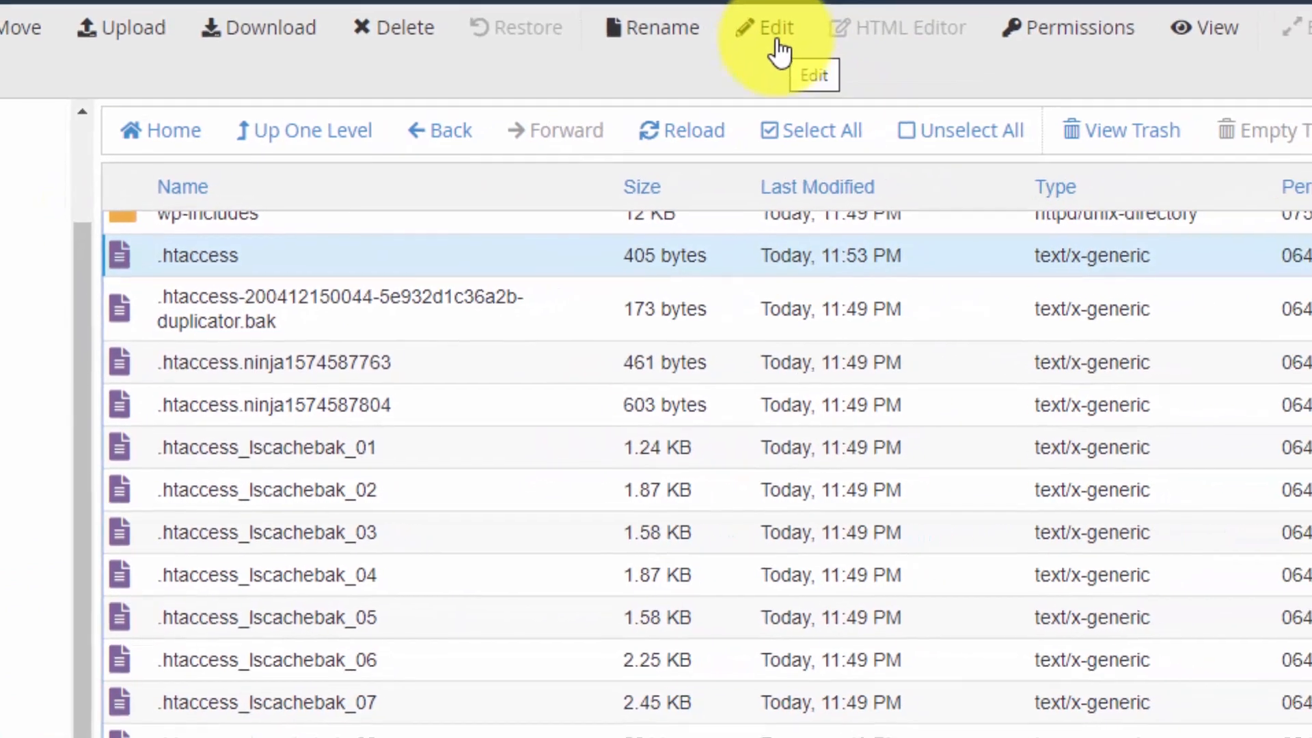
click(779, 51)
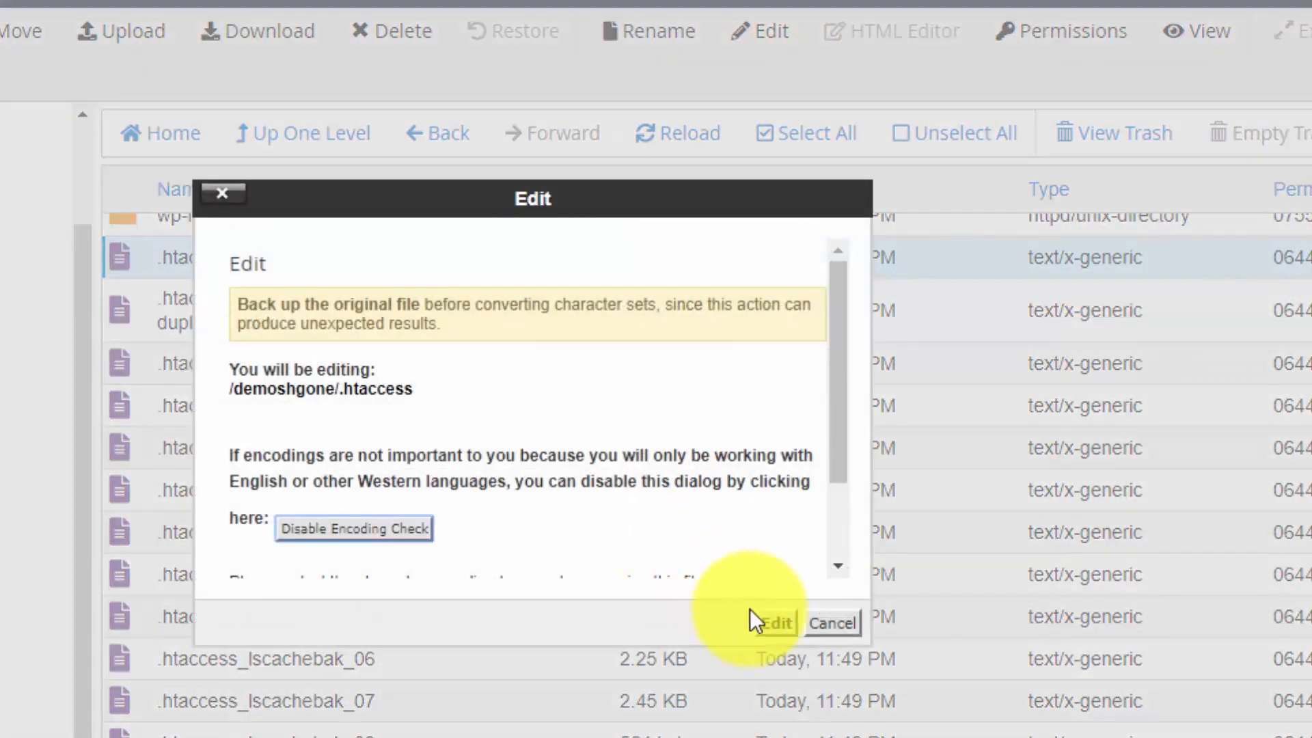
click(787, 618)
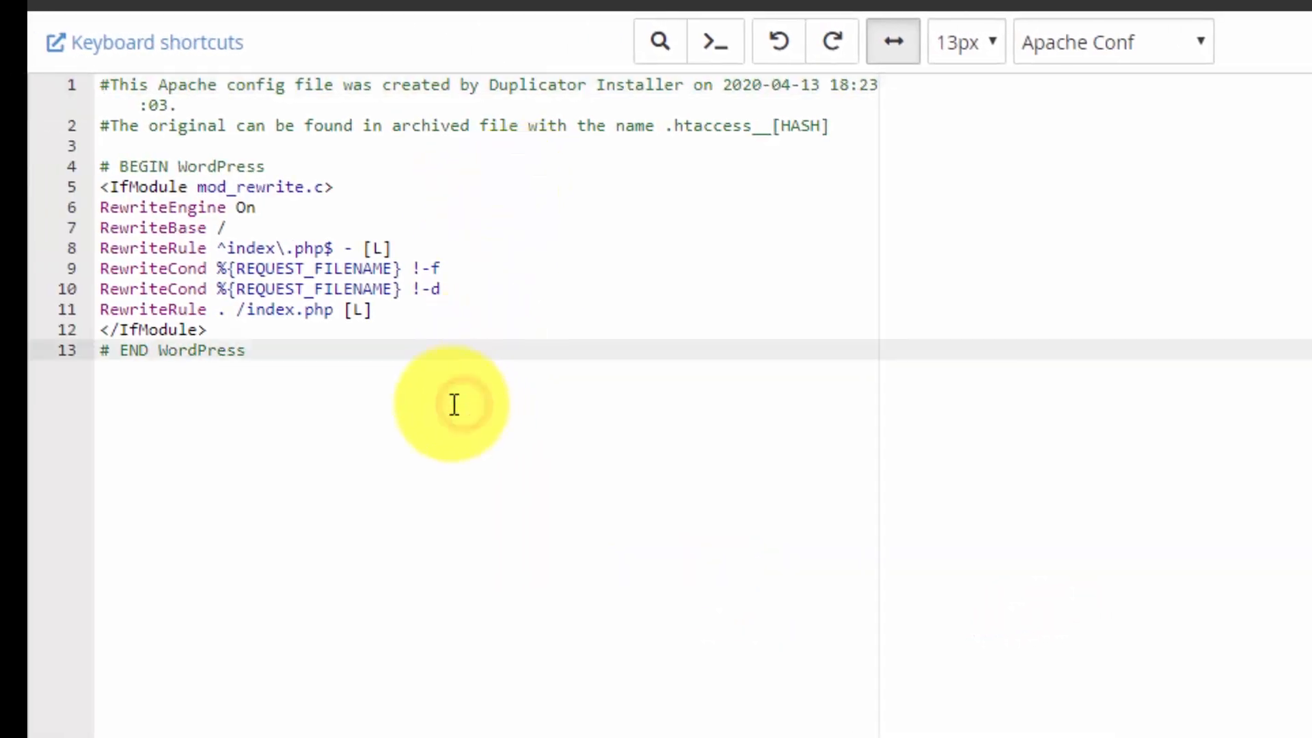
Replace the entire content of the .htaccess file with the copied original text and review the pasted rules.
key(ctrl+a)
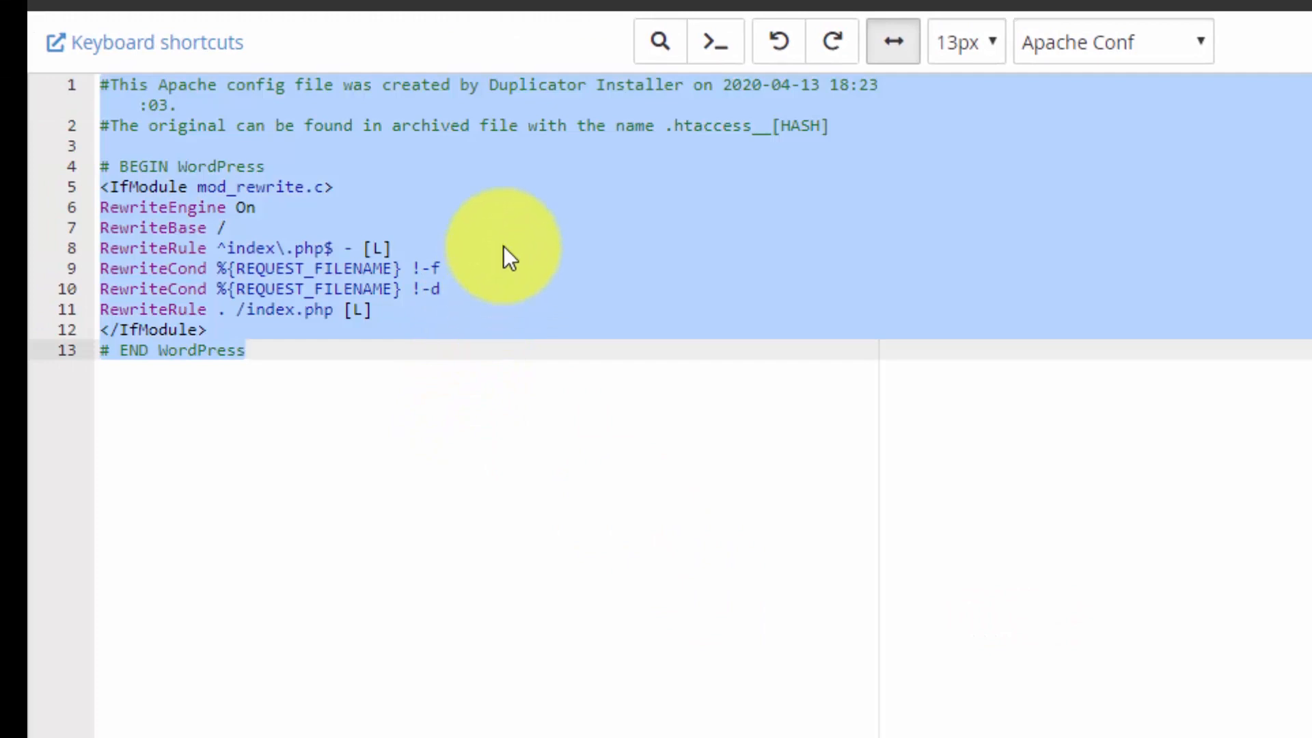
key(ctrl+v)
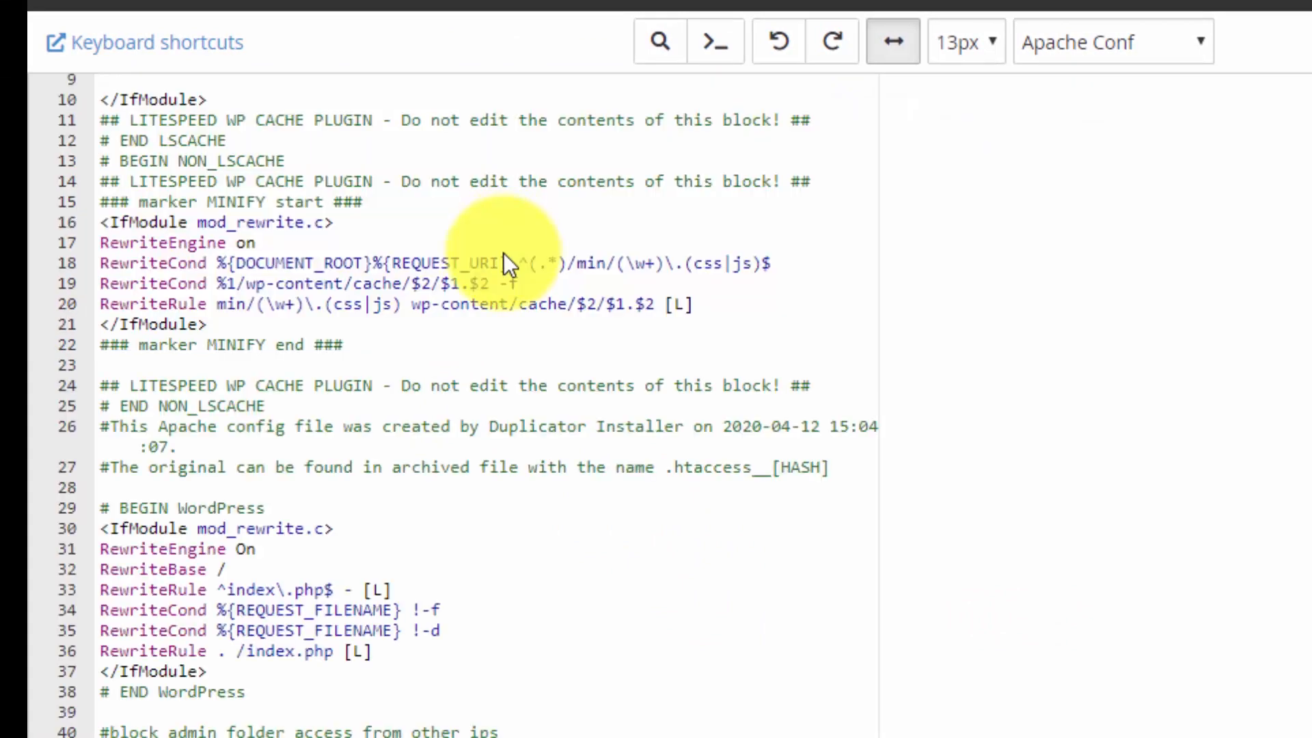
click(528, 404)
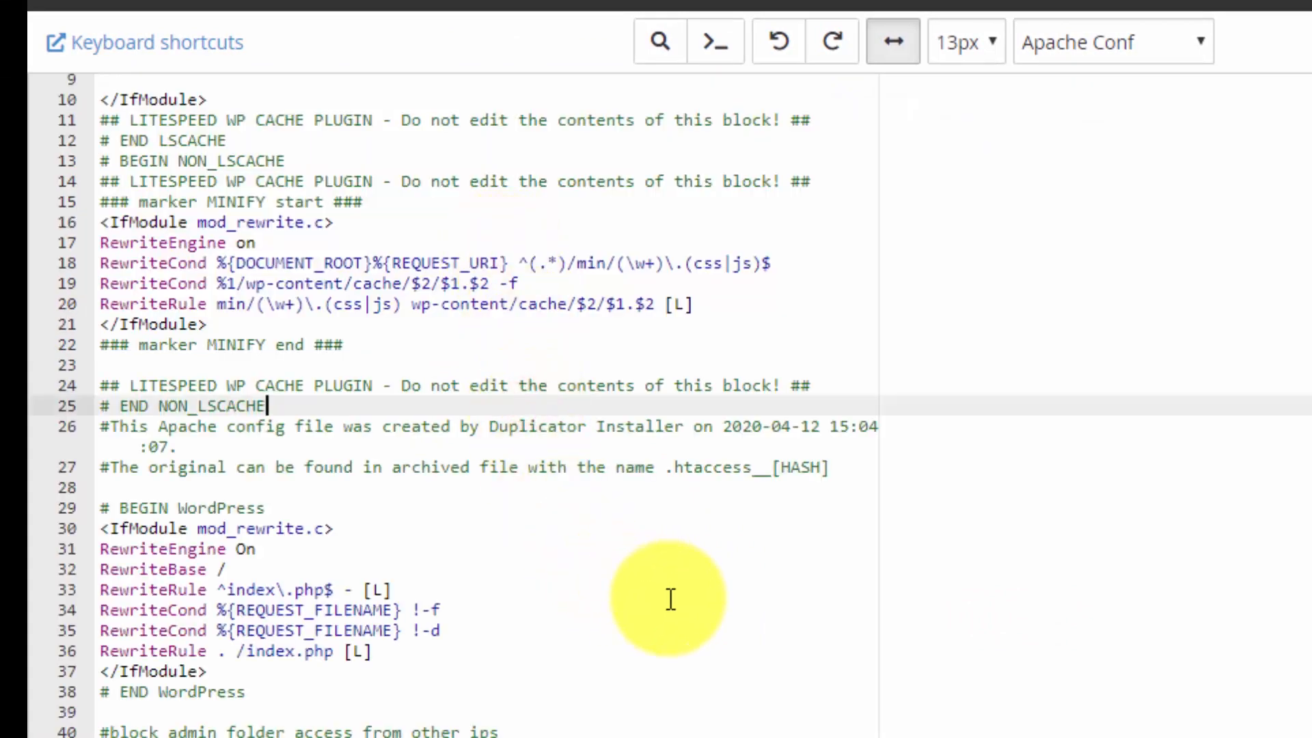
scroll(702, 606, up, 1)
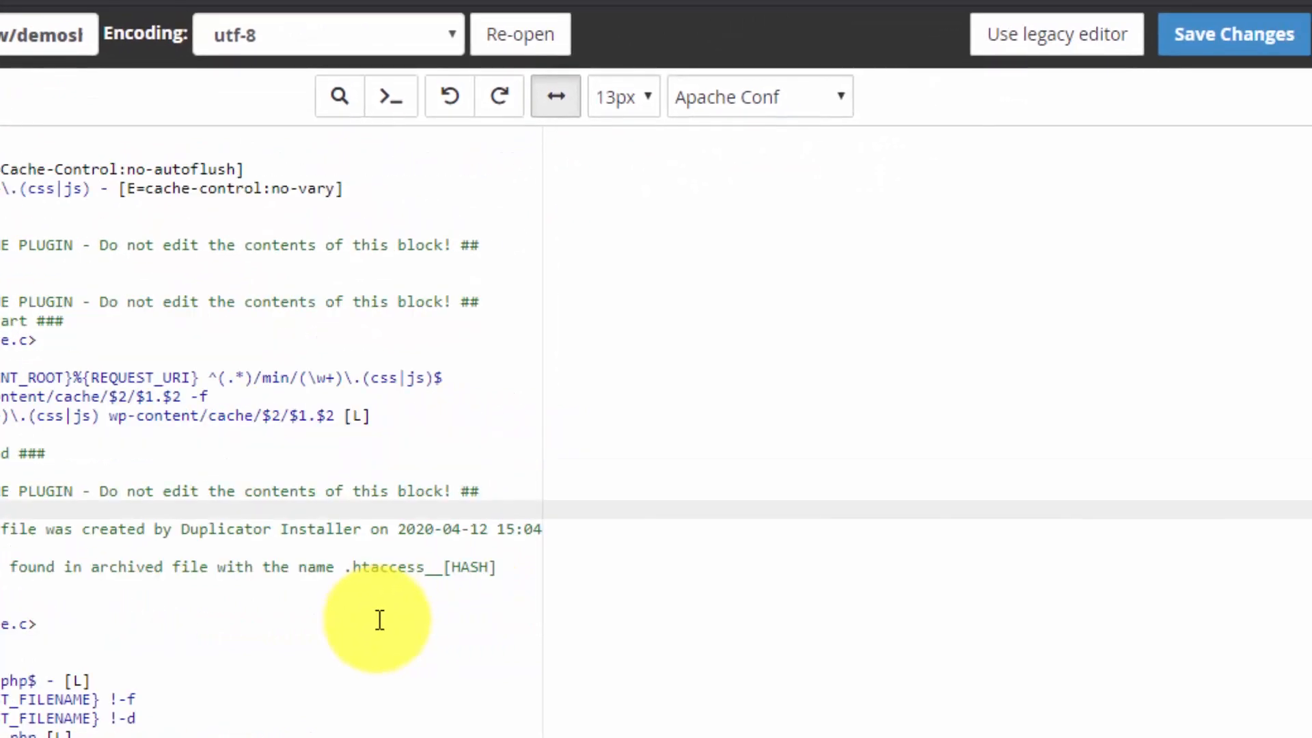
scroll(380, 620, up, 1)
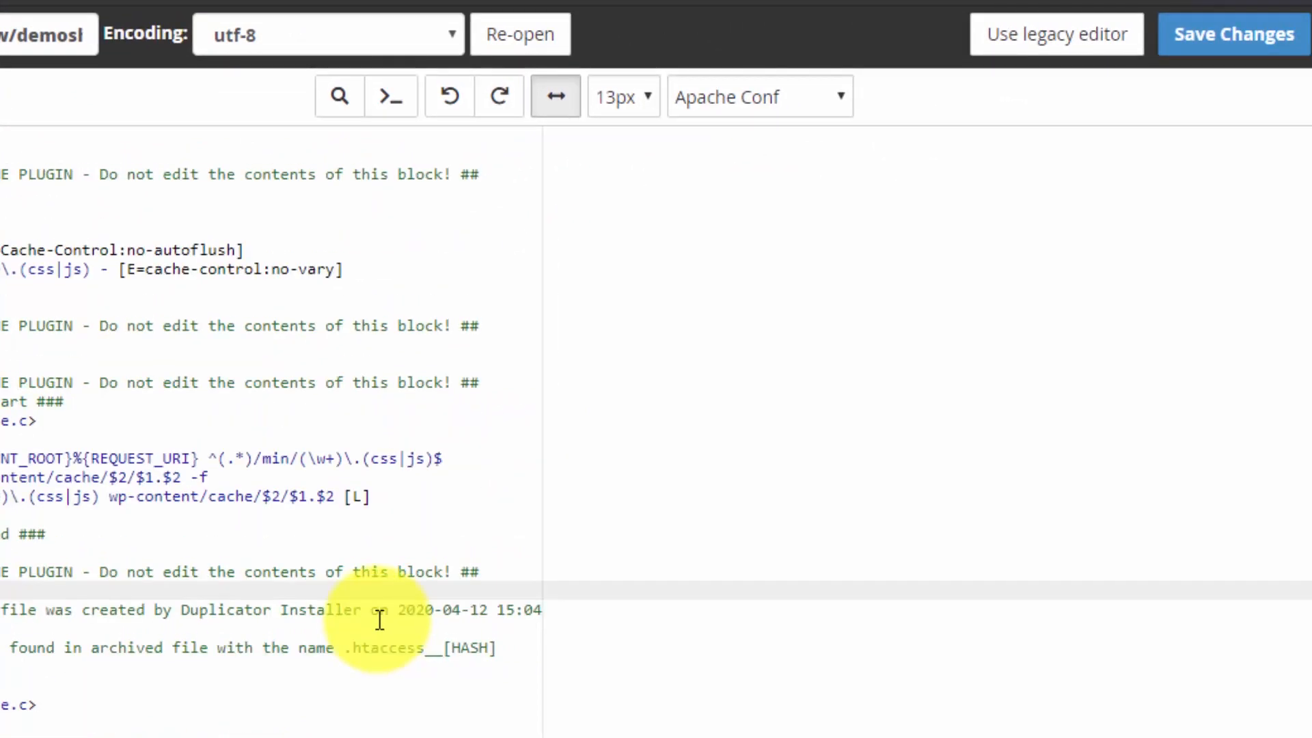
scroll(396, 614, down, 2)
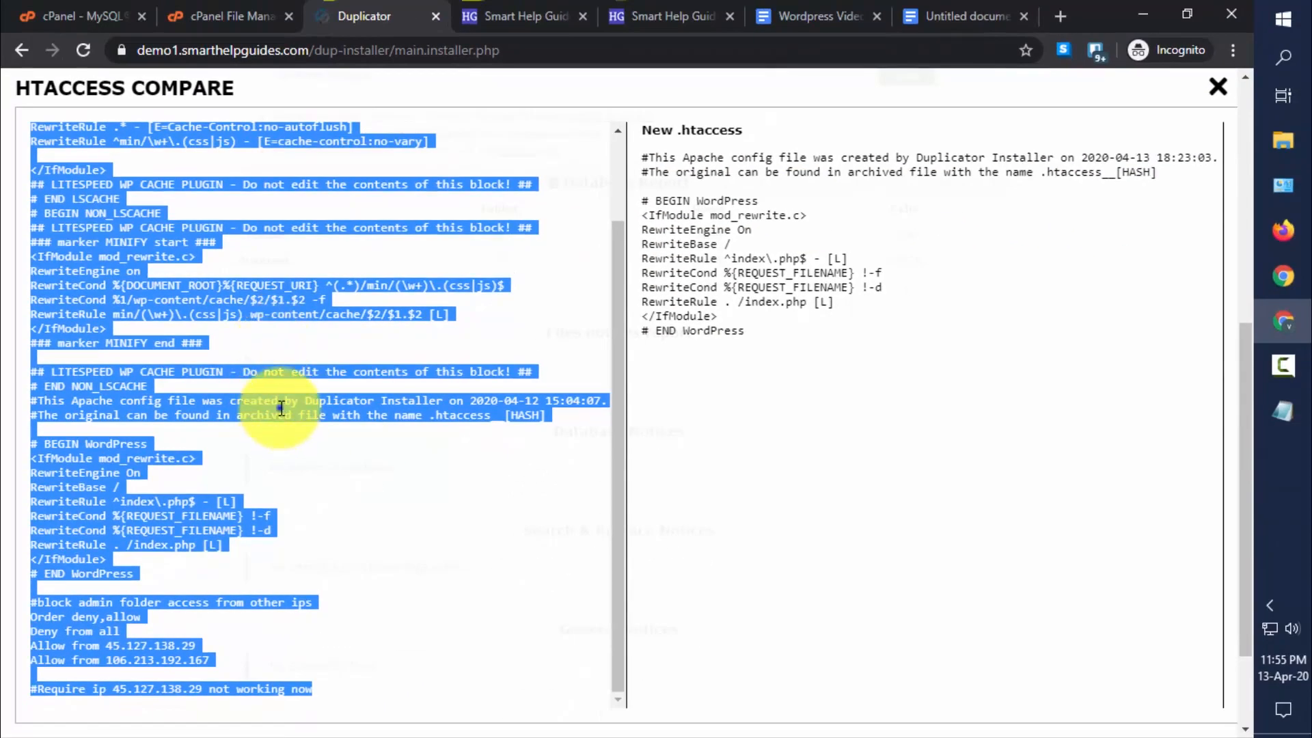
Copy the selected original .htaccess text again in the Duplicator comparison and close the comparison.
right_click(281, 408)
click(304, 424)
click(1220, 87)
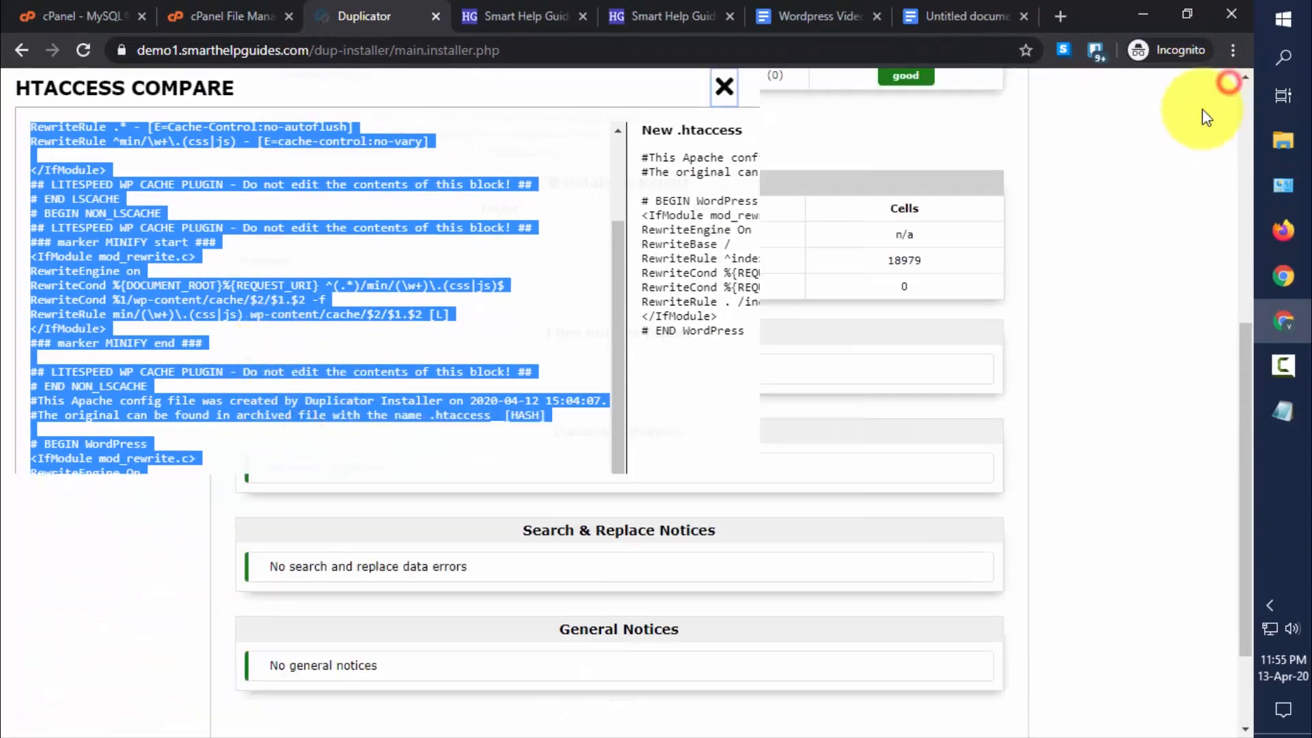
Open the migrated site's WordPress admin login from the Test Site step, keeping automatic deletion of installer files enabled.
scroll(322, 396, up, 7)
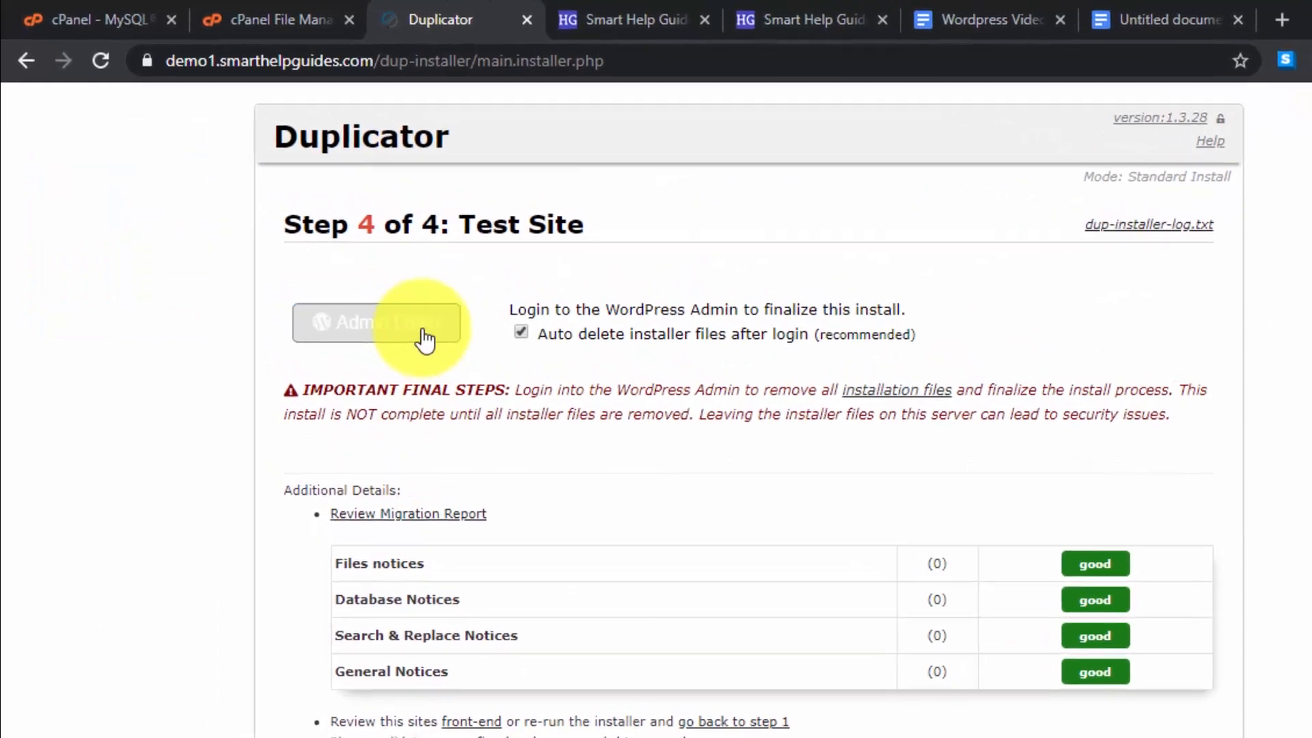
click(423, 334)
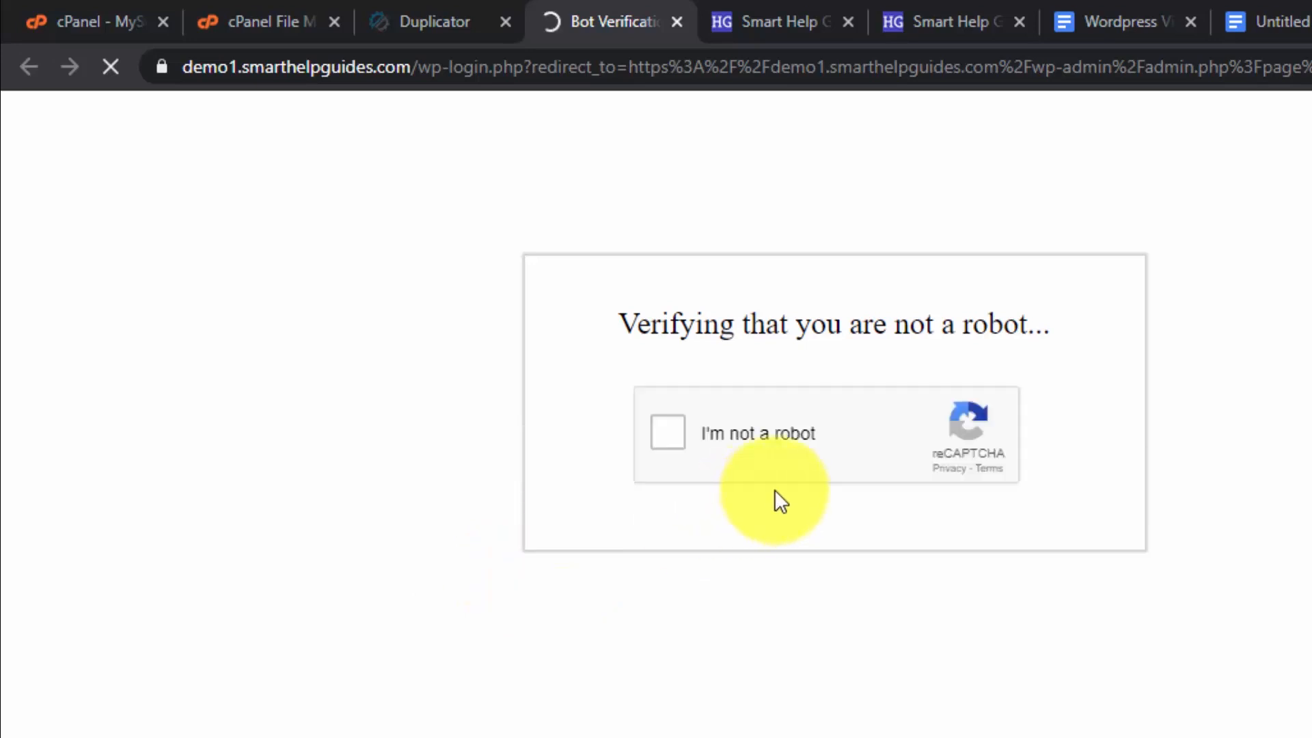
Pass the robot verification and log in to the WordPress admin with the username and account password, enabling Remember Me.
click(670, 428)
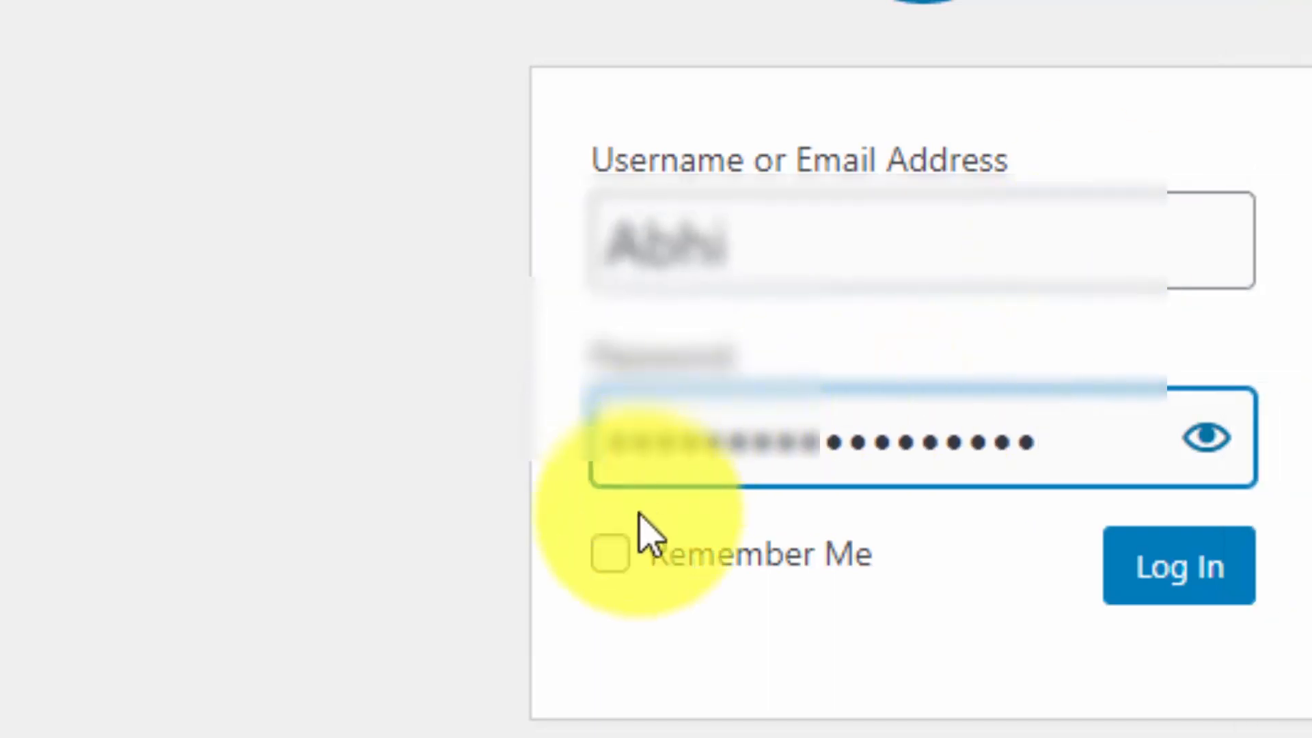
click(612, 554)
click(1166, 552)
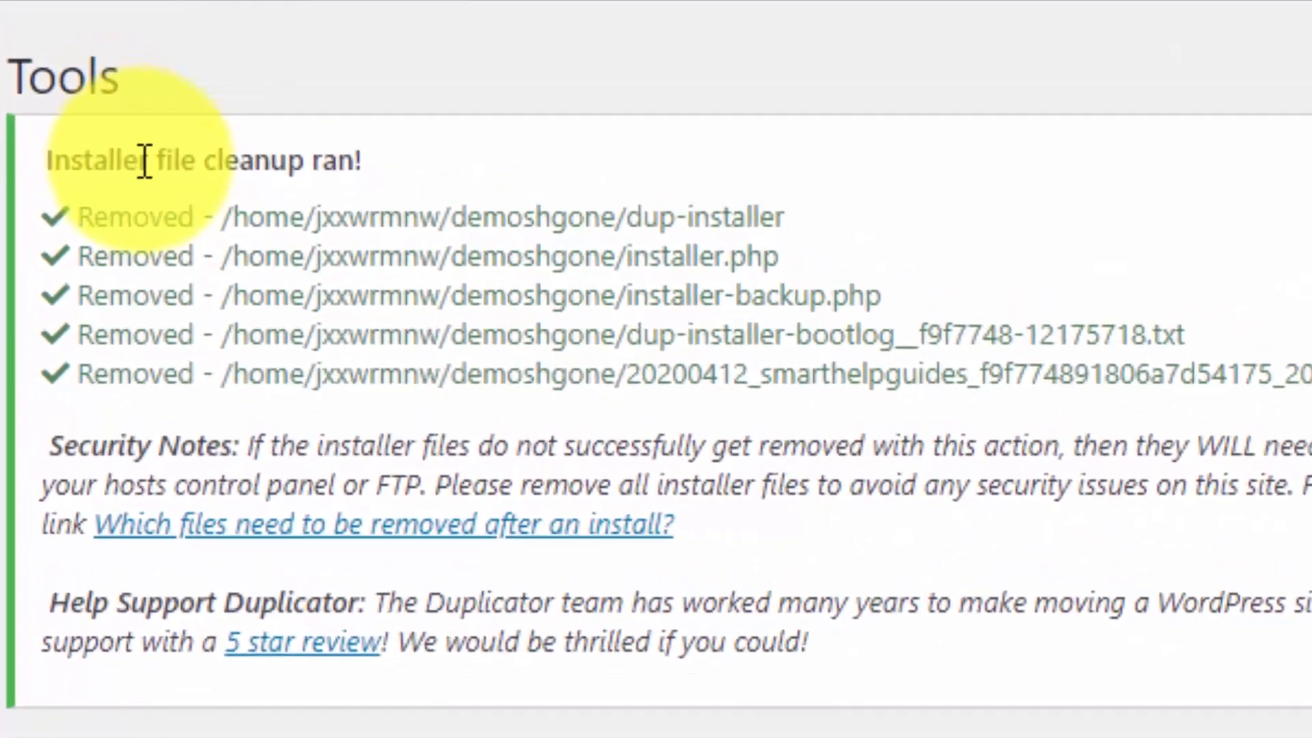
Review the installer file cleanup list and diagnostics sections on the Duplicator Tools page.
drag(86, 100, 246, 94)
click(395, 150)
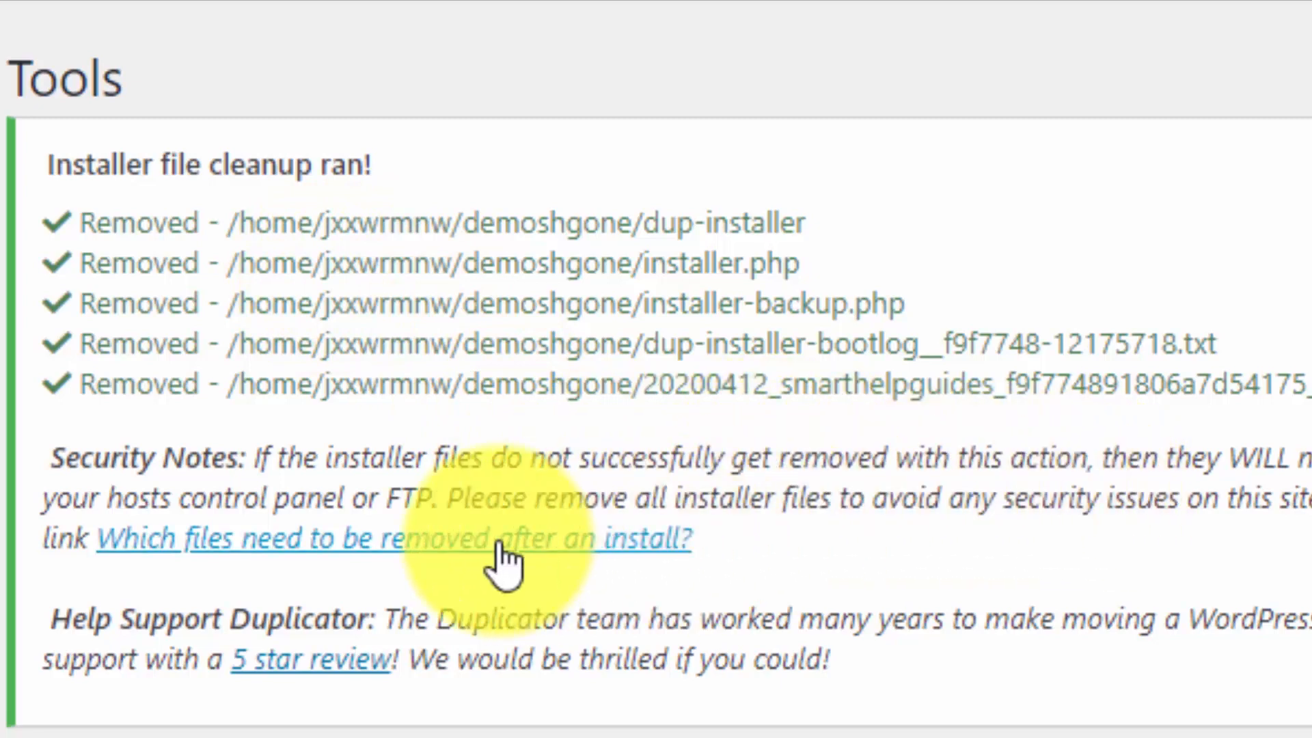
scroll(828, 606, down, 1)
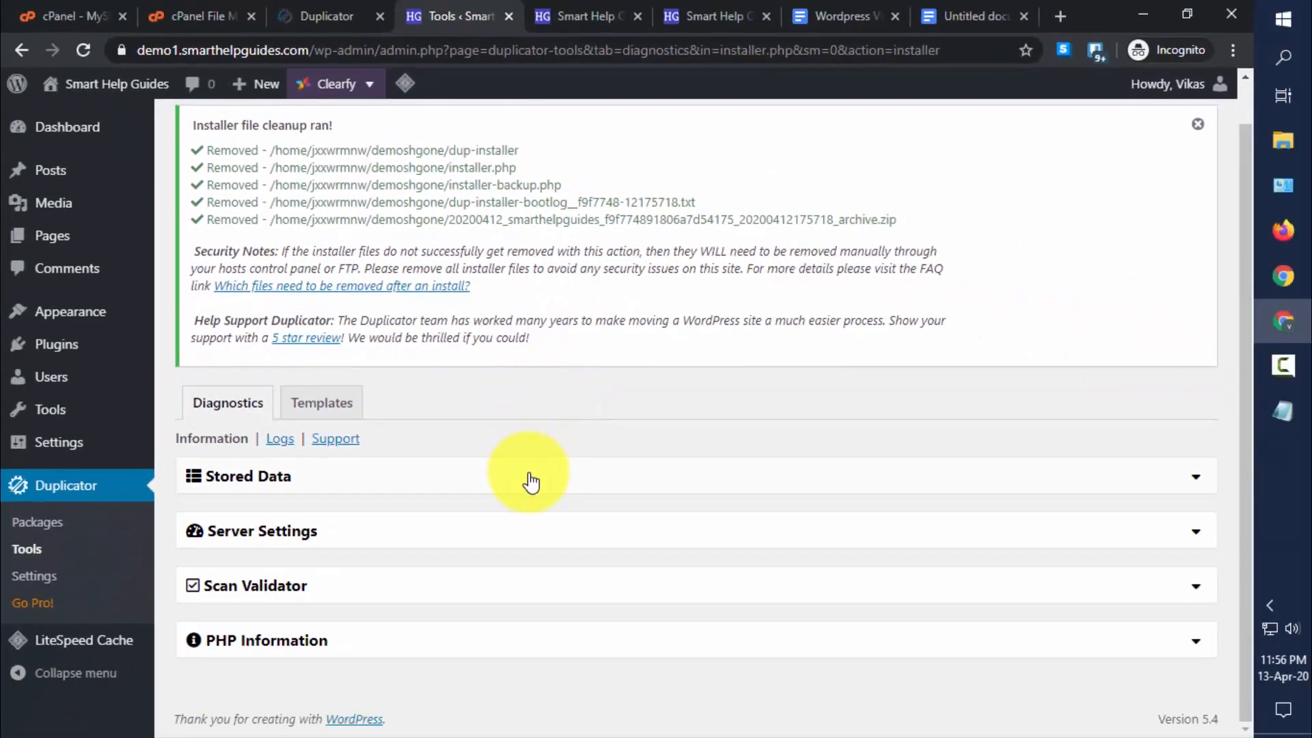
click(531, 481)
click(540, 476)
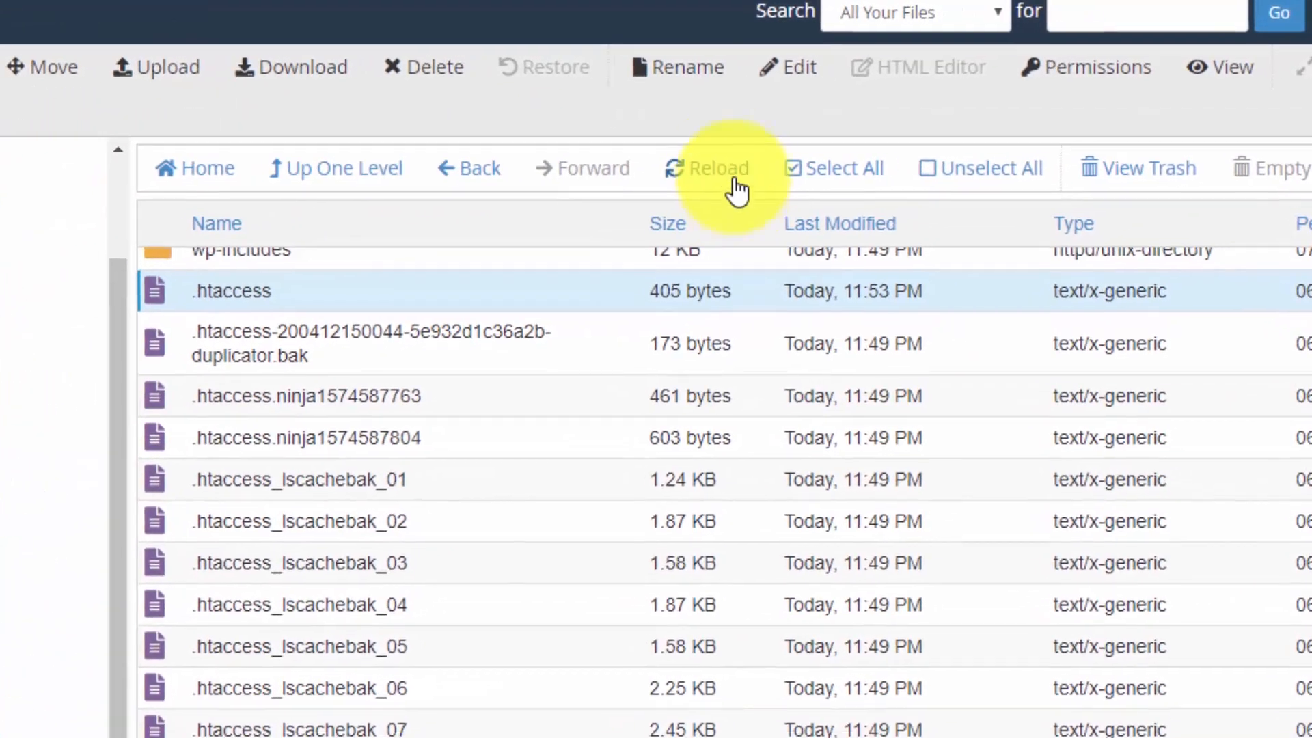
Reload the demoshgone folder in the cPanel File Manager and check its listing for leftover installer files.
click(825, 136)
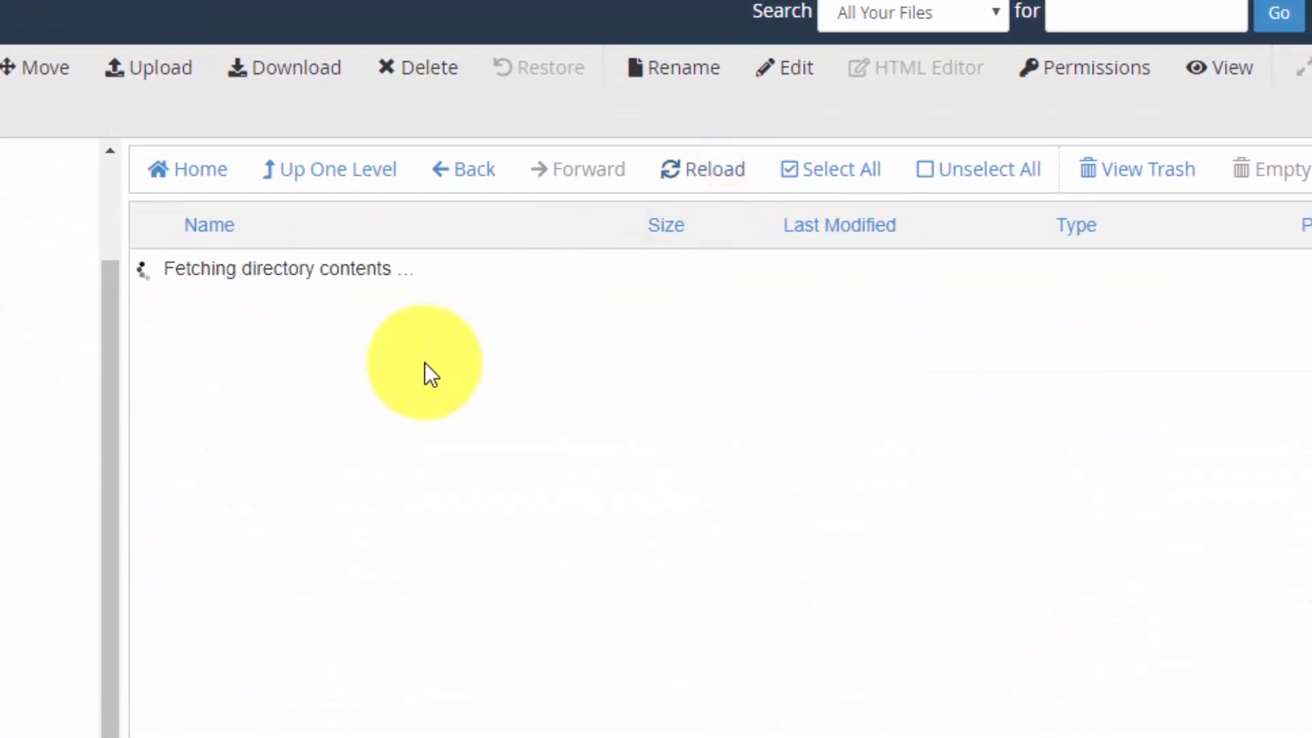
scroll(613, 525, down, 5)
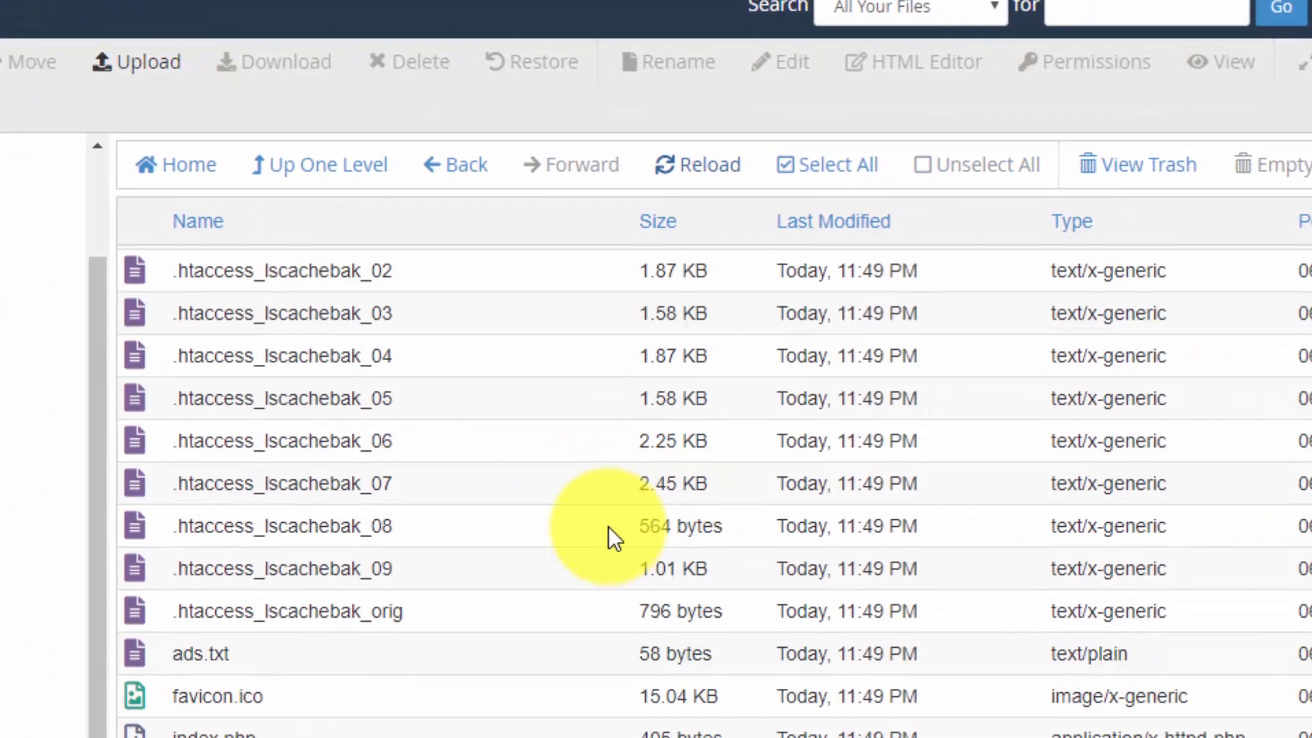
scroll(608, 526, down, 6)
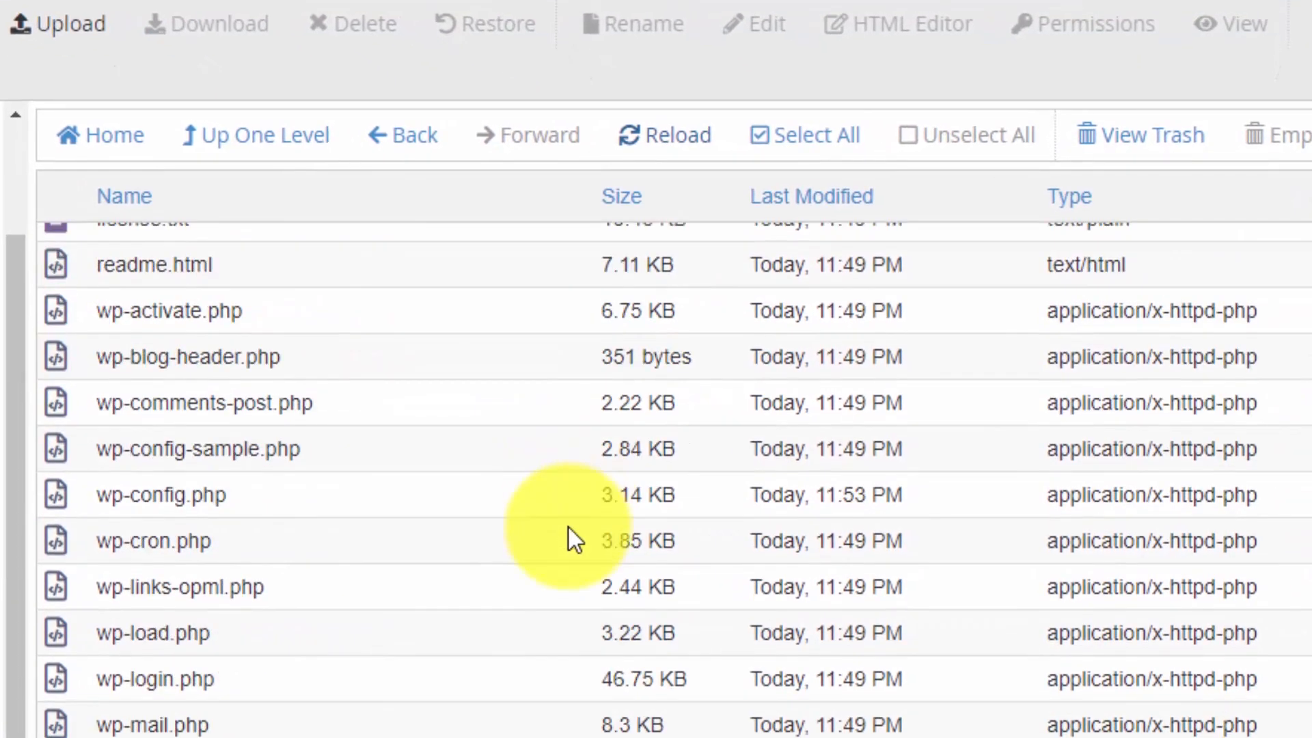
scroll(568, 528, up, 10)
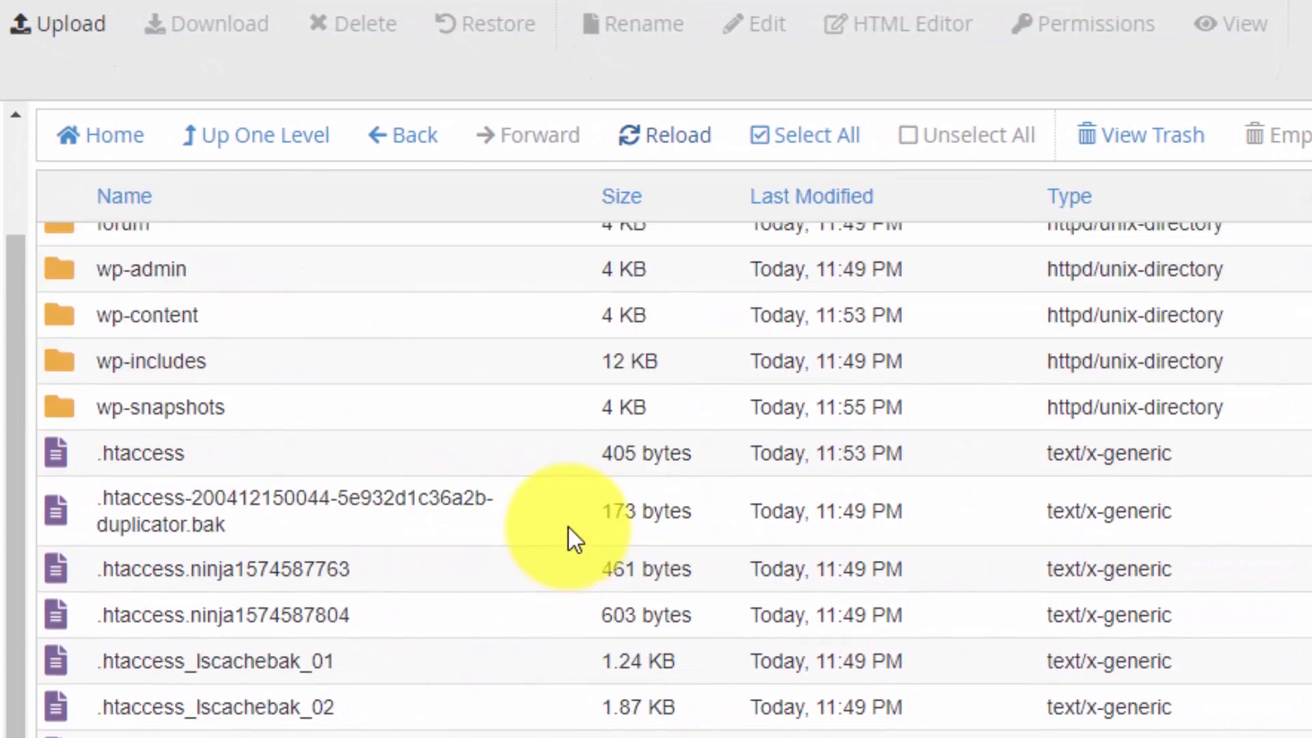
scroll(569, 527, up, 1)
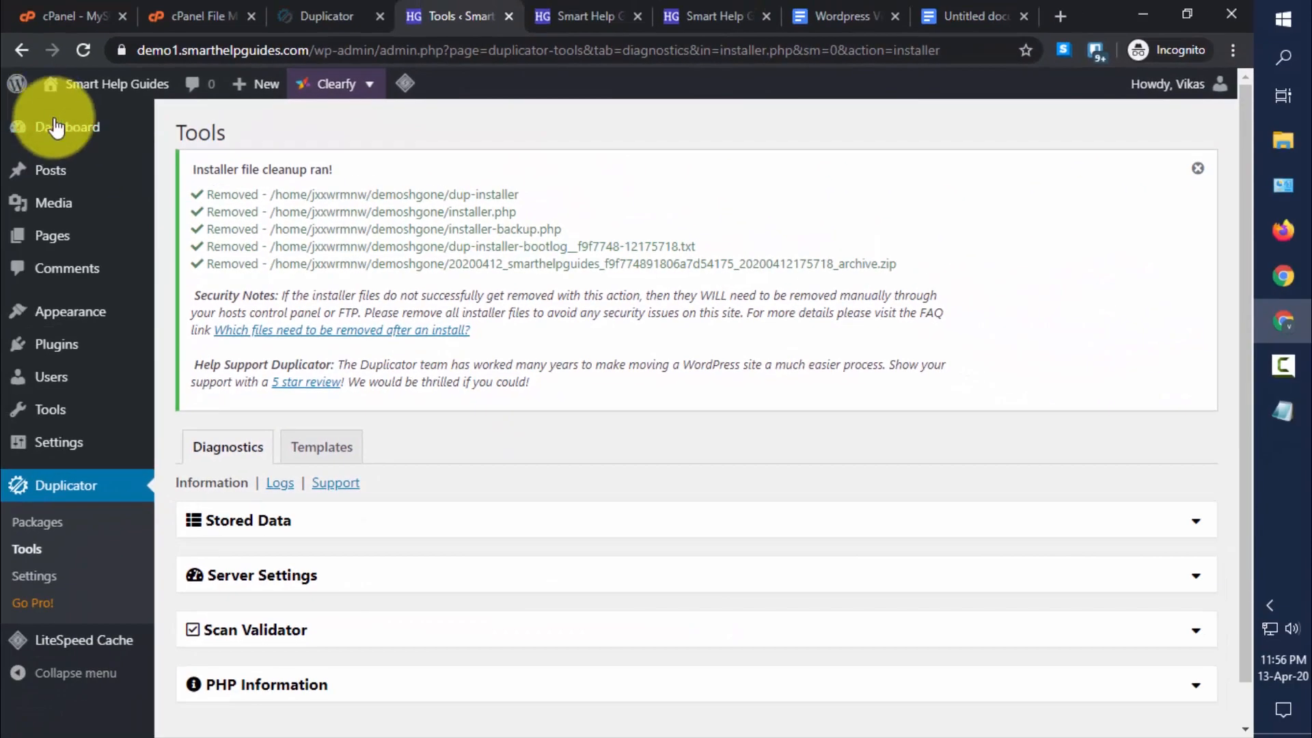
Open the migrated site's WordPress Dashboard and review its widgets and the available settings pages.
click(59, 130)
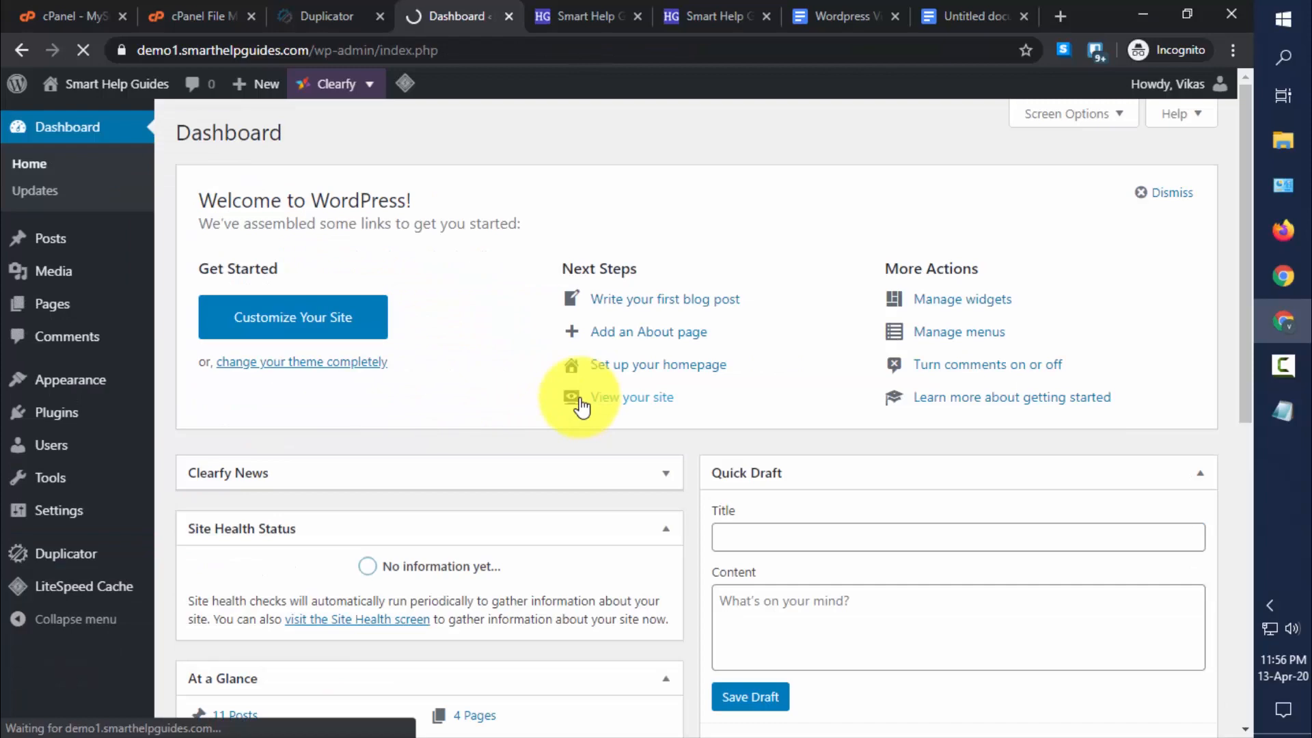
scroll(581, 407, down, 5)
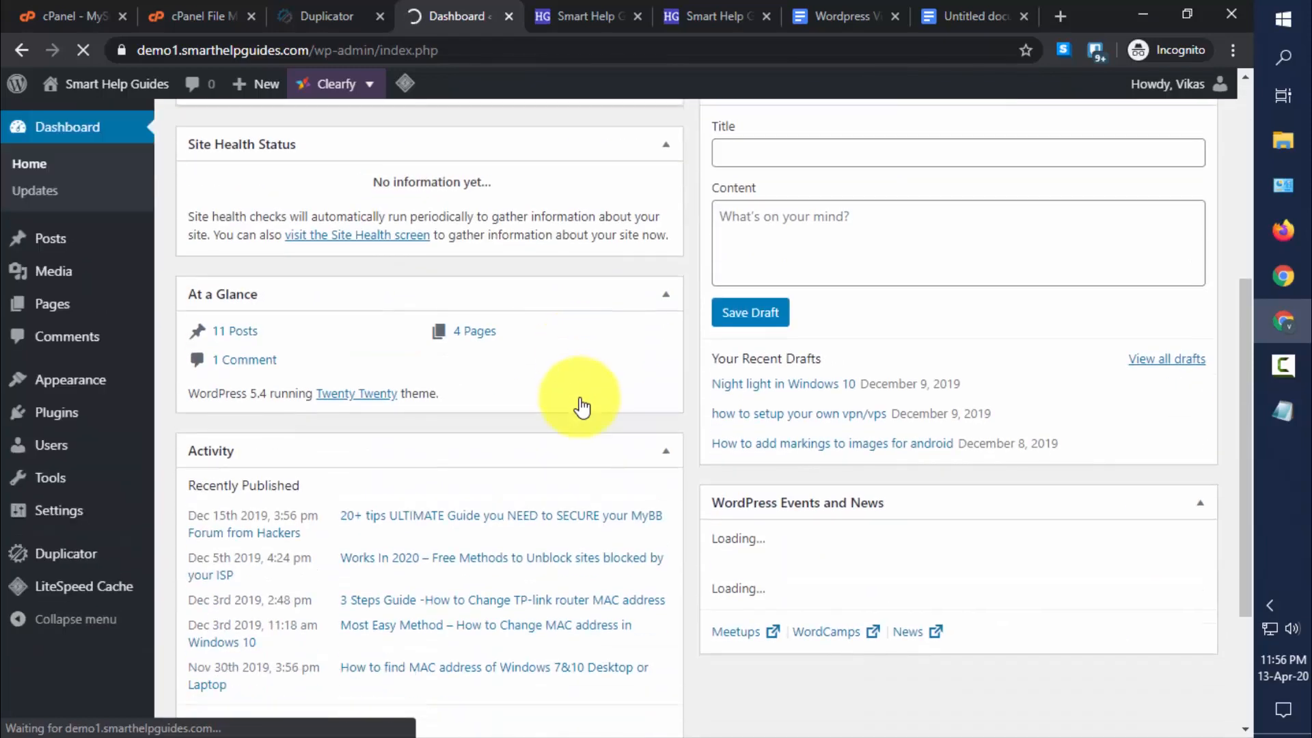
scroll(580, 397, up, 5)
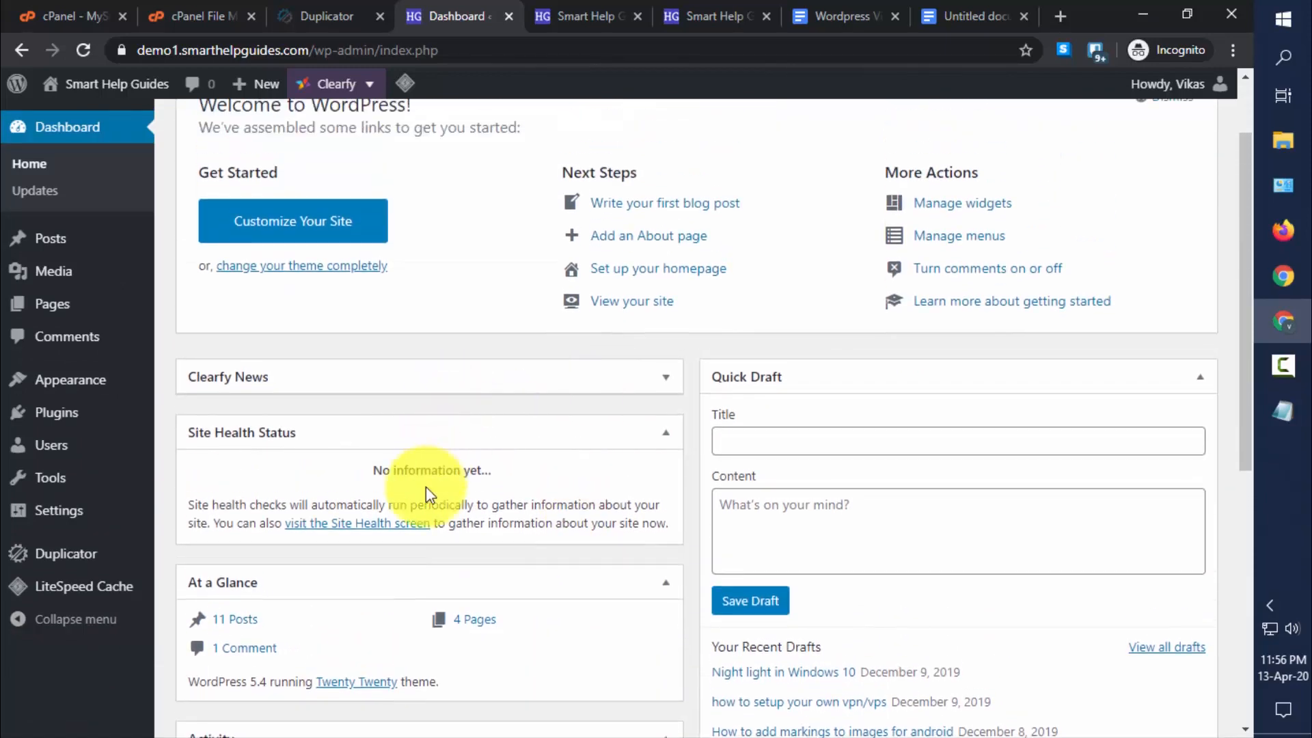
mouse_move(73, 528)
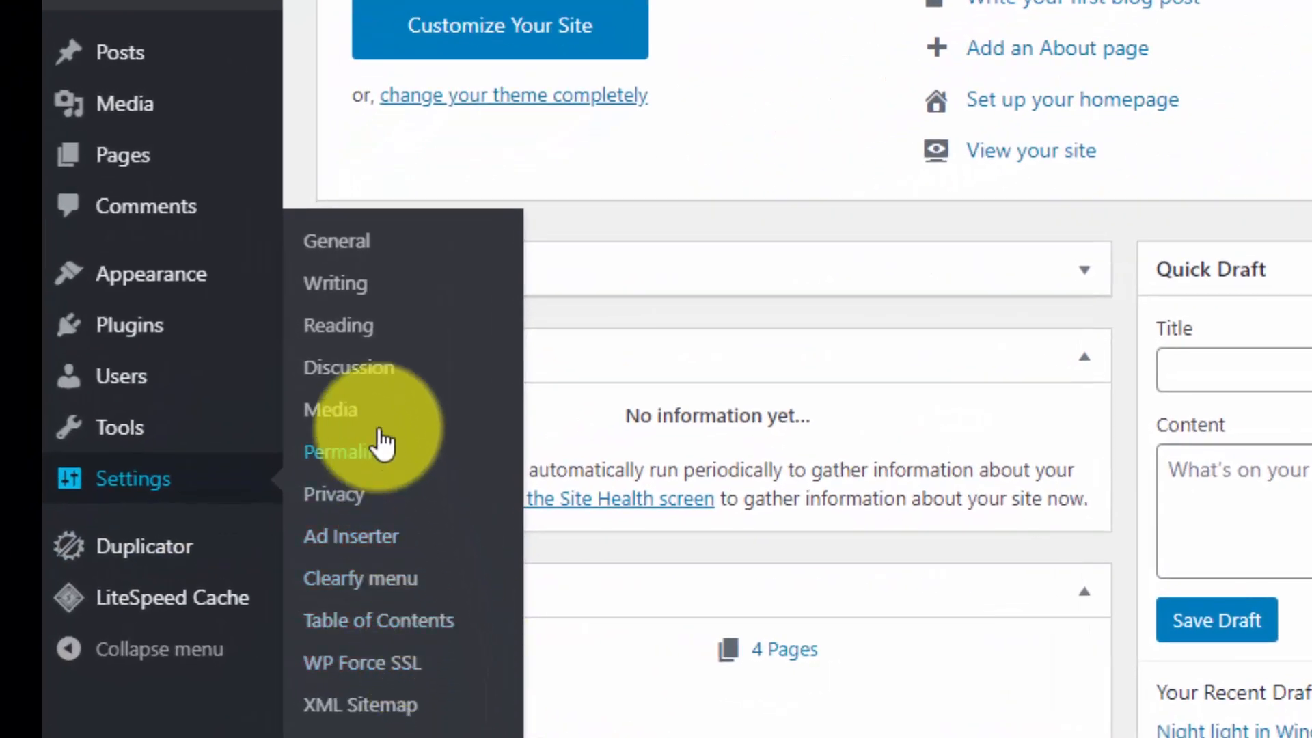
Open the Site Health screen and examine the inactive plugins recommendation and the site configuration info.
click(638, 497)
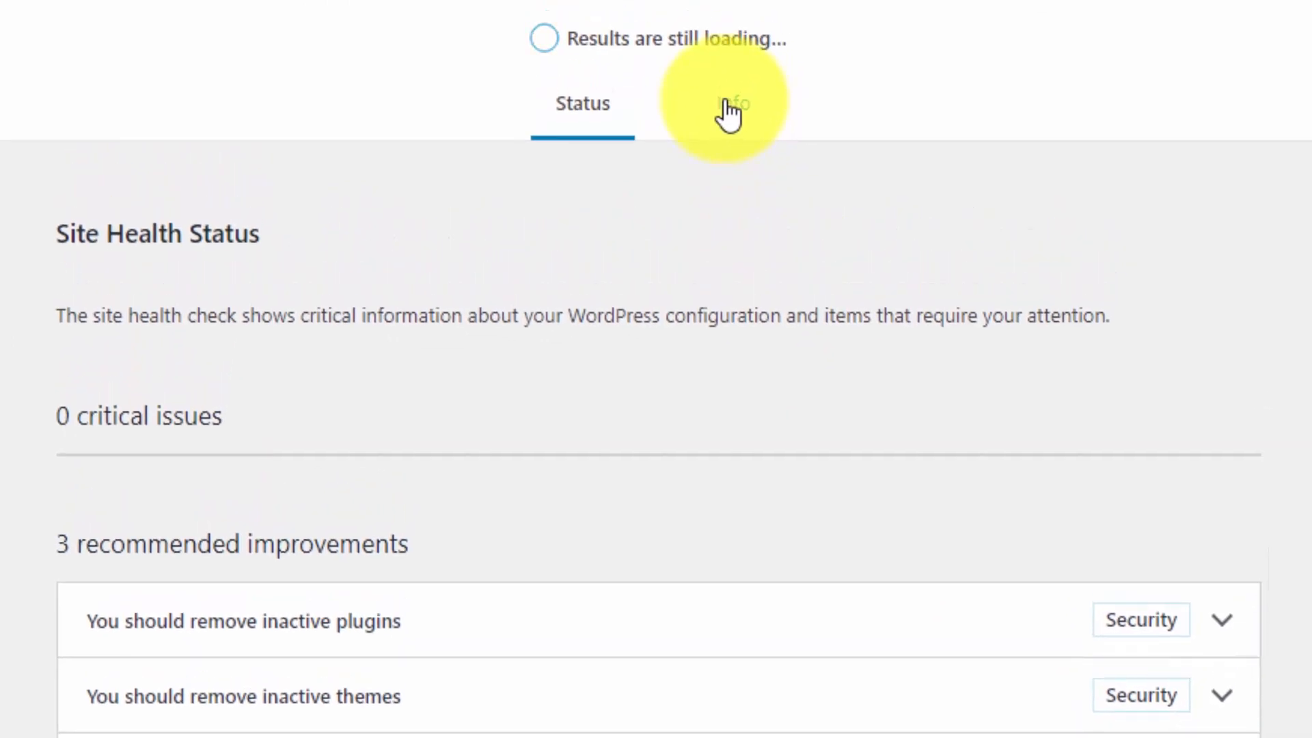
click(800, 649)
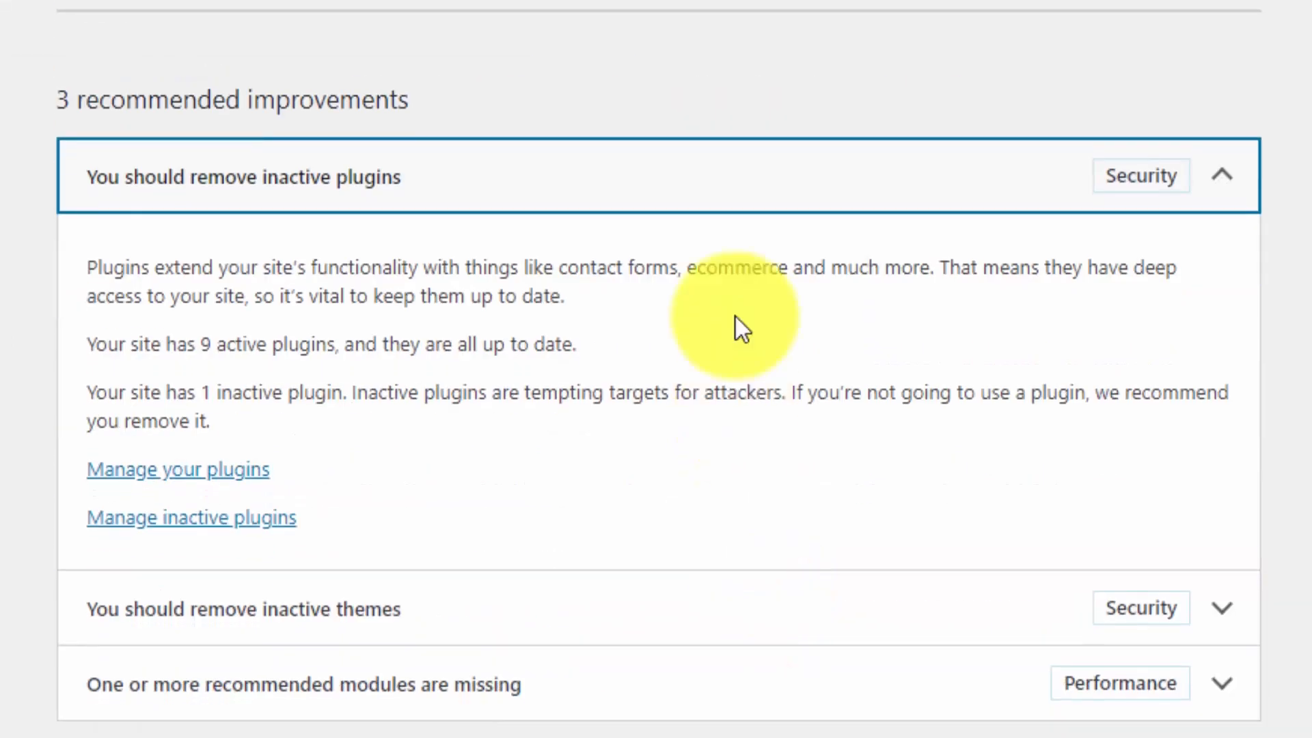
click(793, 203)
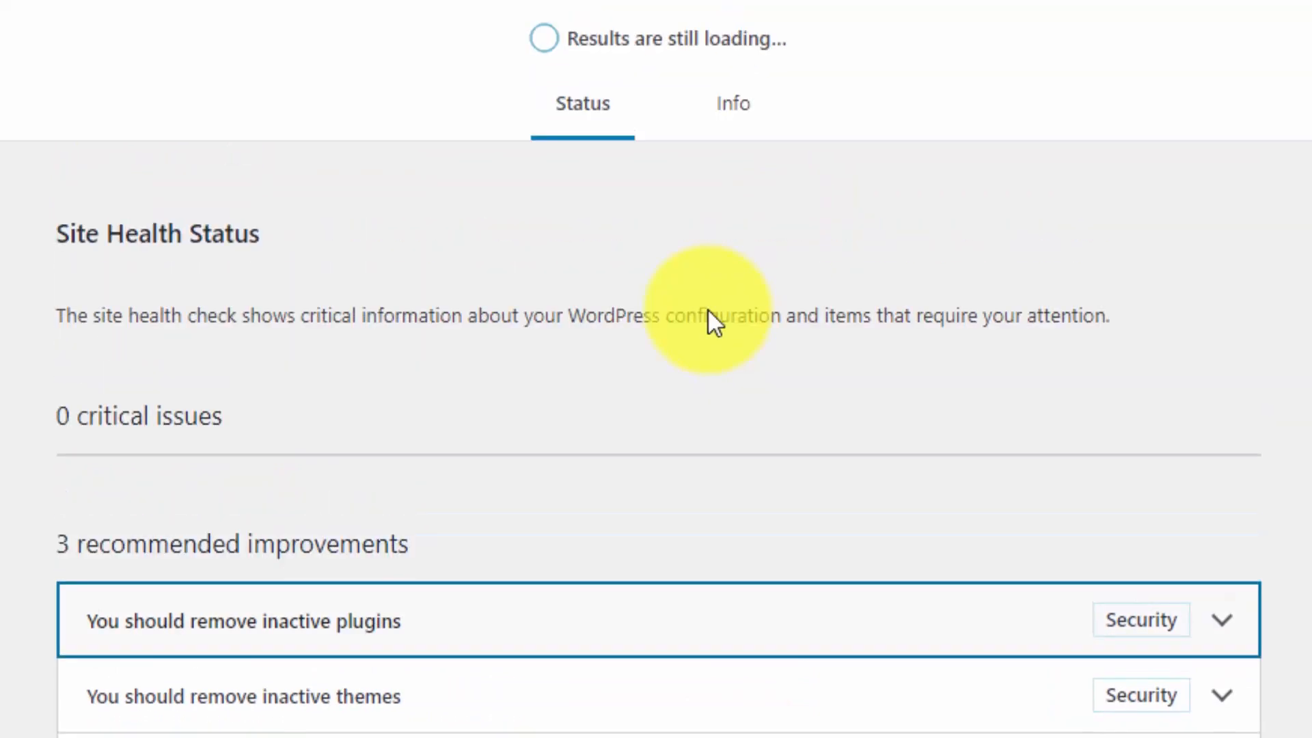
click(731, 115)
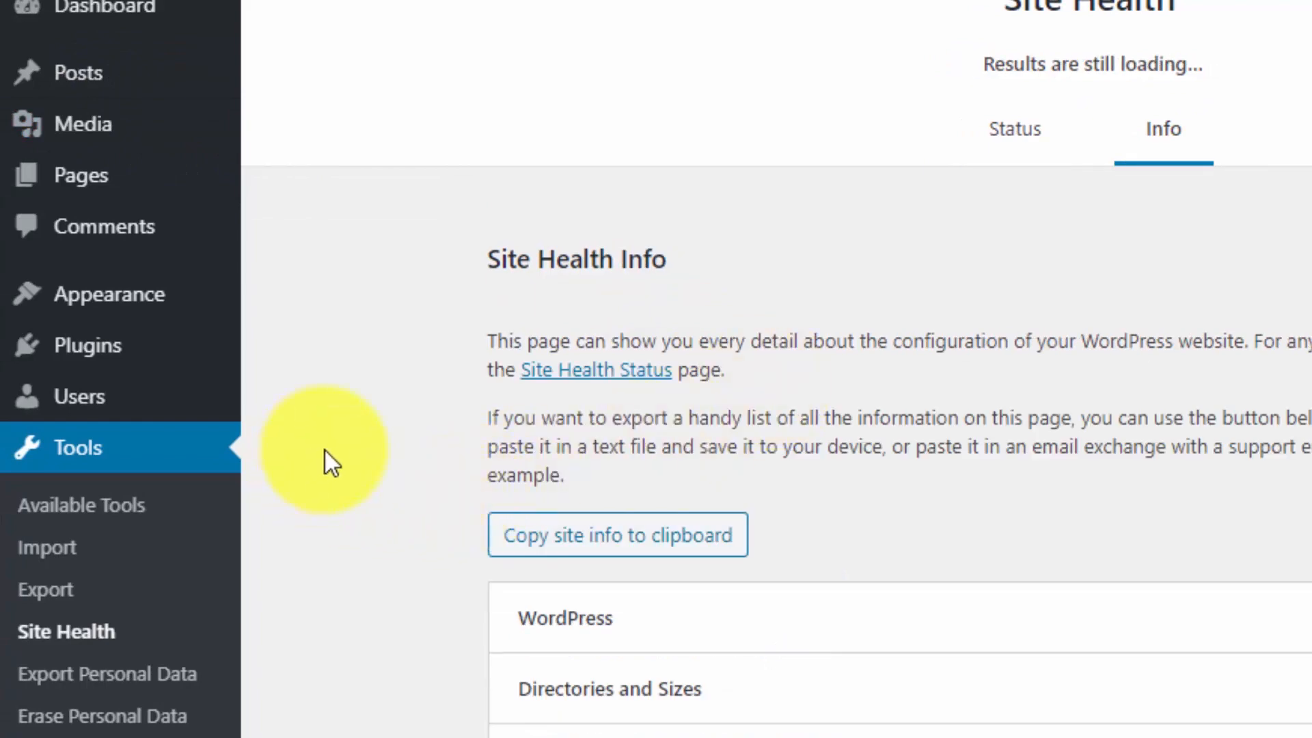
scroll(325, 451, down, 5)
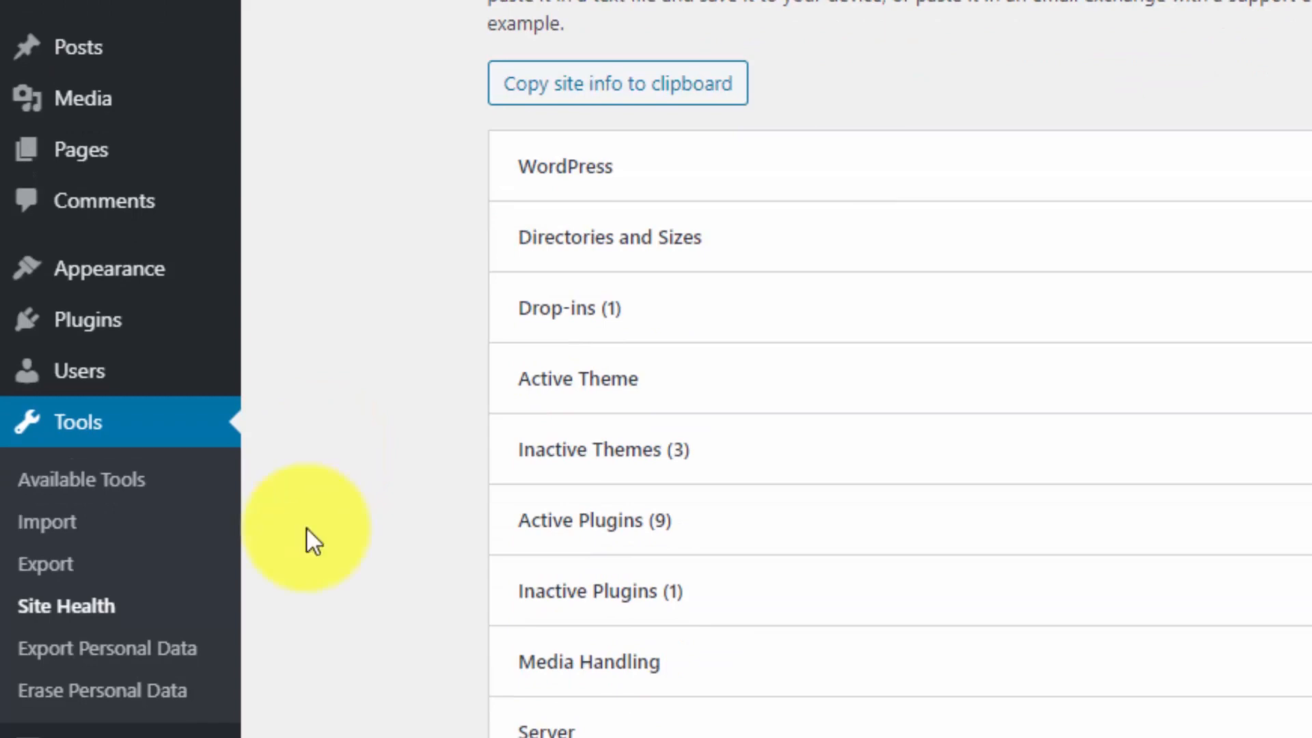
Enable LiteSpeed Cache in the plugin's settings, reached from the installed plugins, and save the changes.
mouse_move(123, 322)
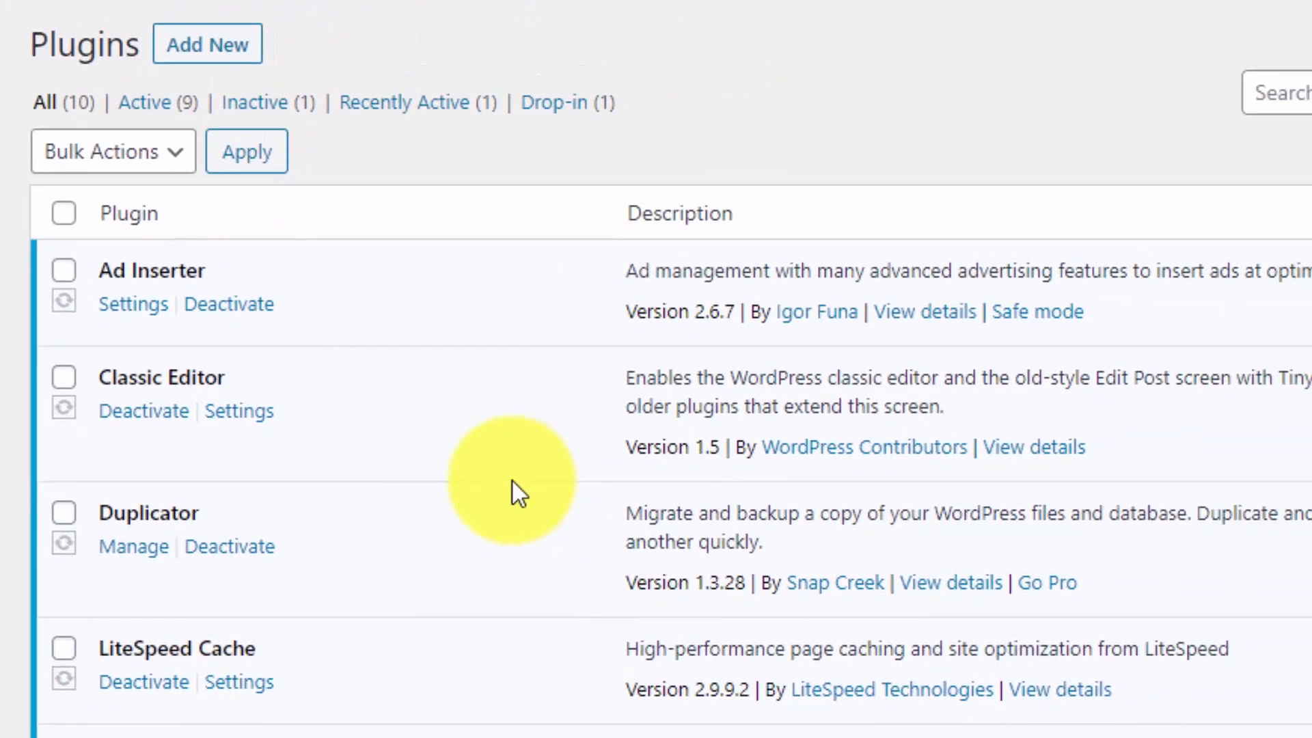
scroll(512, 482, down, 2)
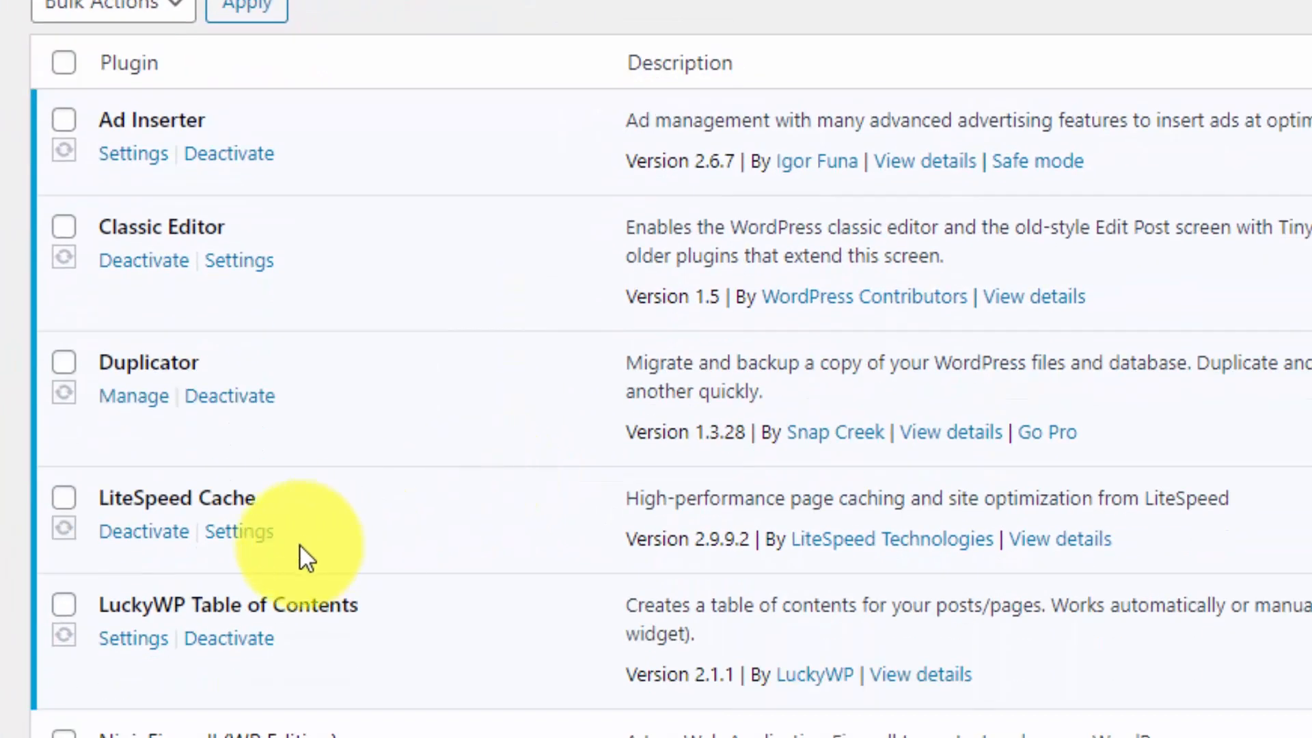
click(219, 536)
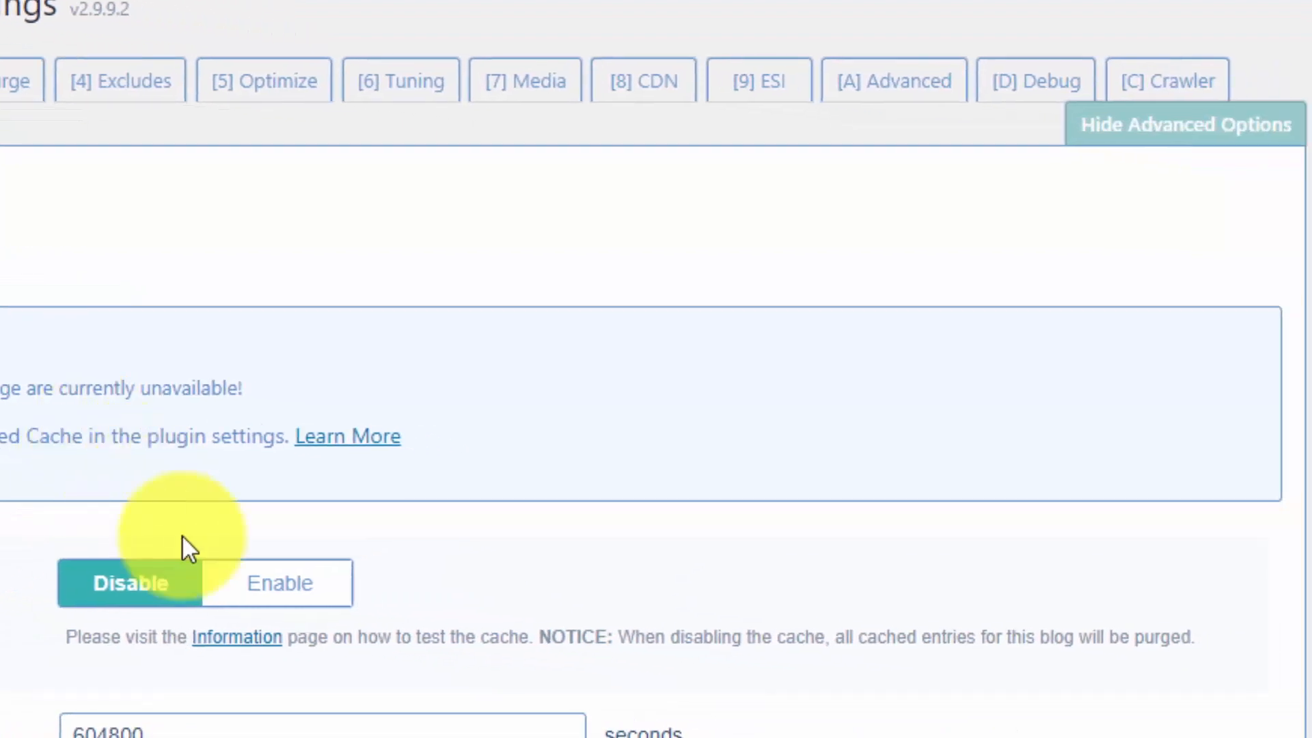
click(244, 572)
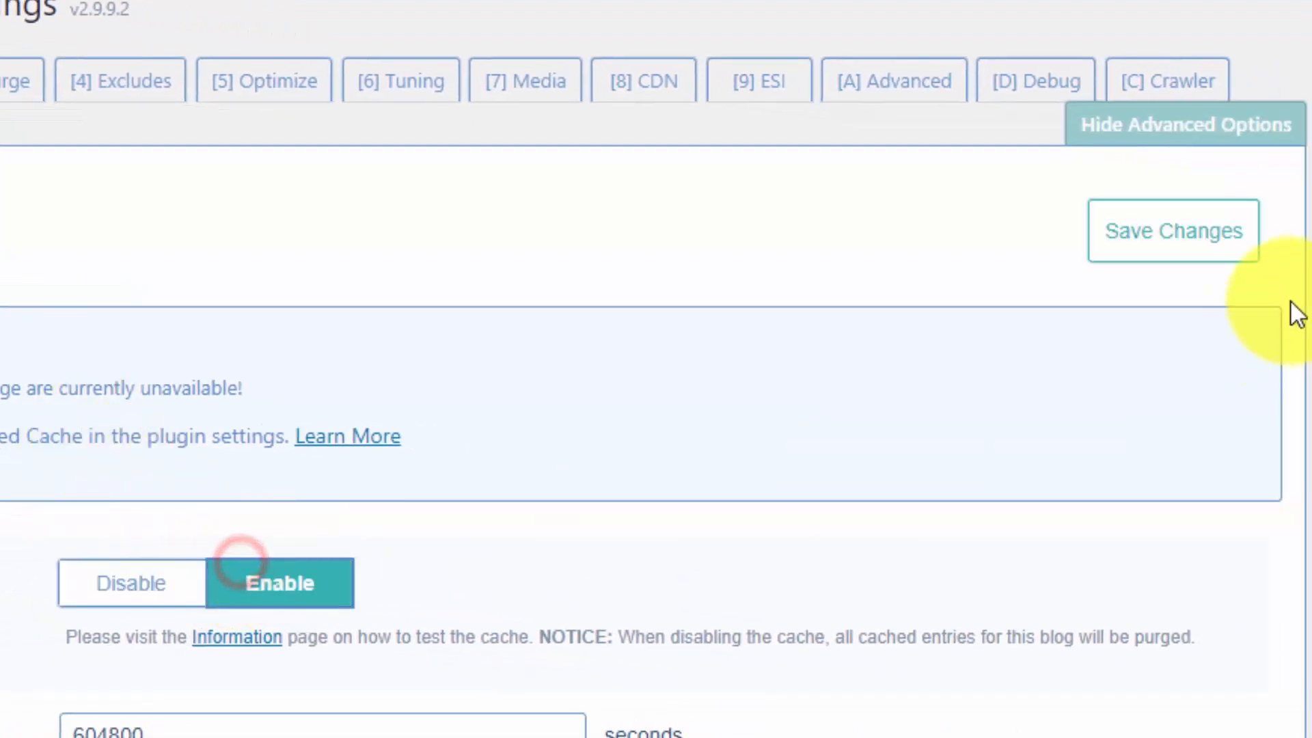
click(1242, 241)
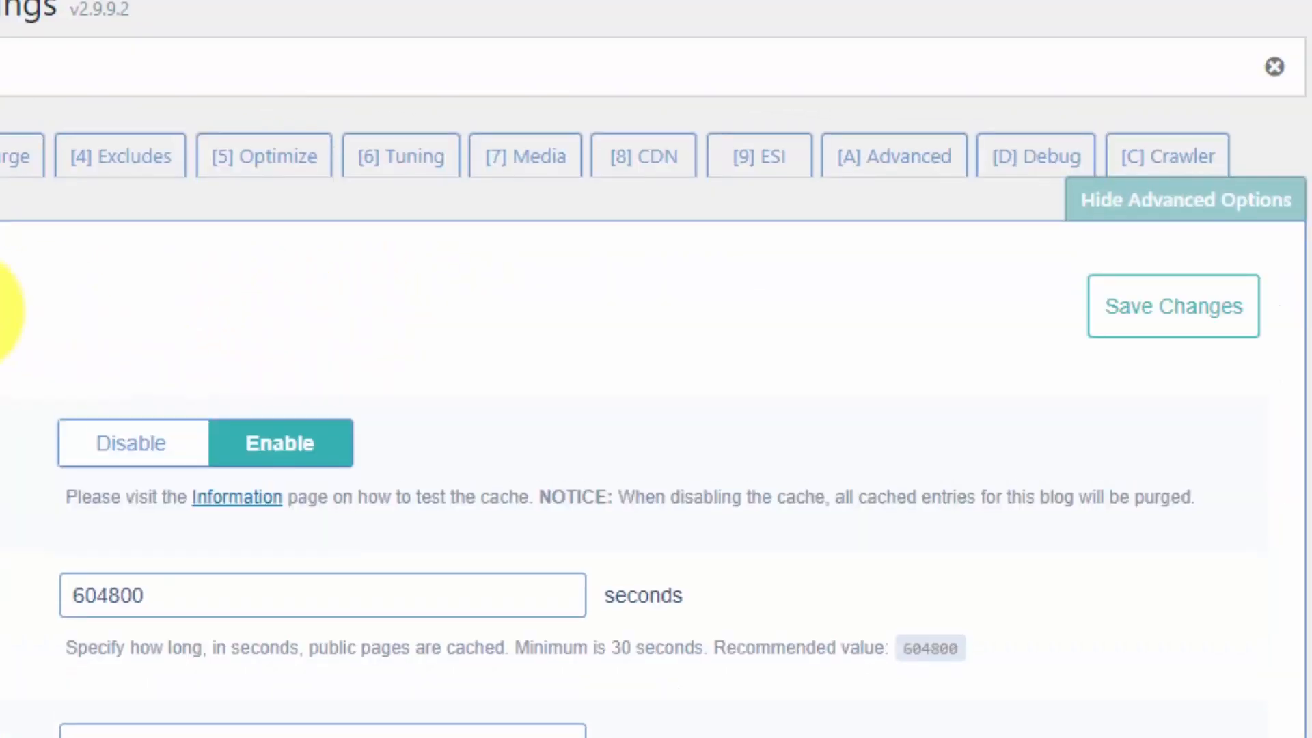
Activate the NinjaFirewall (WP Edition) plugin from the installed plugins and open its page.
mouse_move(147, 238)
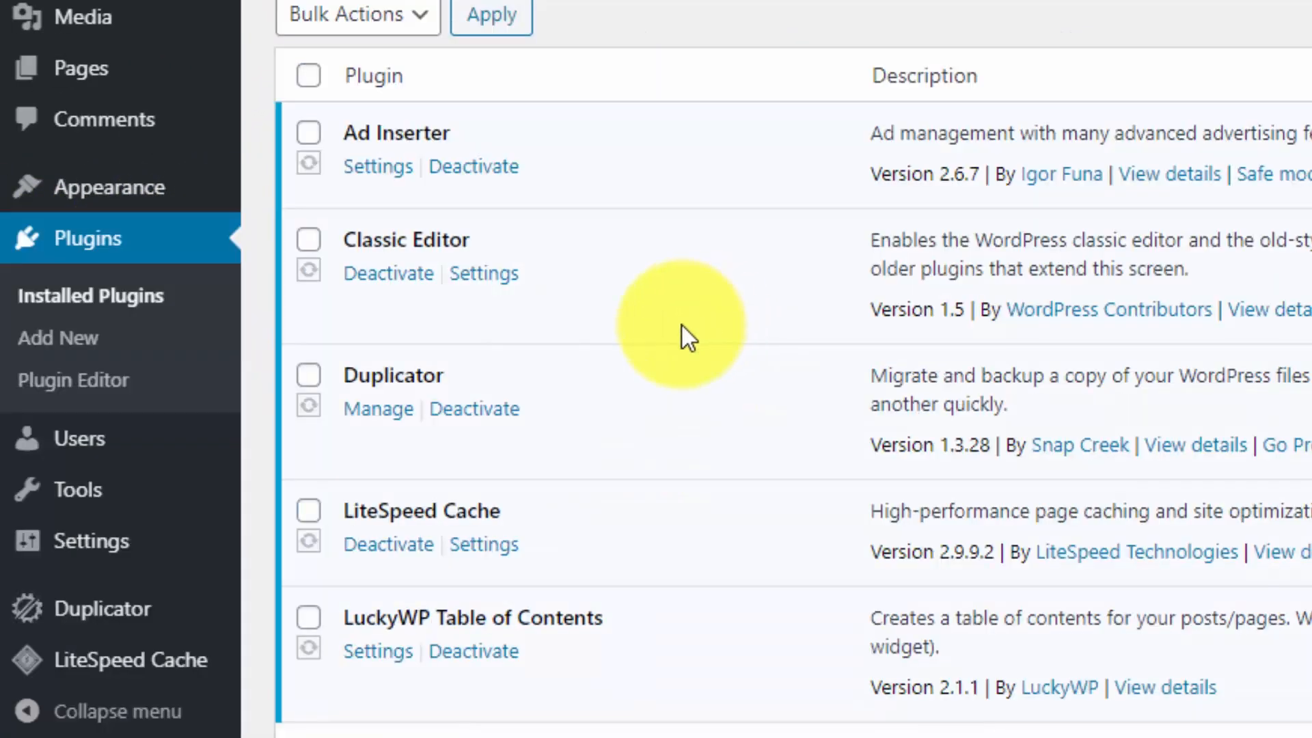
scroll(680, 331, down, 3)
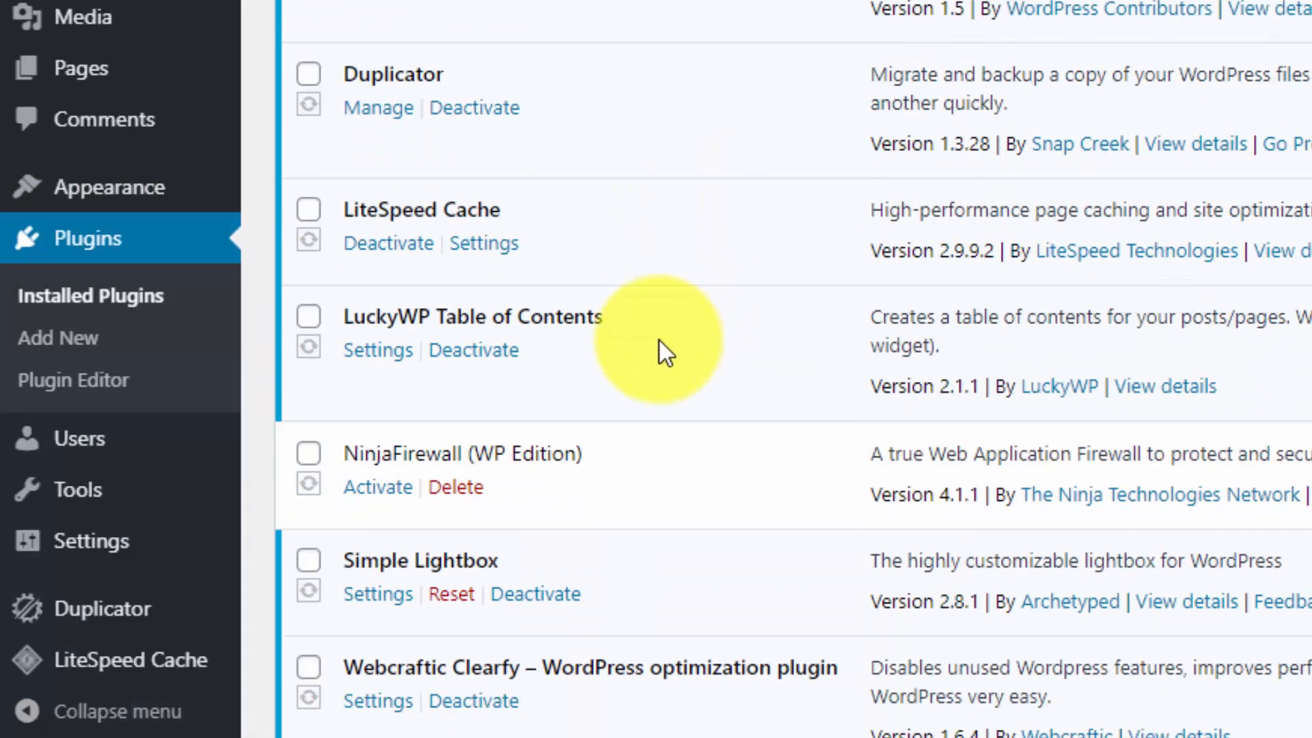
click(376, 487)
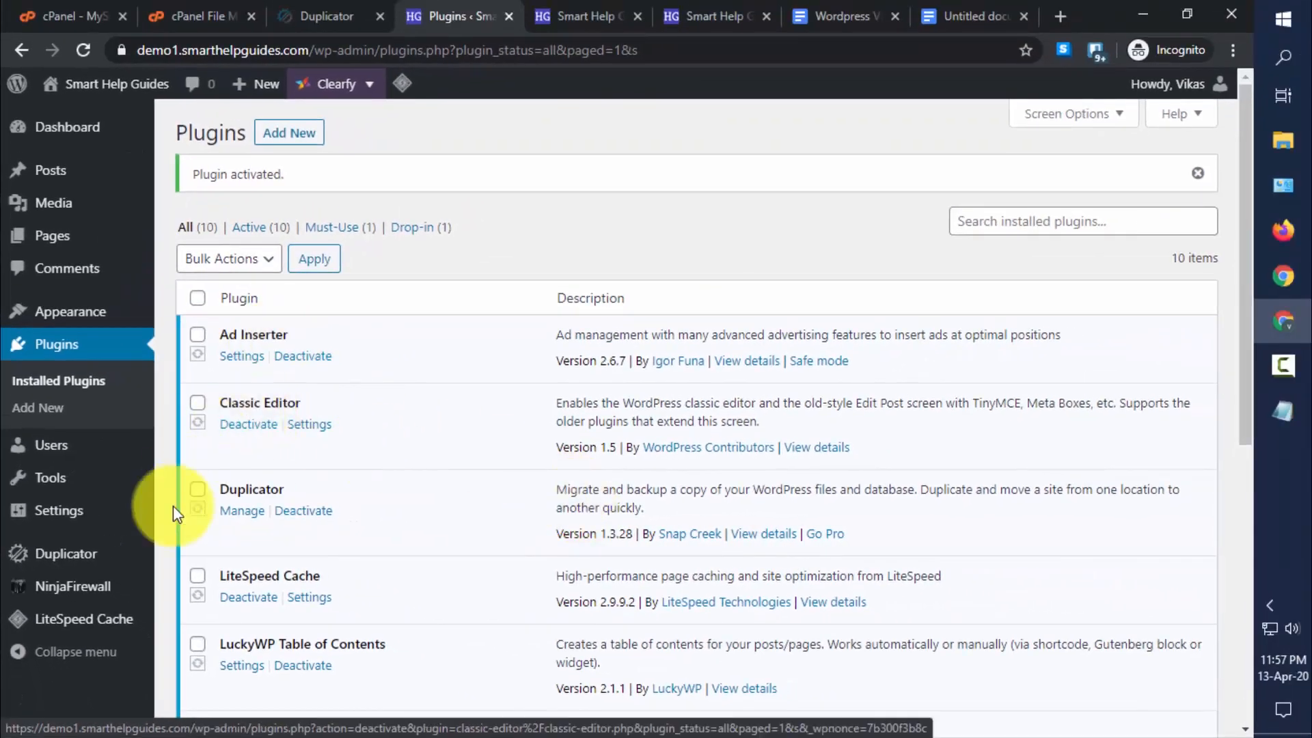
click(97, 585)
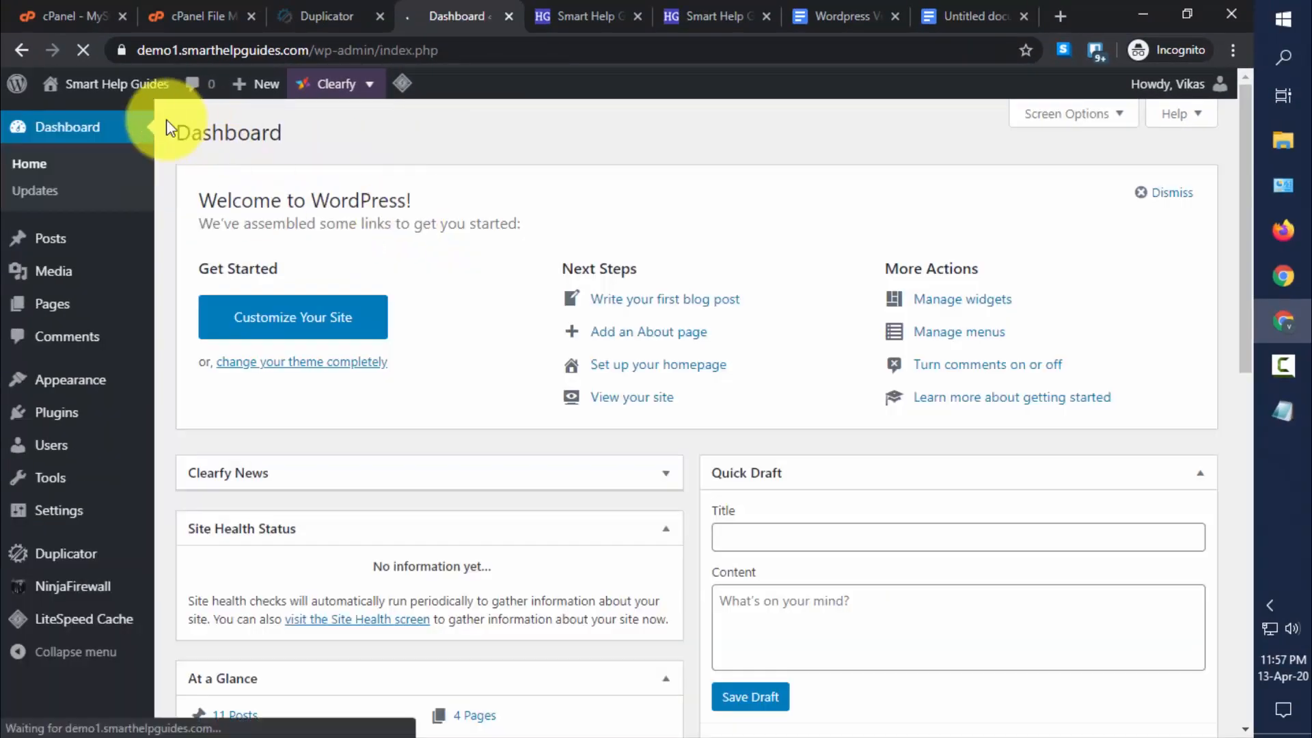
Visit the migrated site's front end from the WordPress Dashboard and look through the home page posts.
mouse_move(123, 101)
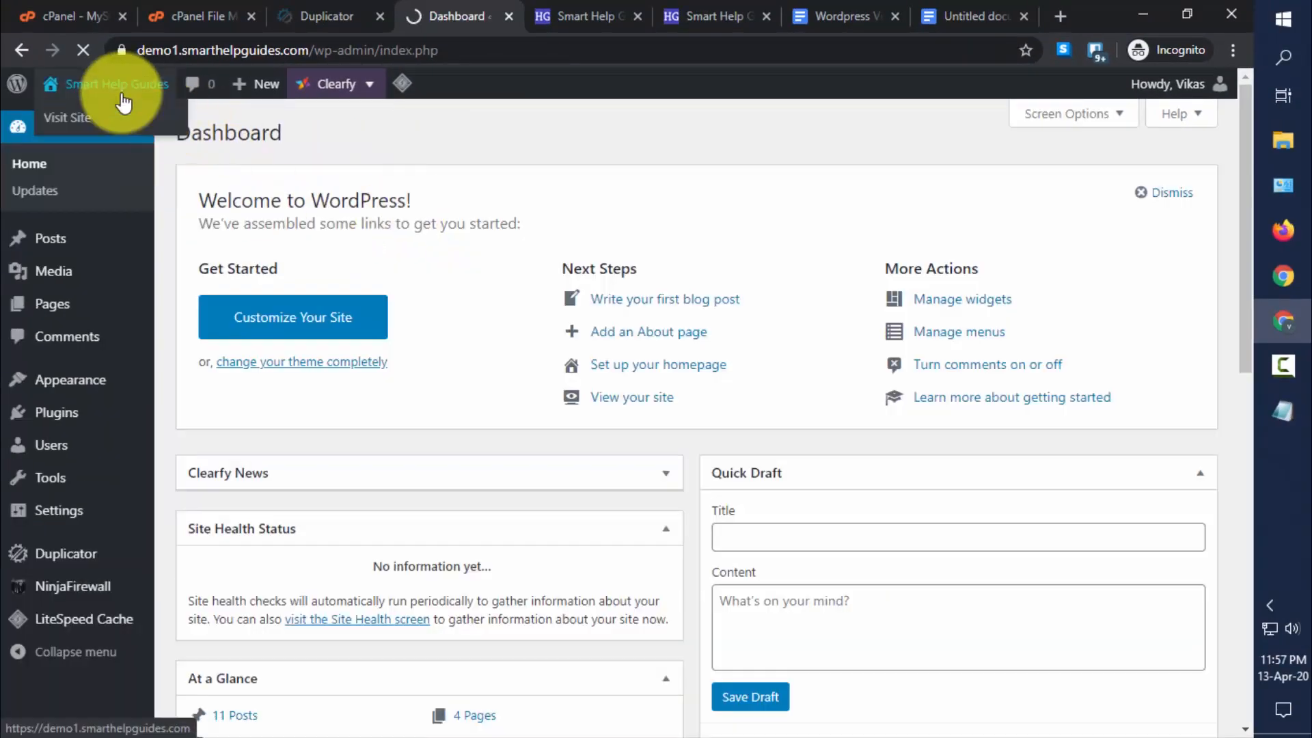
click(72, 122)
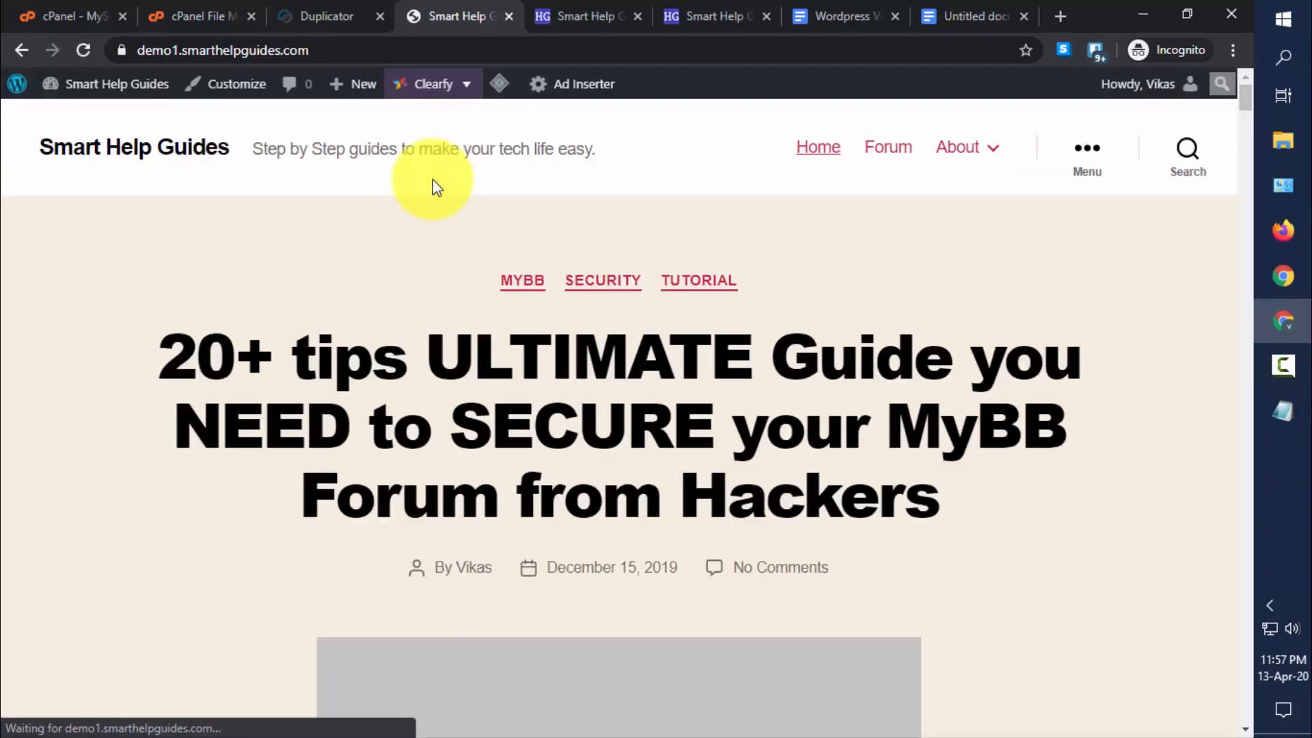
scroll(433, 181, down, 13)
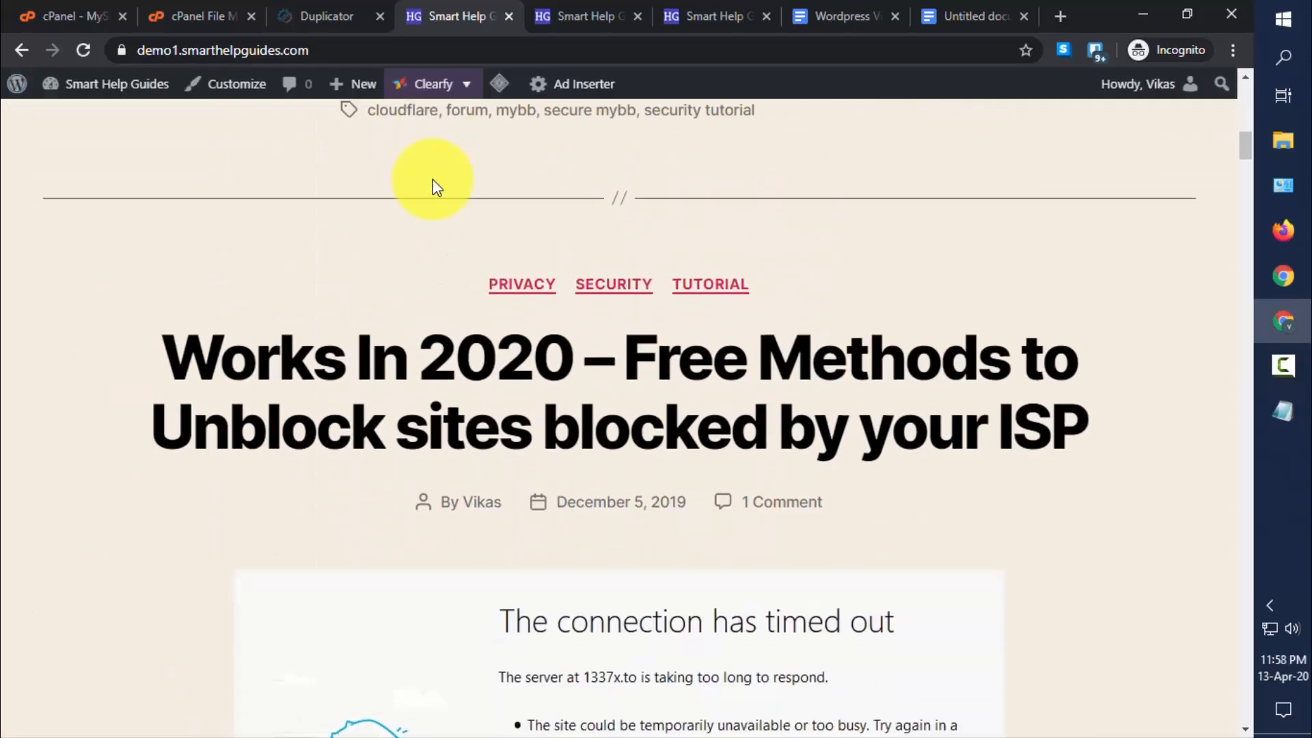
scroll(432, 181, up, 8)
scroll(433, 181, up, 8)
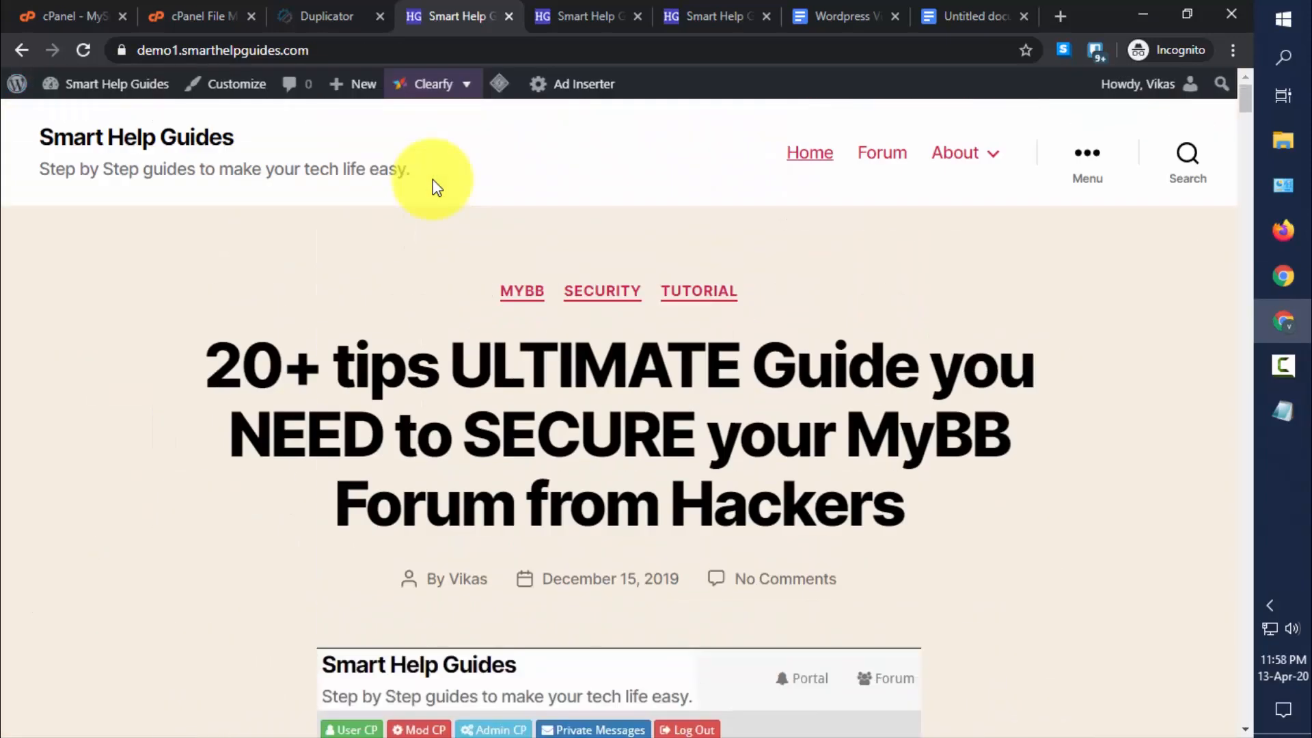
Compare the home page of demo1.smarthelpguides.com with the original smarthelpguides.com site across the open browser tabs.
click(337, 8)
click(444, 9)
click(577, 8)
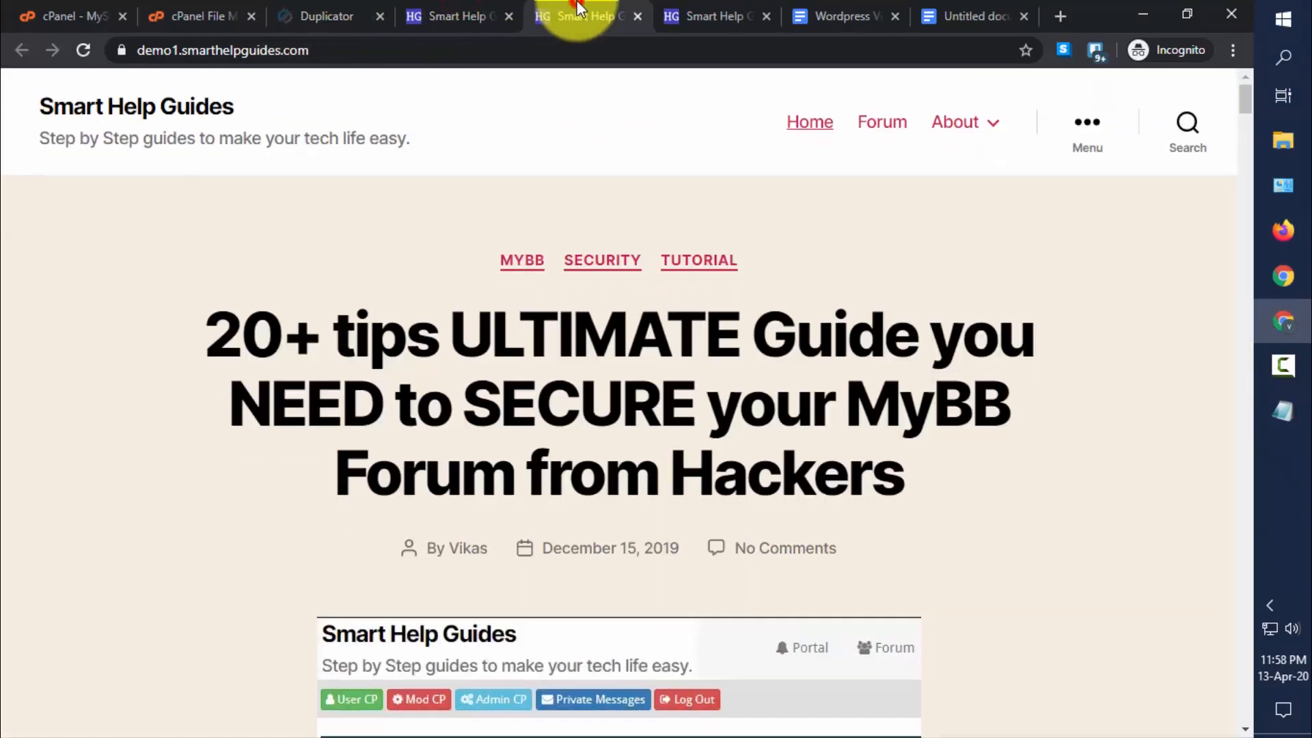
click(492, 9)
click(673, 8)
click(602, 8)
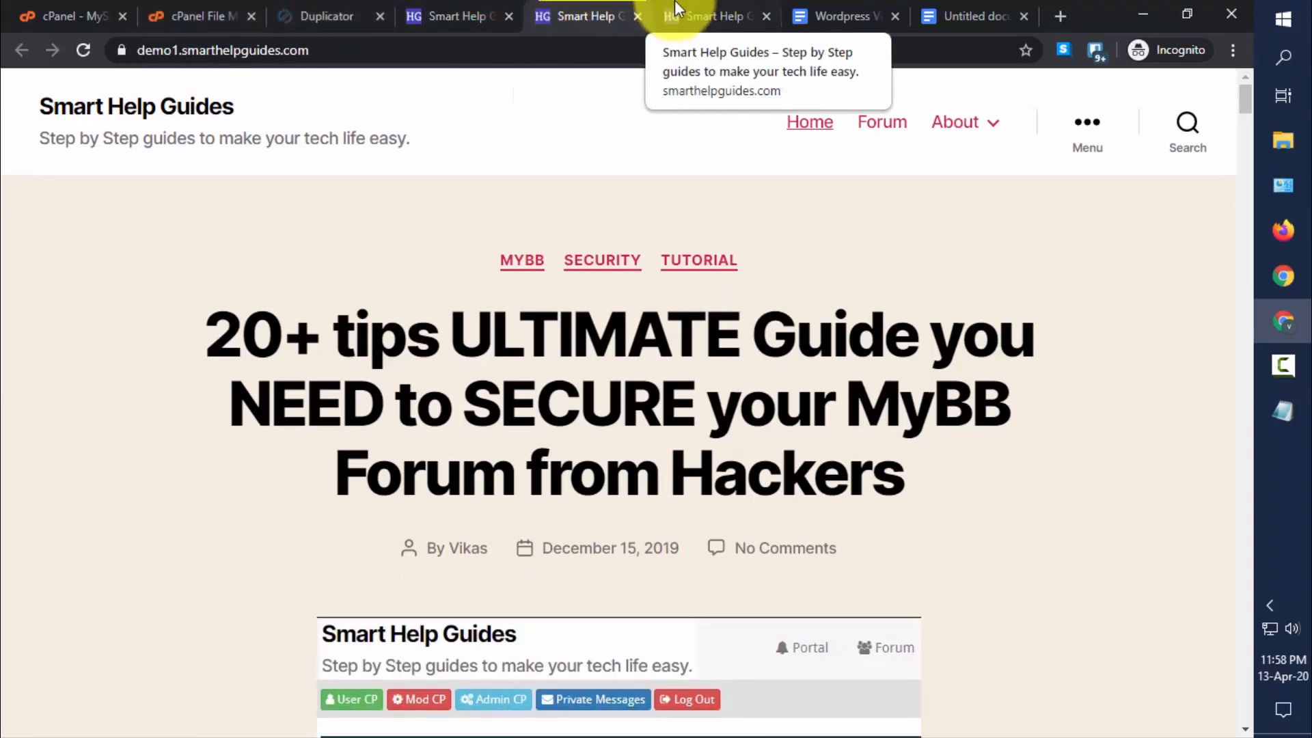
click(675, 19)
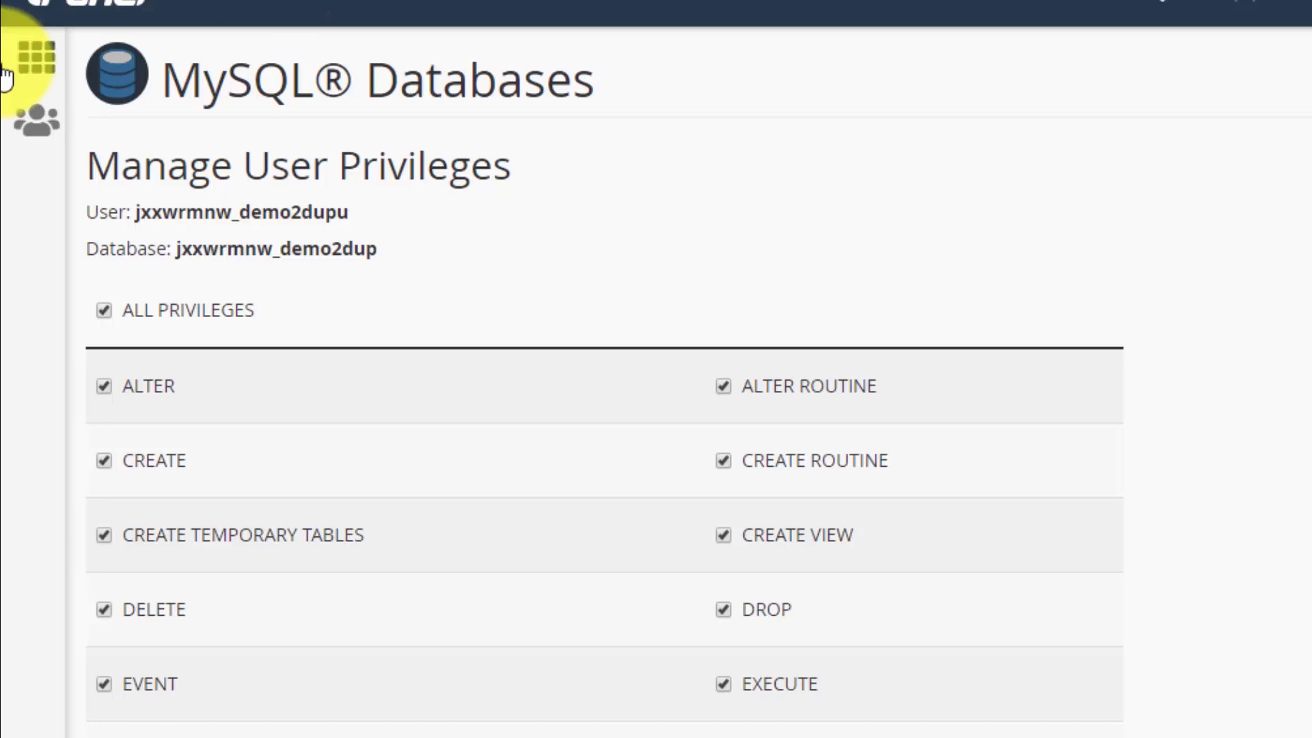
Return to the cPanel home from the database user privileges and look over the migrated site's home page.
click(37, 54)
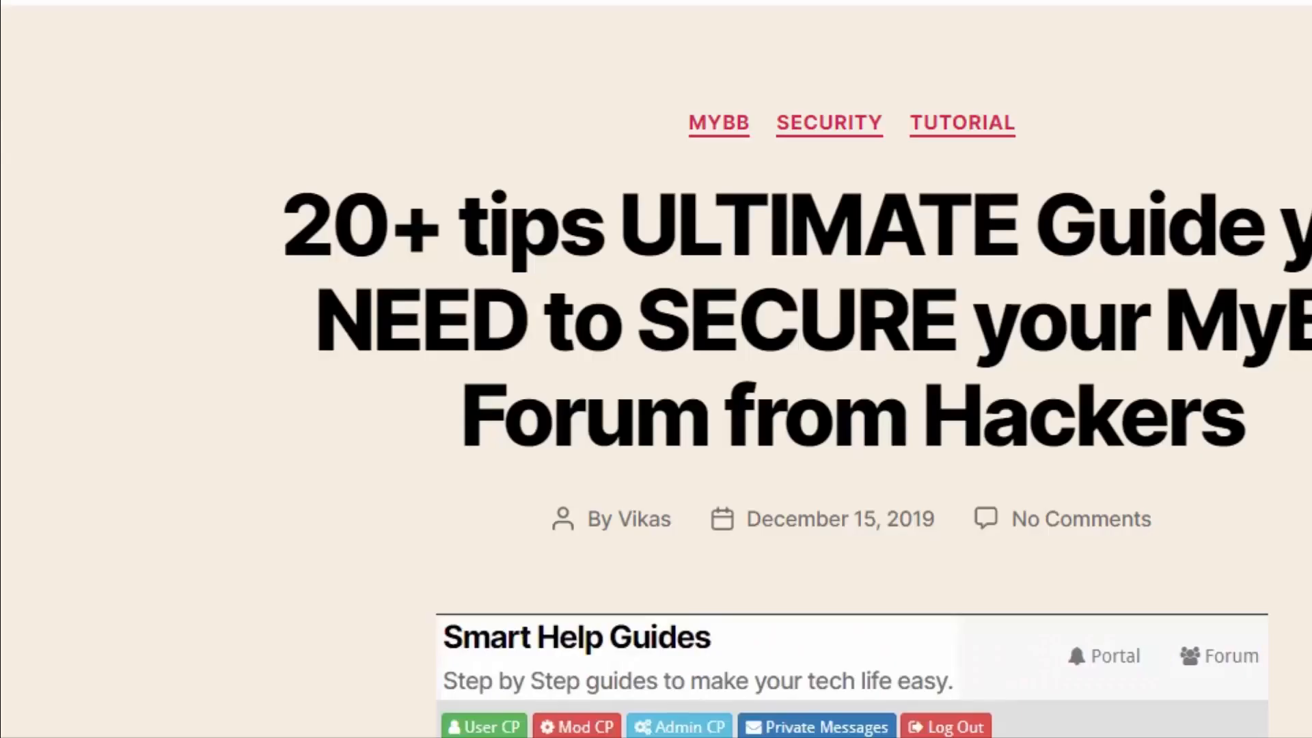
scroll(656, 369, down, 1)
scroll(656, 369, up, 1)
scroll(656, 369, down, 1)
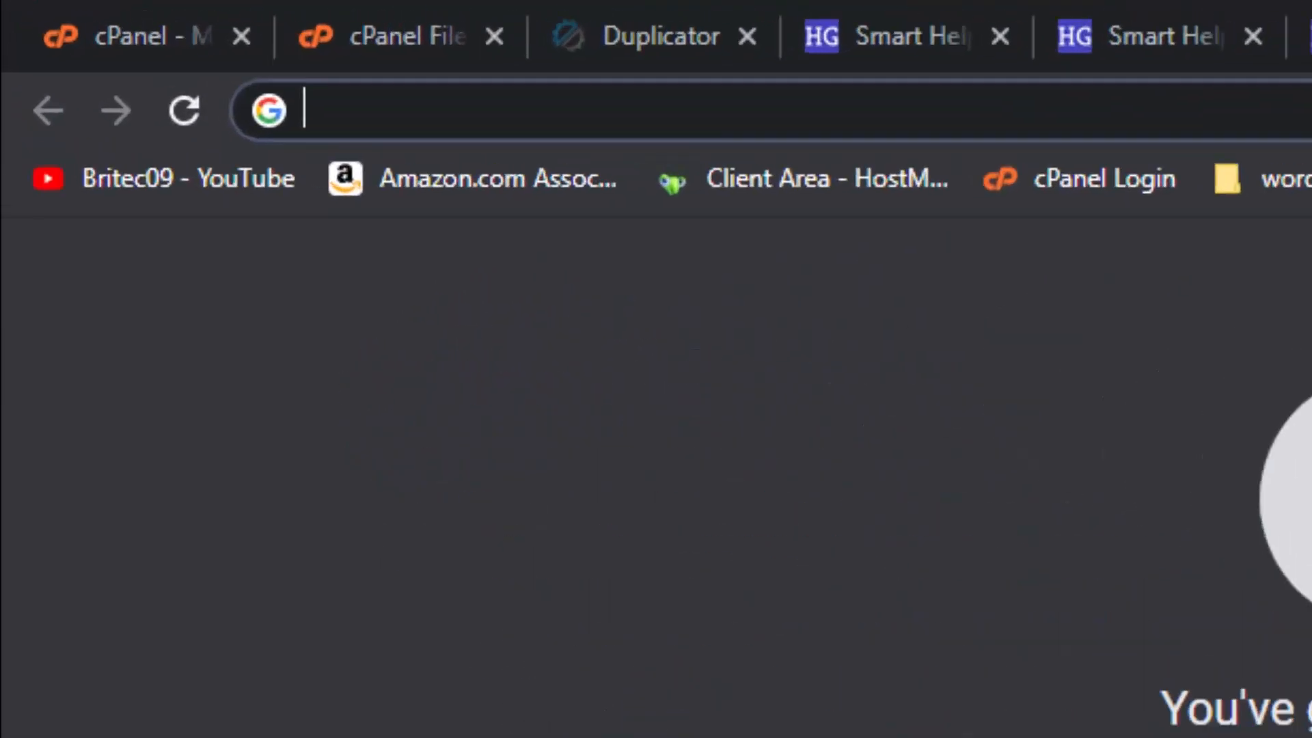
Go to google.com/webmaster in a new tab and open Google Search Console from that page.
text(google.com/)
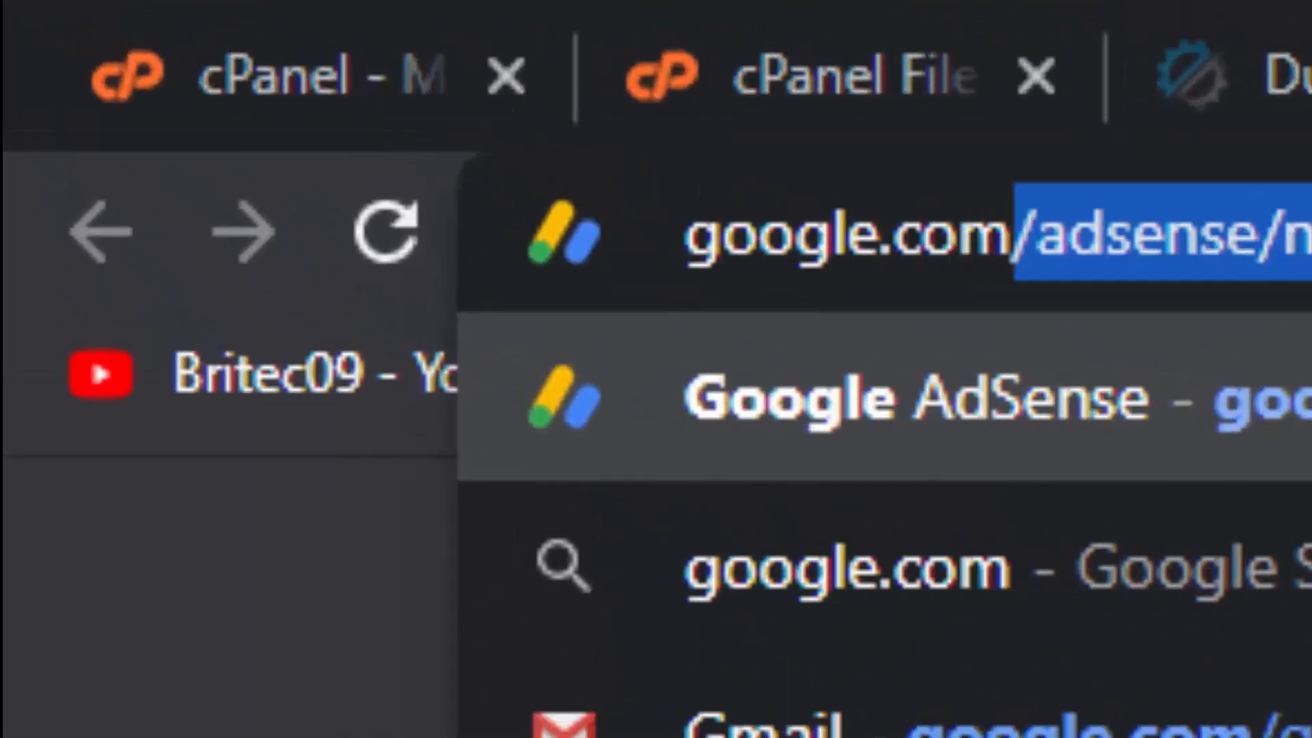
text(webmaster)
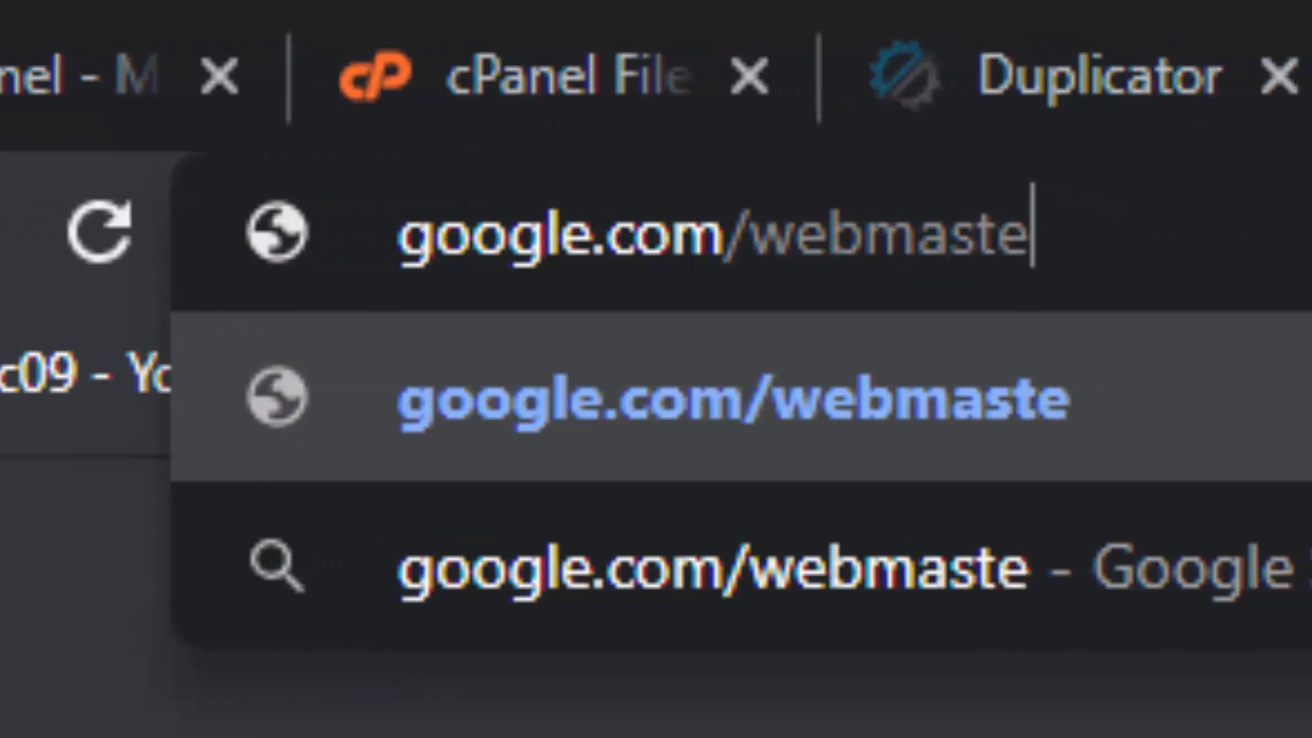
key(Return)
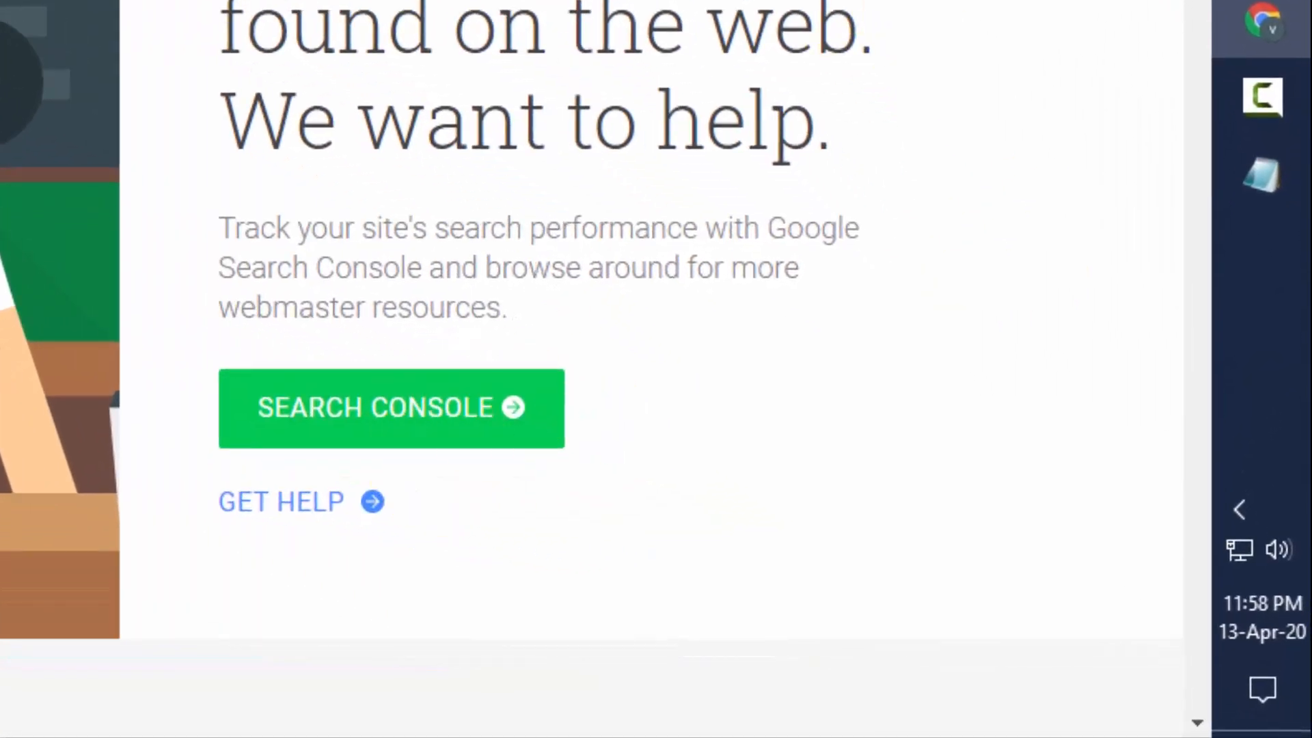
click(418, 376)
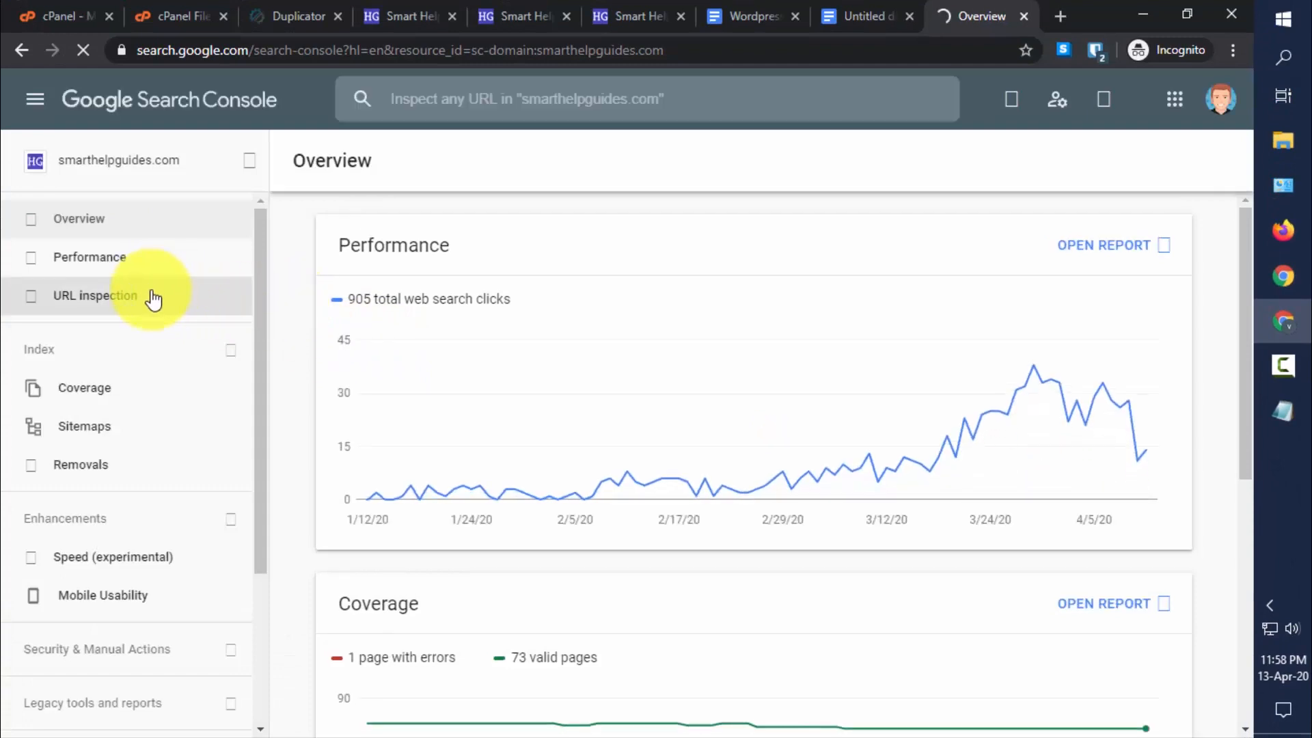
Open the Change of Address tool in the settings of the smarthelpguides.com property.
scroll(130, 526, down, 3)
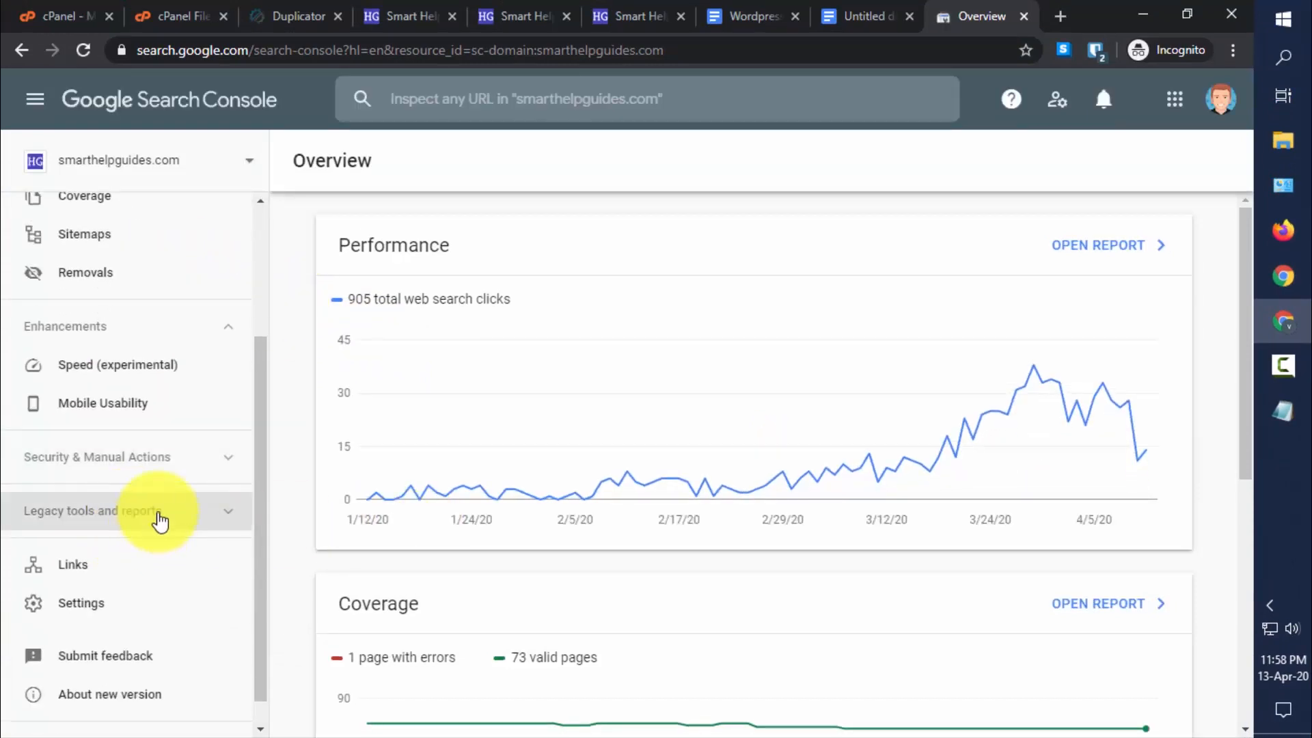
click(100, 604)
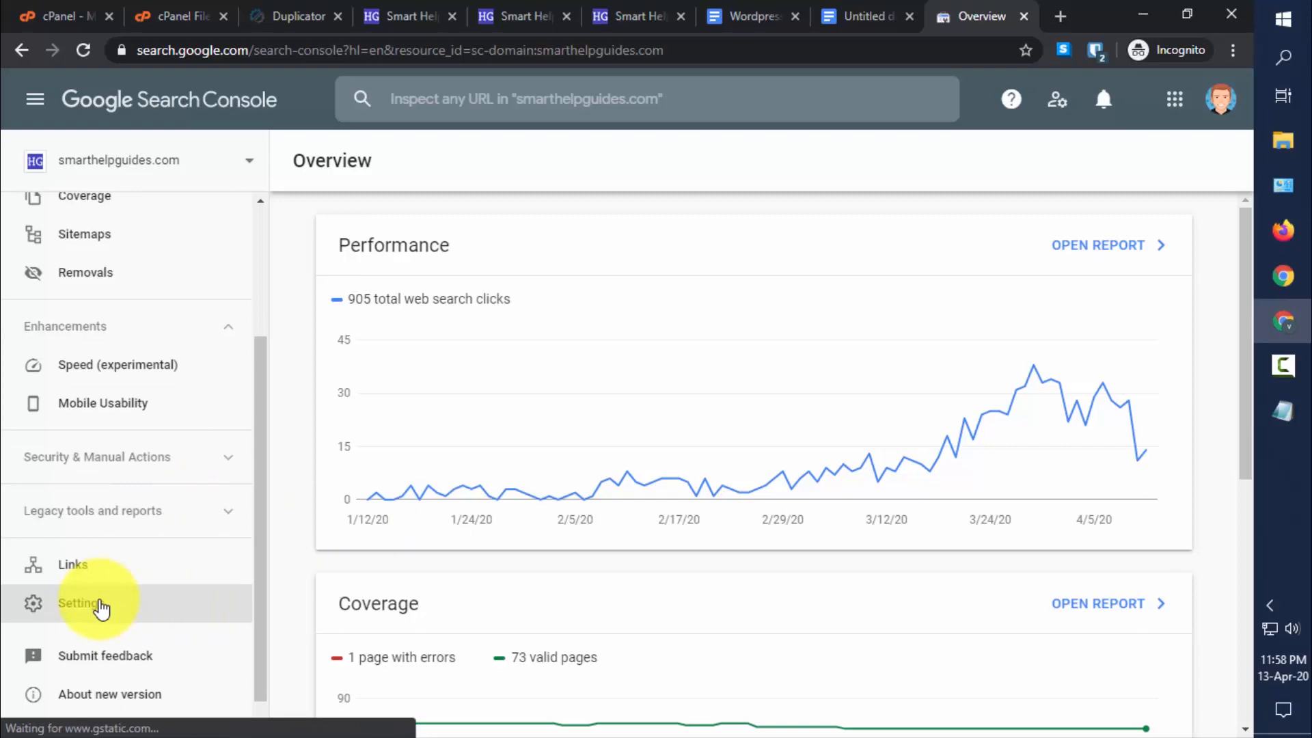
click(101, 604)
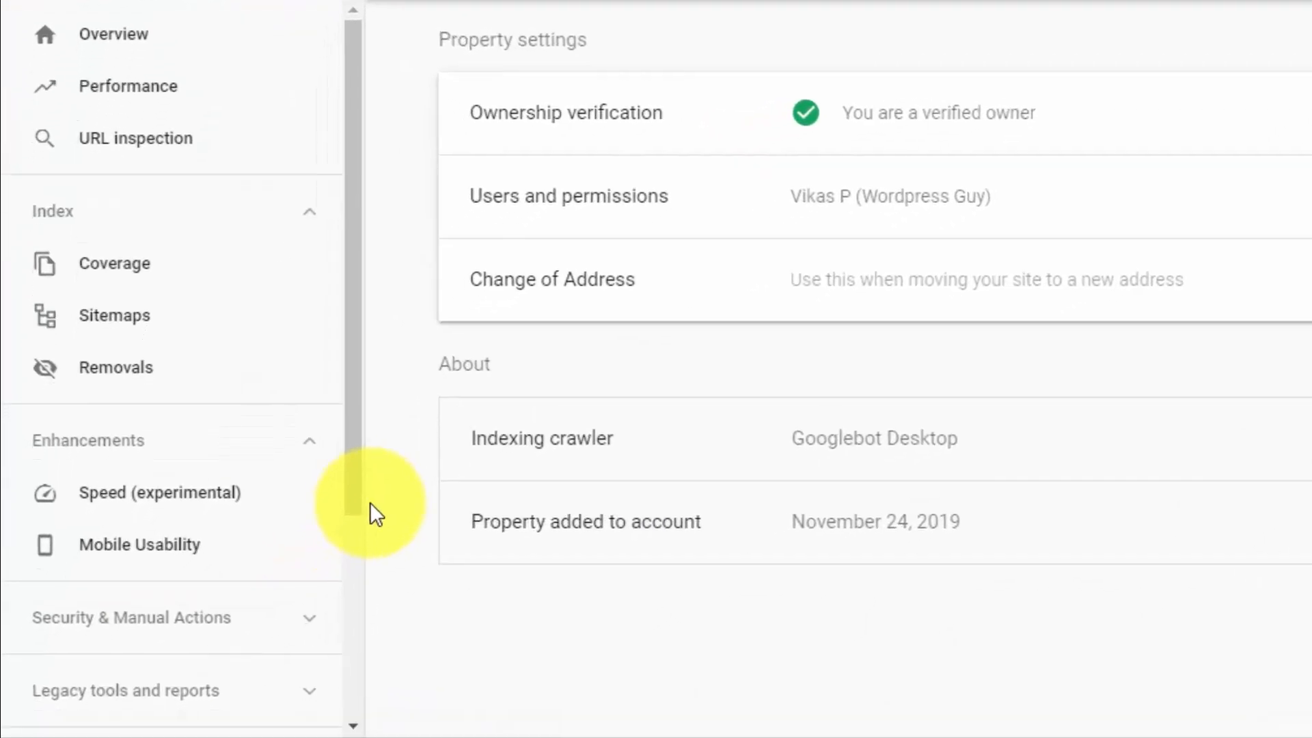
click(895, 282)
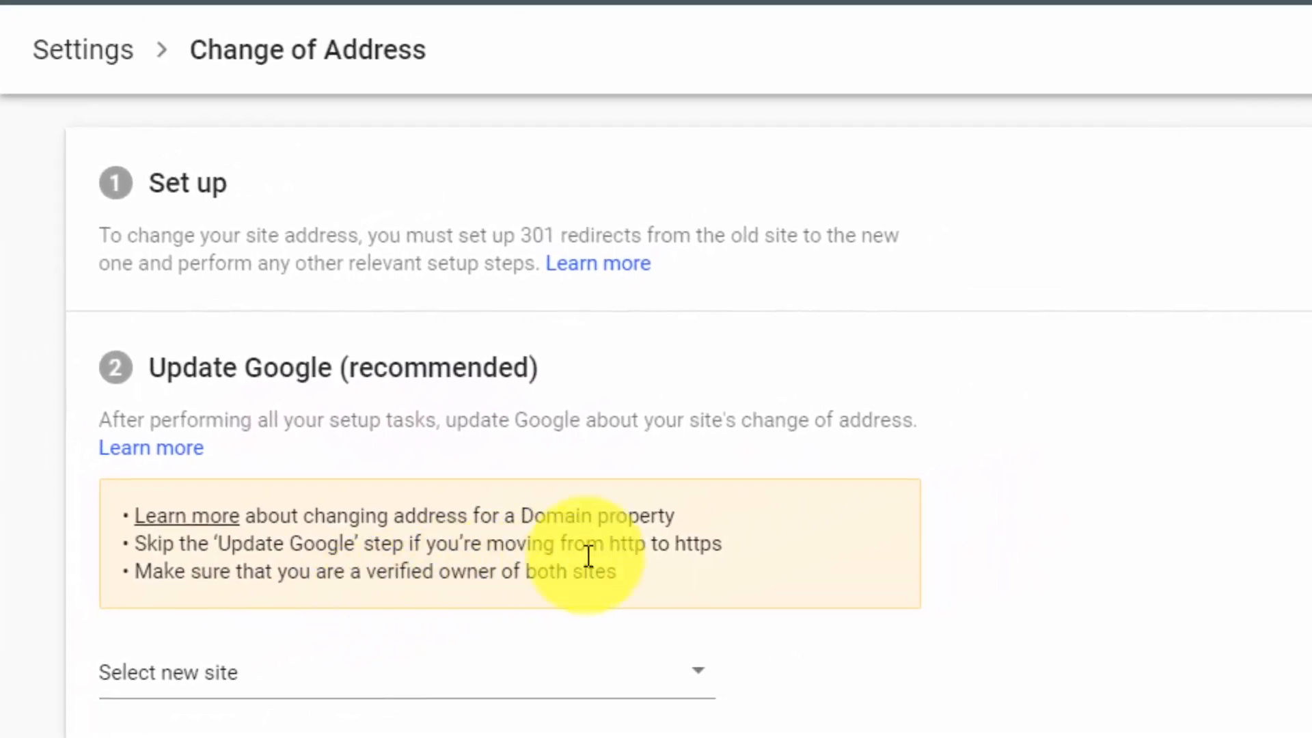
Read the notes on changing the address of a Domain property and on verified ownership of both sites.
drag(671, 538, 522, 541)
click(679, 547)
drag(653, 565, 480, 519)
Start adding a new property from the new site choices and enter demo1.smarthelpguides.com as its domain.
click(258, 669)
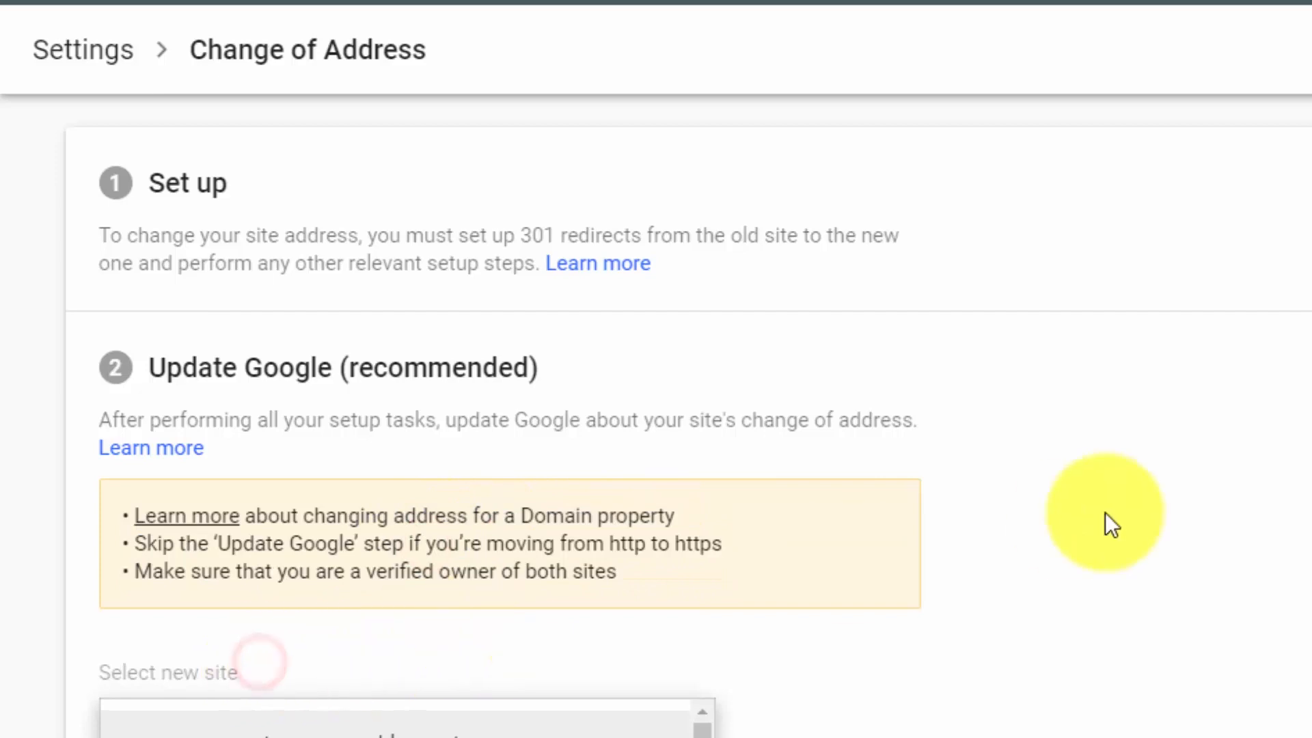
scroll(960, 517, down, 1)
click(966, 477)
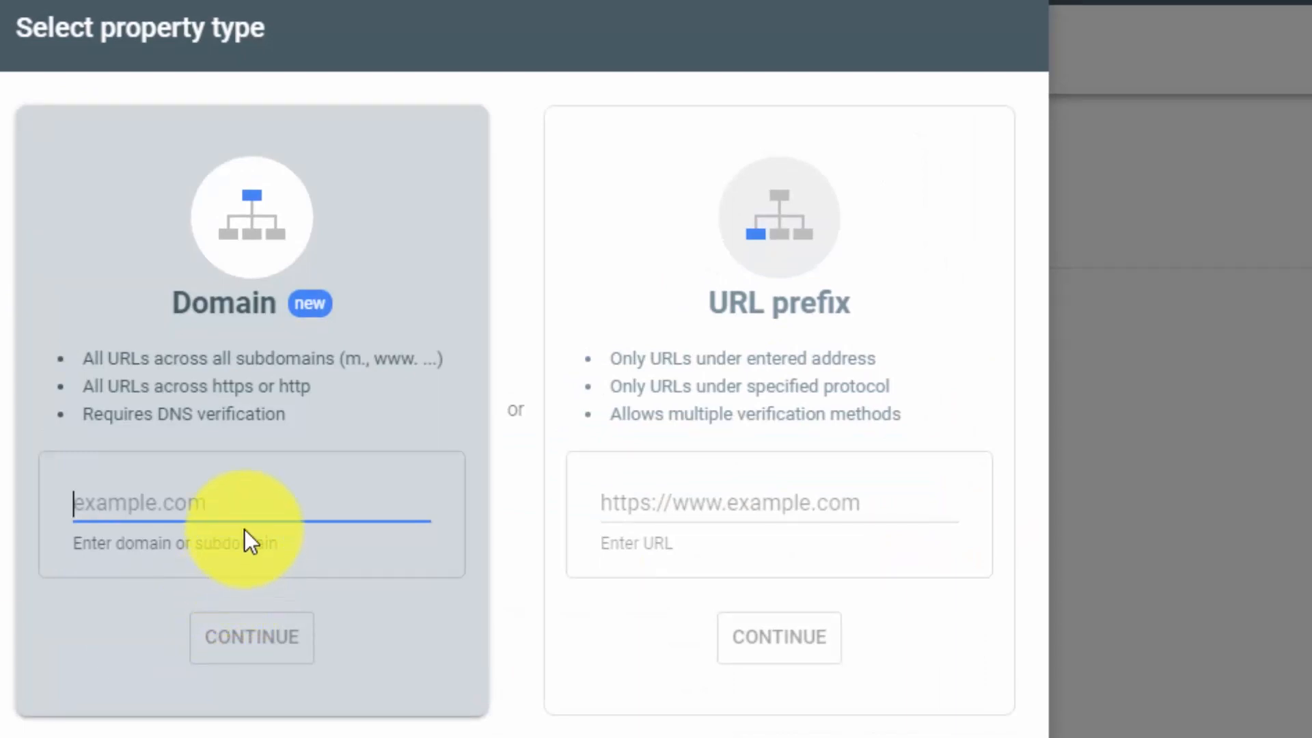
click(273, 505)
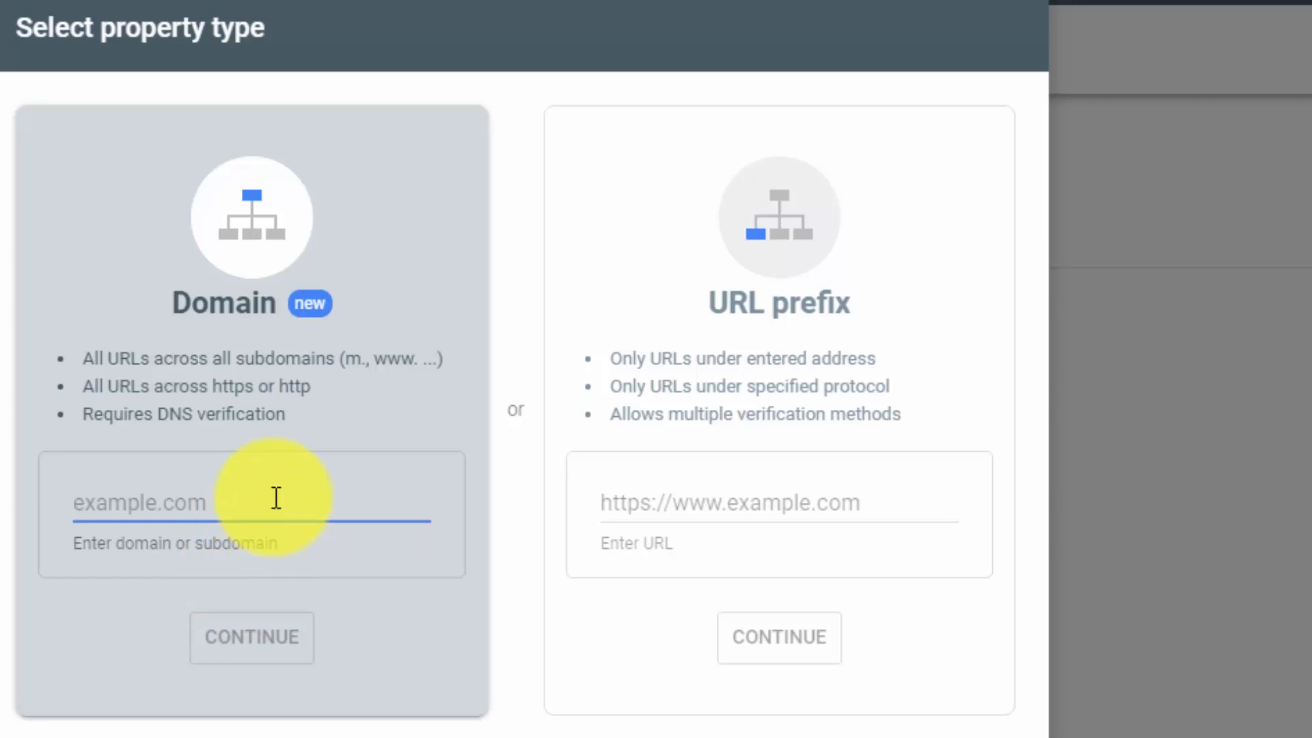
text(demo1.smarthelpguides.com)
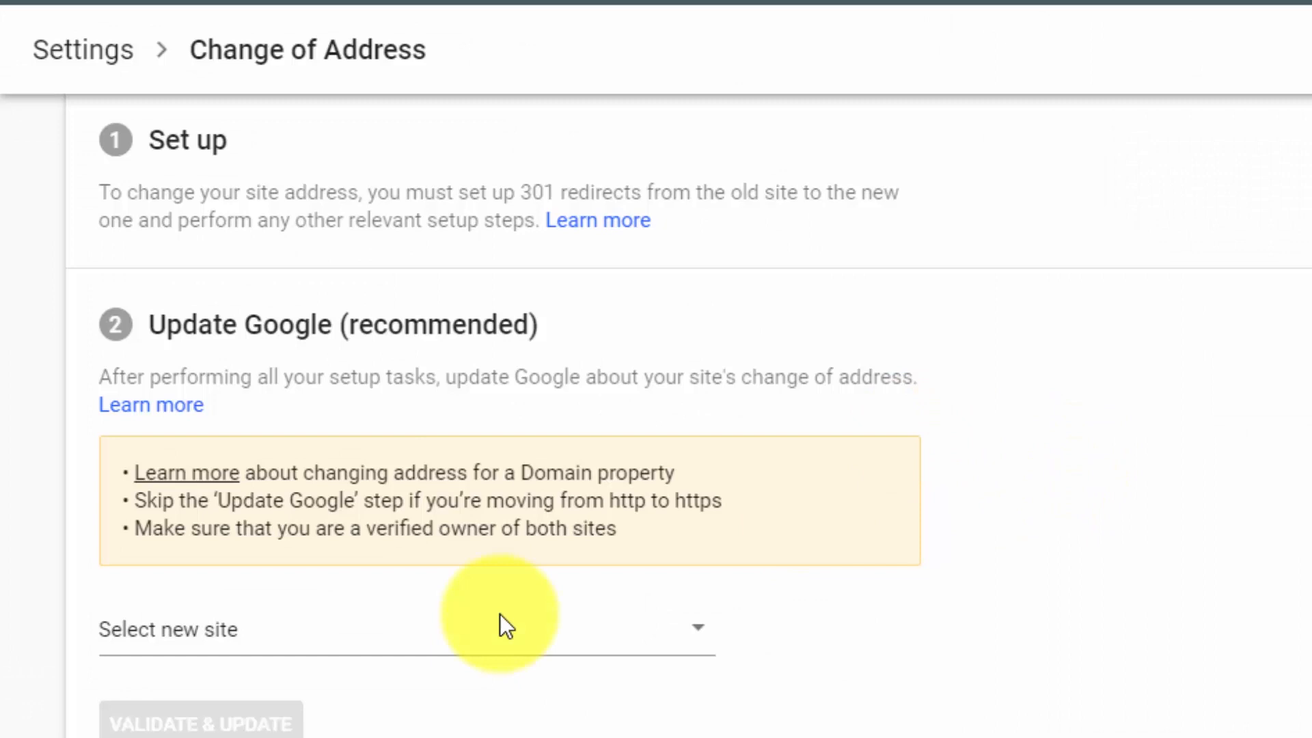
Look at the sites offered as the new address, dismiss the list and close Search Console.
click(388, 632)
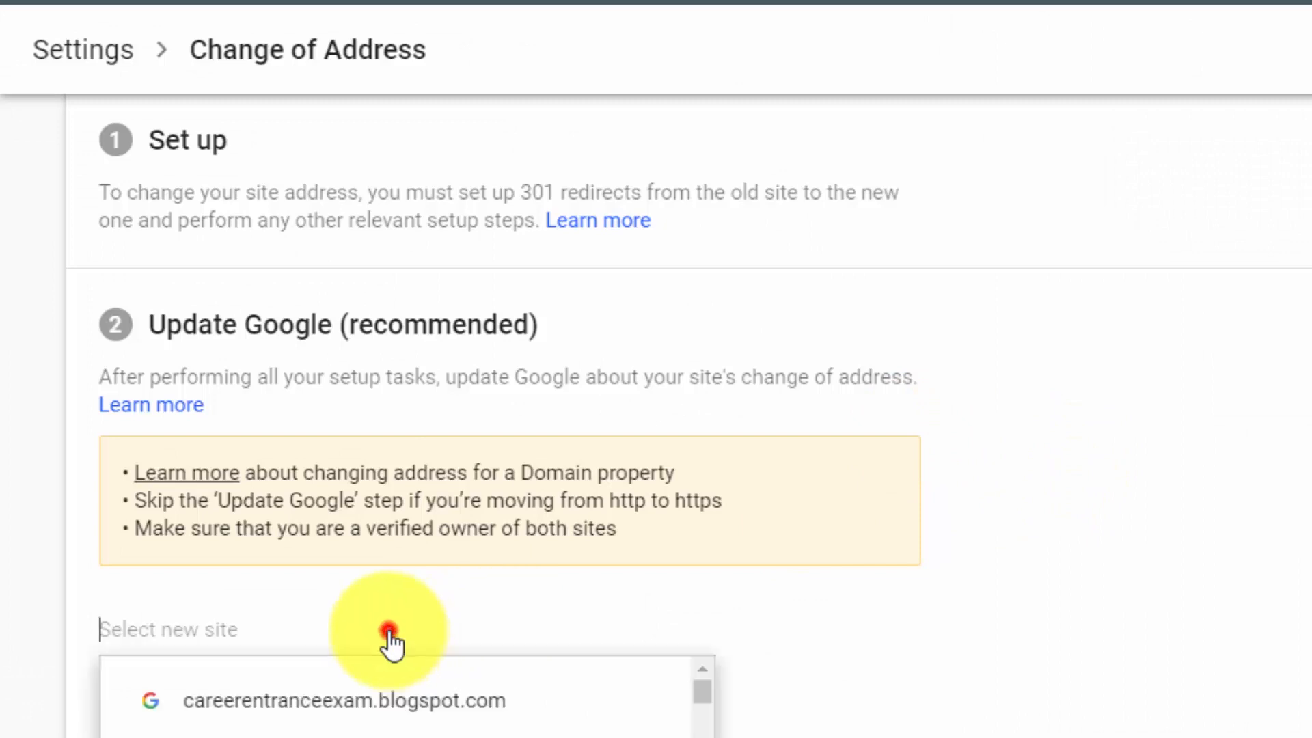
click(1110, 608)
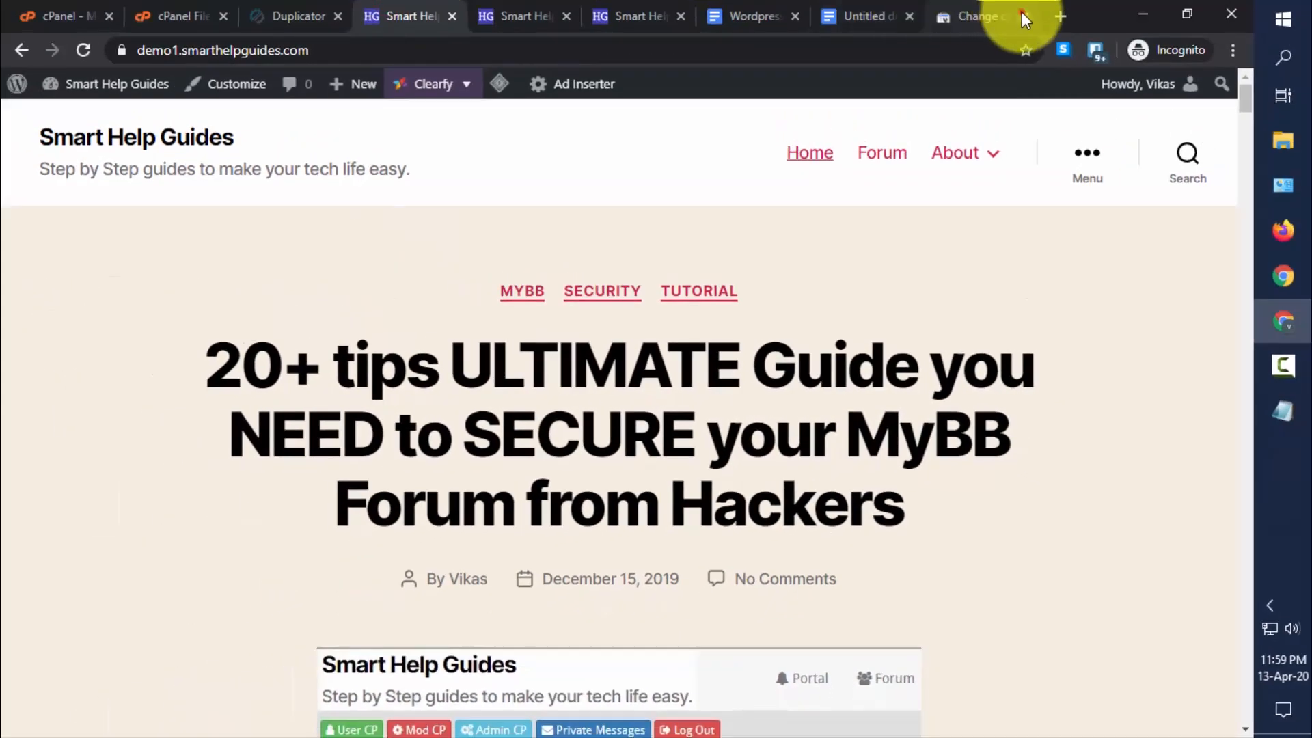
click(1023, 17)
Reload the Duplicator installer page of demo1.smarthelpguides.com, resubmitting the form, to check whether it is still reachable.
click(321, 16)
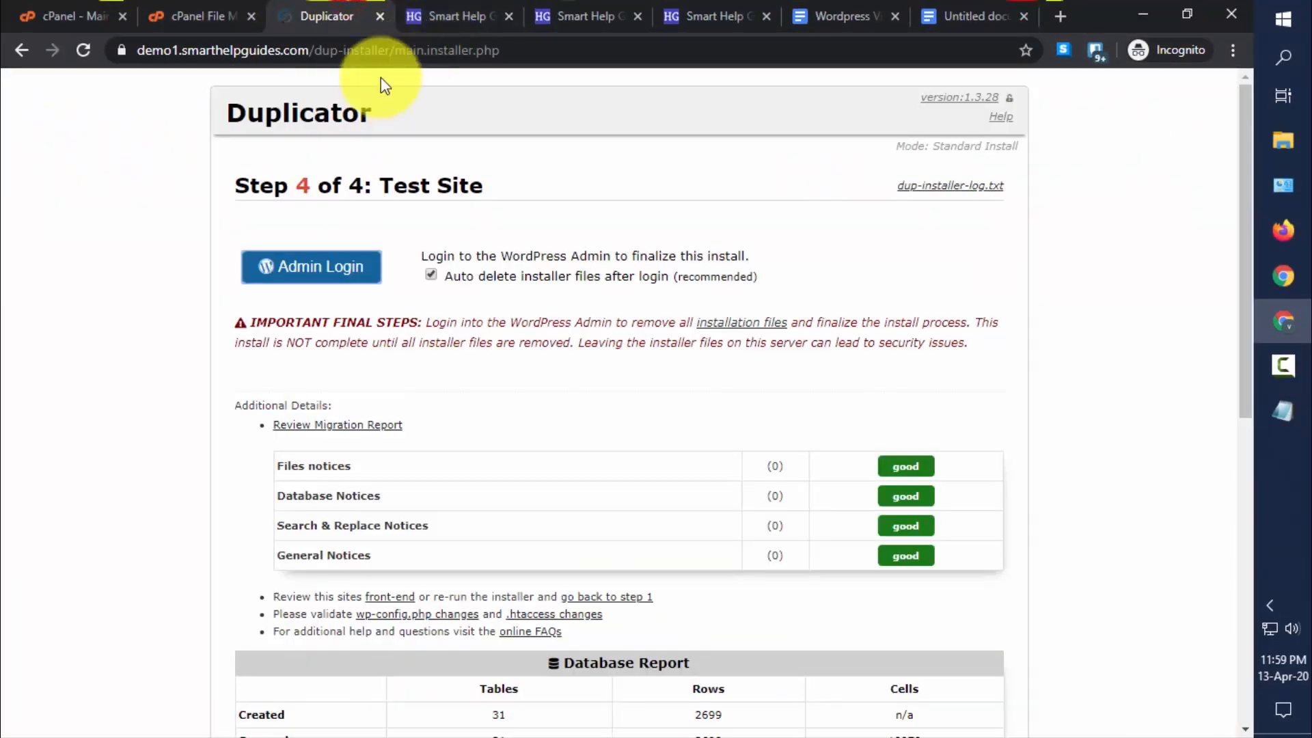
click(82, 51)
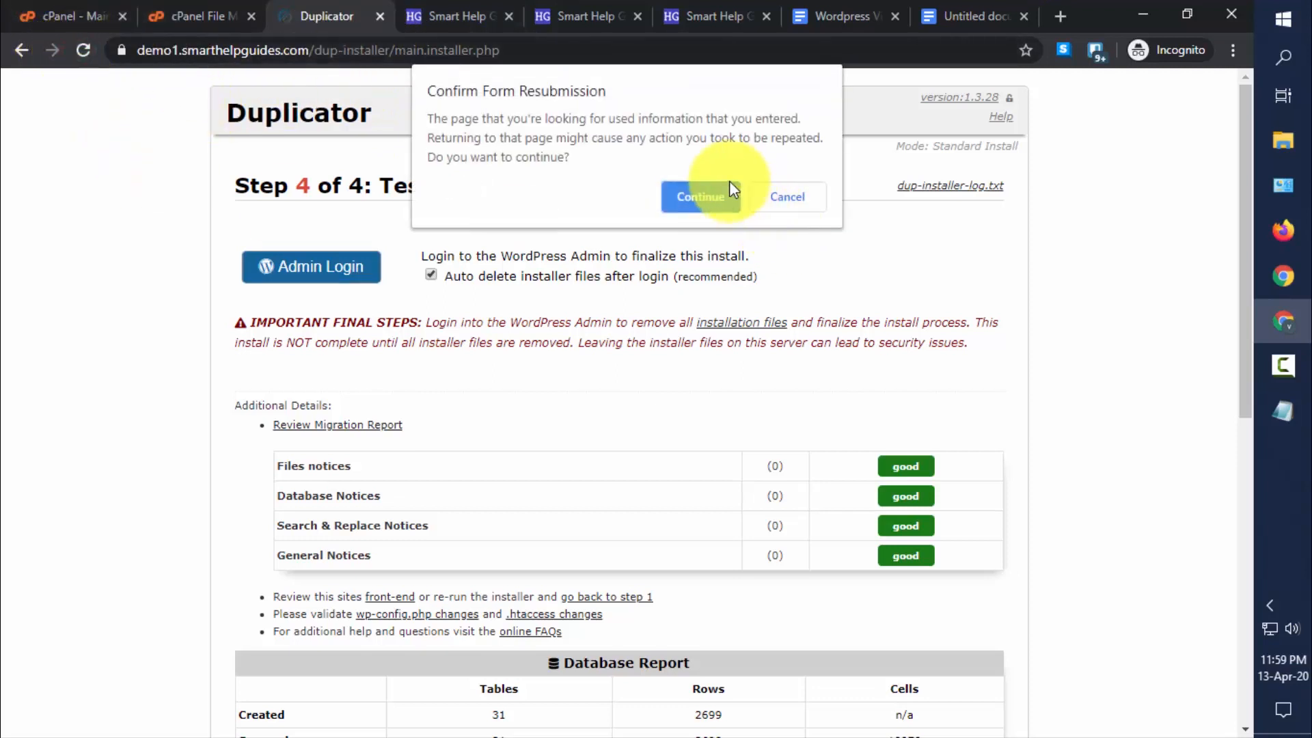
click(718, 193)
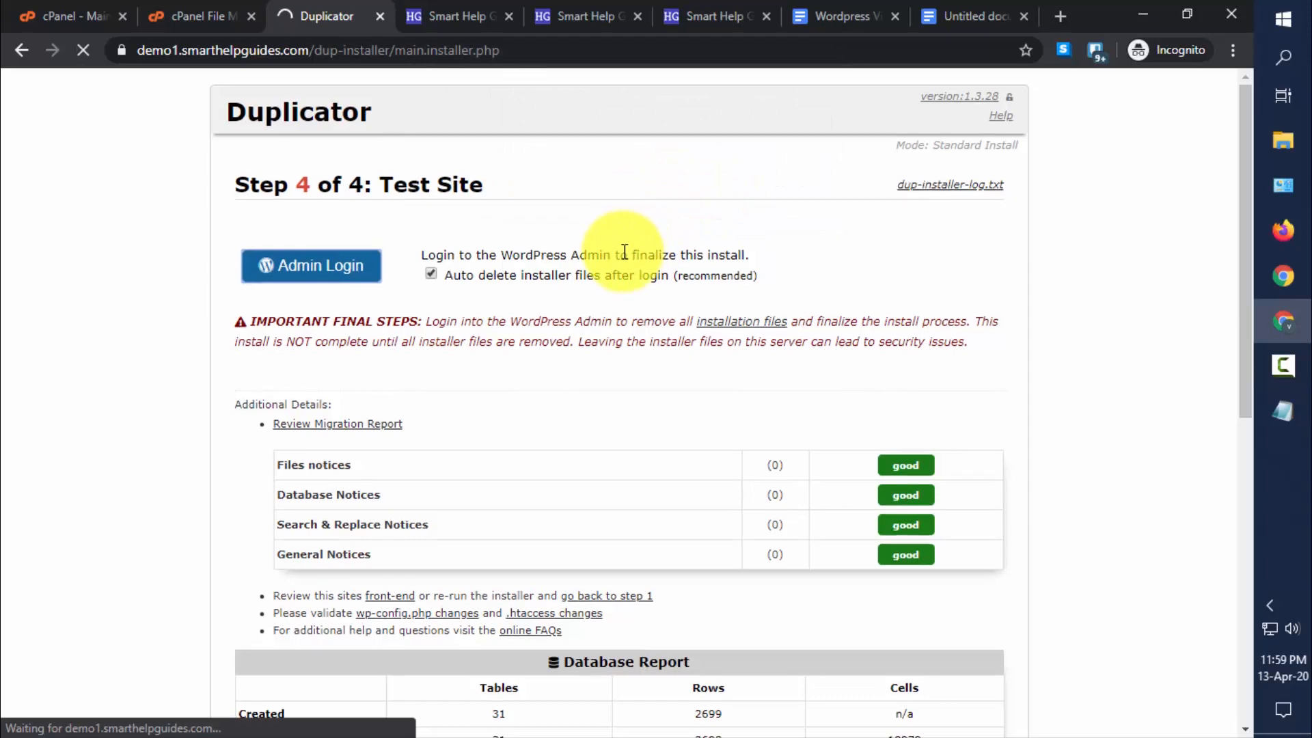
scroll(625, 253, down, 3)
scroll(624, 252, down, 3)
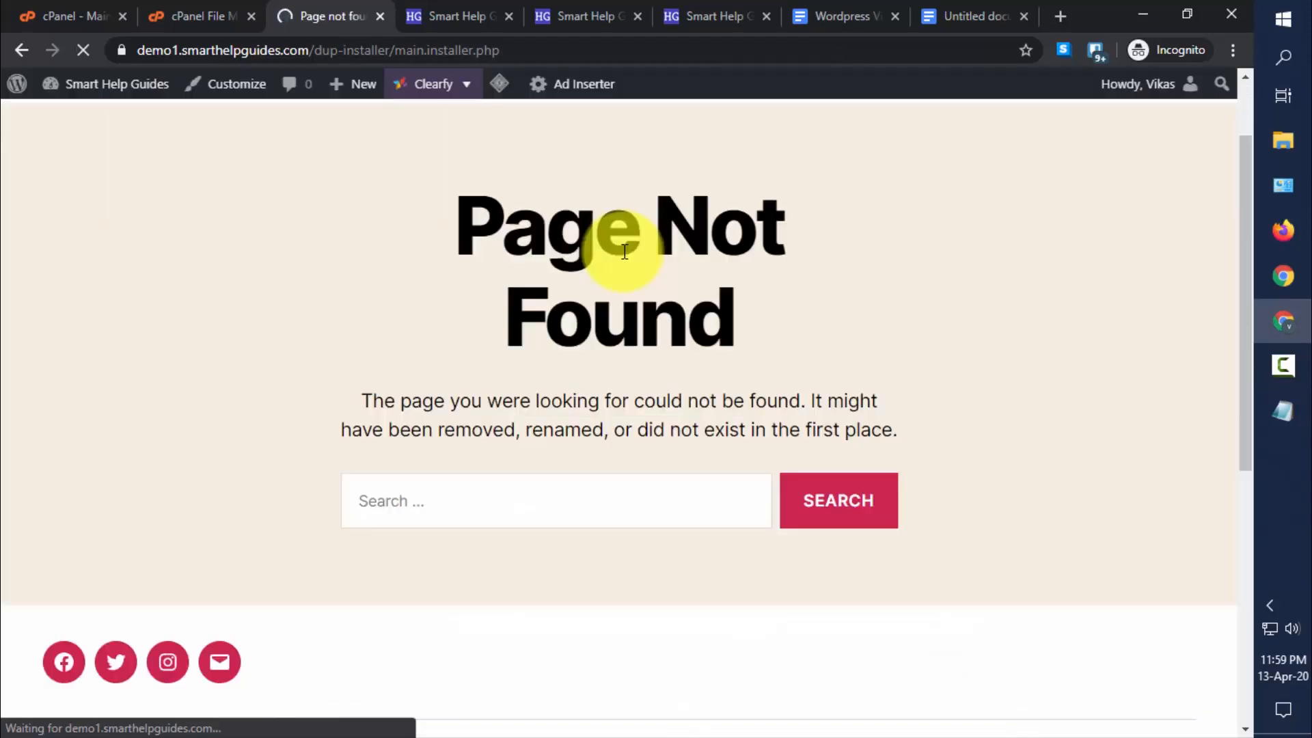
scroll(720, 390, up, 2)
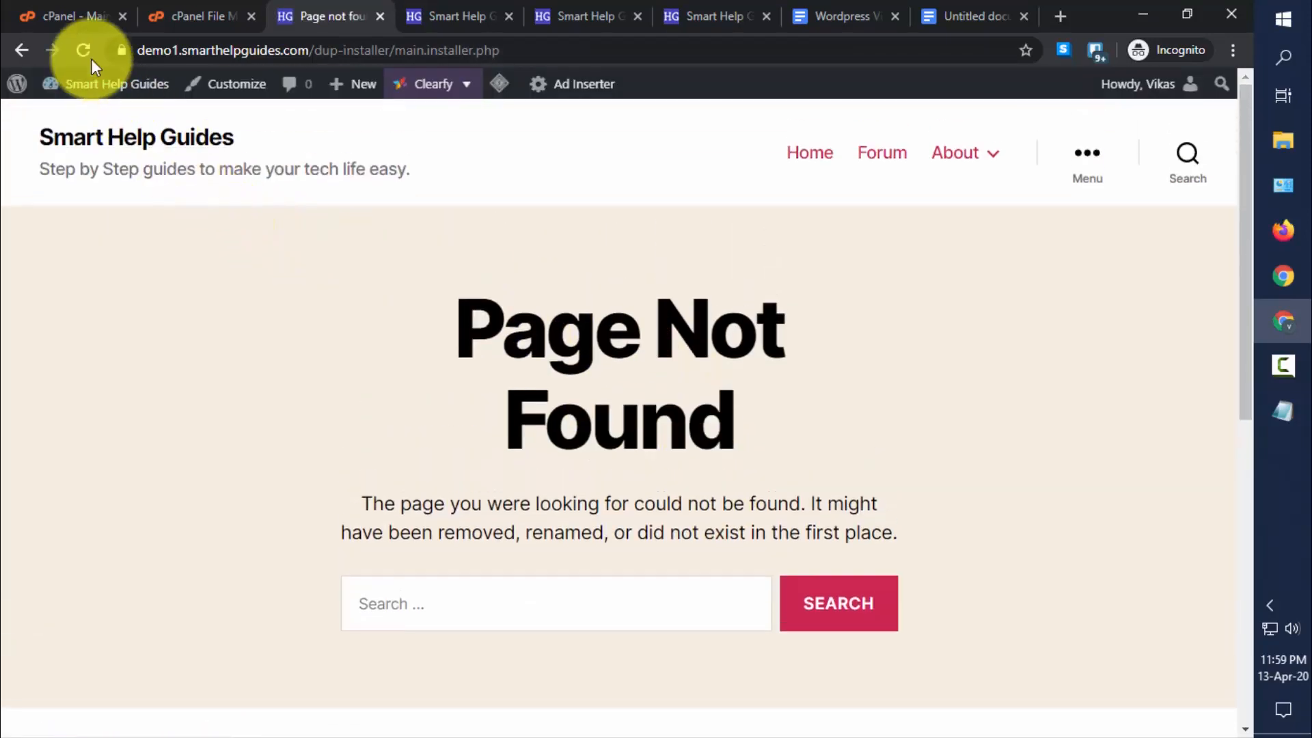
Open the WordPress Dashboard of the migrated site and view the list of all posts.
mouse_move(100, 80)
click(75, 119)
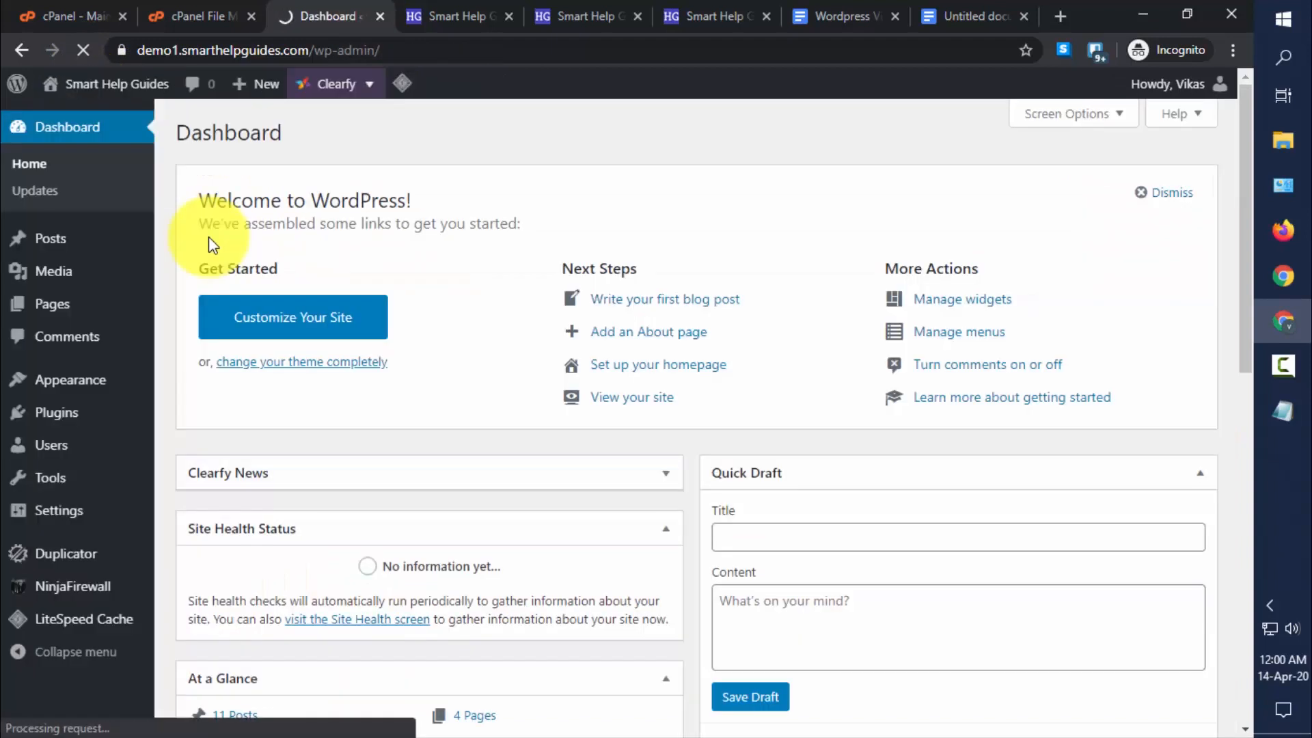
mouse_move(61, 253)
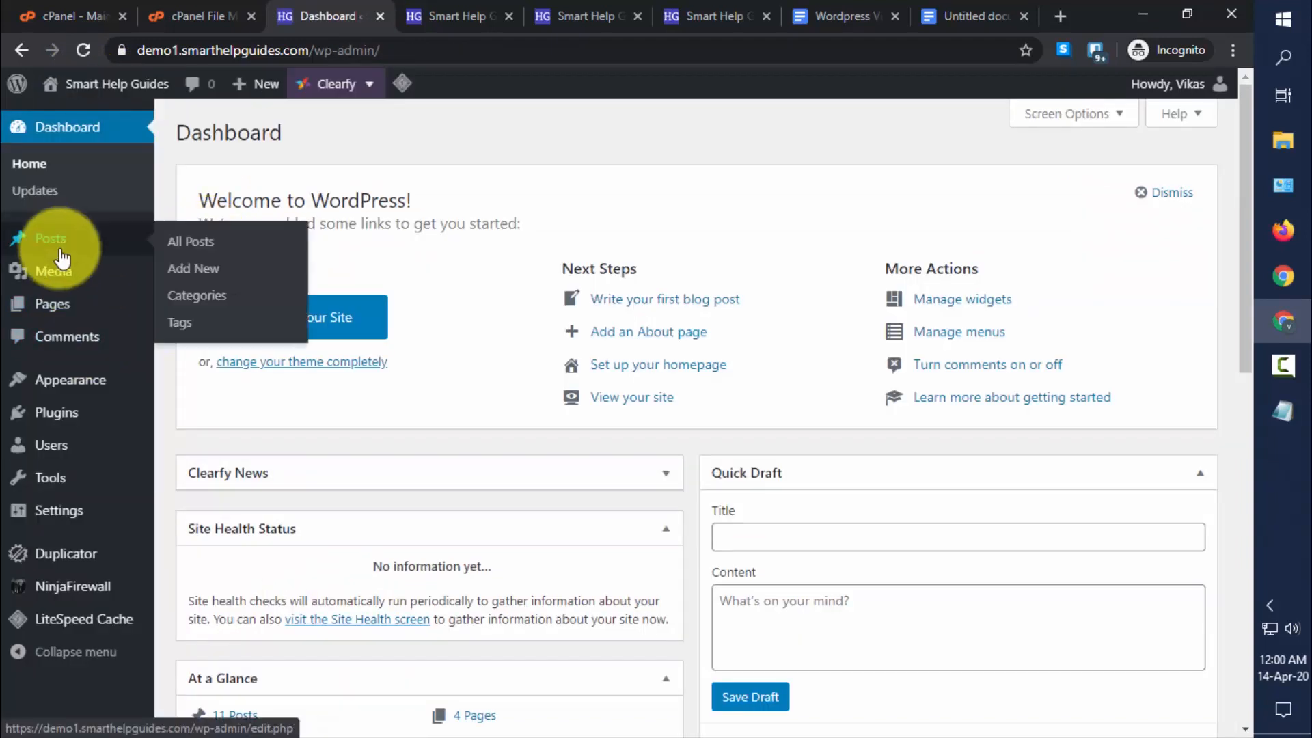
click(198, 243)
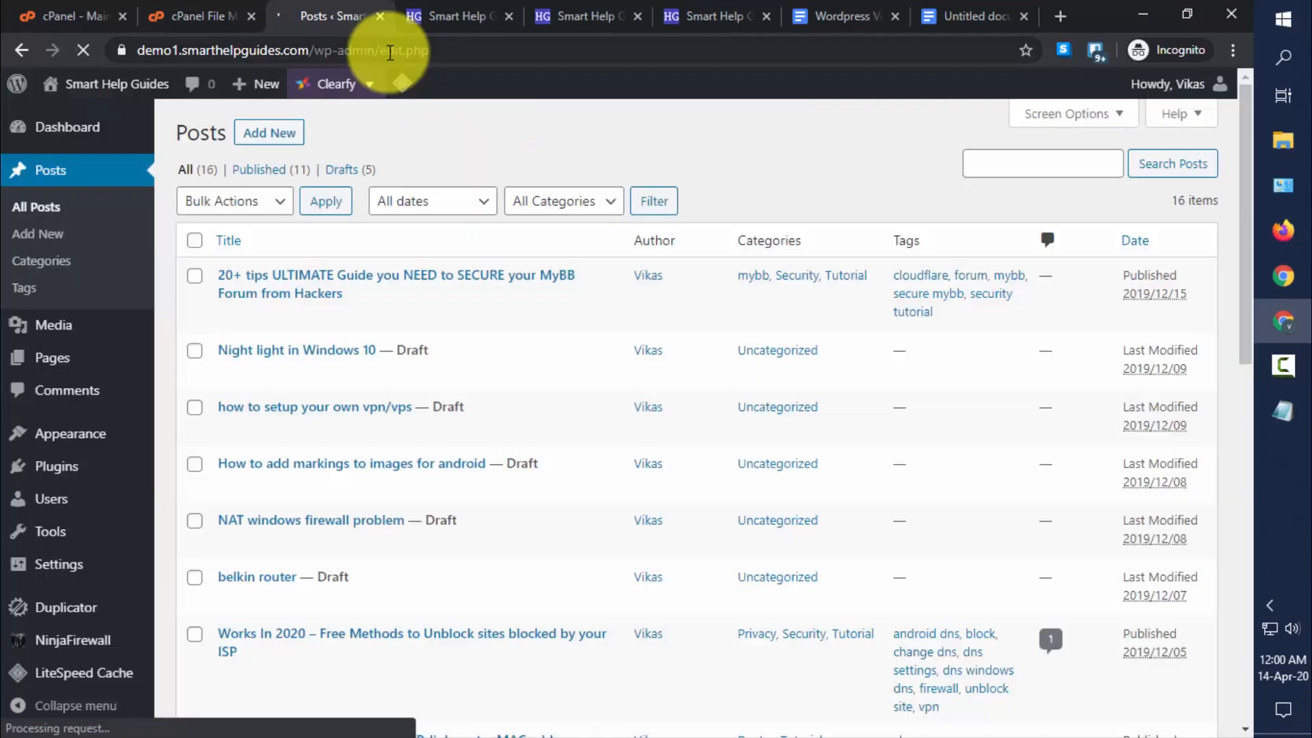
Return to the Dashboard and examine its address, At a Glance summary, recent activity and drafts.
click(106, 128)
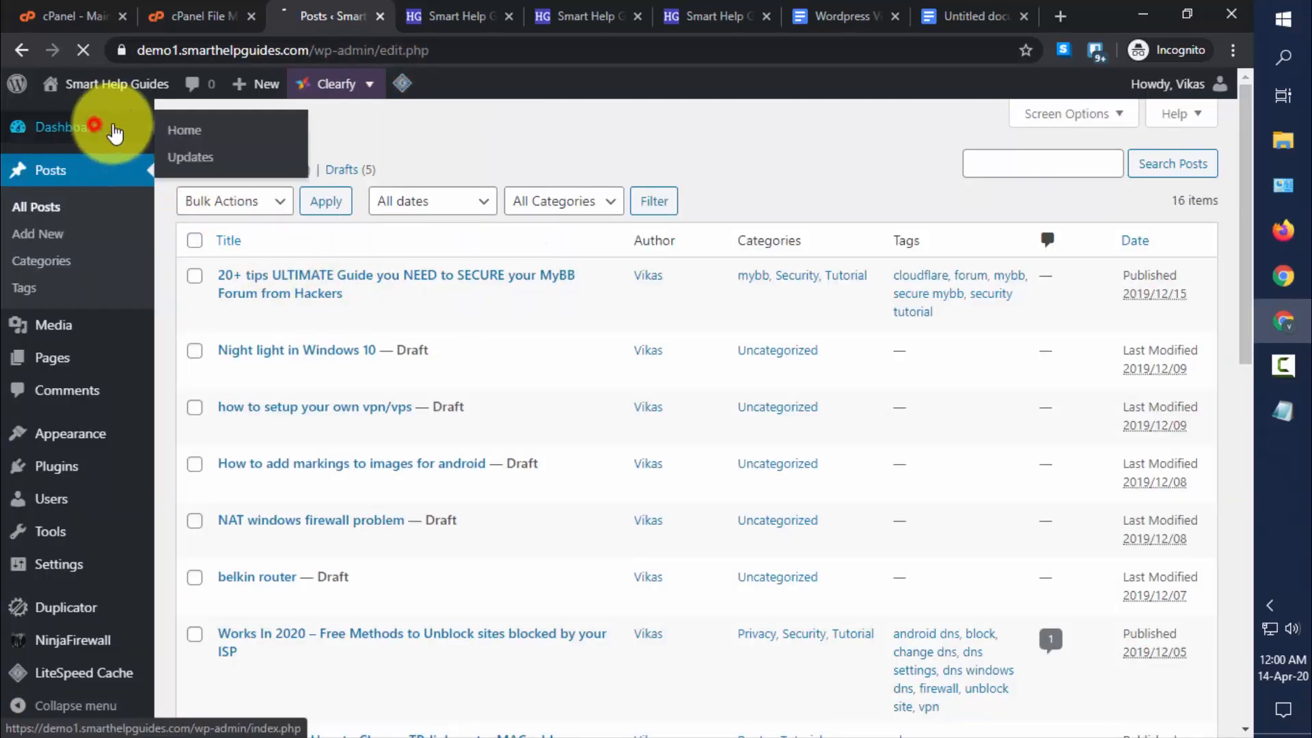
click(390, 48)
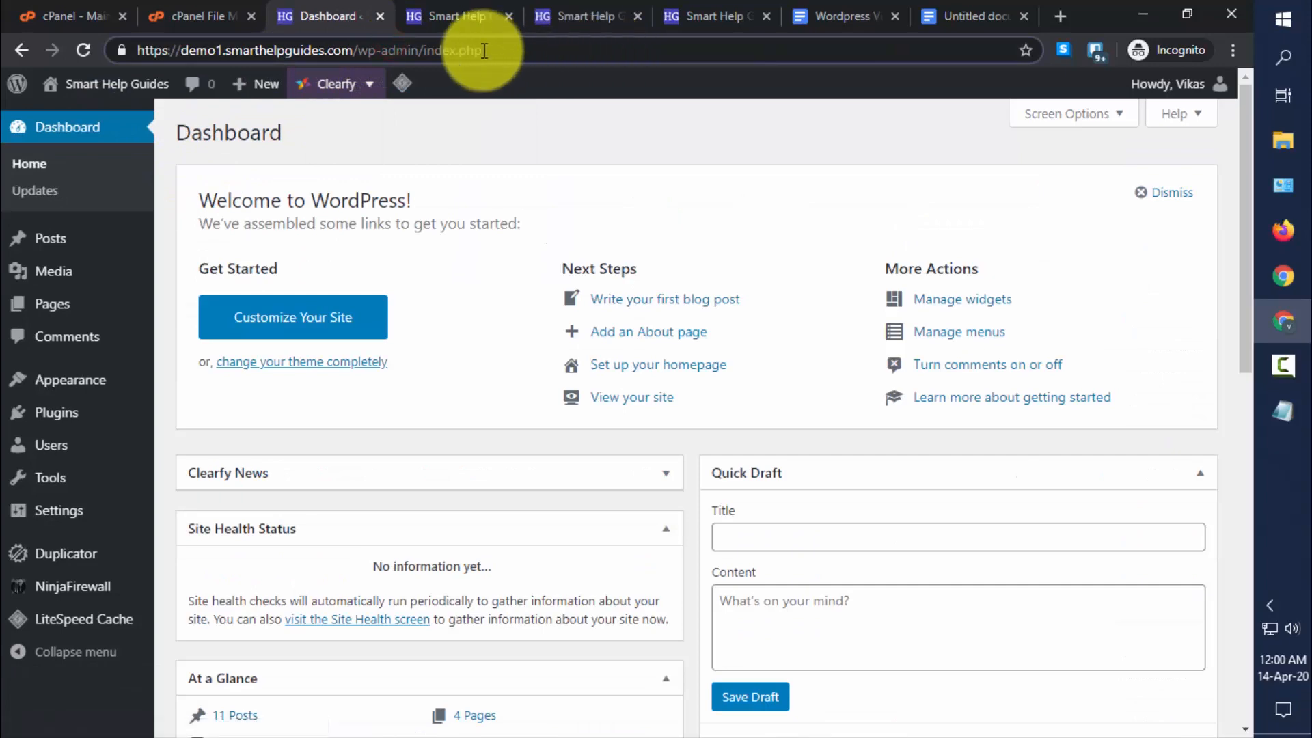
drag(460, 49, 552, 52)
click(585, 141)
scroll(625, 205, down, 10)
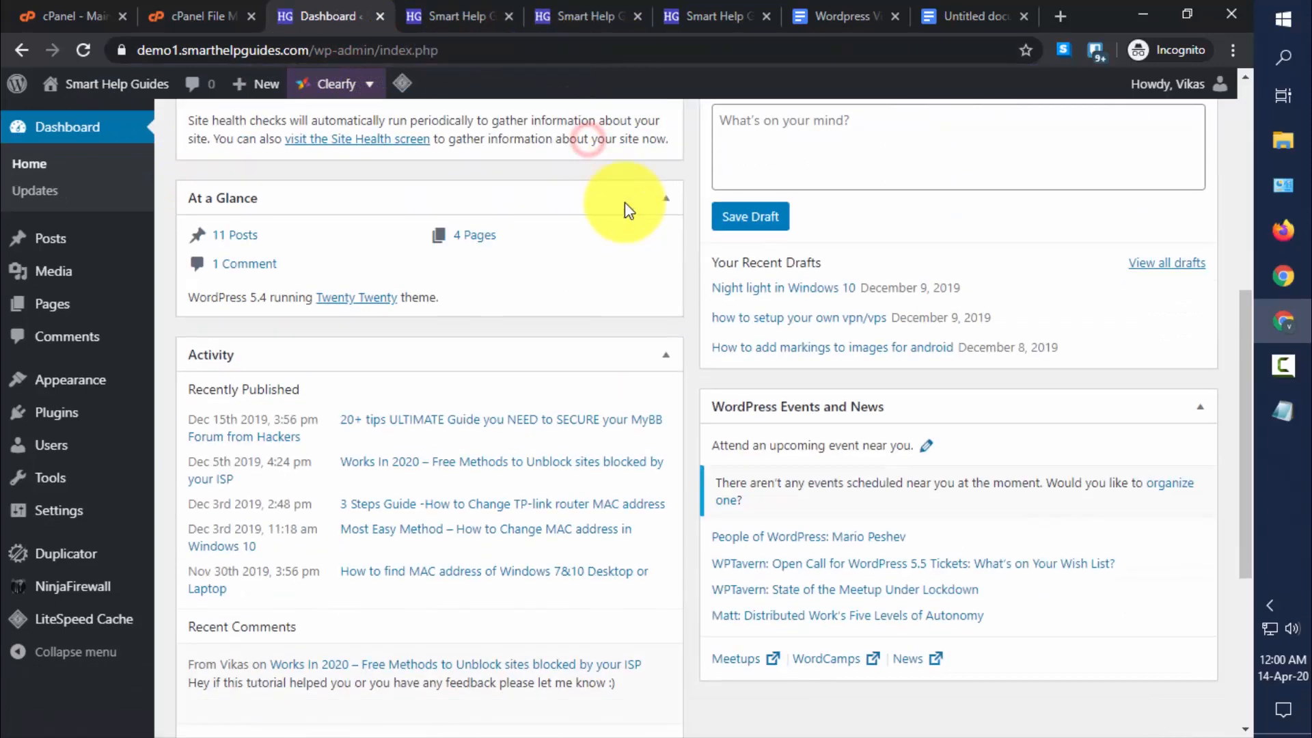
scroll(536, 328, down, 2)
scroll(533, 318, up, 12)
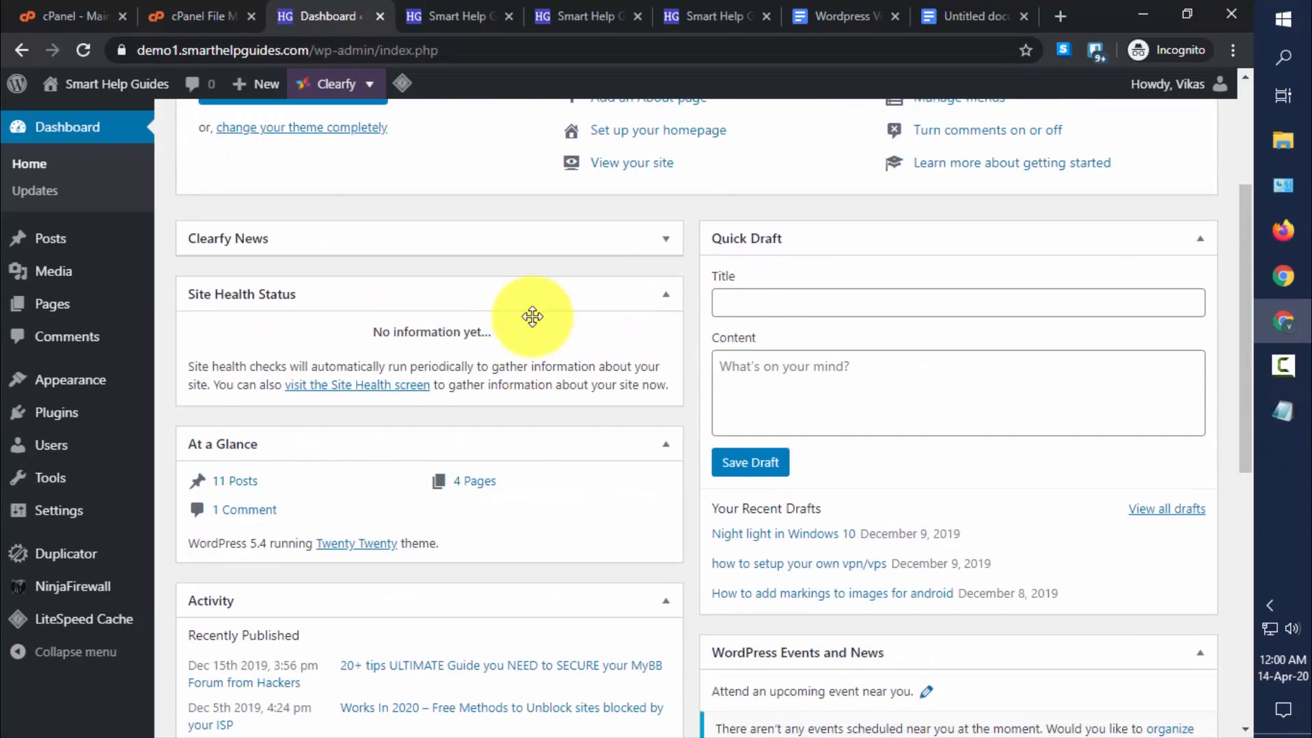